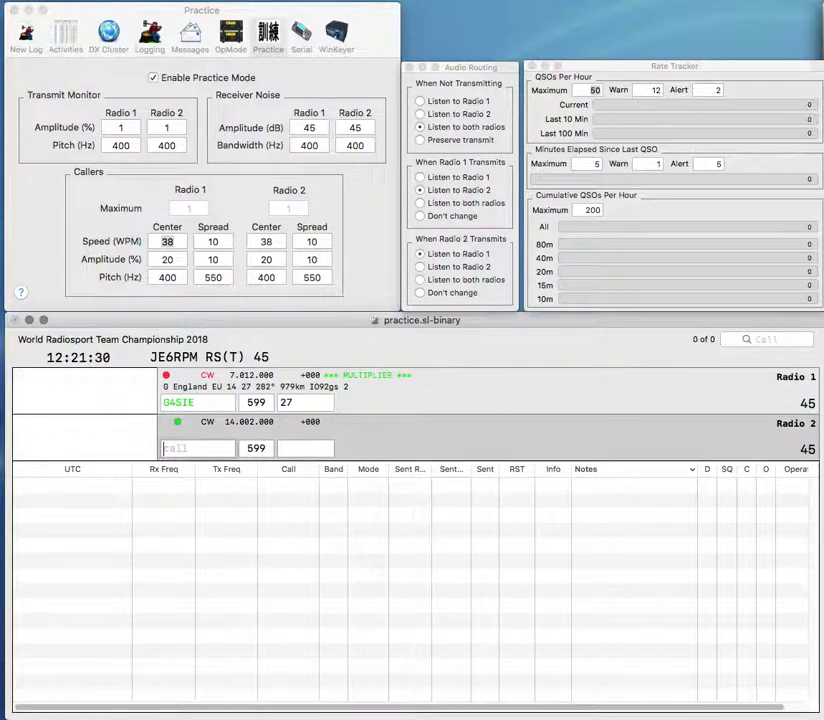
type("KY5M")
key("Return")
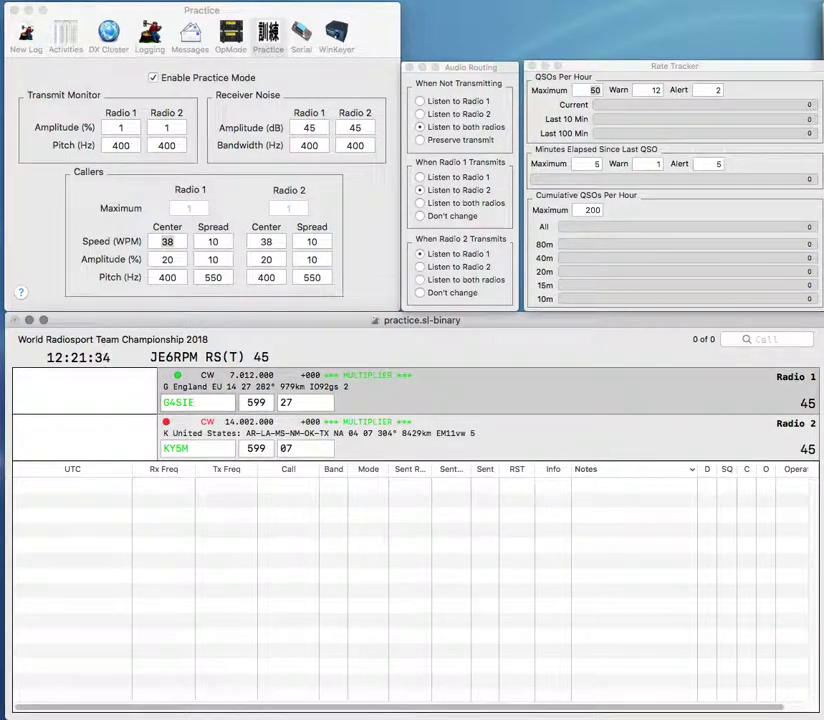
key("Return")
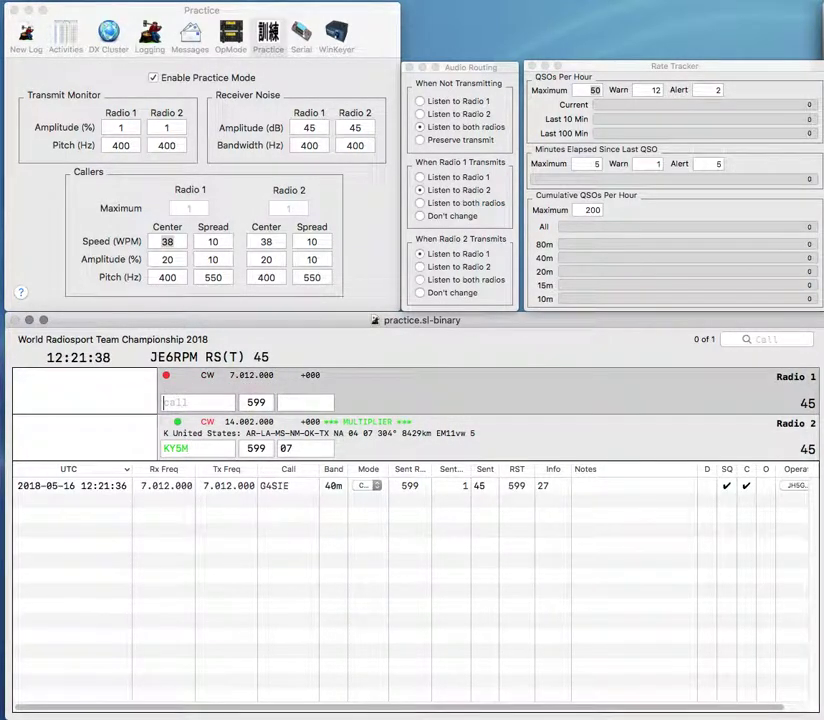
key("Return")
Step: Log ET3AA on Radio 1 with received exchange ERAS and OF4BEN on Radio 2 with its prefilled exchange
type("ET3AA")
key("Return")
type("DF4BEN")
key("Return")
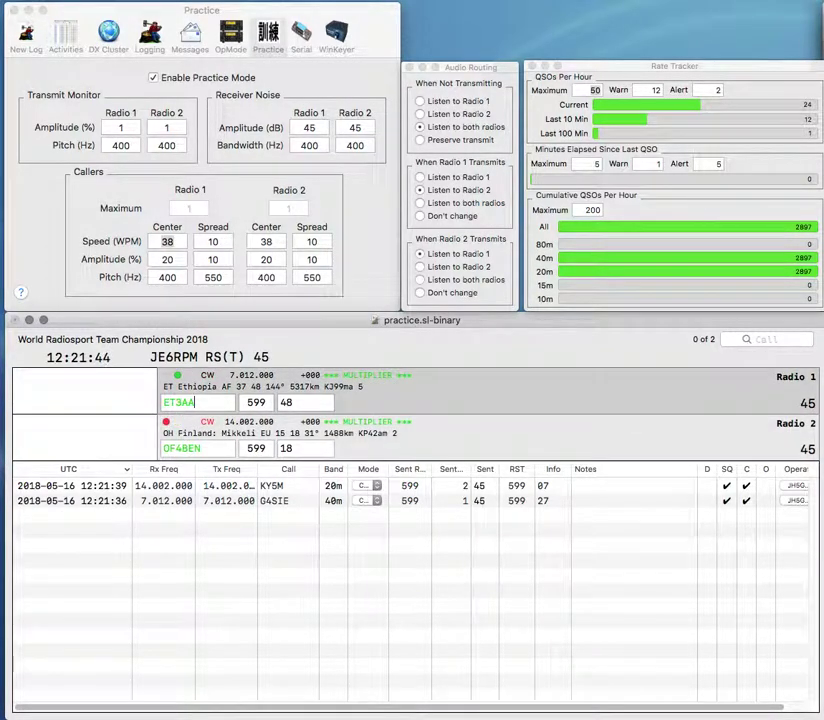
type("ERAS")
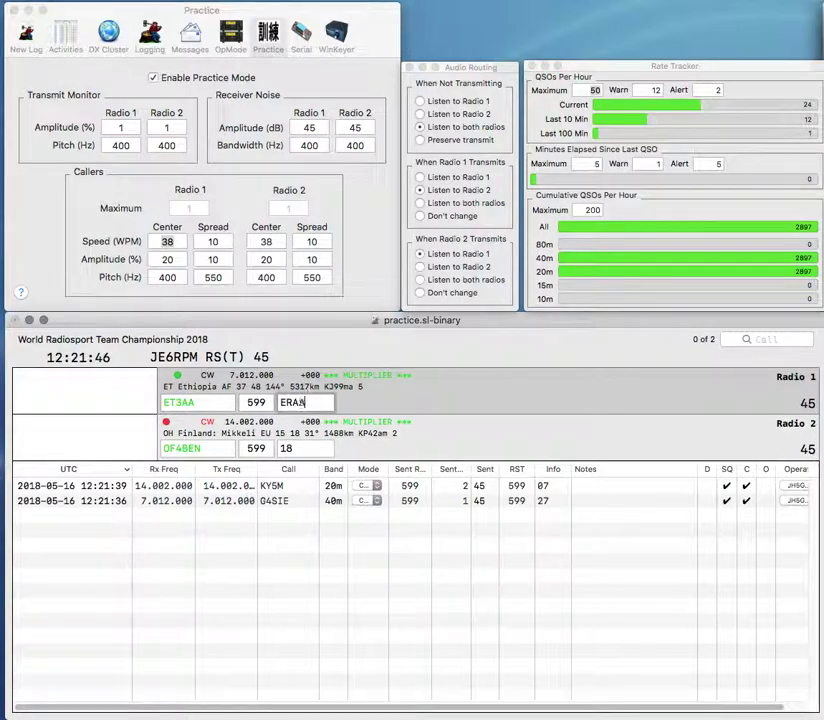
key("Return")
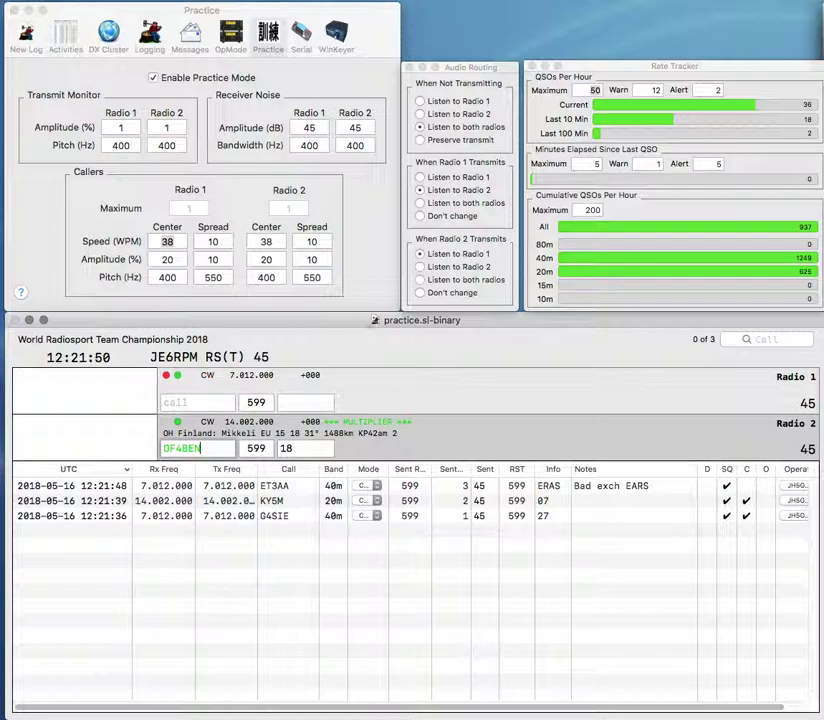
key("Return")
Step: Enter F8DGY on Radio 1 and KC9VFO on Radio 2, and log both contacts with their prefilled exchanges
type("F8DGS")
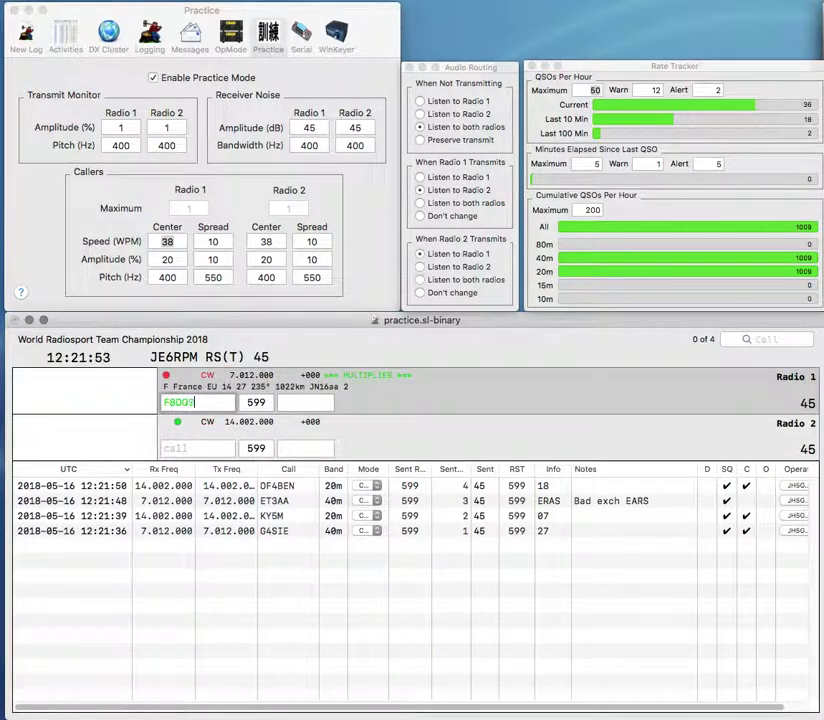
key("Return")
type("KC")
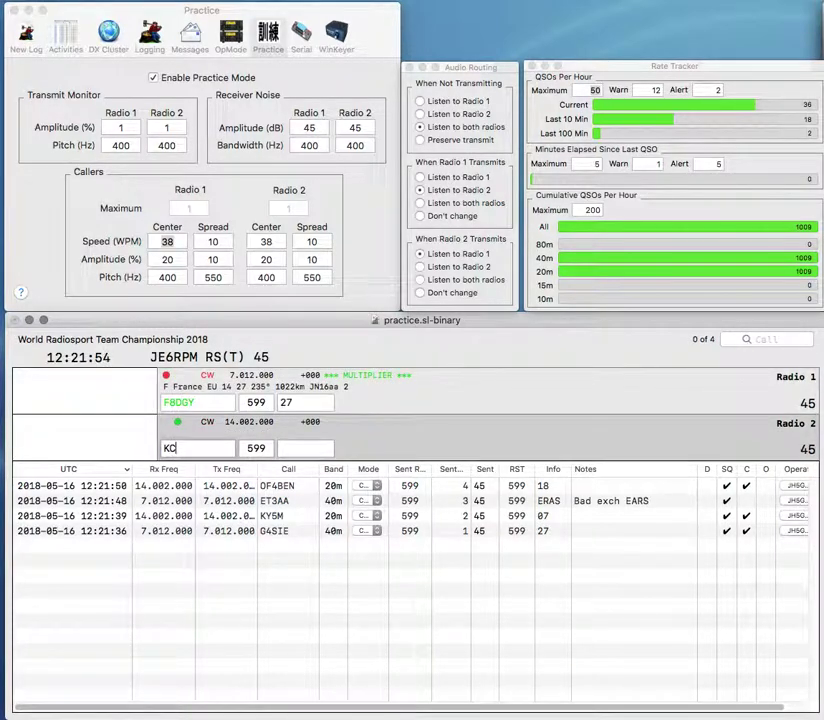
type("9VFO")
key("Return")
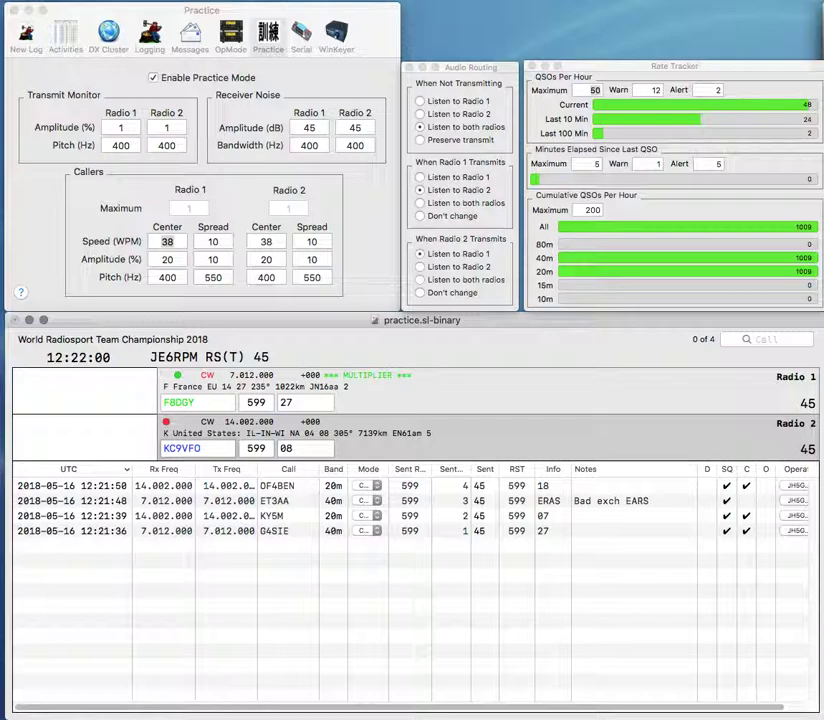
key("Return")
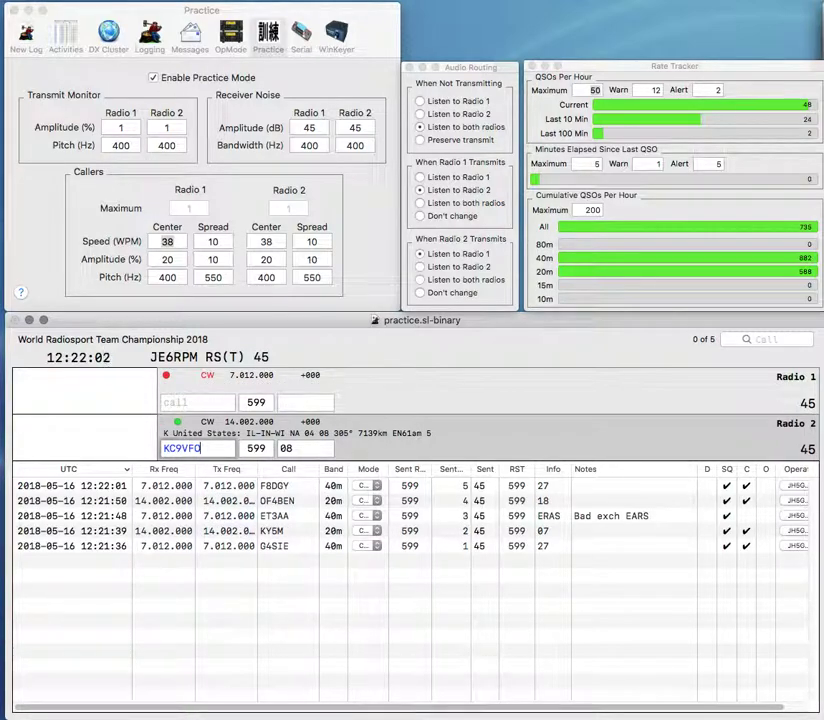
key("Return")
type("L")
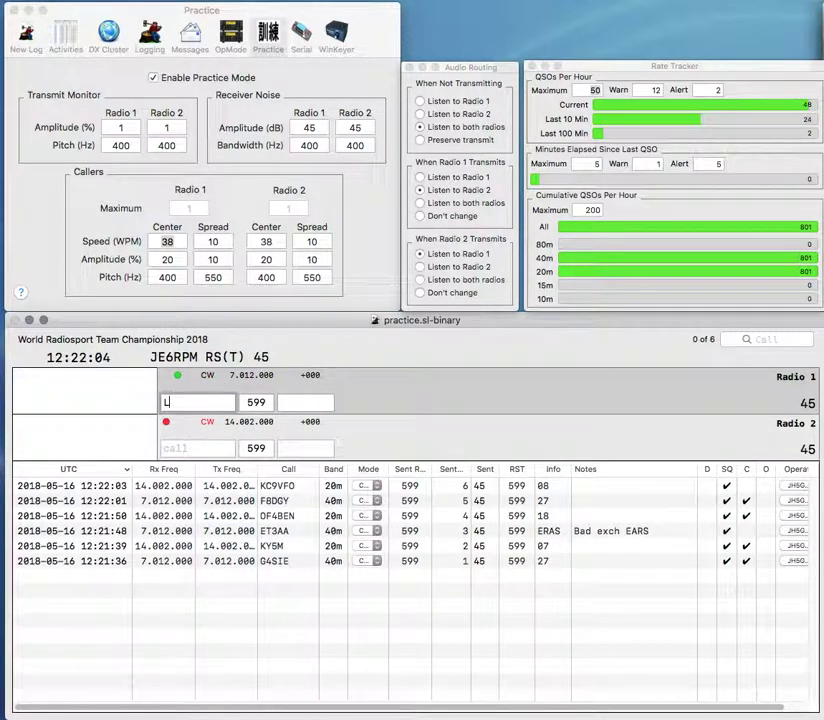
type("A3BP")
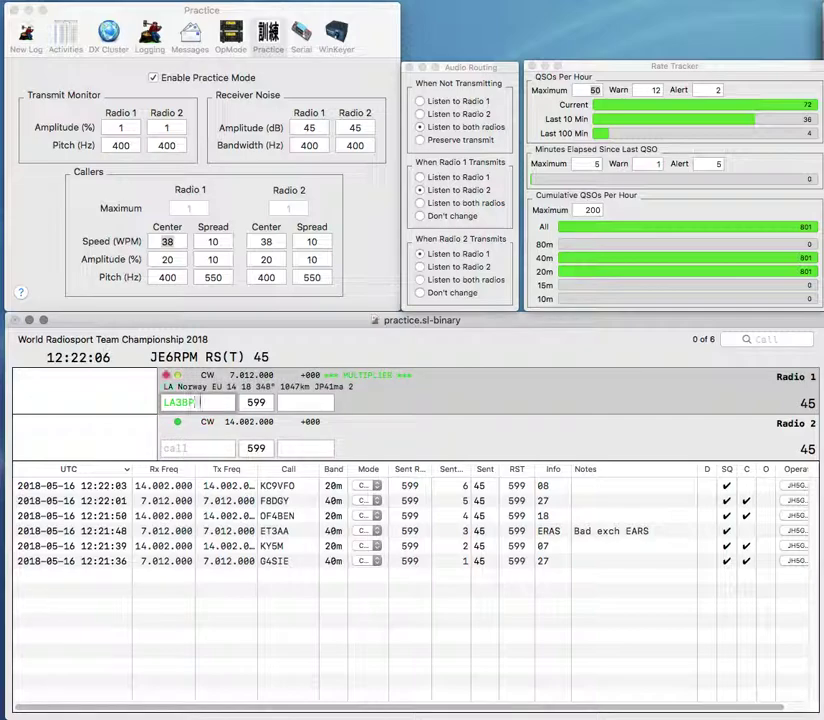
type("A")
key("Return")
type("G")
type("HQ")
key("Left")
key("Left")
type("9A")
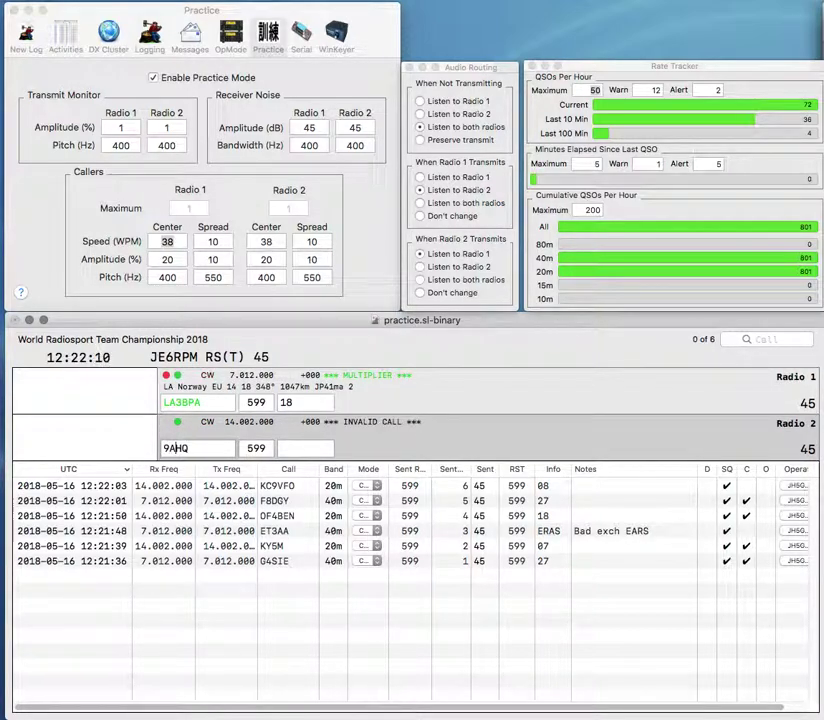
type("0")
key("Tab")
type("HRS")
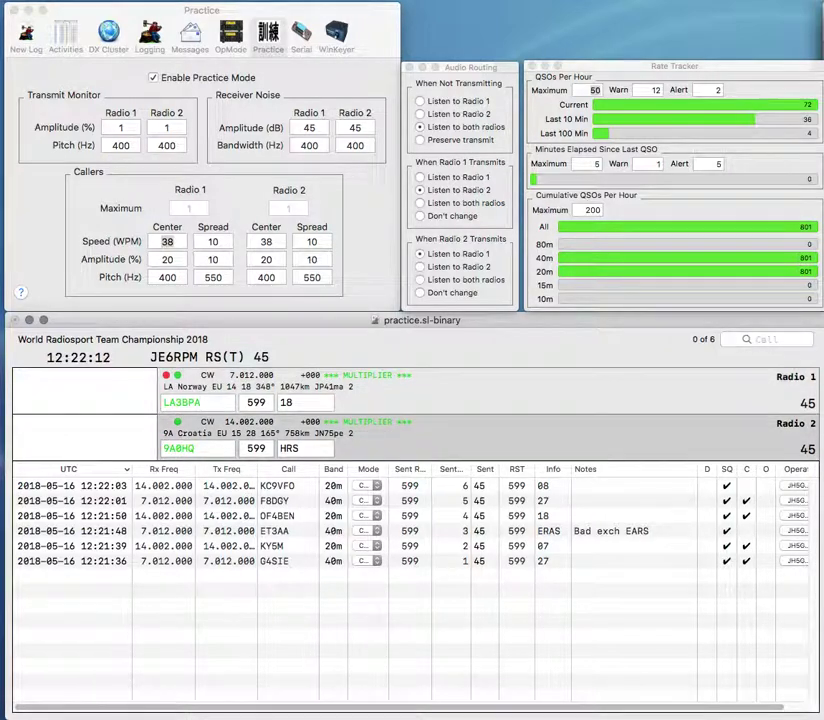
key("Return")
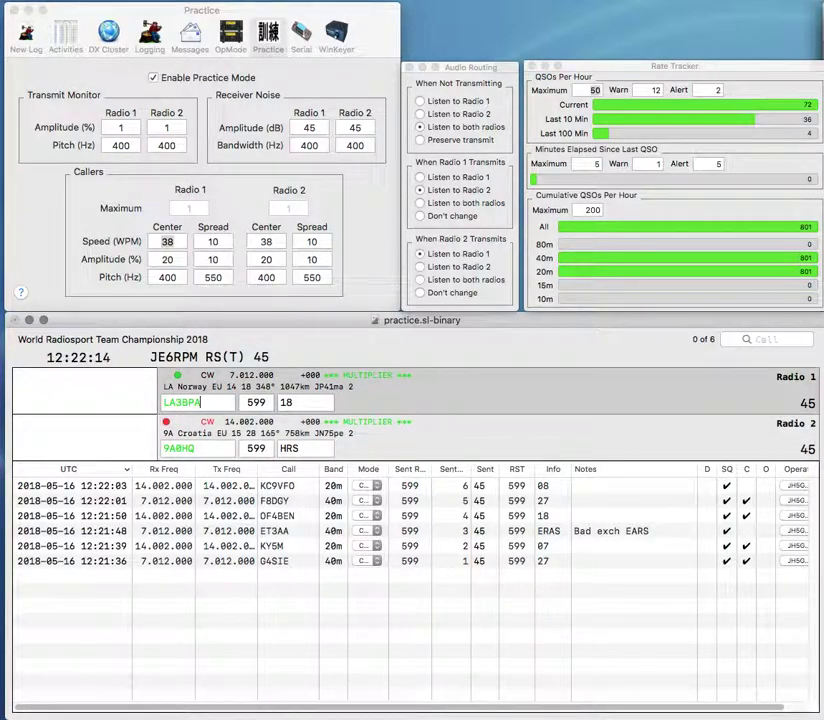
key("Return")
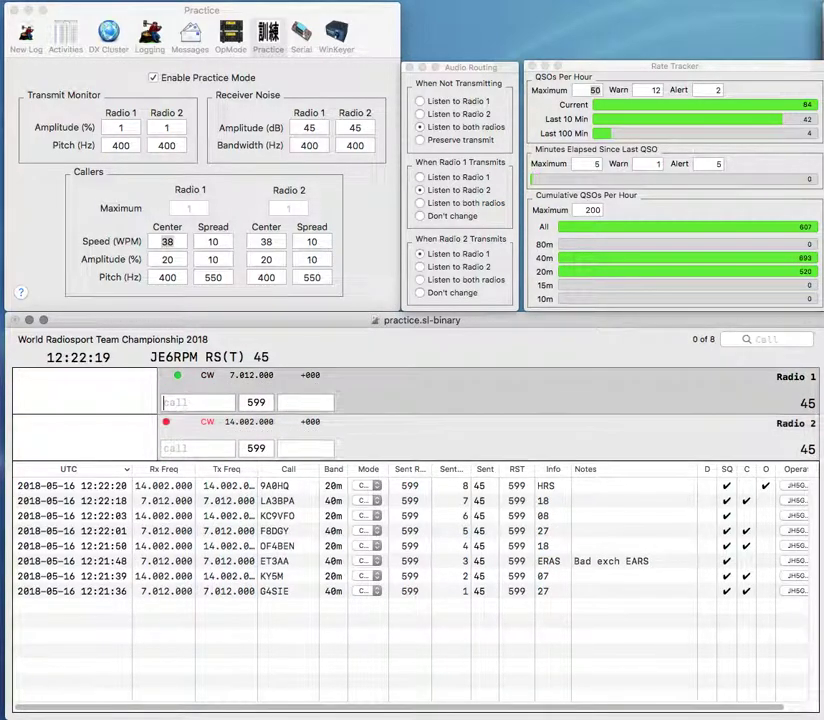
Step: Log PD0HF on Radio 1, and enter the partial call 2UOK on Radio 2
type("PD0")
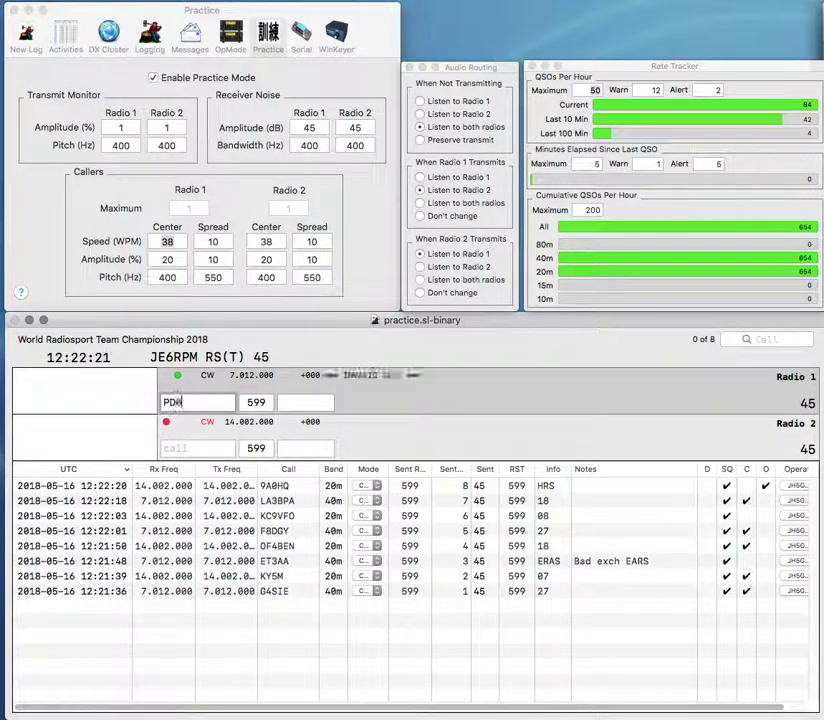
type("HF")
key("Return")
type("2UOK")
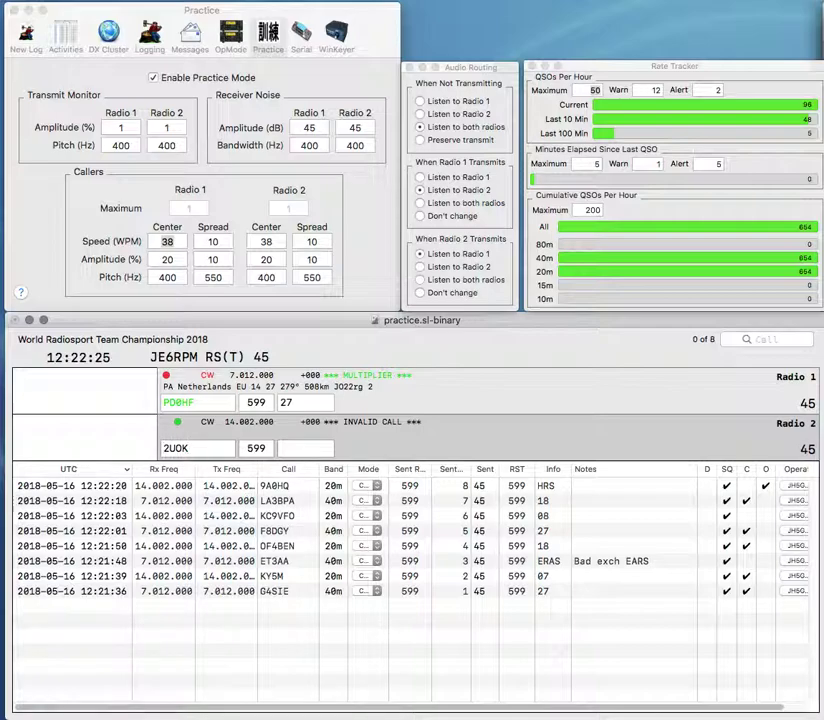
key("Return")
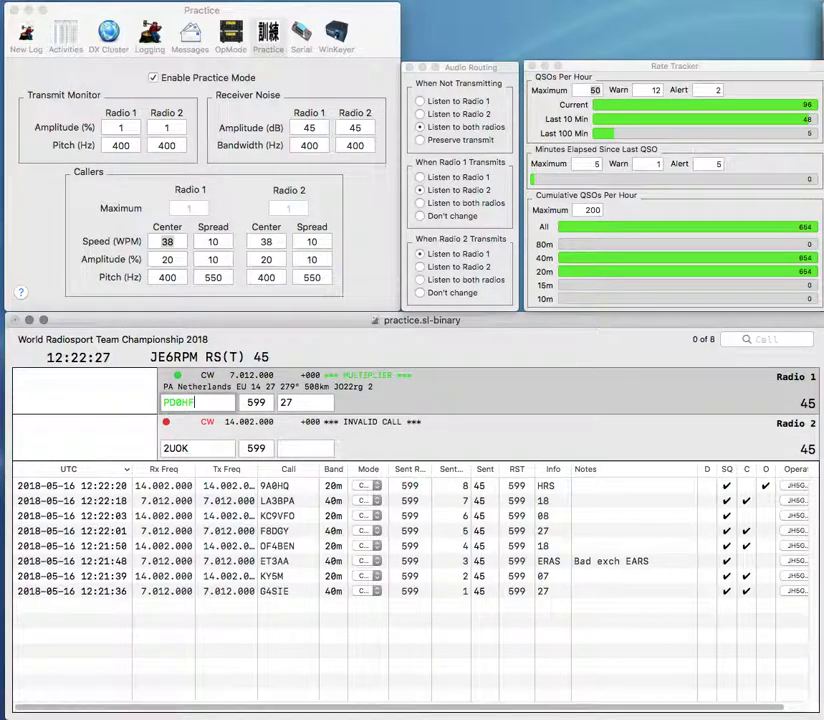
key("Return")
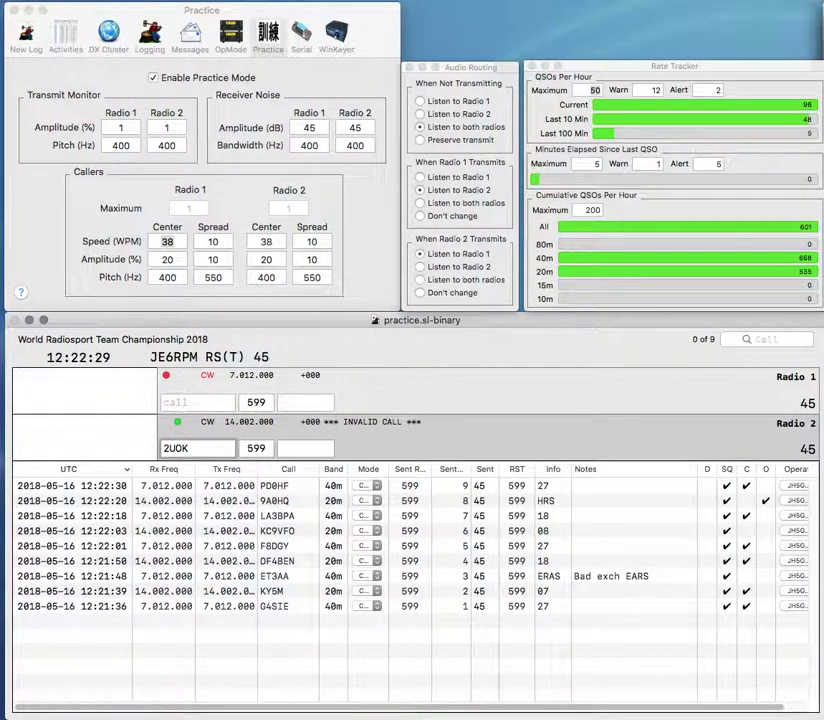
type("HL")
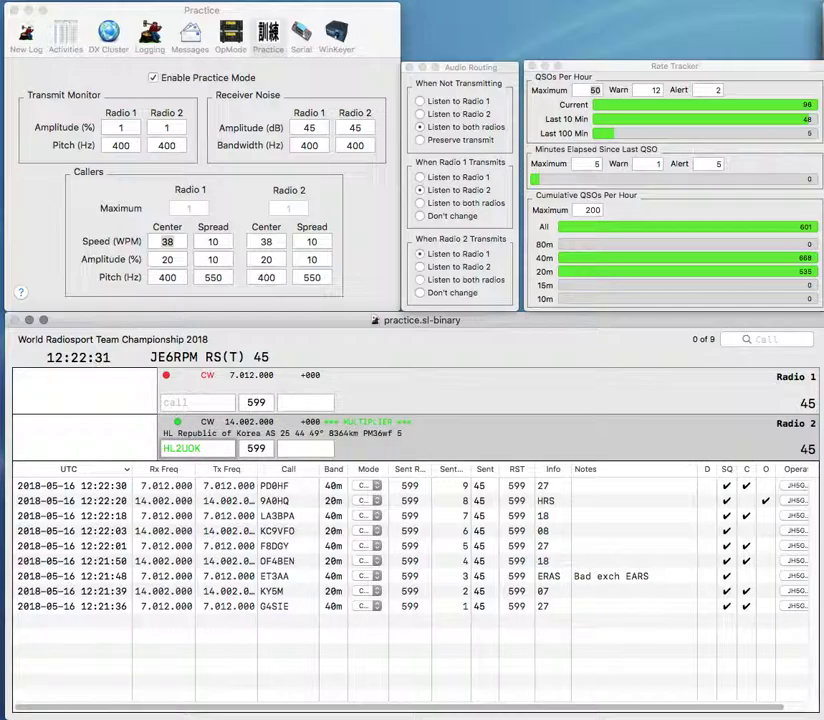
key("Return")
type("UA0KBG")
key("Return")
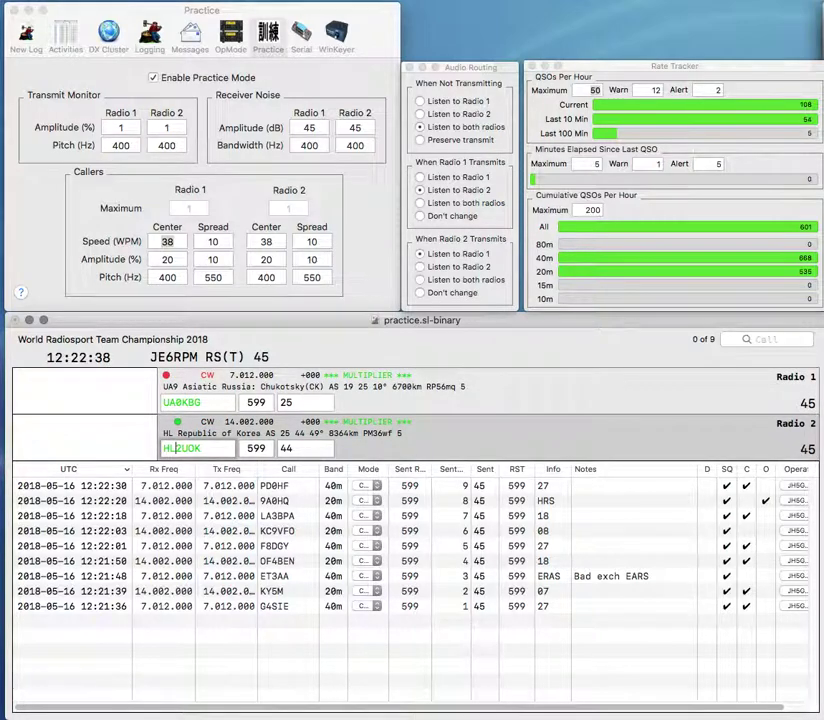
key("Return")
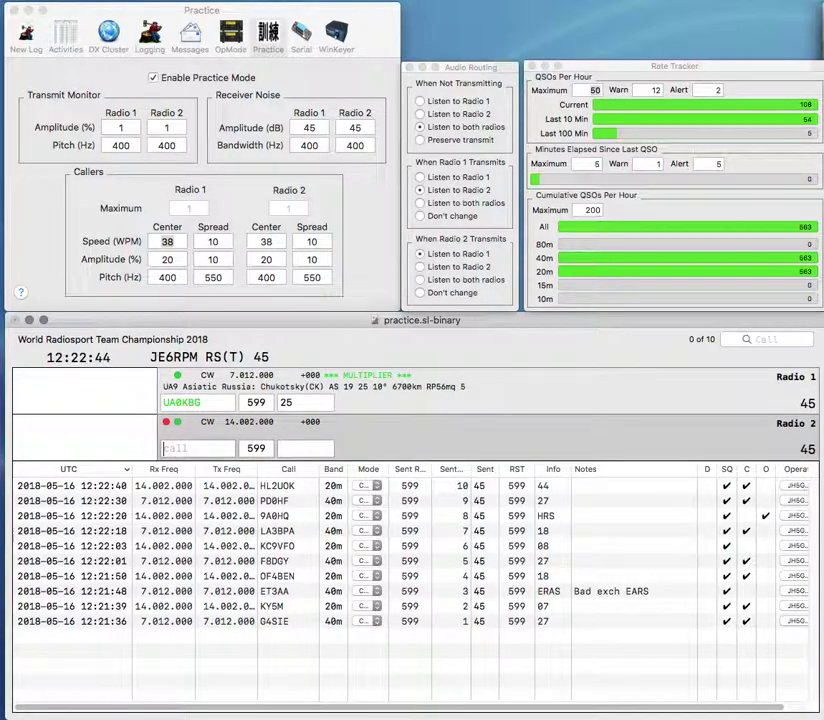
key("Return")
Step: Enter call R3VA on Radio 2 with received exchange 29 and send it the exchange
type("R")
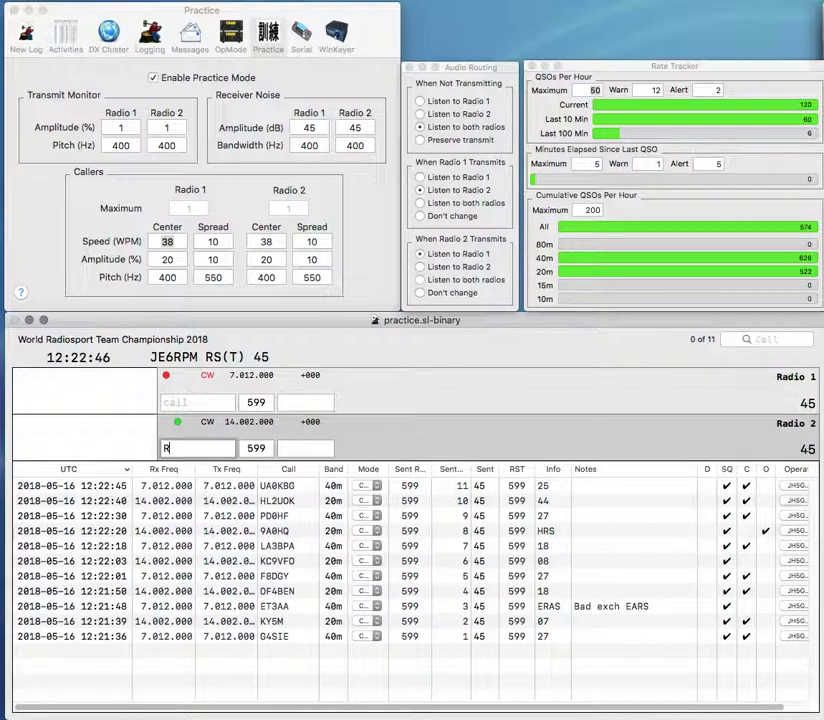
type("3VA")
key("space")
type("29")
key("Return")
type("4")
key("BackSpace")
type("BV0HQ")
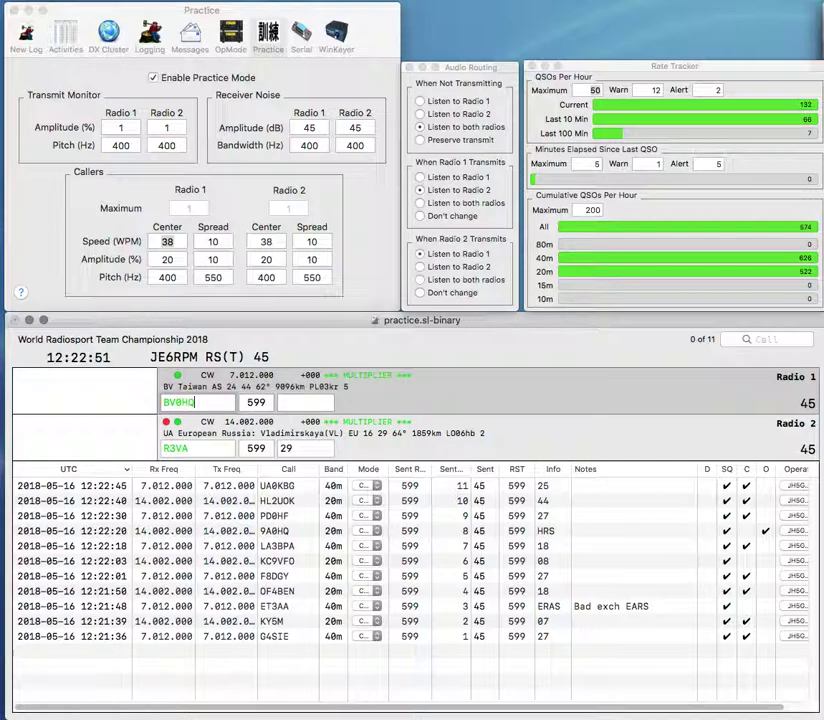
key("Return")
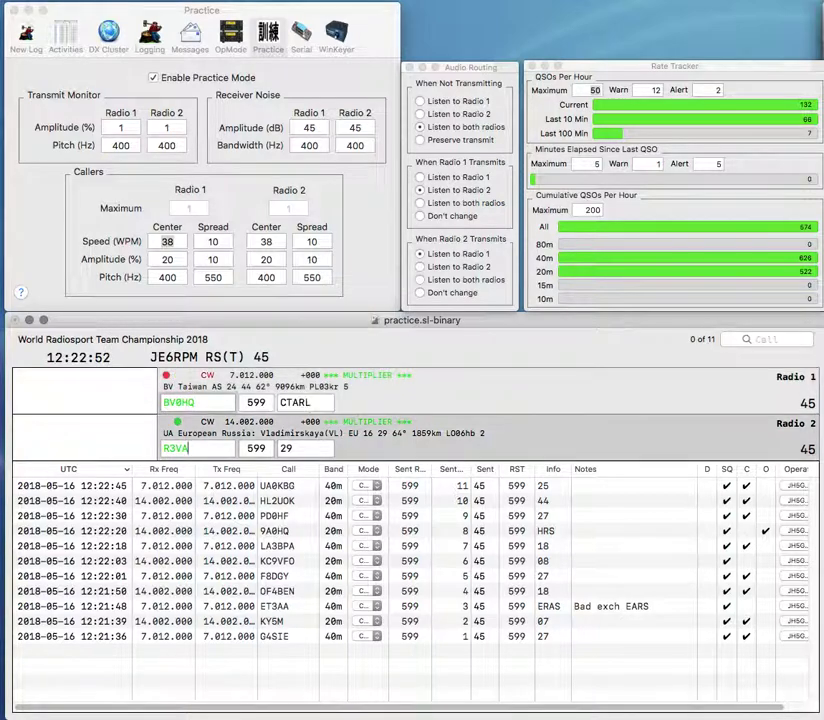
key("Up")
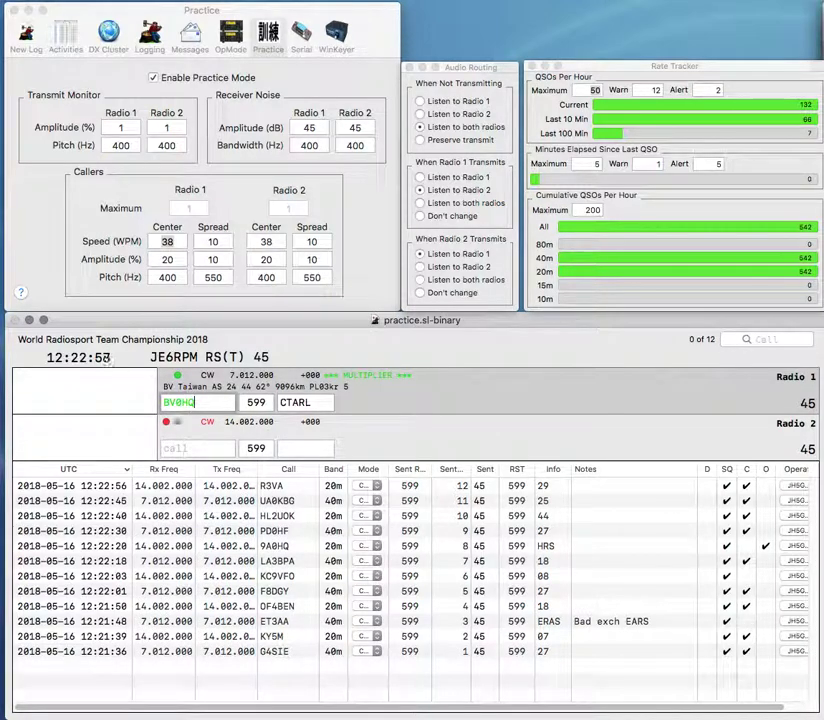
key("Return")
Step: Enter AF6TC on Radio 2 and send it the exchange, noting the partial call HQ on Radio 1
type("AT")
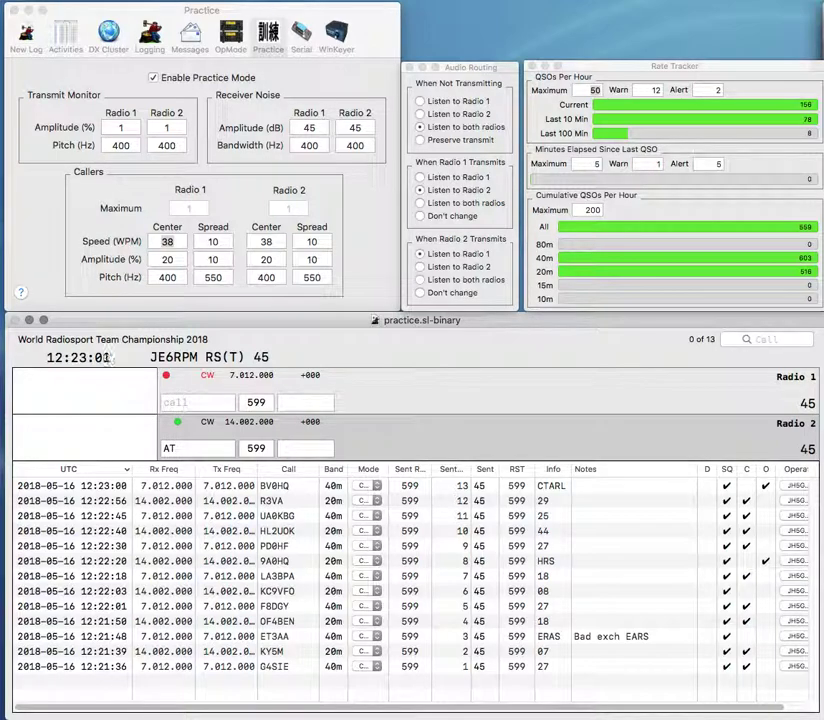
key("BackSpace")
type("F6")
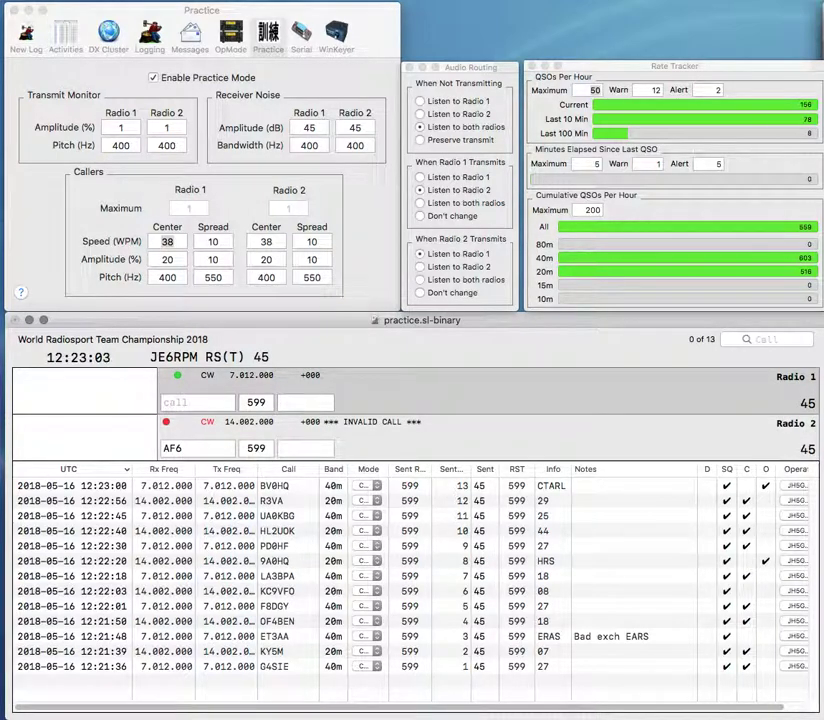
type("HQ")
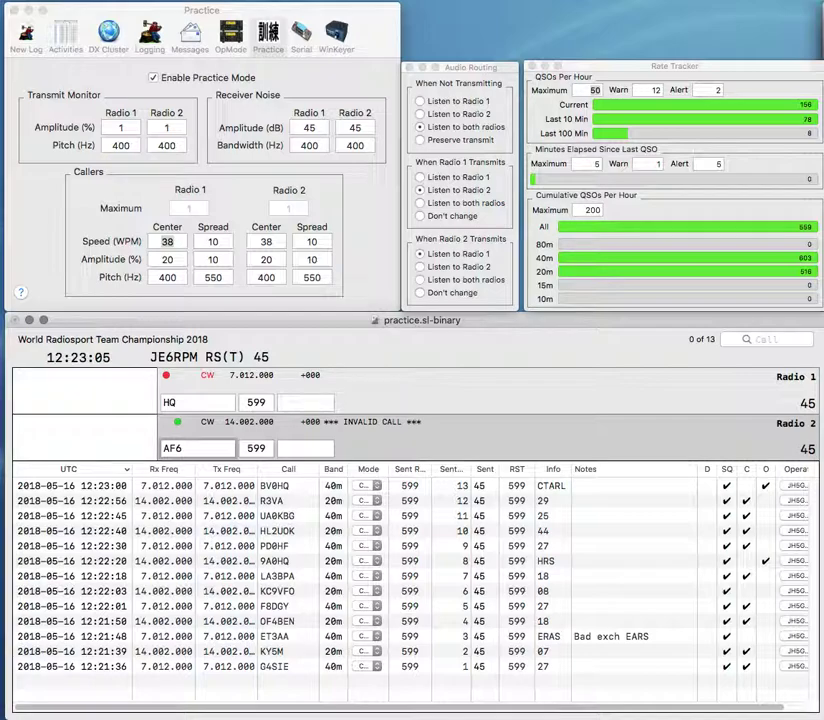
type("TC")
key("Return")
Step: Complete the Radio 1 call as 9A0HQ, and log the AF6TC and 9A0HQ contacts
type("9A0")
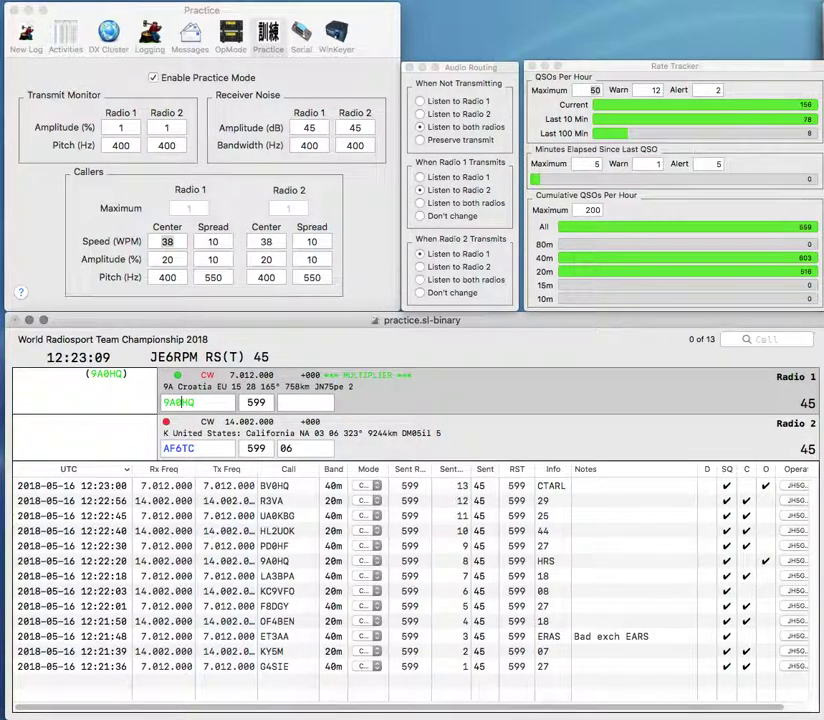
key("Return")
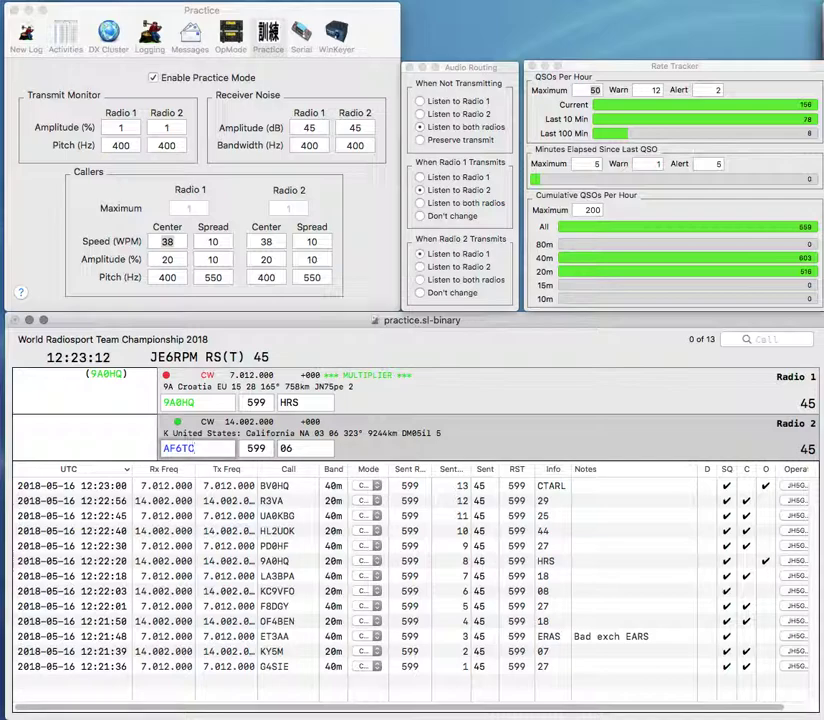
key("Return")
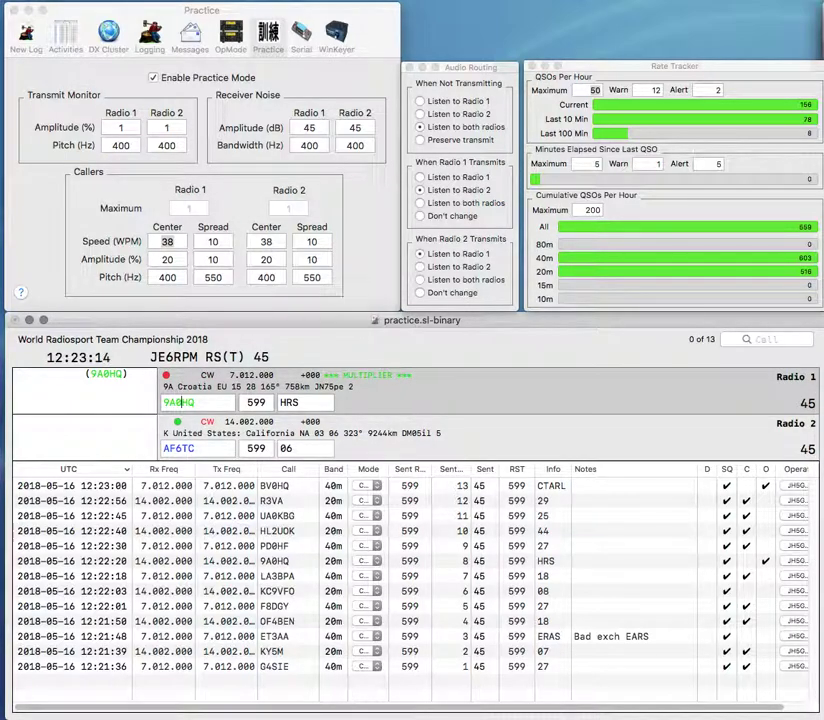
key("Return")
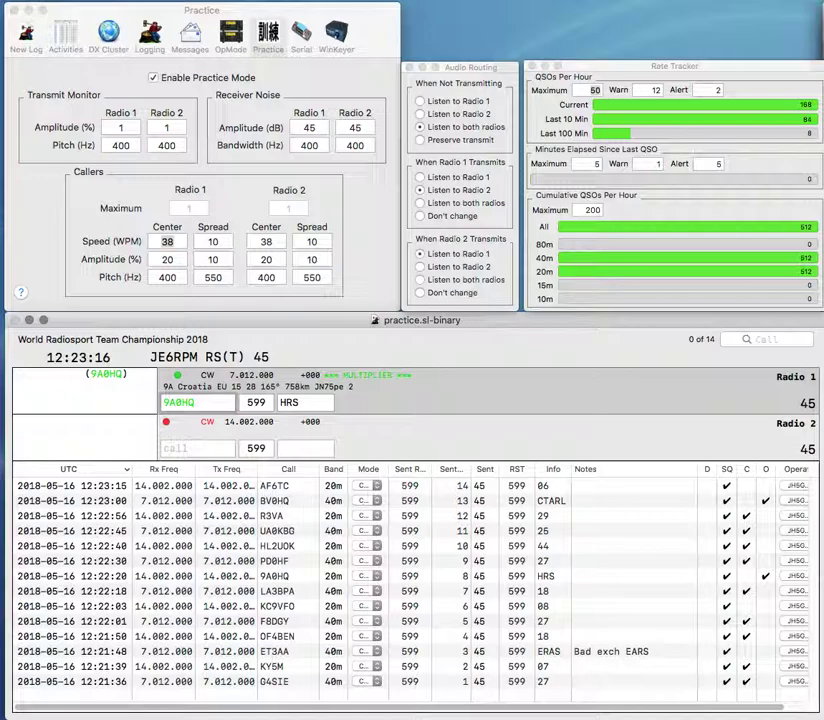
key("Return")
Step: Enter OH2HQ on Radio 2 and AB5EB on Radio 1 with their prefilled exchanges, and log both contacts
type("OH2HQ")
key("Return")
type("AB5EB")
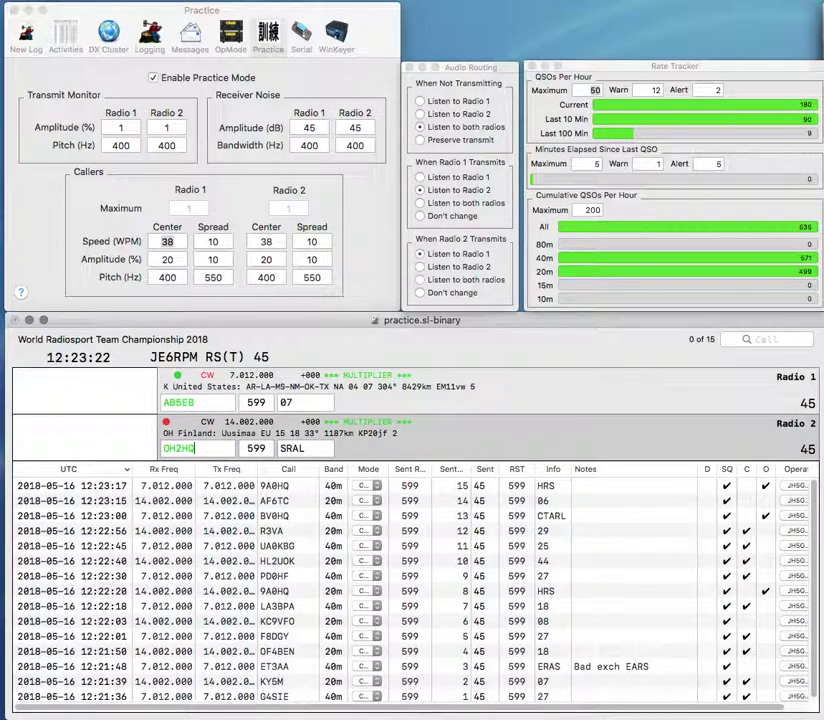
key("Return")
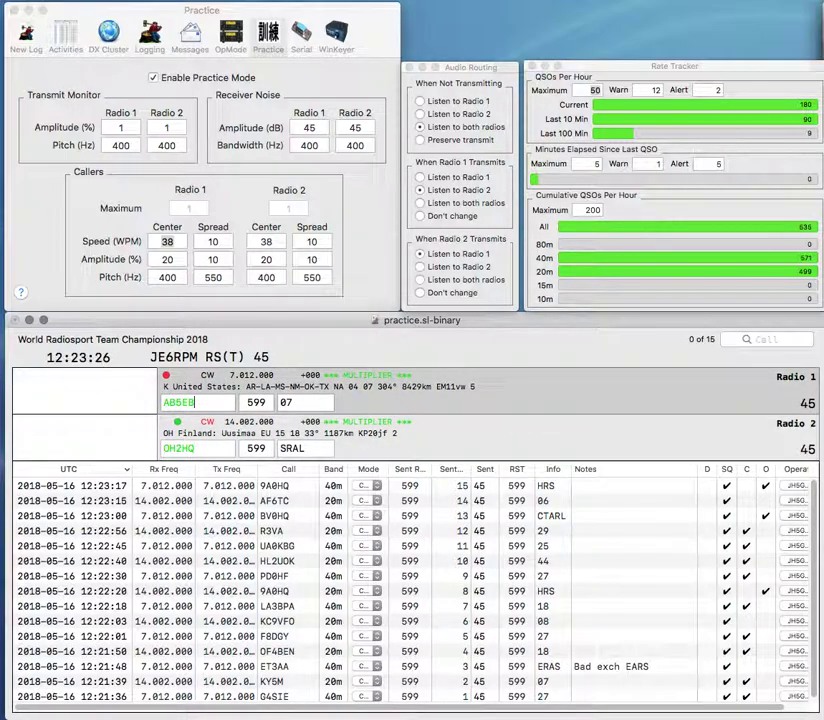
key("Return")
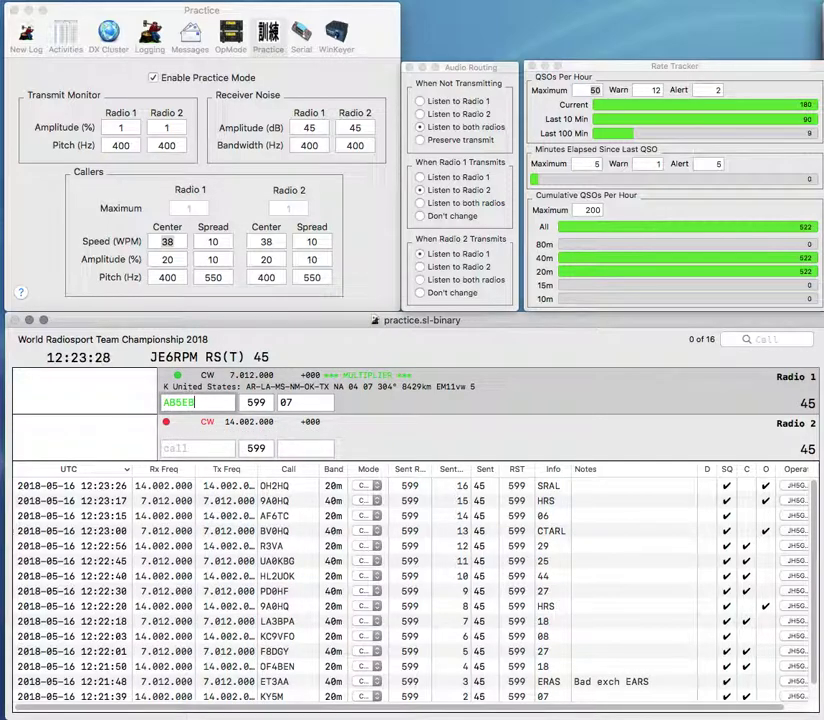
key("Return")
type("PP7DX")
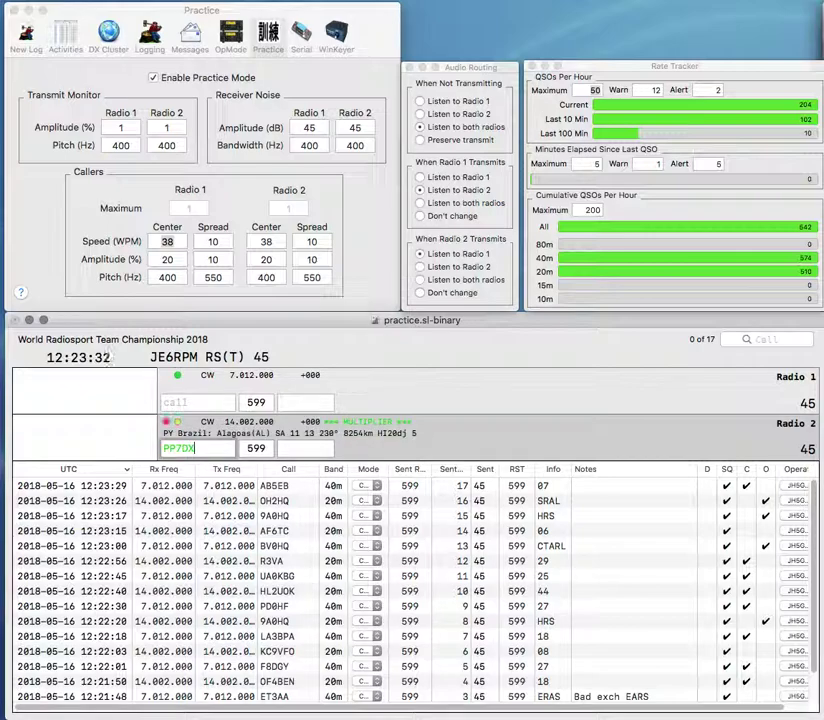
key("Return")
type("M0XOC")
key("Return")
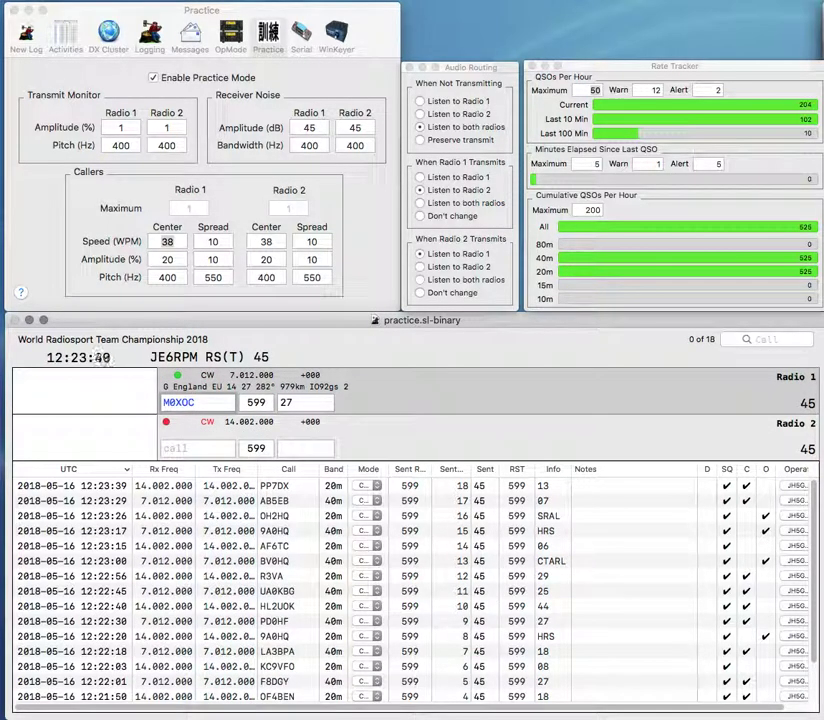
key("Return")
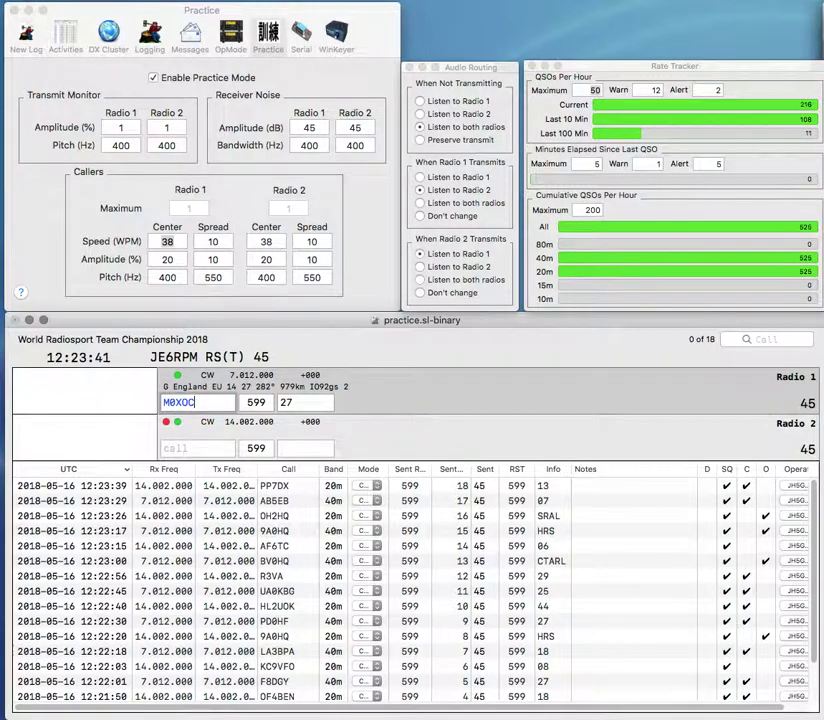
type("RA3")
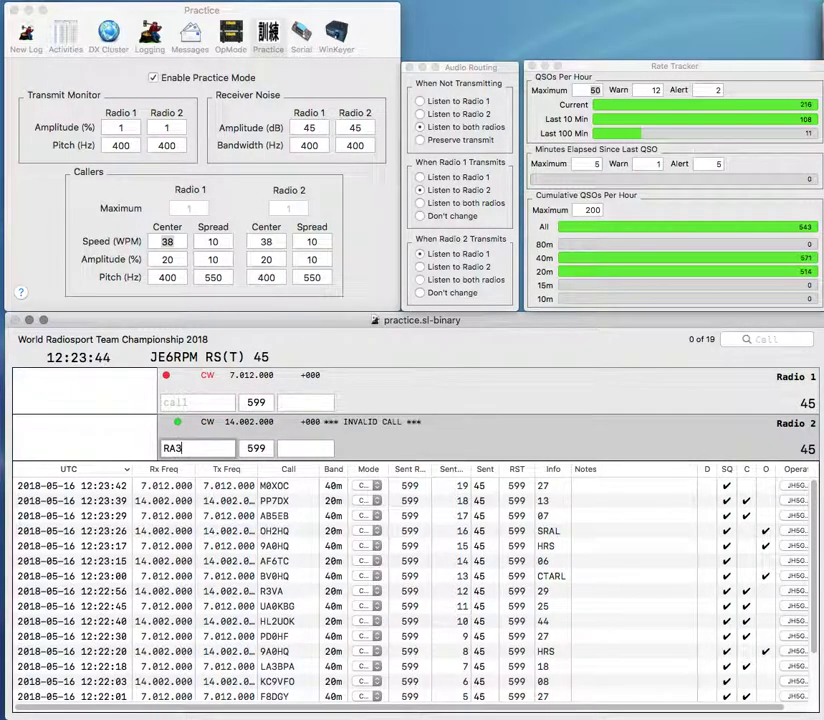
type("ICK")
key("Return")
type("DL")
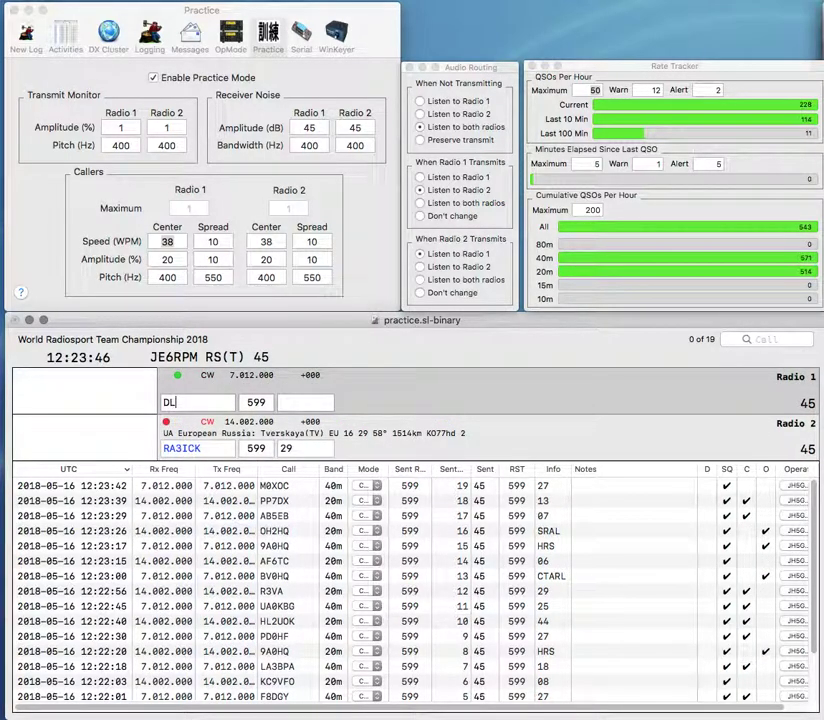
type("3DTH")
key("Return")
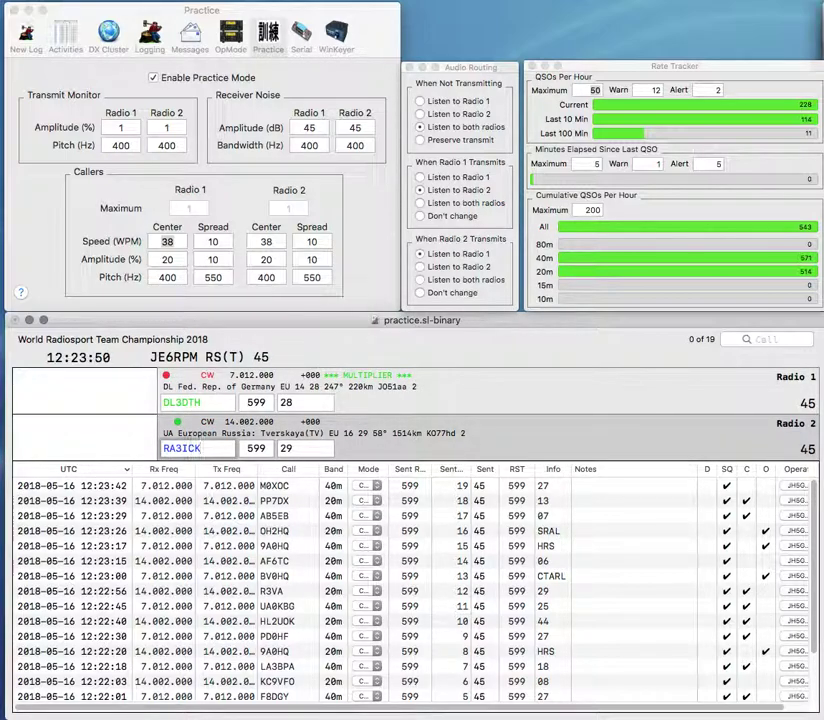
key("Tab")
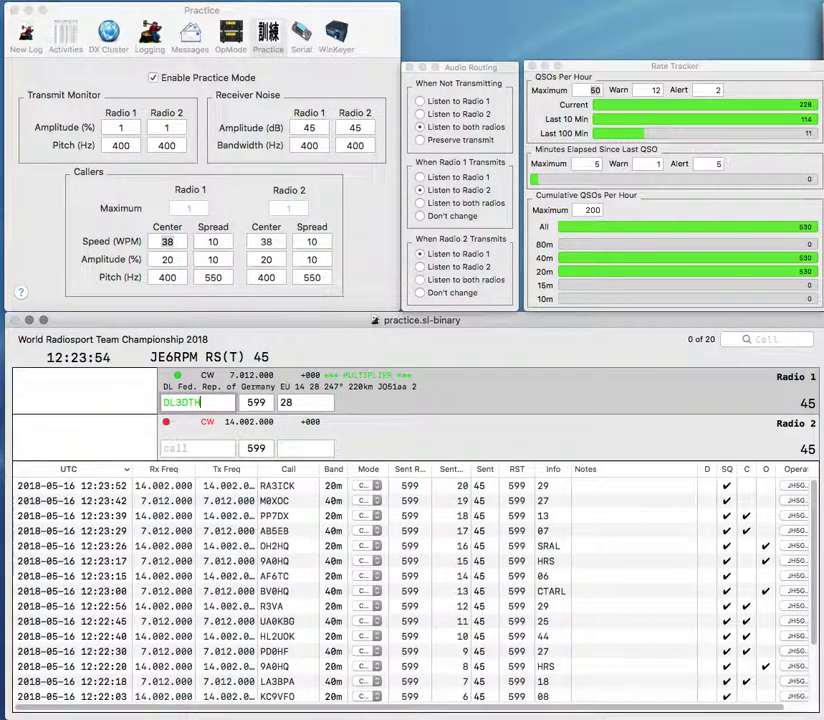
key("Return")
type("N0")
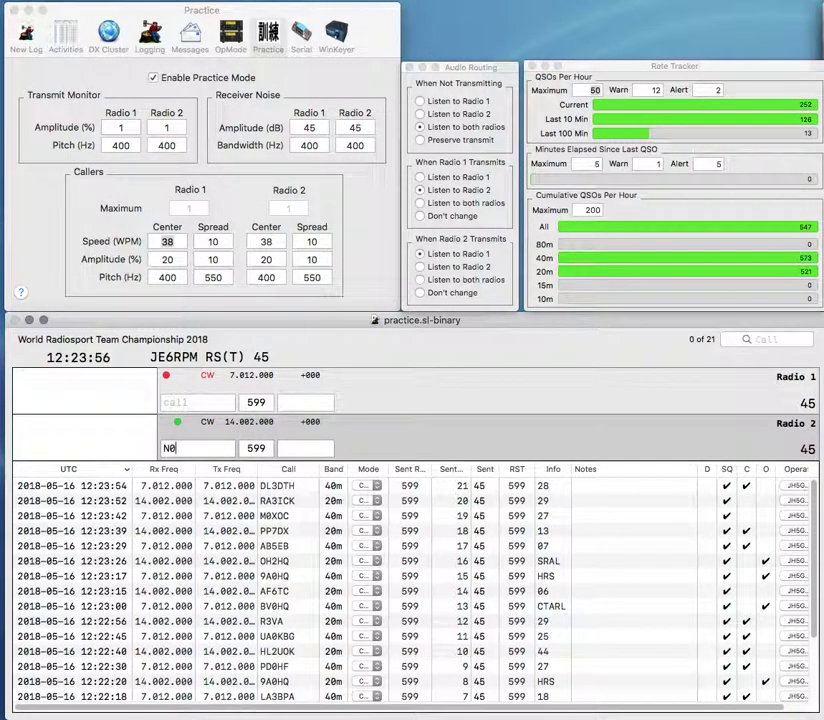
type("SHC")
key("Return")
type("SQ40")
key("space")
type("28")
key("backslash")
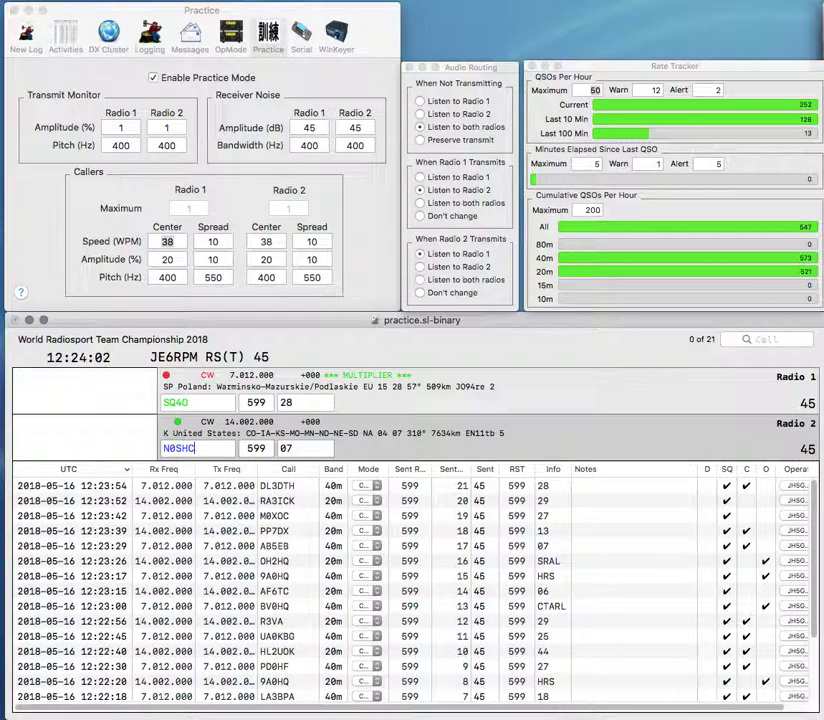
key("BackSpace")
key("BackSpace")
type("SC")
key("backslash")
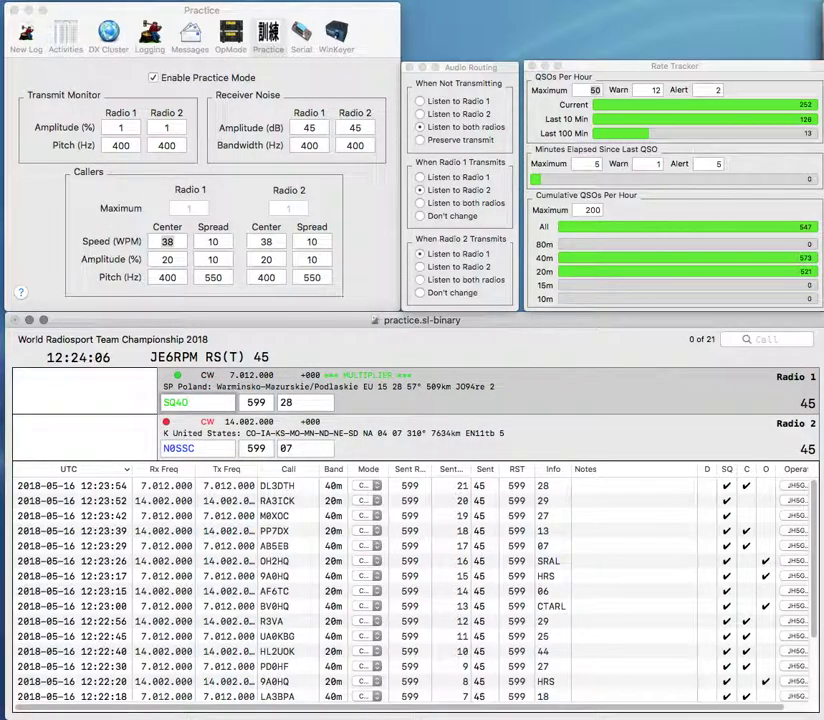
key("Return")
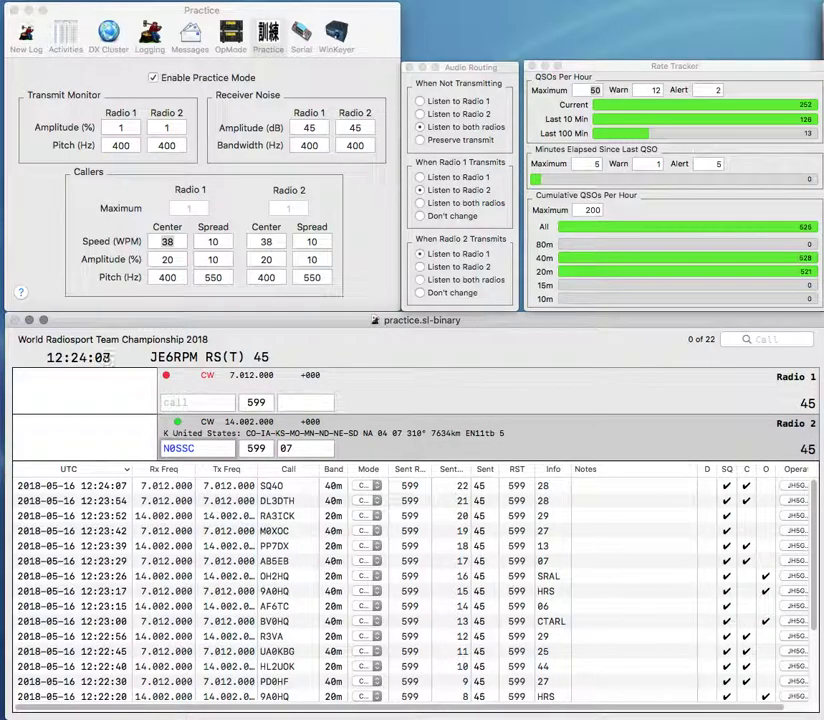
key("Return")
type("SM6E")
key("Return")
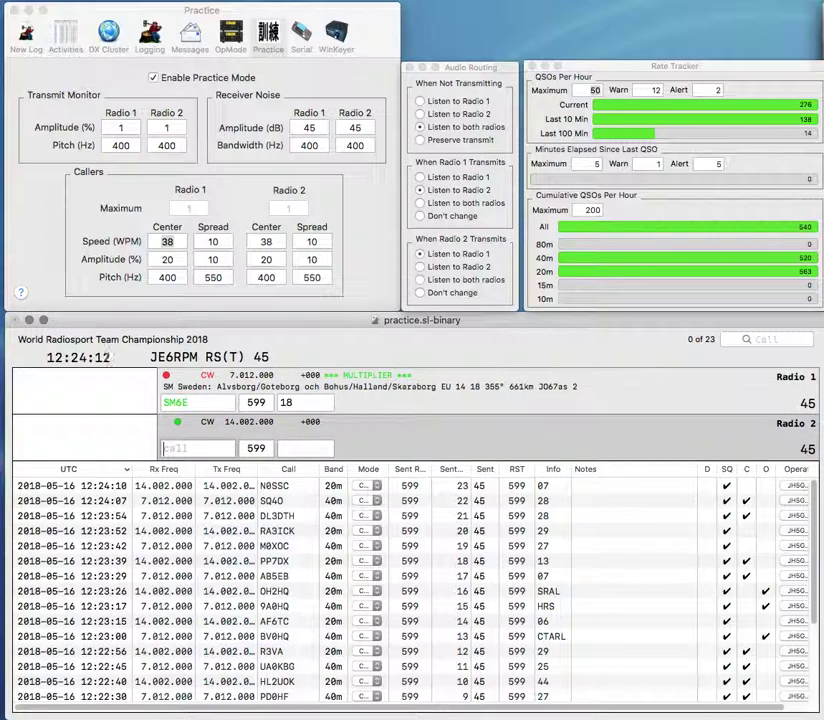
type("DM2RM")
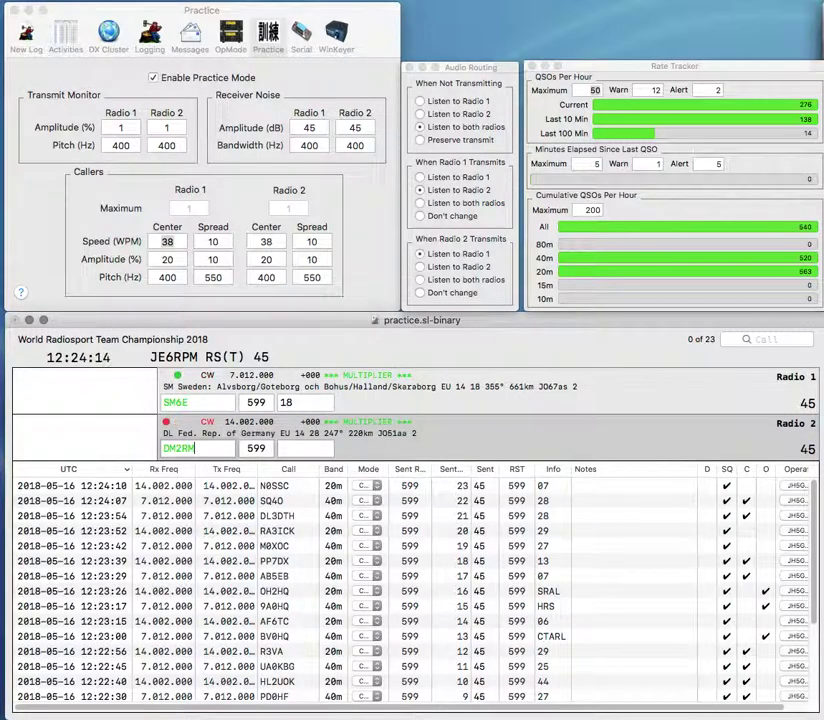
key("Return")
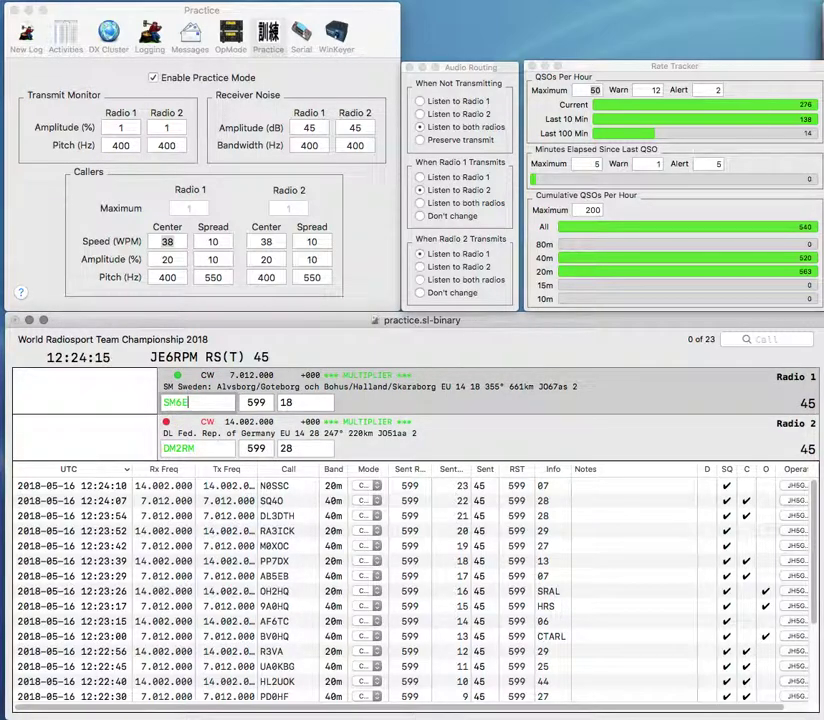
key("Return")
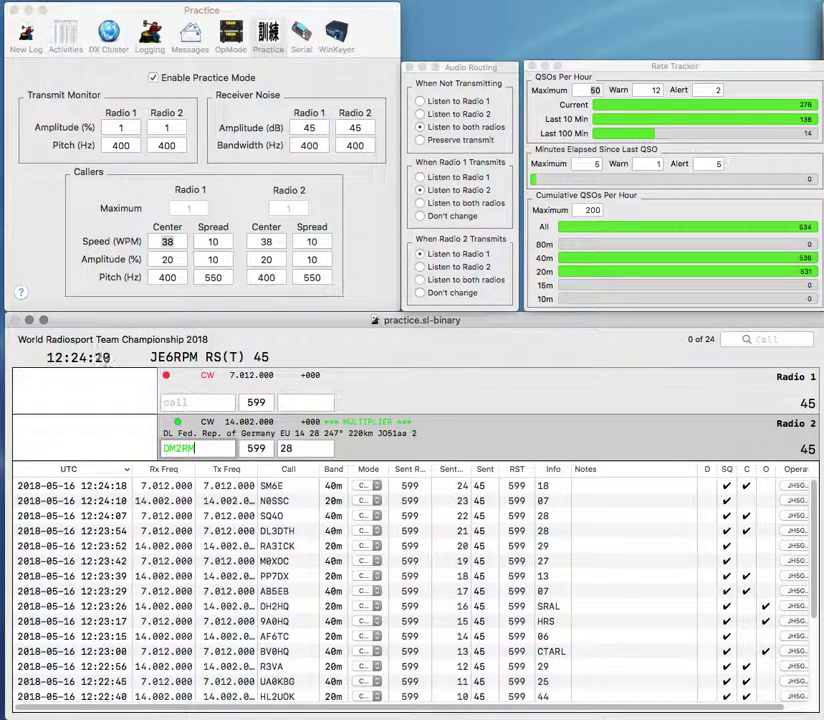
key("Return")
type("VK5WIA")
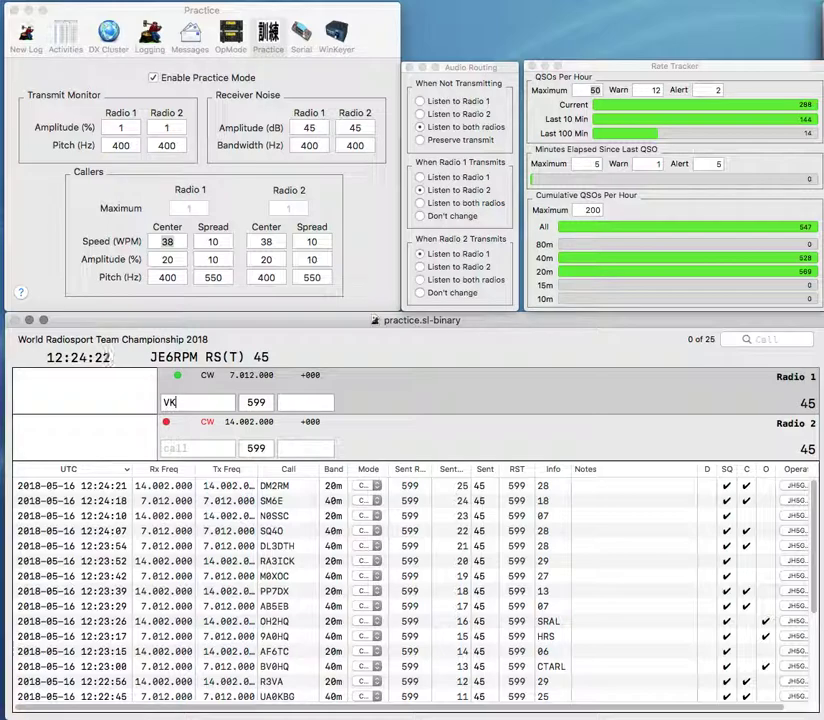
key("Return")
type("W5GCX")
key("Return")
type("WIA")
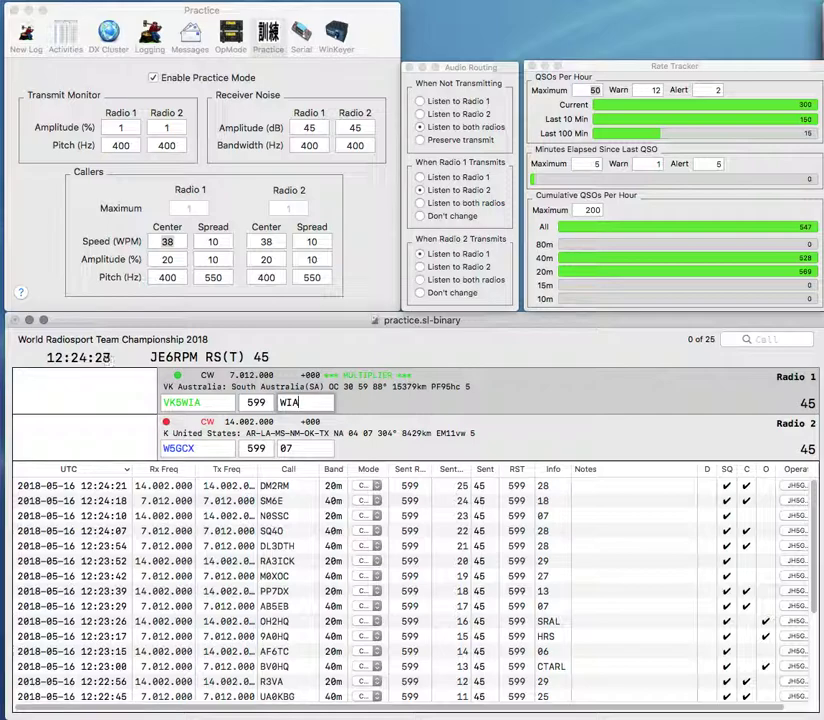
key("Return")
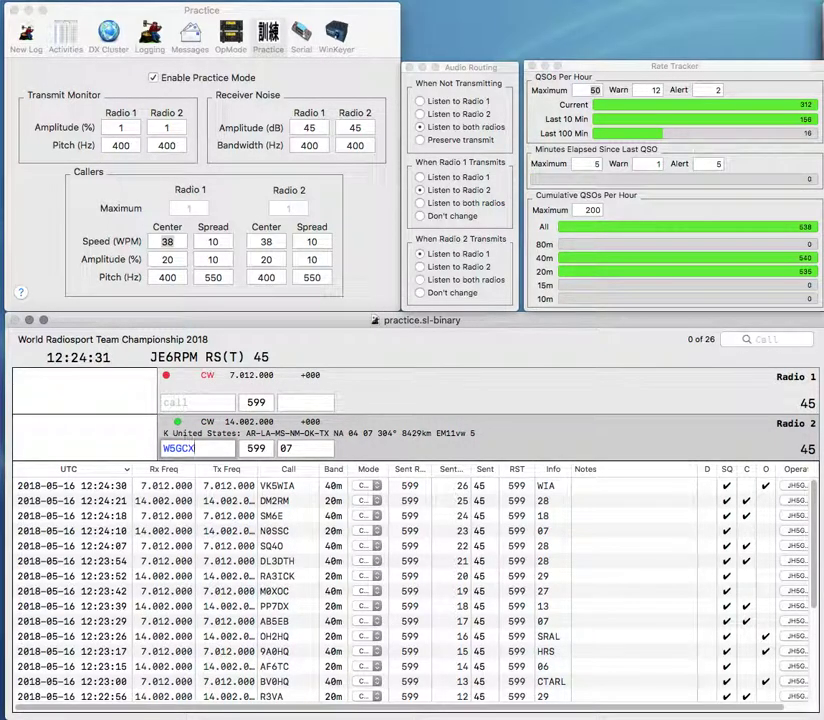
key("Return")
type("KD")
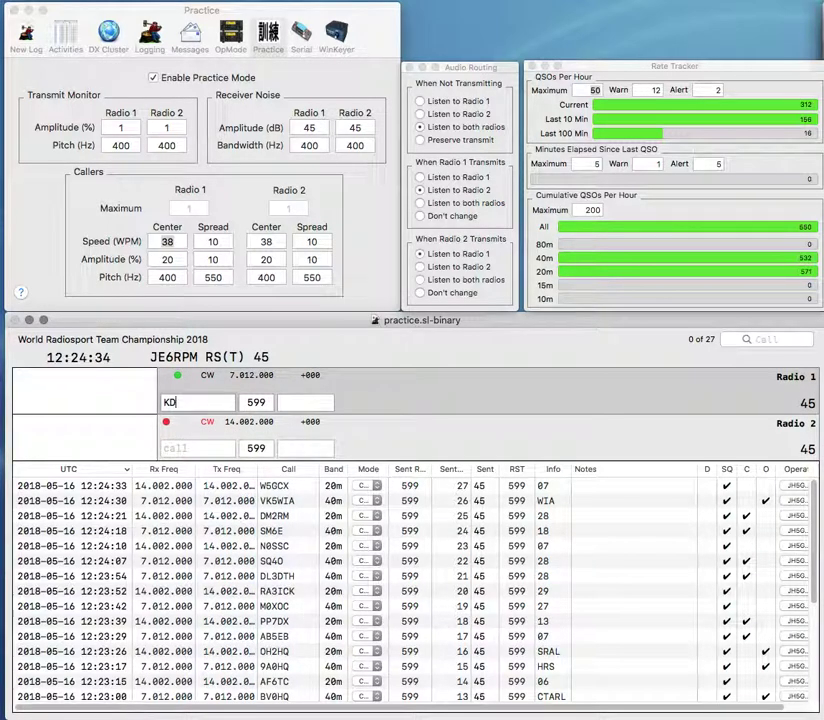
type("9DEG")
key("Return")
type("PP5IP")
key("Return")
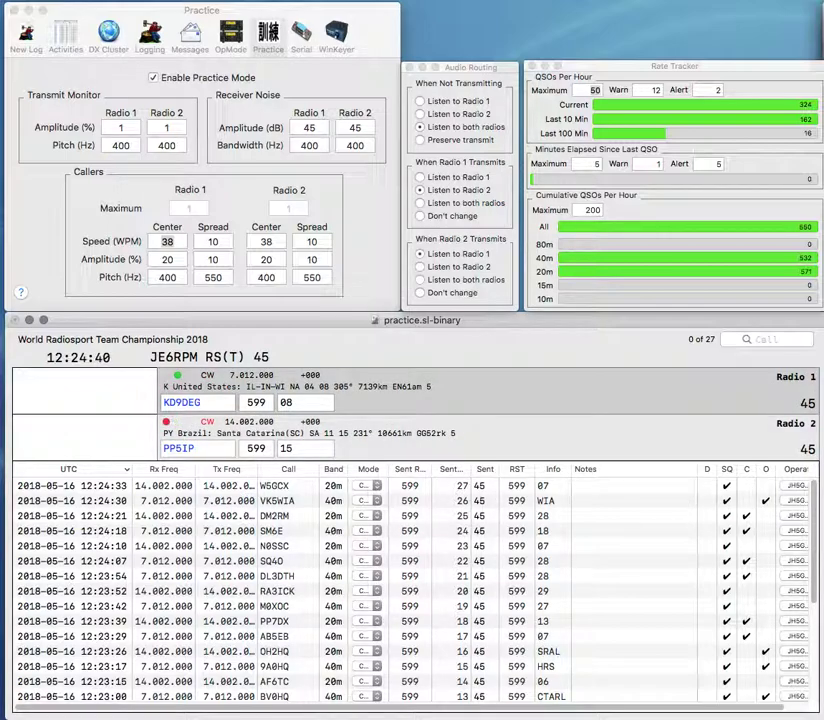
key("Return")
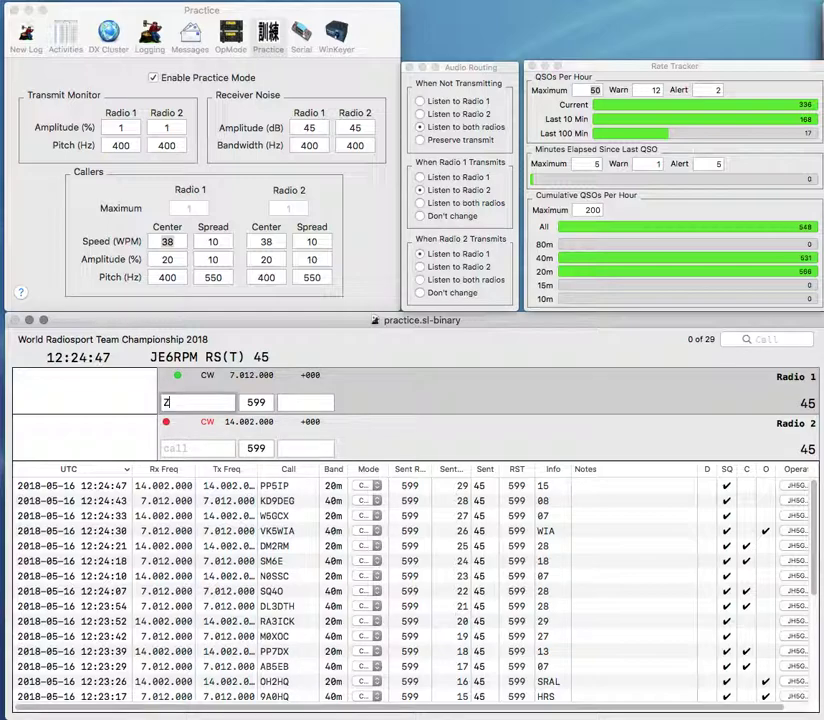
type("WX")
type("0")
key("Return")
type("KD0BVB")
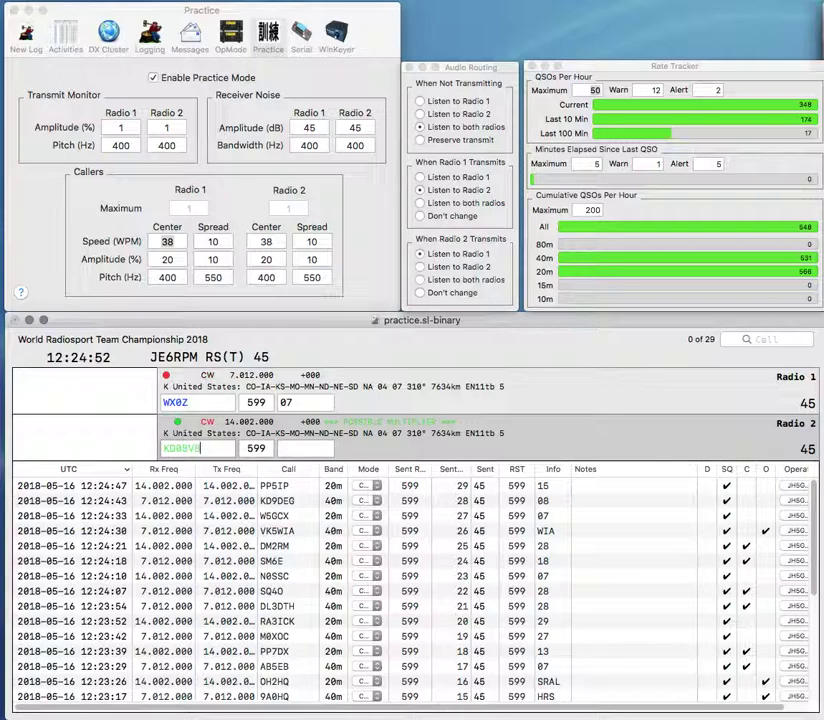
key("Return")
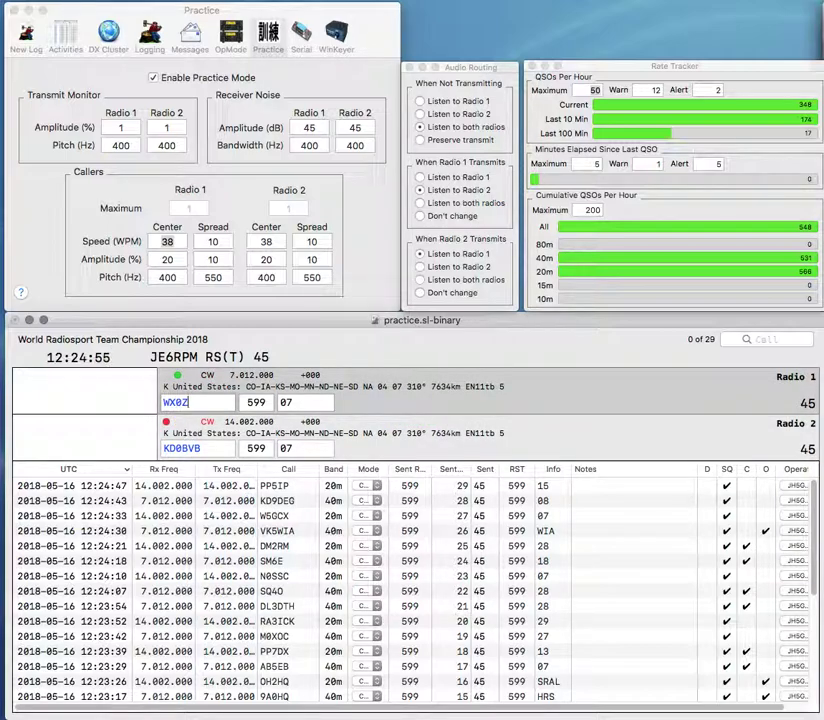
key("Return")
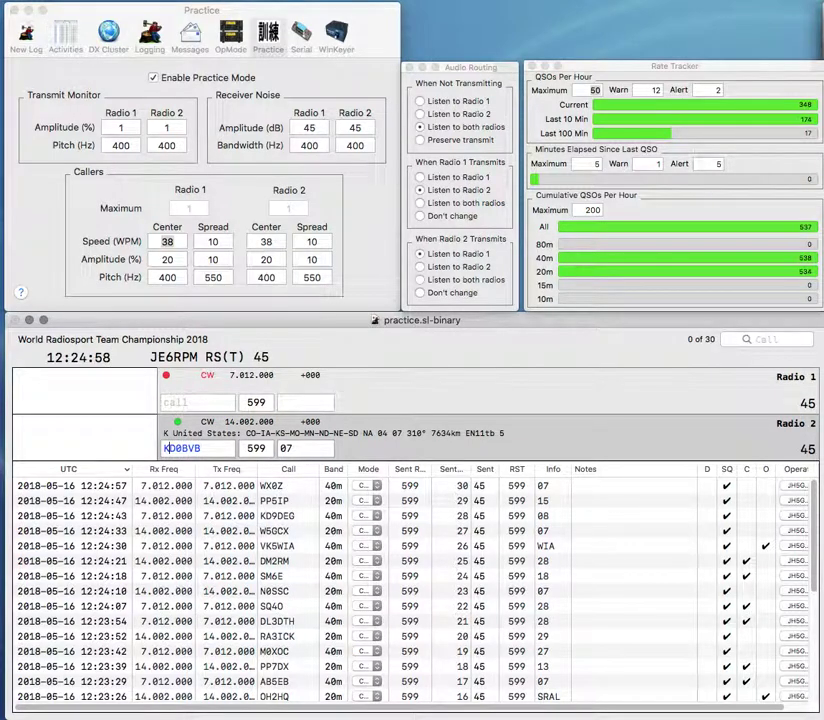
key("BackSpace")
type("9")
key("Return")
key("Right")
key("Right")
key("Right")
key("BackSpace")
type("D")
key("grave")
Step: Enter the partial call HQ on Radio 1, complete it as B3HQ and send it the exchange
type("HQ")
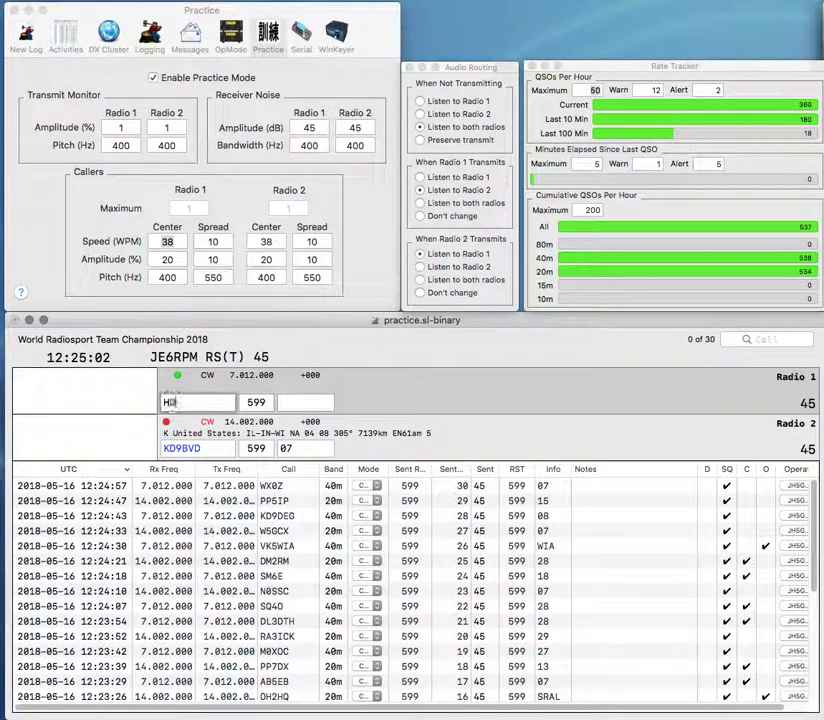
type("B3")
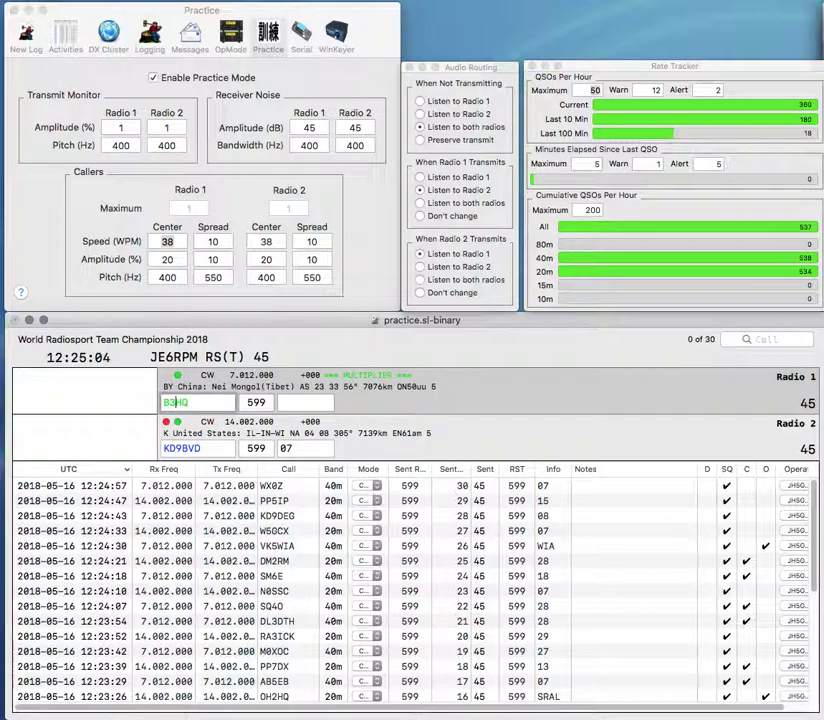
key("Return")
key("grave")
key("Tab")
type("8")
key("Return")
type("CRAC")
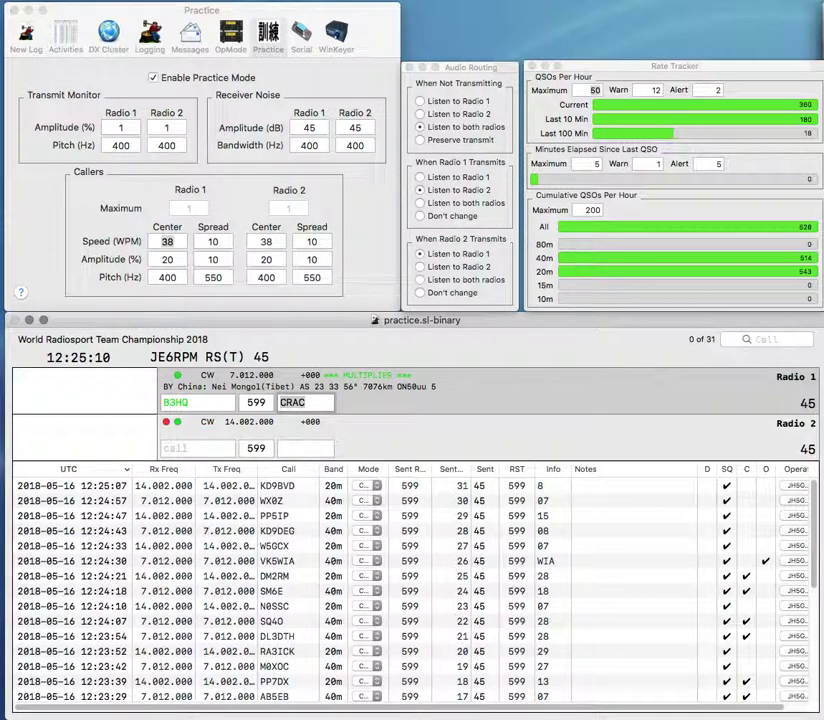
key("Return")
Step: Enter JH7IMX on Radio 2 and JJ1IYE on Radio 1, both with exchange 45, and log the JH7IMX contact
type("JH7")
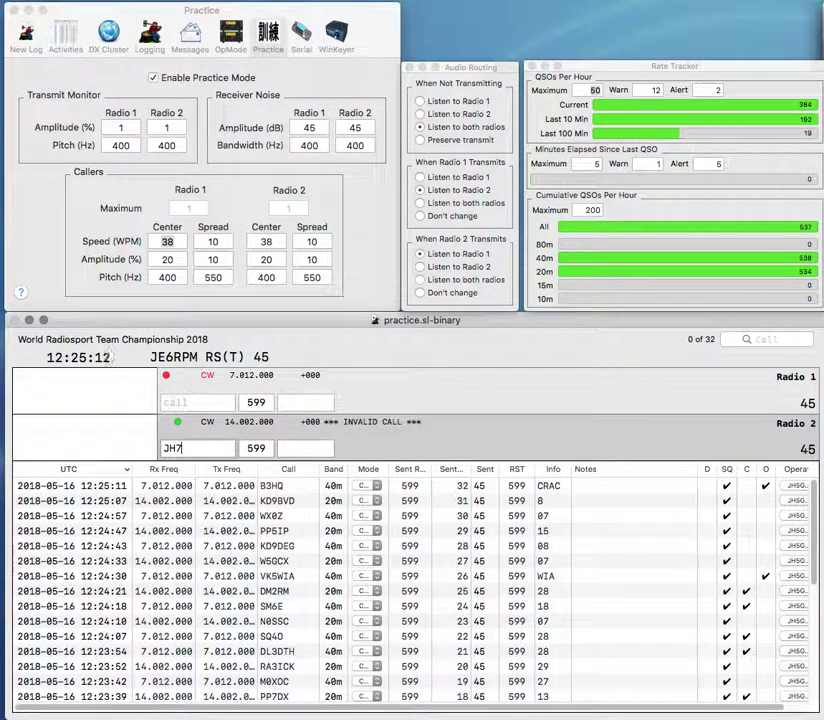
type("IMX")
key("Return")
type("JJ1IY")
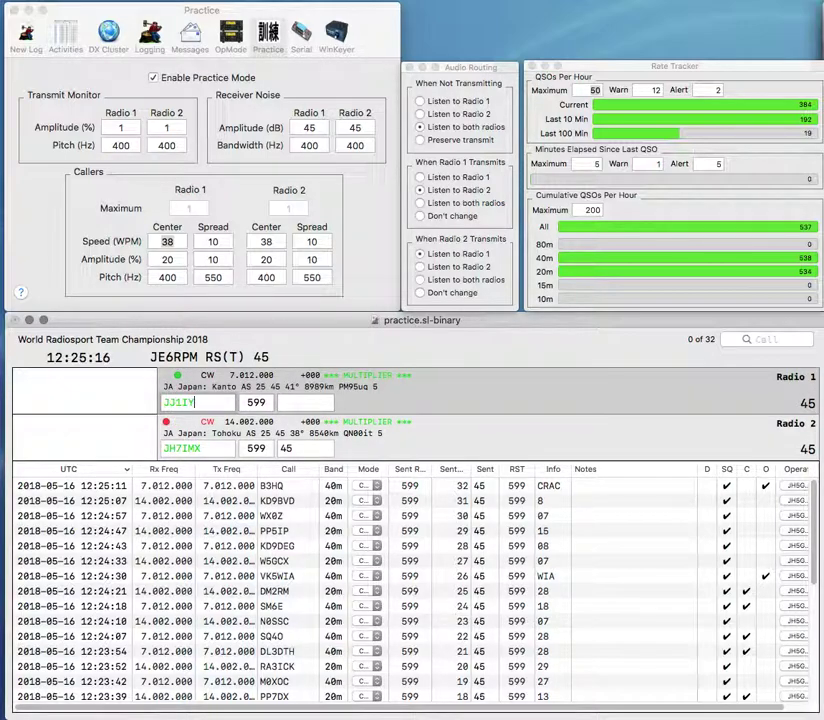
type("E")
key("Return")
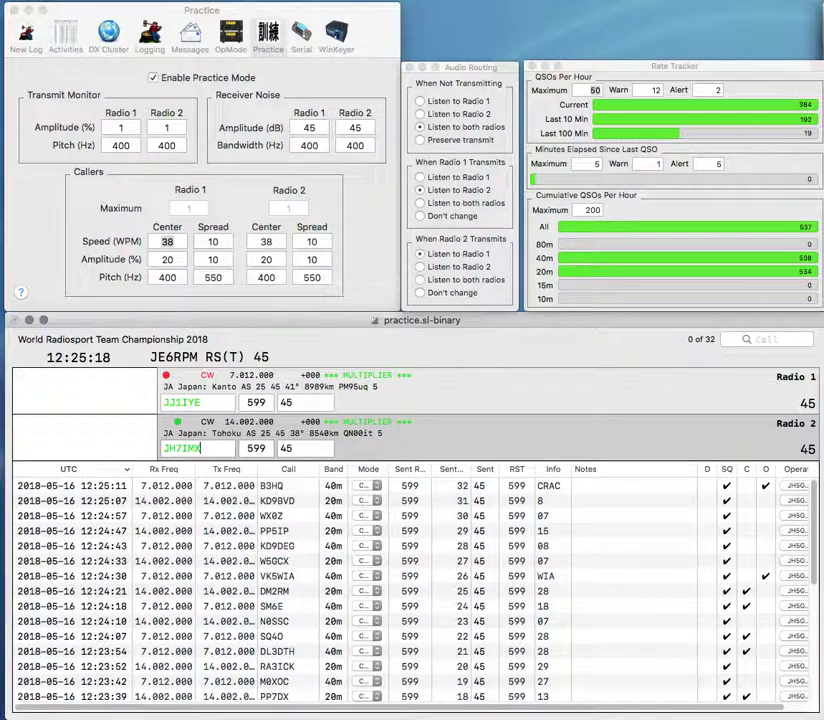
key("Return")
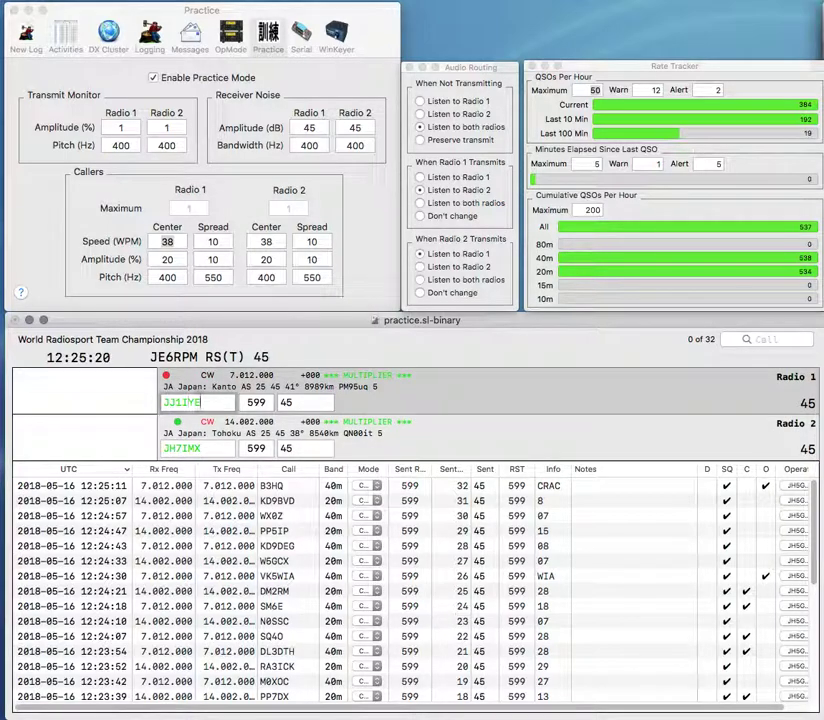
key("Return")
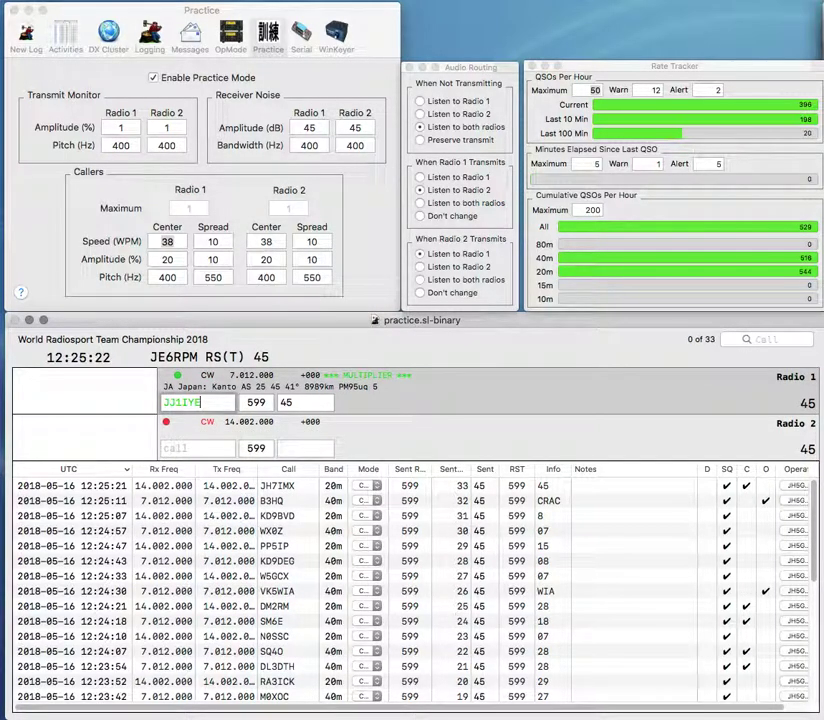
key("Return")
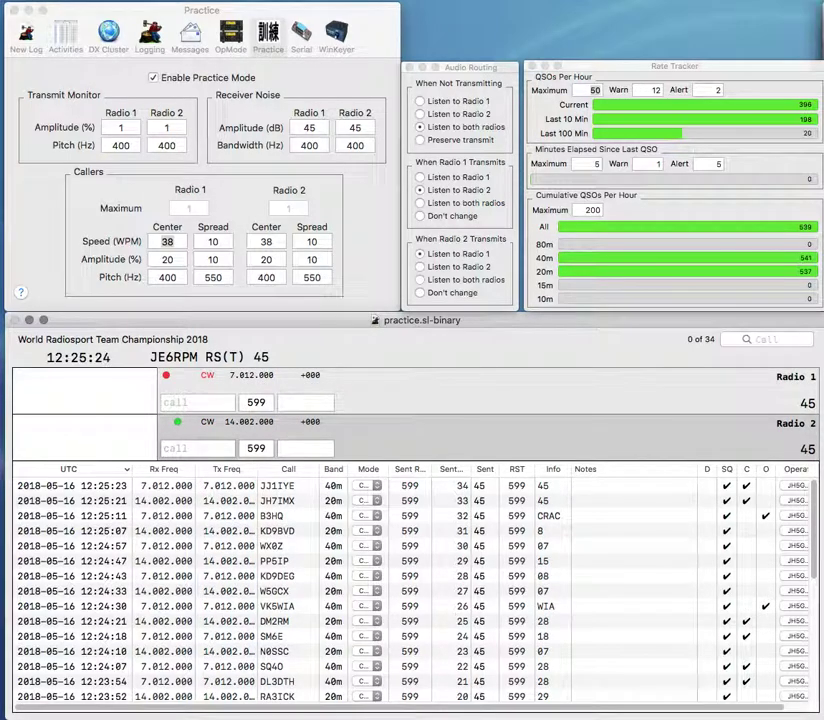
type("VR2H")
key("BackSpace")
type("2H")
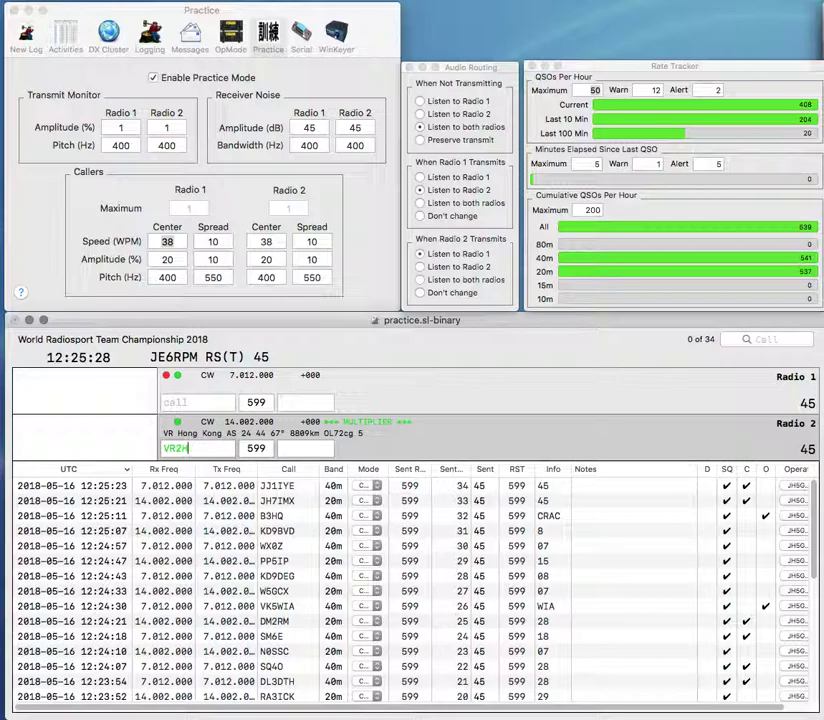
key("Return")
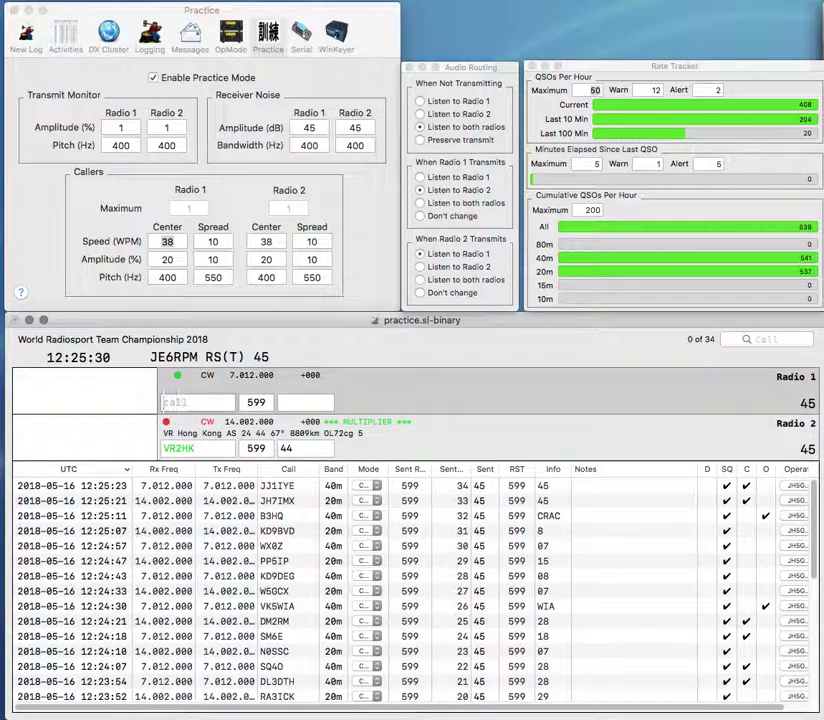
type("IK4XQT")
key("Return")
type("HARTS")
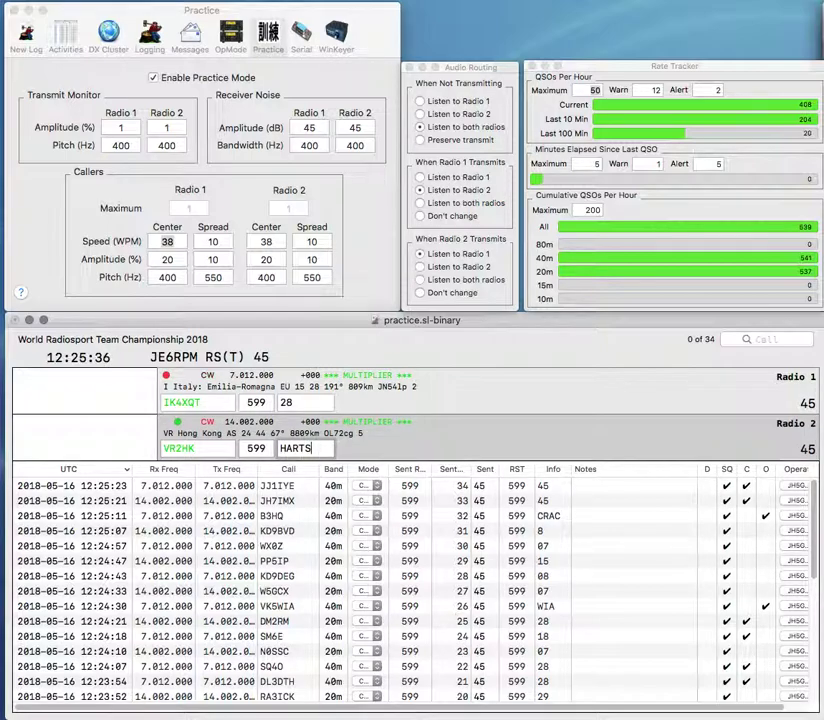
key("Return")
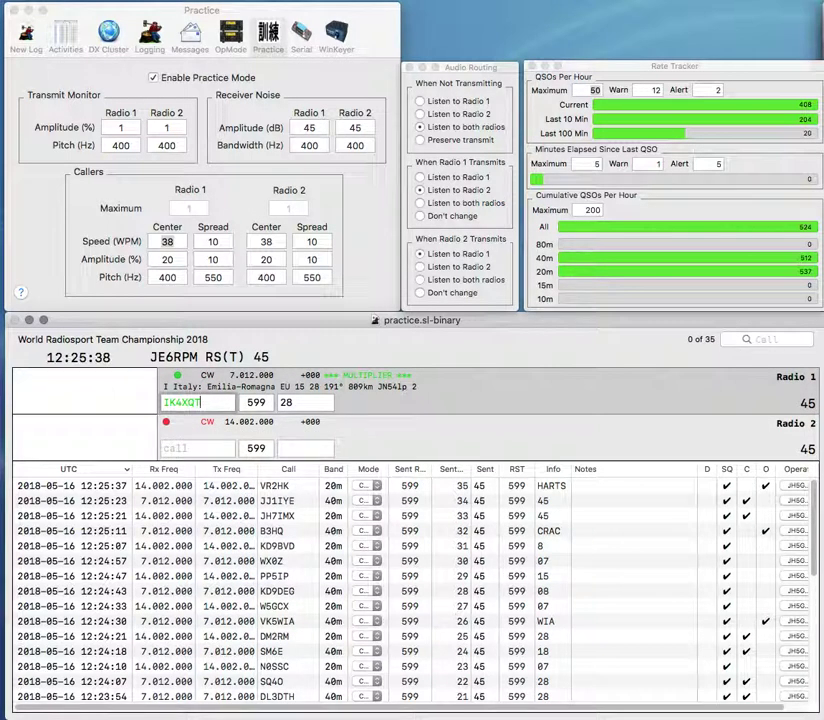
key("Return")
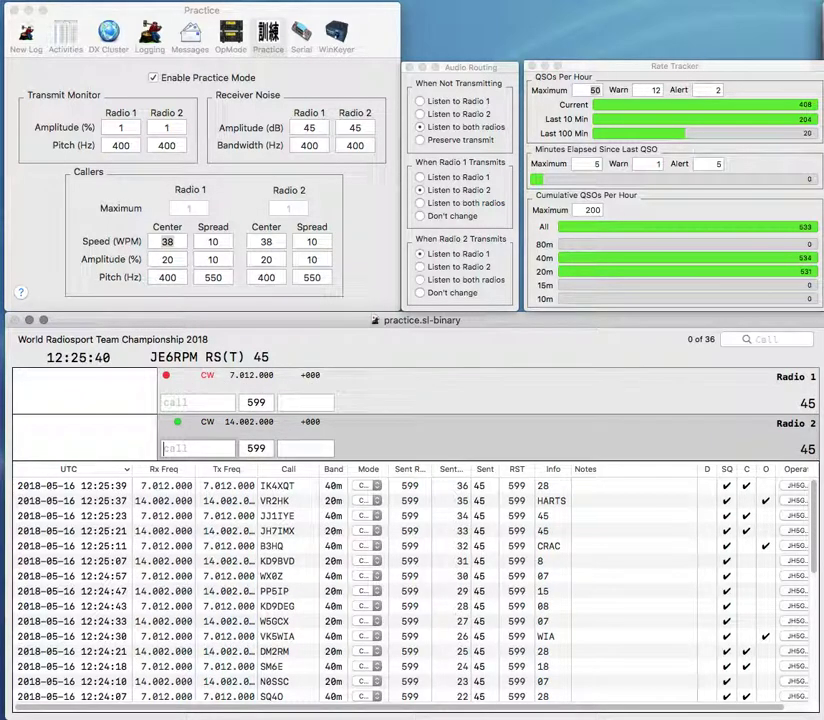
Step: Work W6SL on Radio 2 with exchange 06 and B3HQ on Radio 1 with exchange CRAC, and log both contacts
type("W6SL")
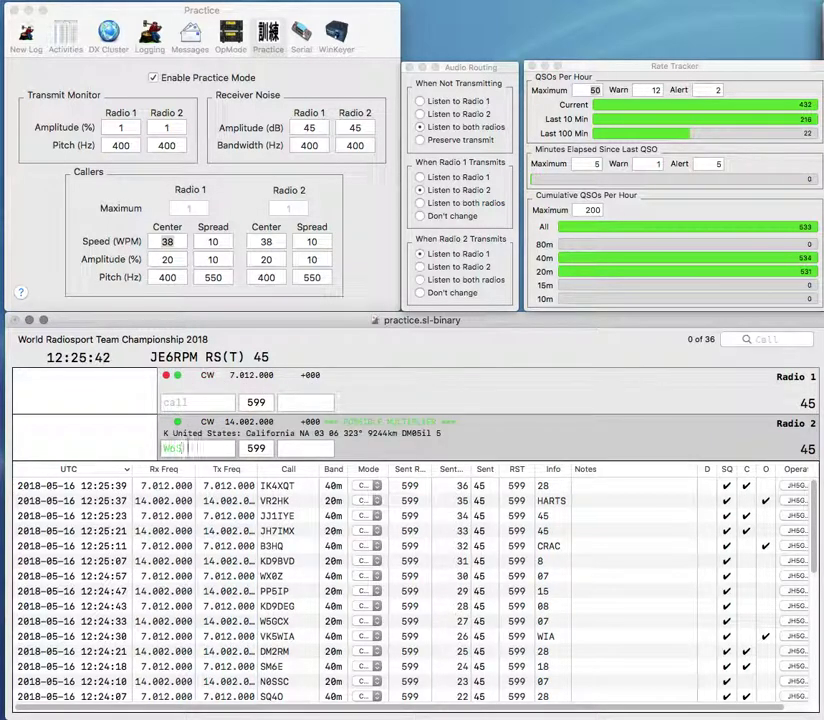
key("Return")
type("B")
key("BackSpace")
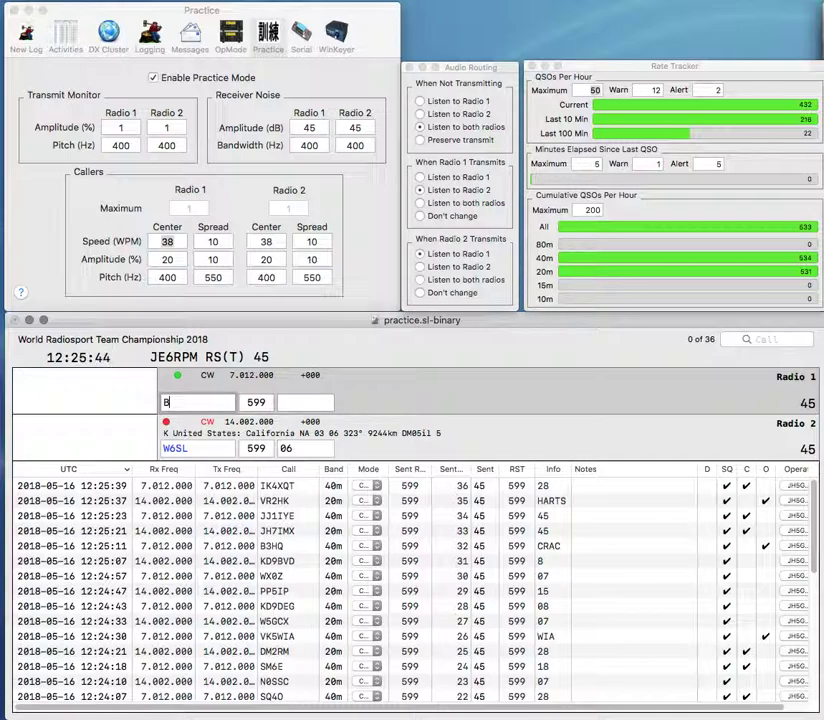
type("3HQ")
key("Return")
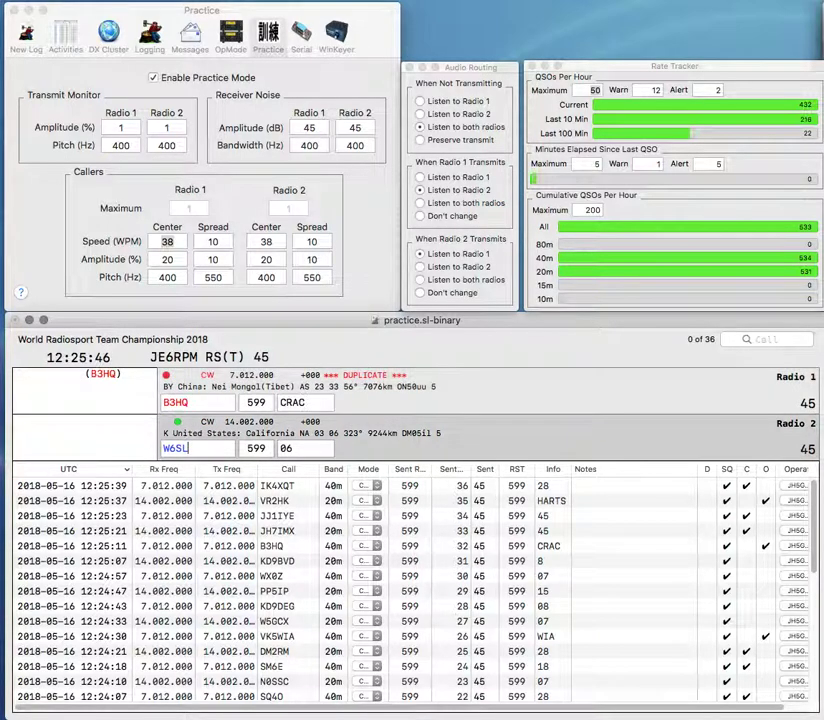
key("Return")
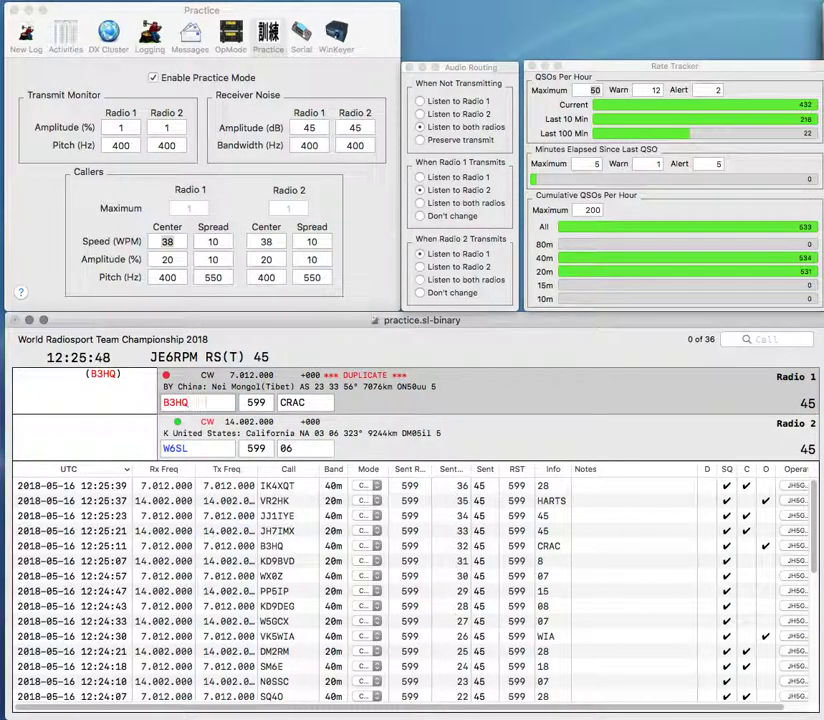
key("Return")
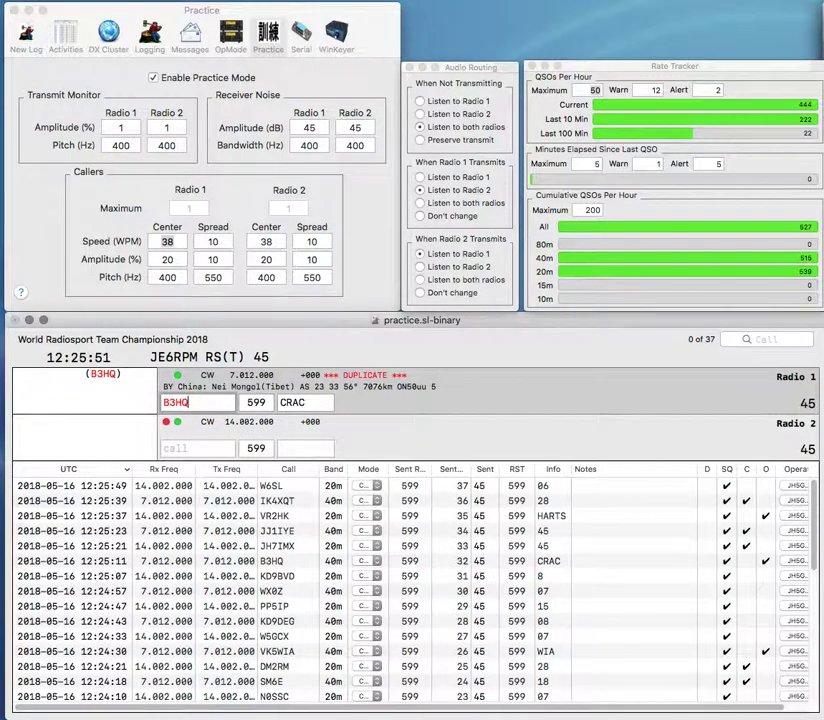
key("Return")
type("KE4UW")
key("Return")
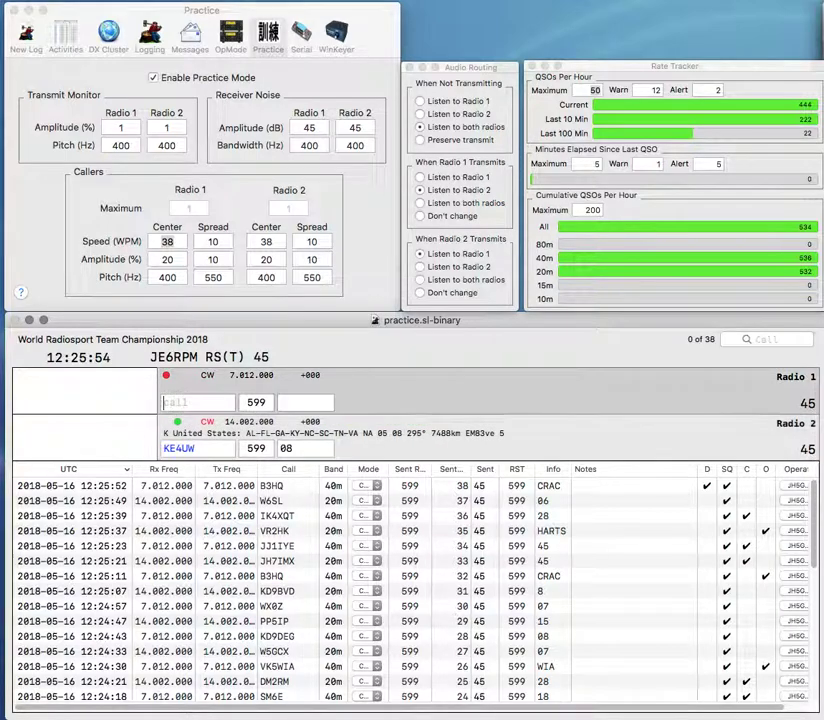
type("WB7BB")
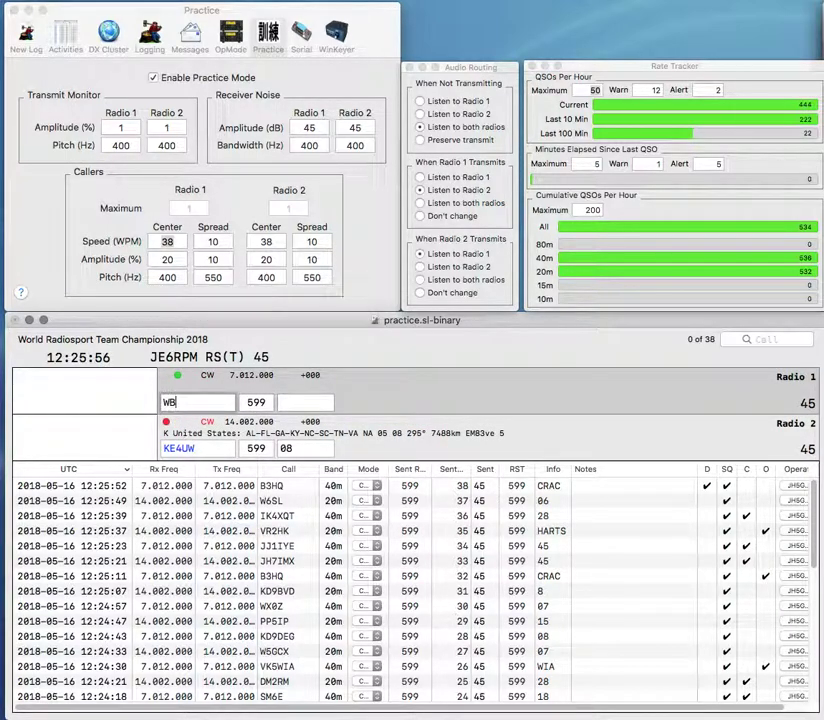
type("Q")
key("Tab")
type("06")
key("Return")
key("Return")
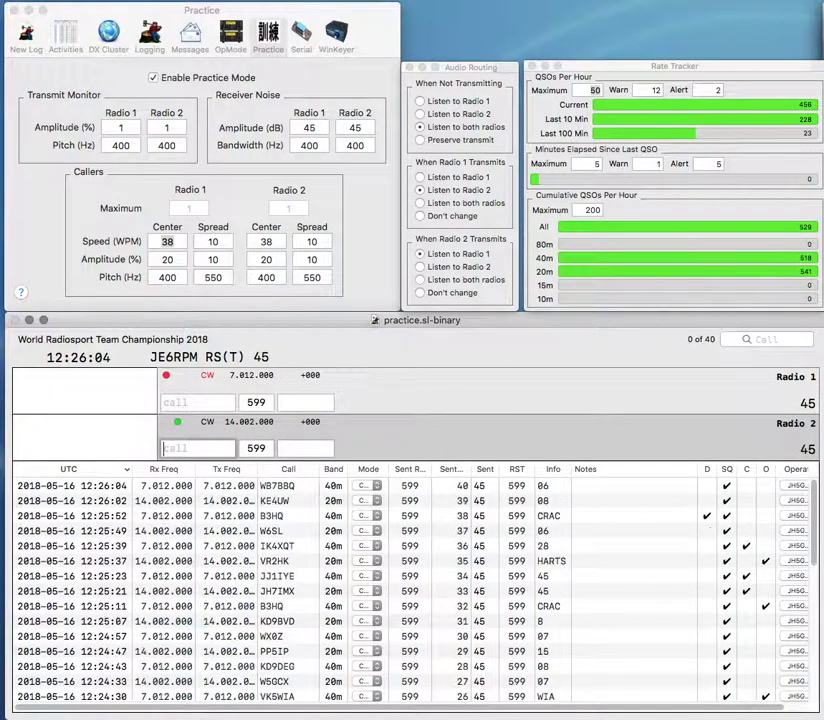
type("KD2")
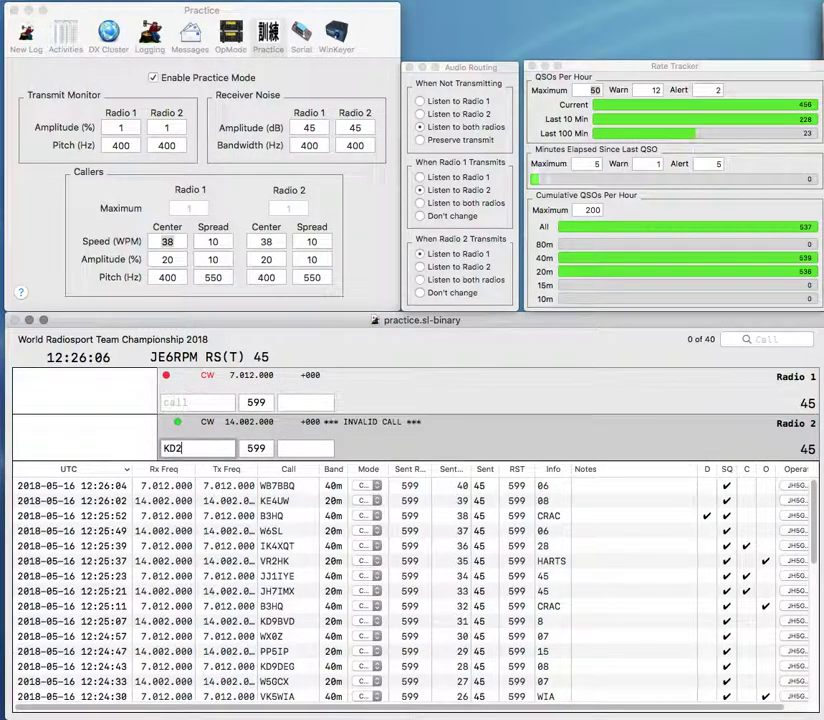
type("FLX")
key("Return")
type("4")
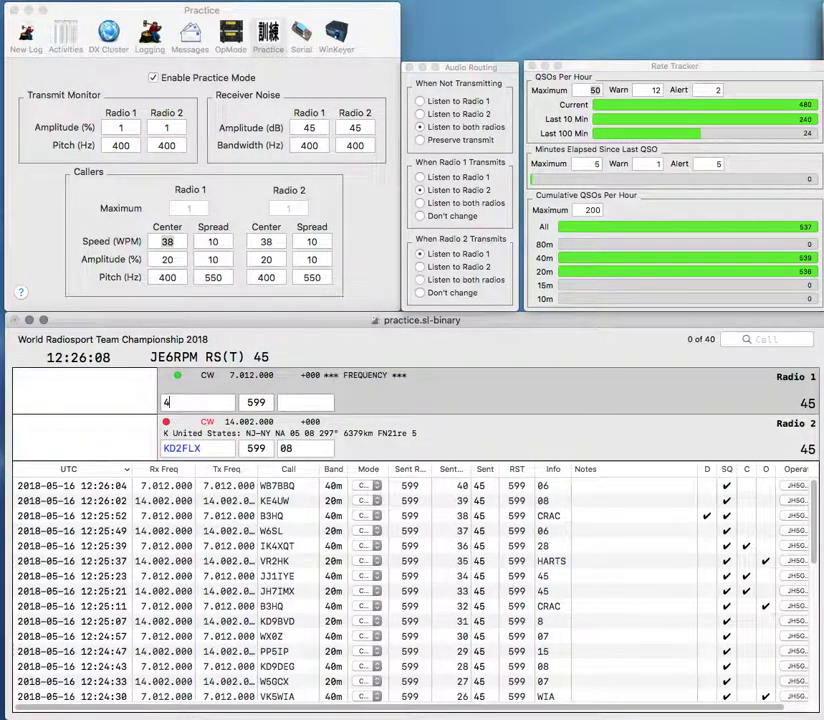
type("DXP")
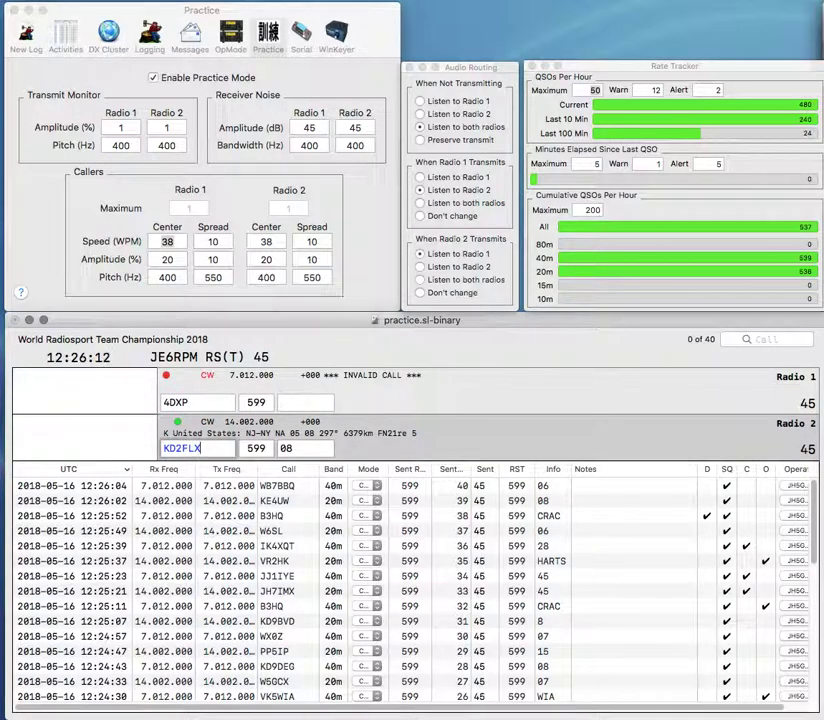
key("Return")
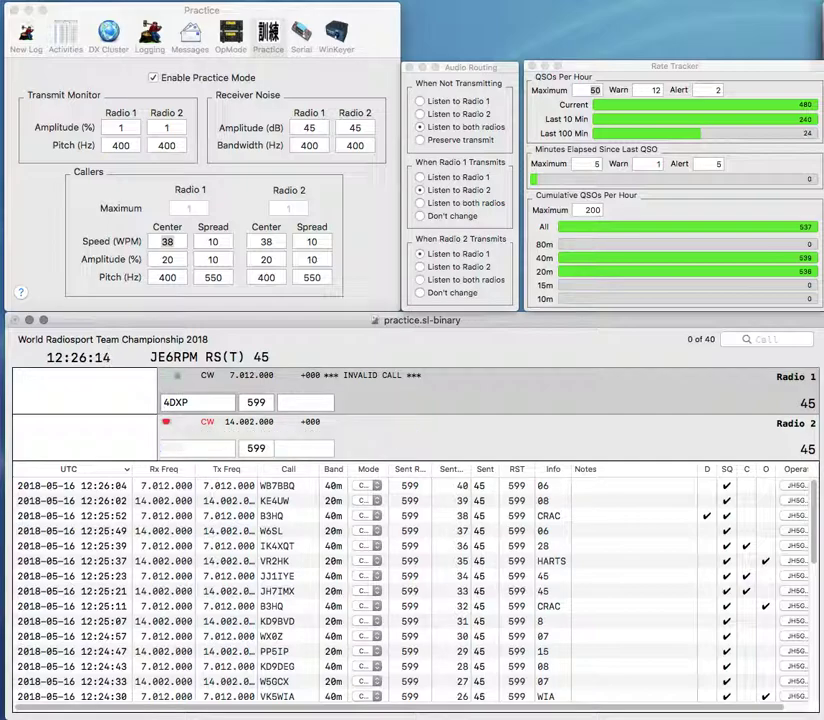
type("WA")
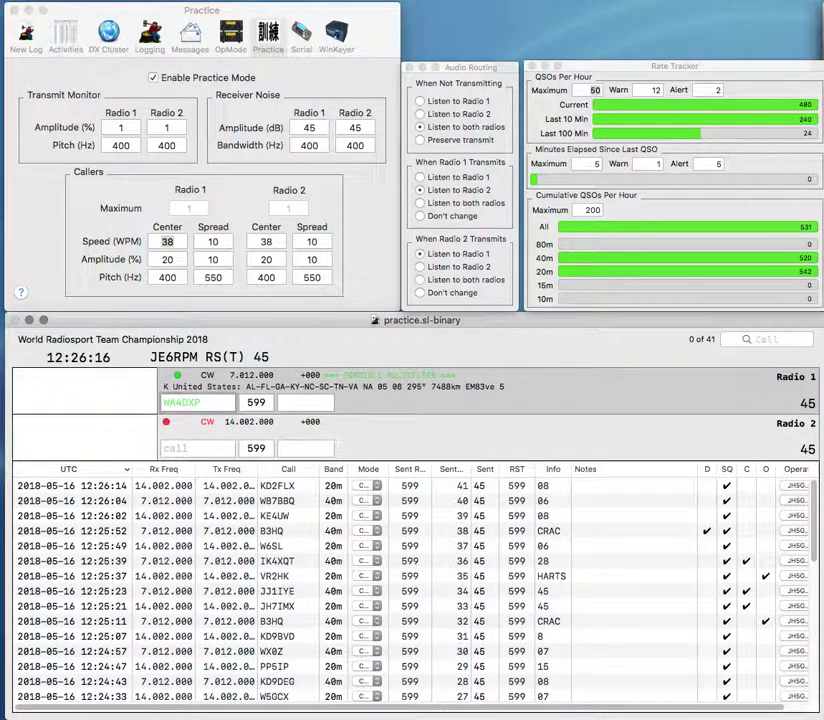
key("Return")
type("08UN1HQ")
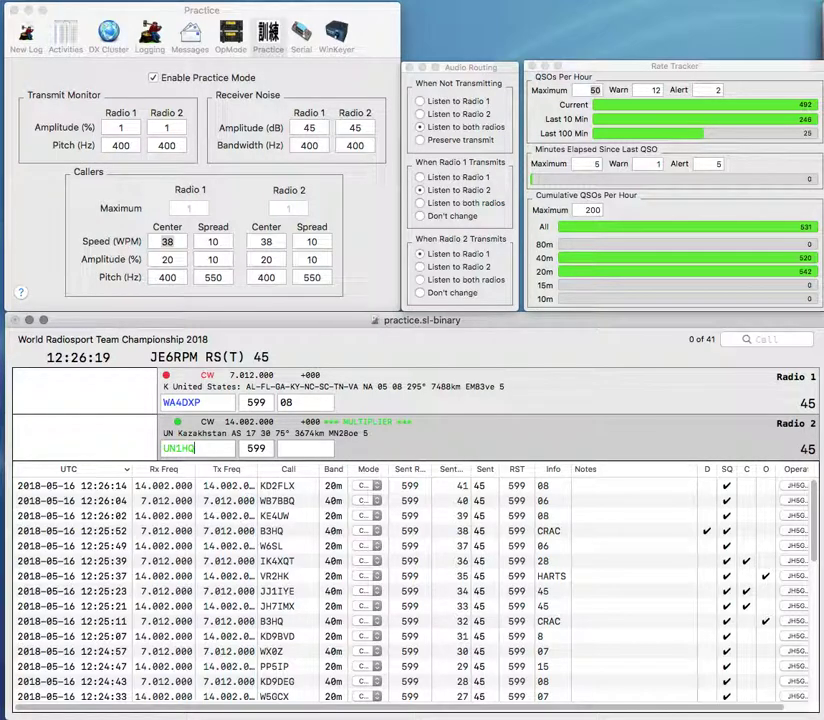
key("Return")
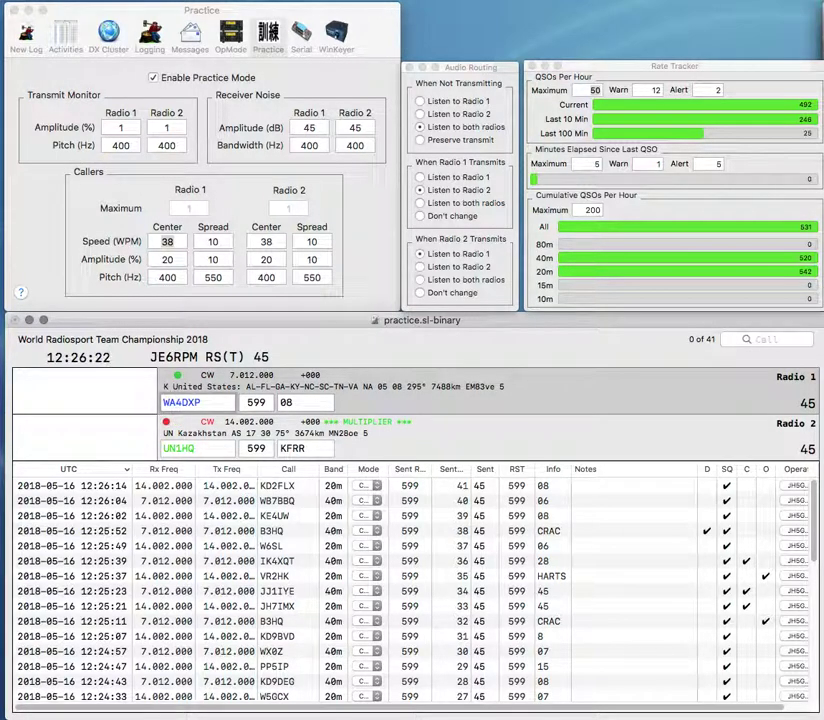
key("Return")
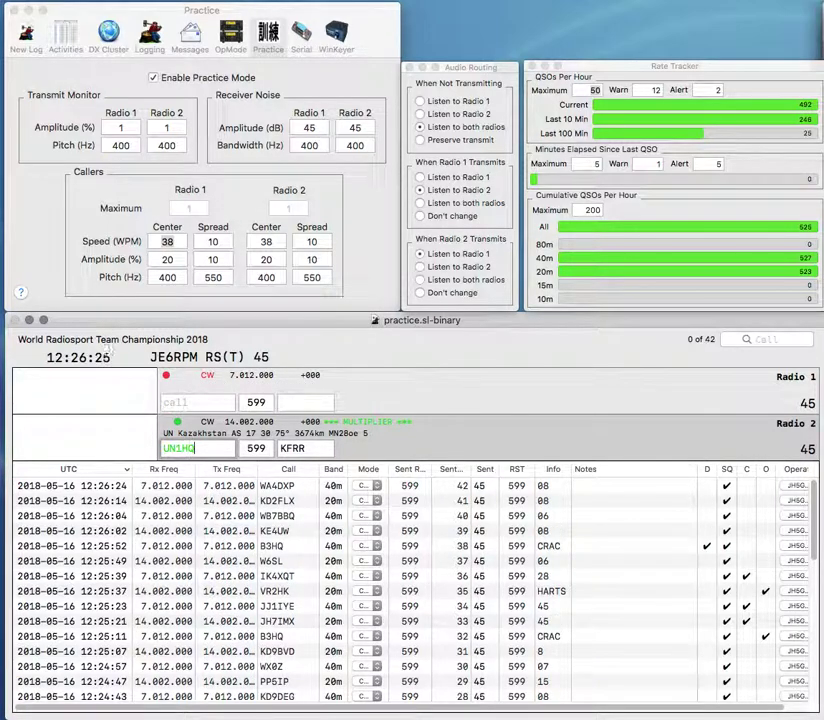
key("Return")
Step: Work KD1CT on Radio 1 with exchange 08 and HG0HQ on Radio 2 with exchange MRASZ, and log both contacts
type("KD1CT")
key("Return")
type("HG8HQ")
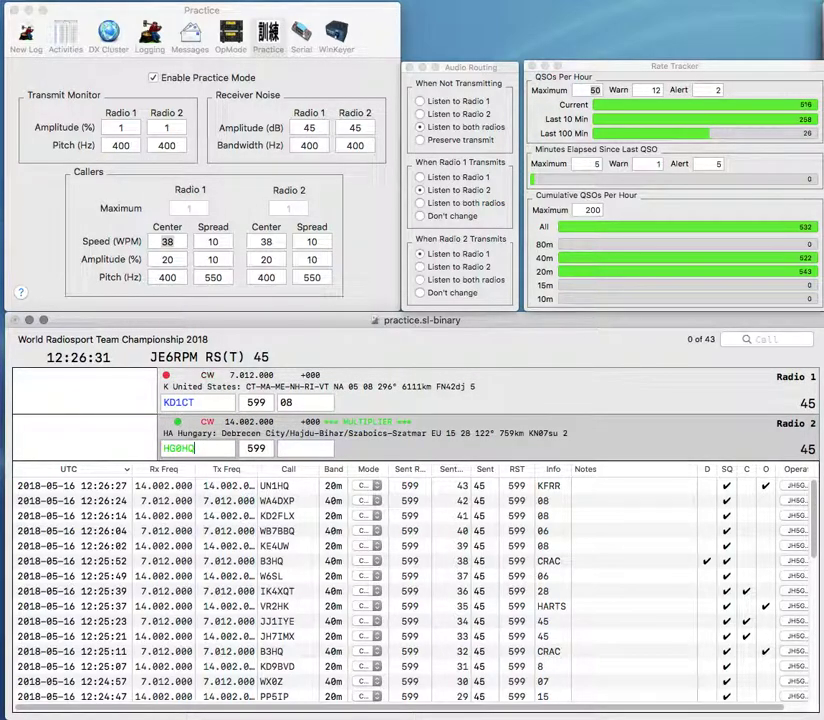
key("Return")
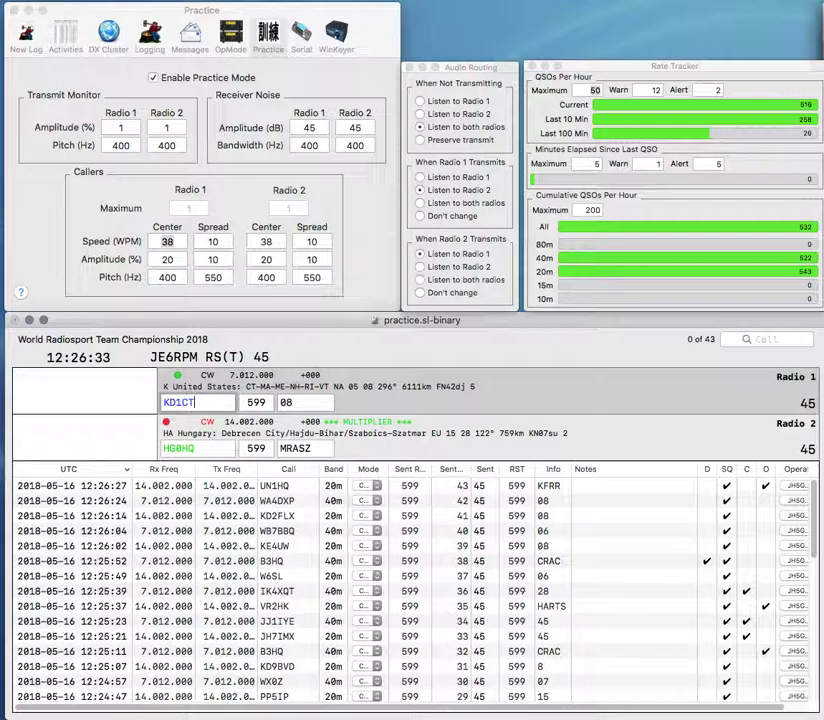
left_click(195, 448)
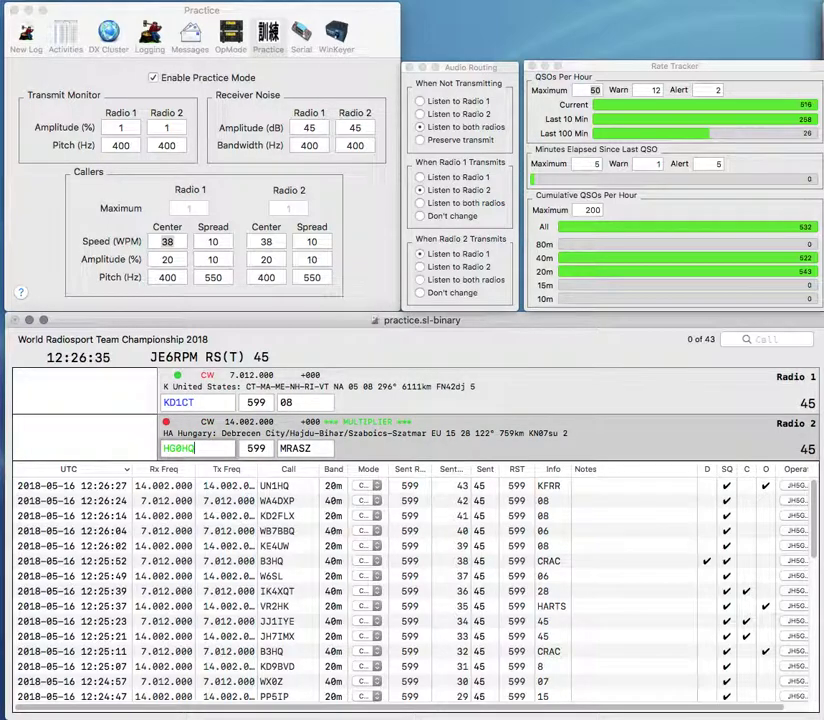
key("Return")
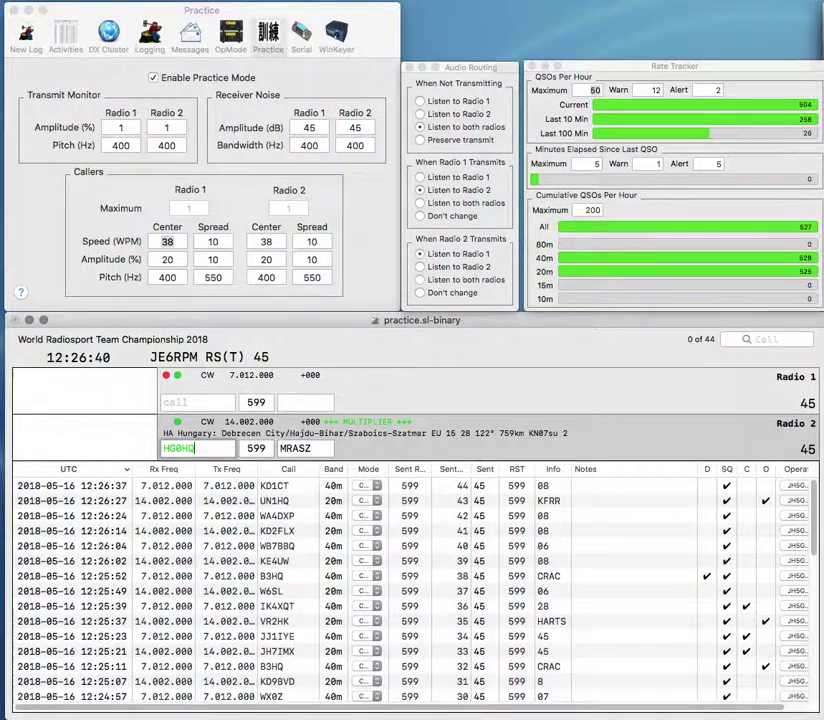
key("Return")
Step: Enter PA0PWL on Radio 1 with exchange 27 and DL3CX on Radio 2 with exchange 28, sending each the exchange
type("PAR")
key("BackSpace")
type("PWL")
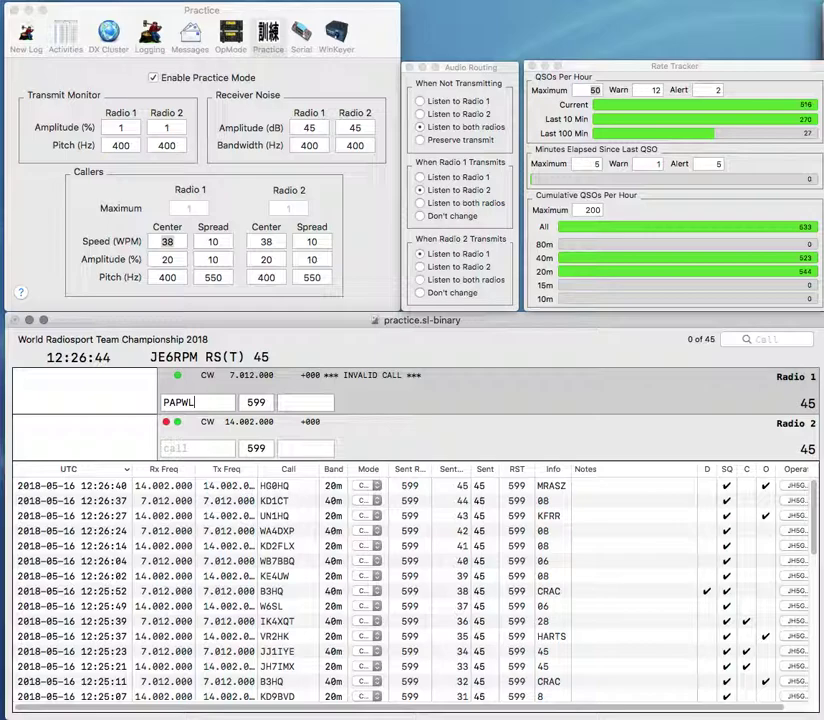
key("Right")
type("0")
key("Return")
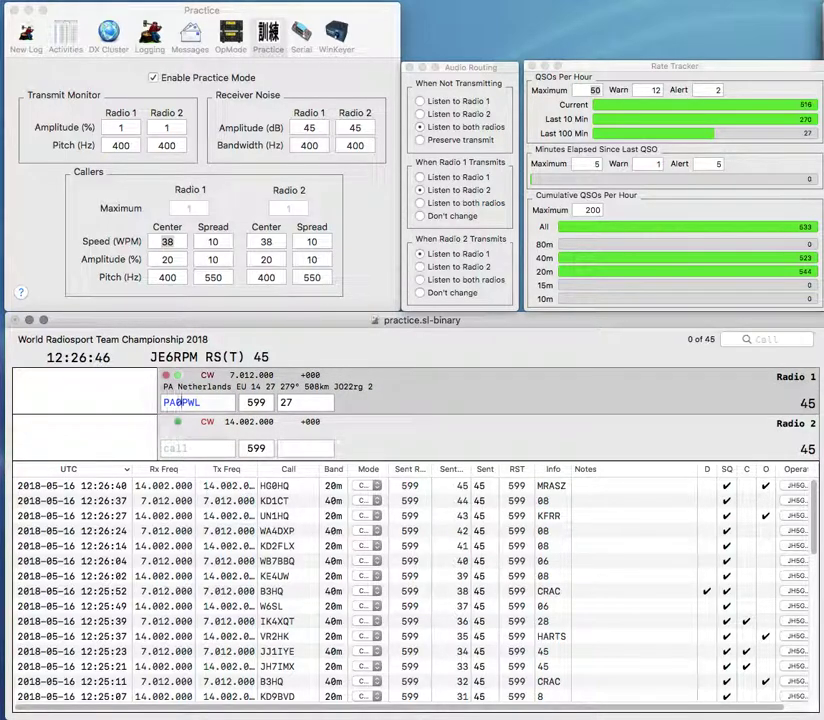
type("DDL3C")
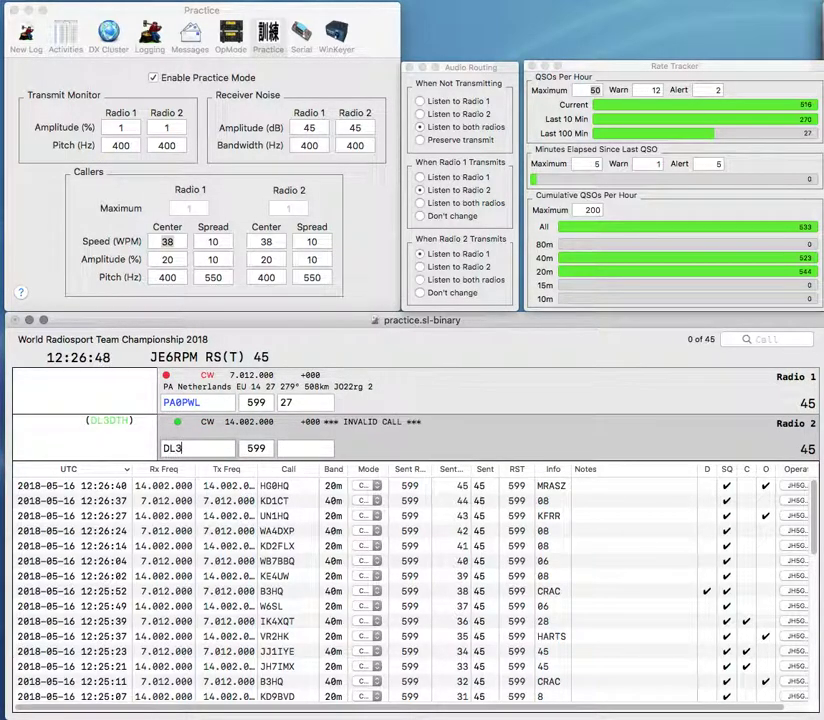
type("X")
key("Return")
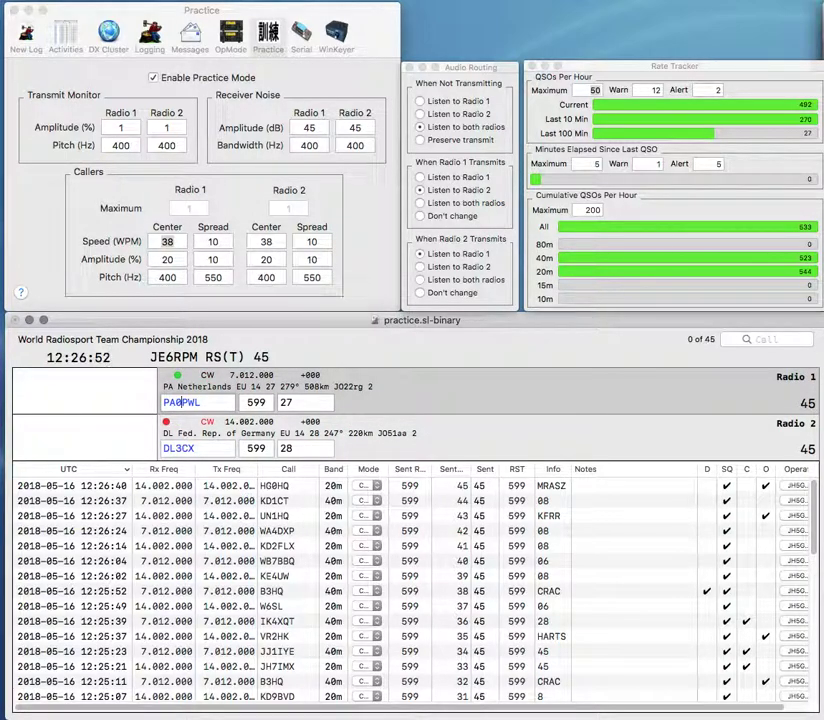
key("Delete")
type("B")
key("Return")
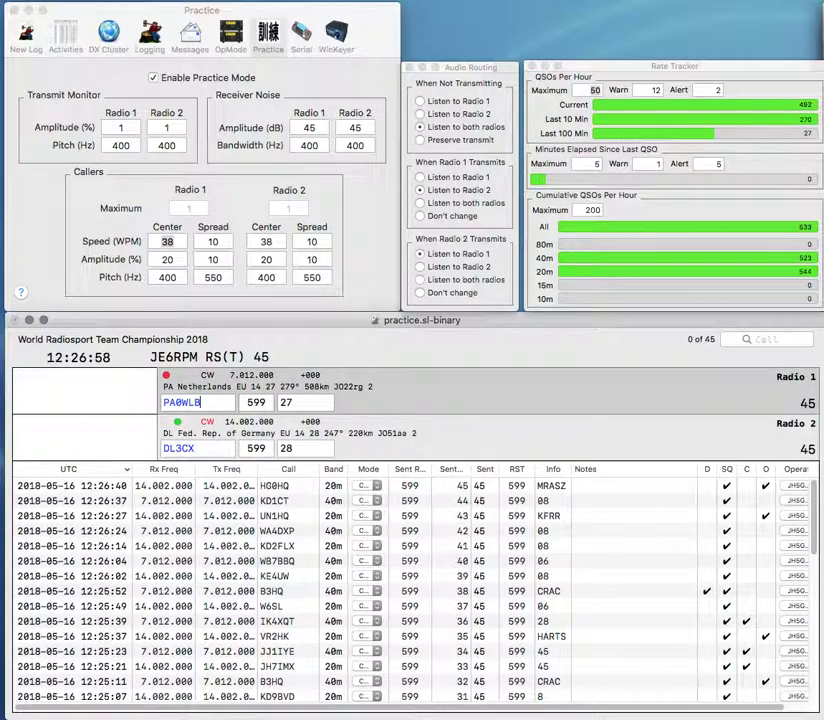
key("Return")
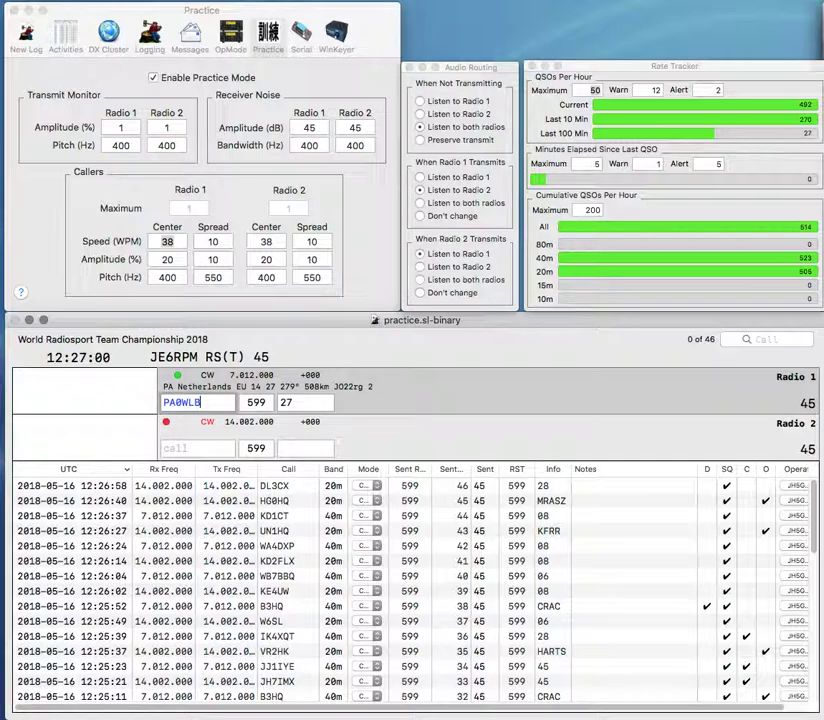
key("Return")
Step: Enter EA2SN on Radio 2 with exchange 37 and PE5TH on Radio 1 with exchange 27, and log the EA2SN contact
type("E")
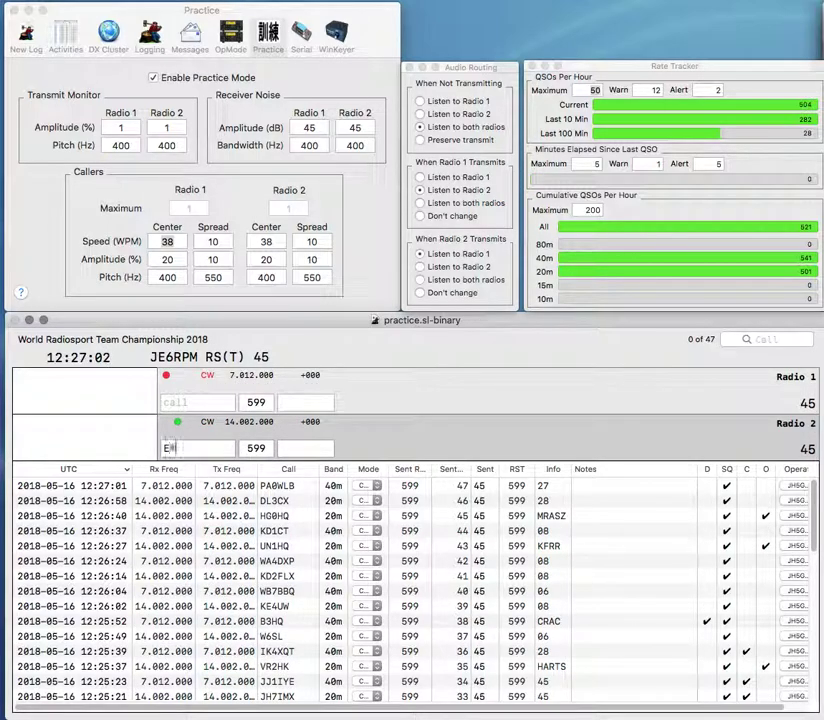
type("A2SN")
key("Return")
type("PE5TH")
key("Return")
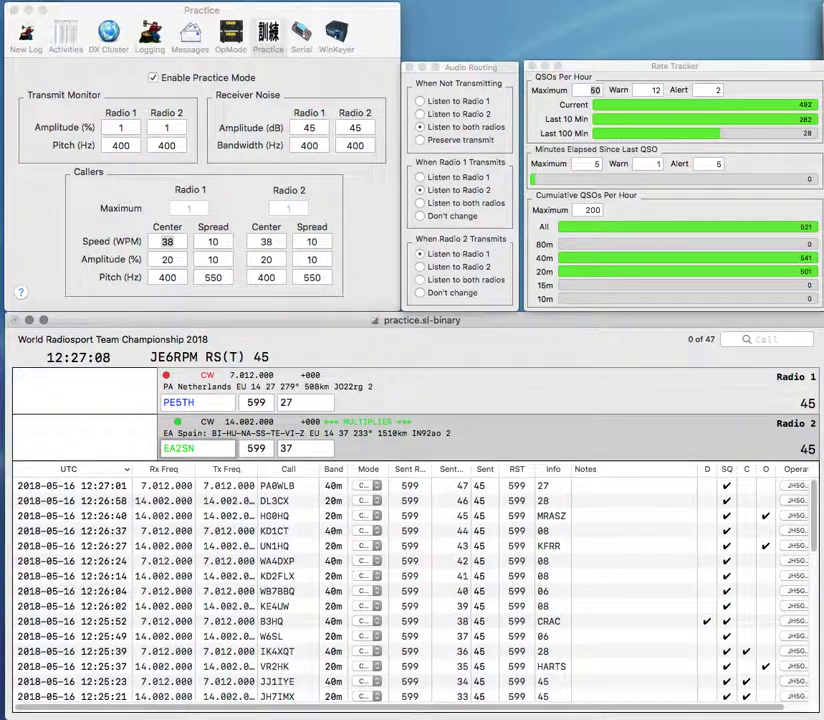
key("Return")
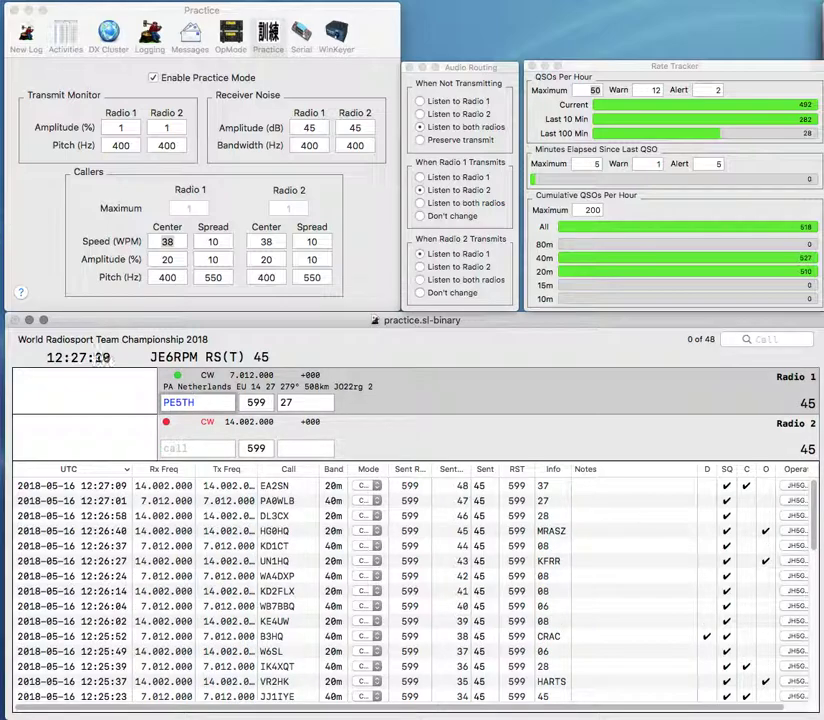
key("BackSpace")
type("S")
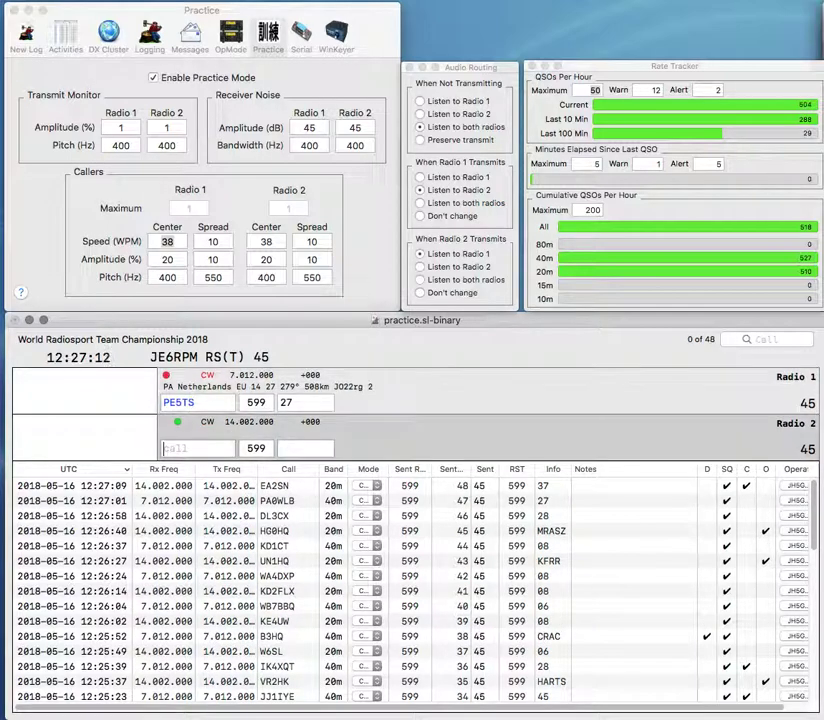
type("V")
key("BackSpace")
type("U8ERA")
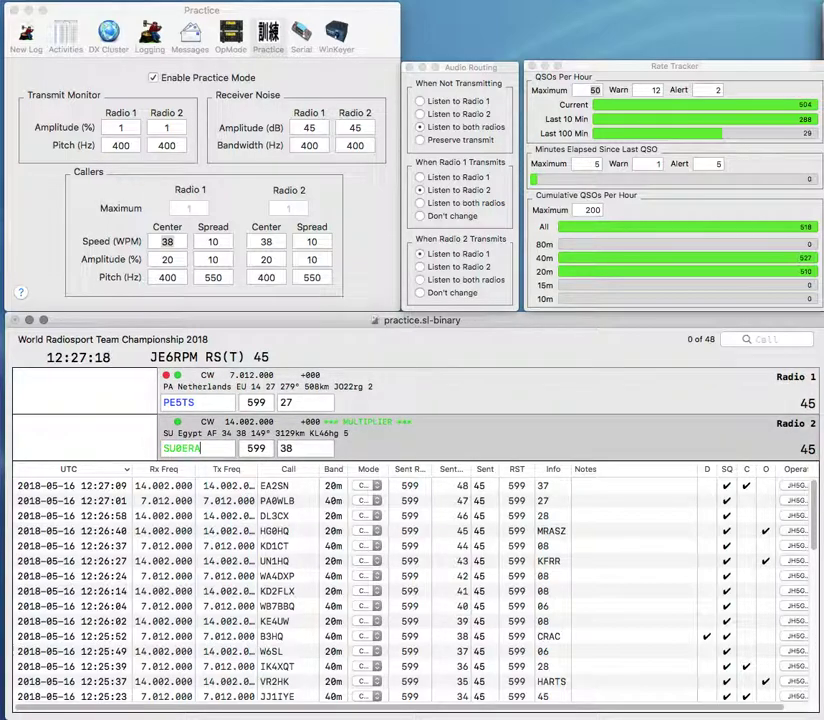
key("Return")
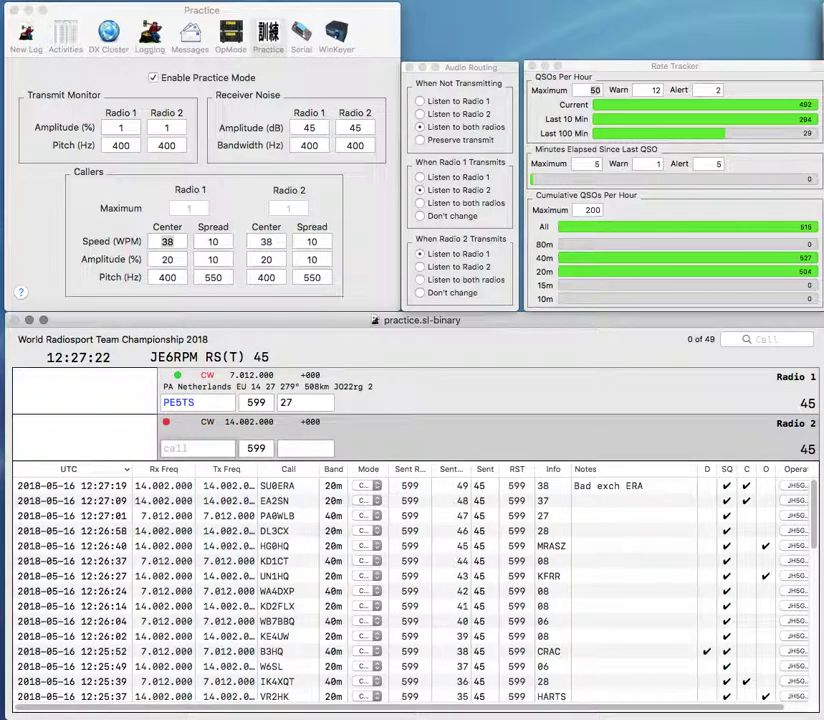
key("Return")
Step: Enter HZ1FI on Radio 2 and W4WT on Radio 1, sending each the exchange
type("HZFI")
key("Return")
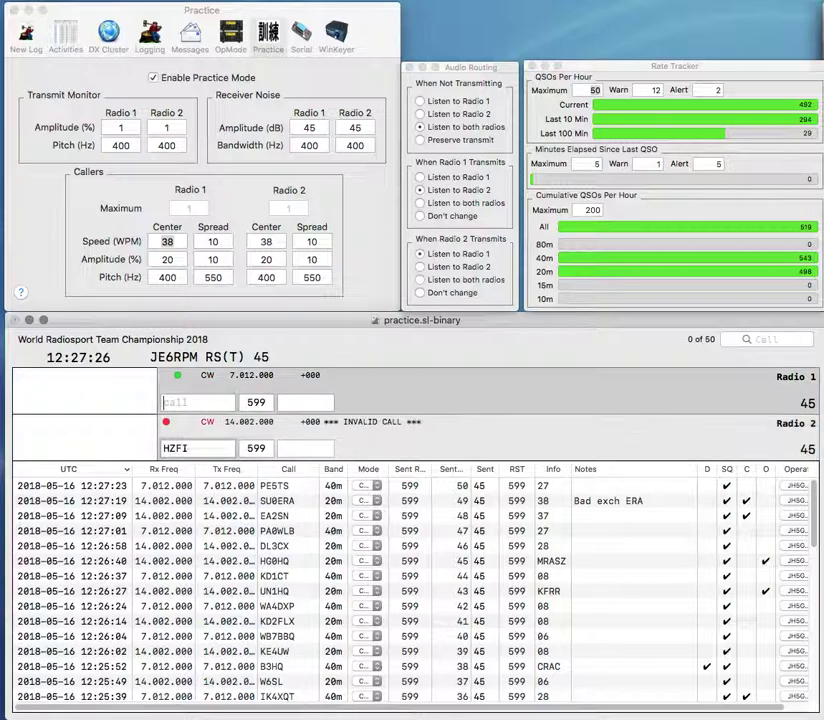
type("WT")
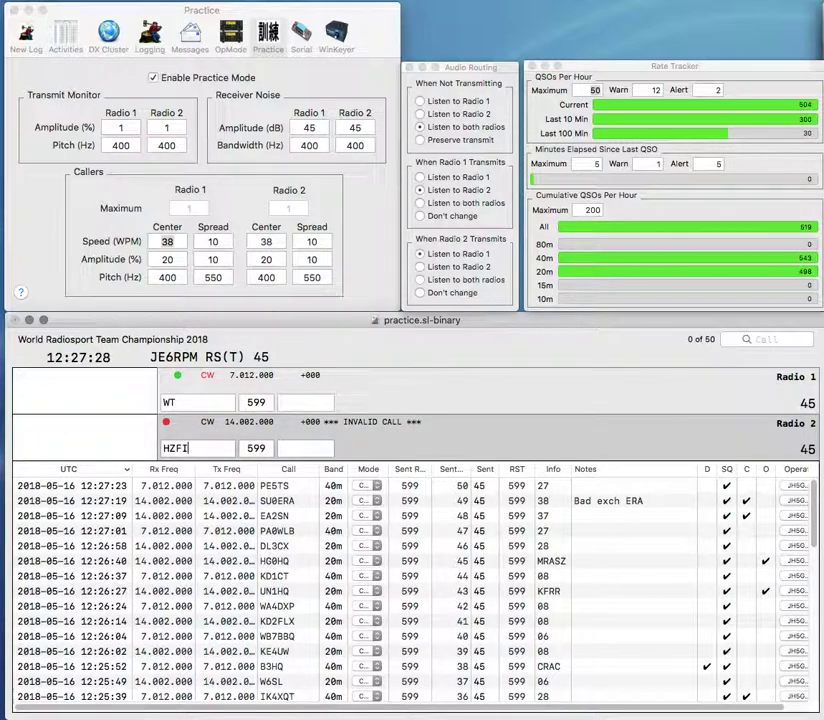
key("Right")
type("1")
key("Return")
key("Right")
type("4")
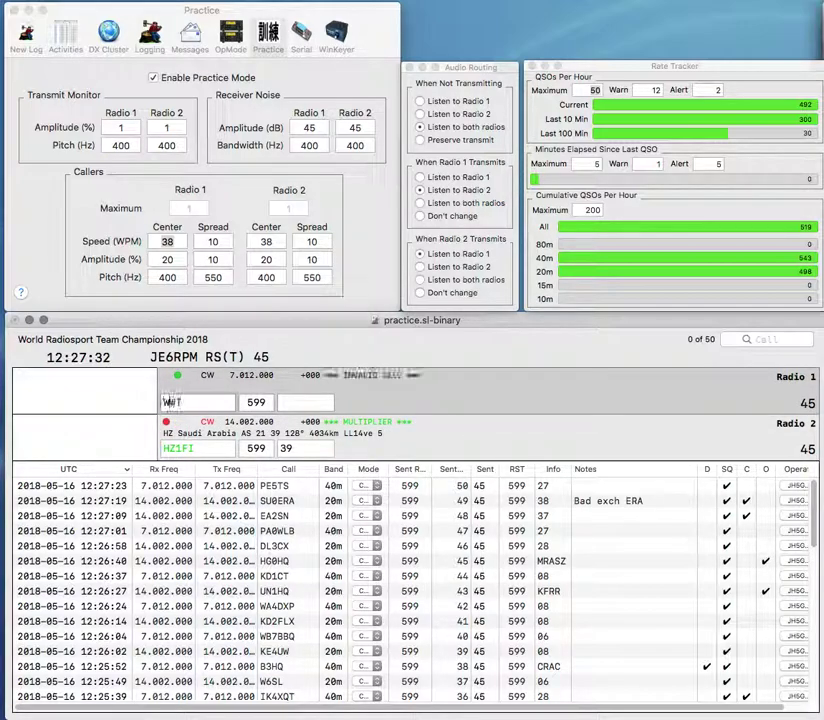
type("W")
key("Return")
key("Tab")
type("39")
key("Return")
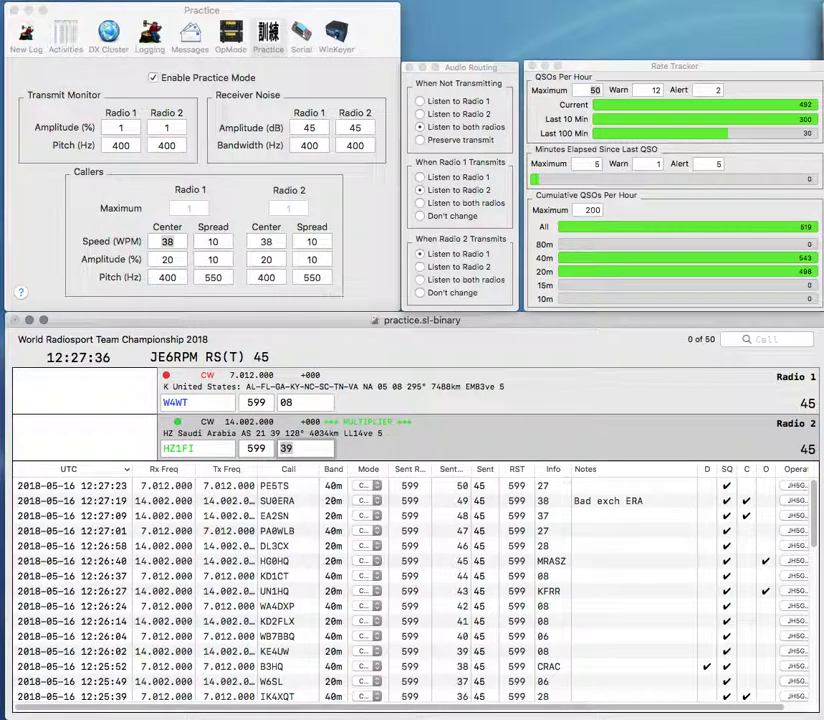
key("Return")
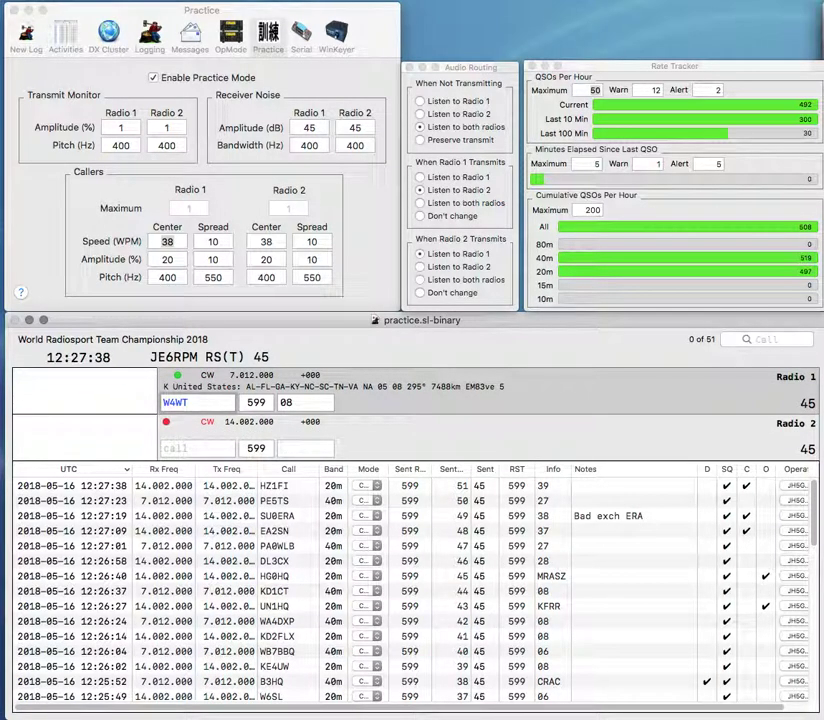
key("Return")
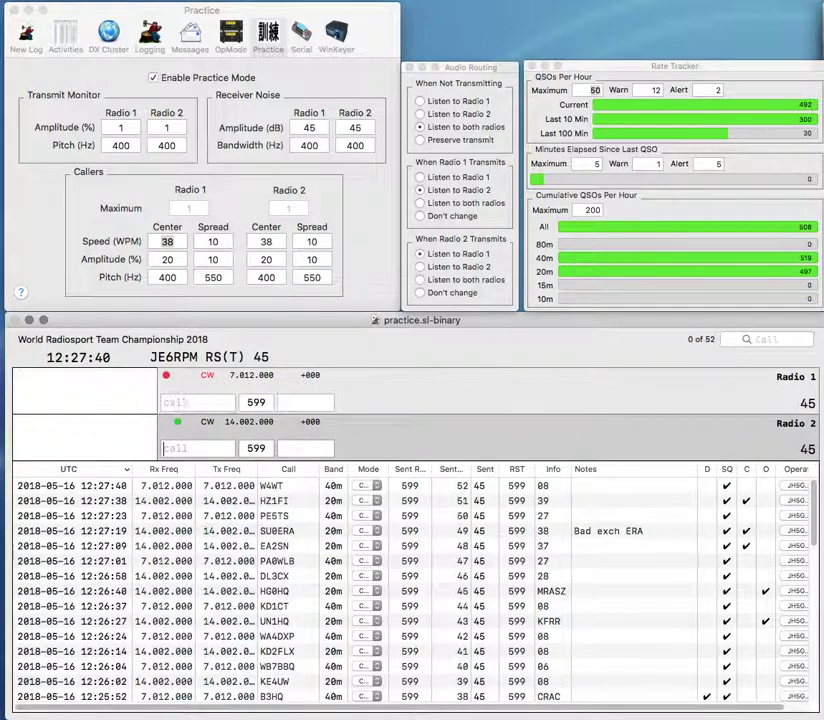
Step: Work LX0HQ on Radio 2 with exchange RL and LZ7HQ on Radio 1 with exchange BFRA, and log both contacts
type("LX0HQ")
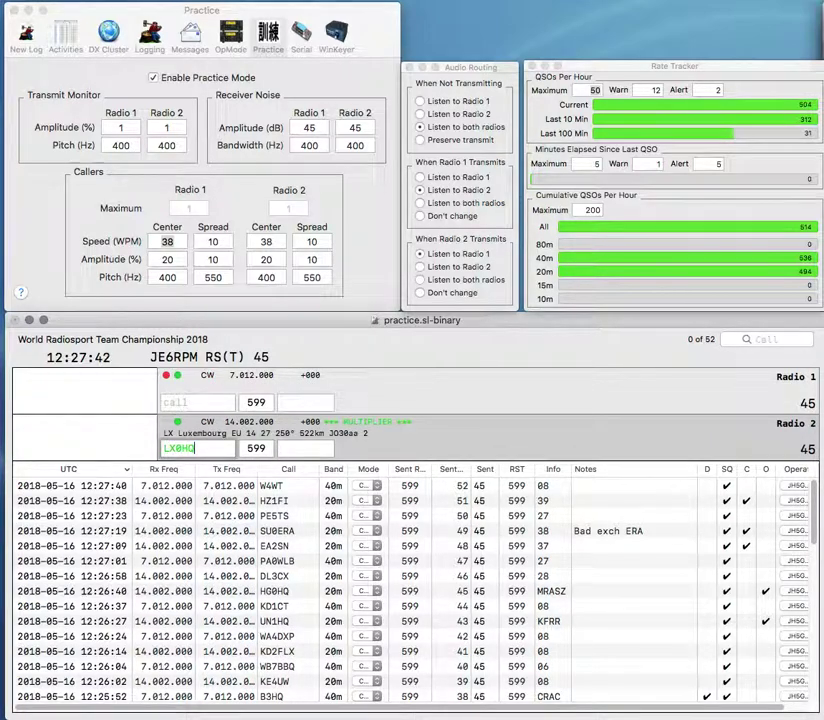
key("Return")
type("LZ7HQ")
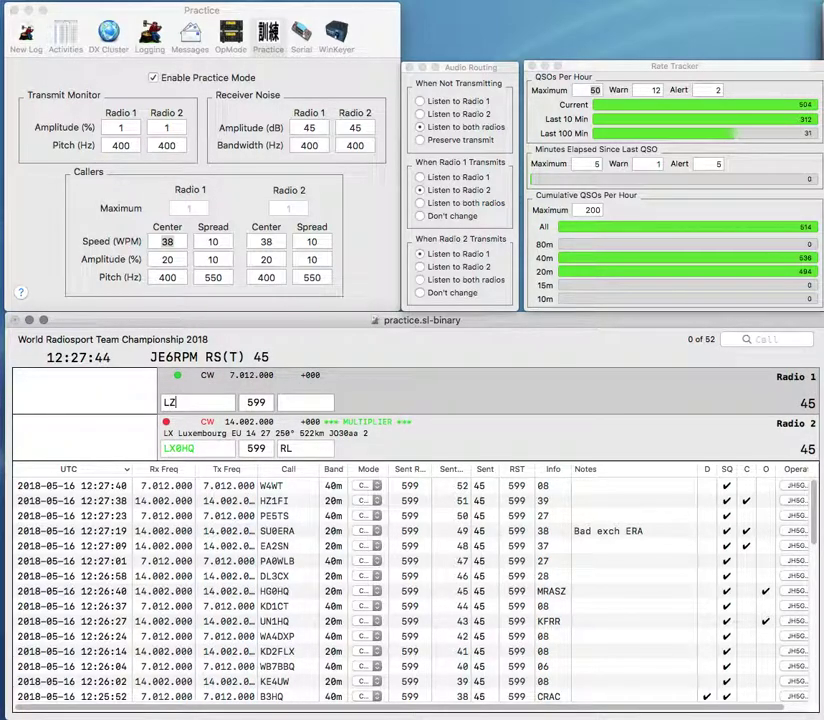
key("Return")
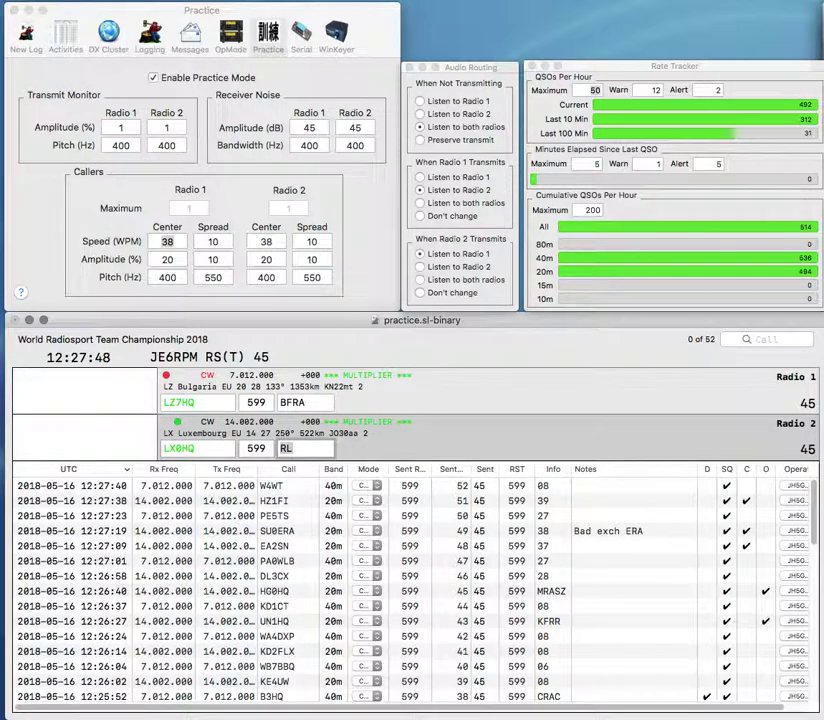
type("RL")
key("Return")
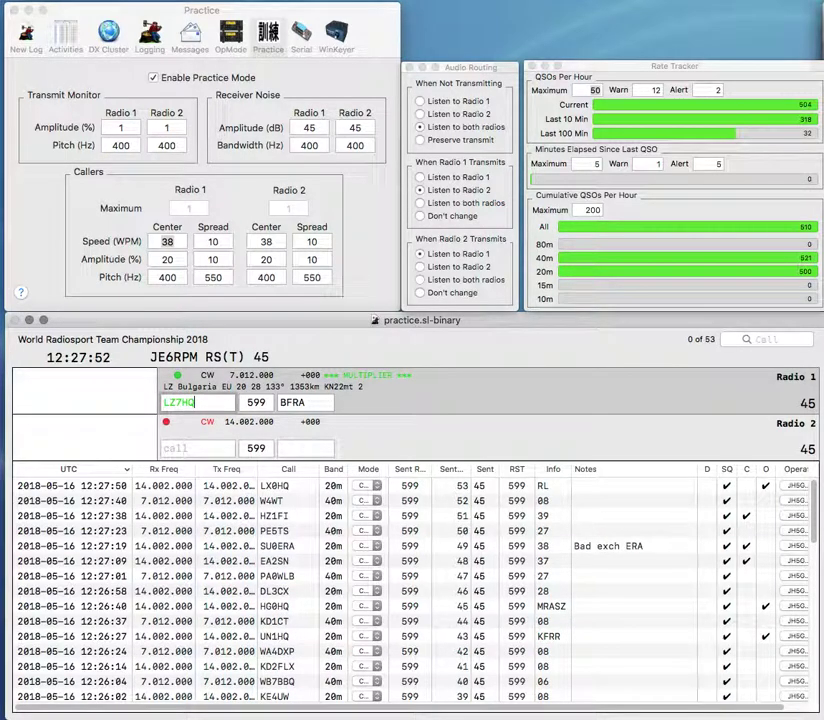
key("Return")
Step: Work 9G5W on Radio 2 with exchange 46 and 4U1ITU on Radio 1 with exchange 28, and log both contacts
type("9G5")
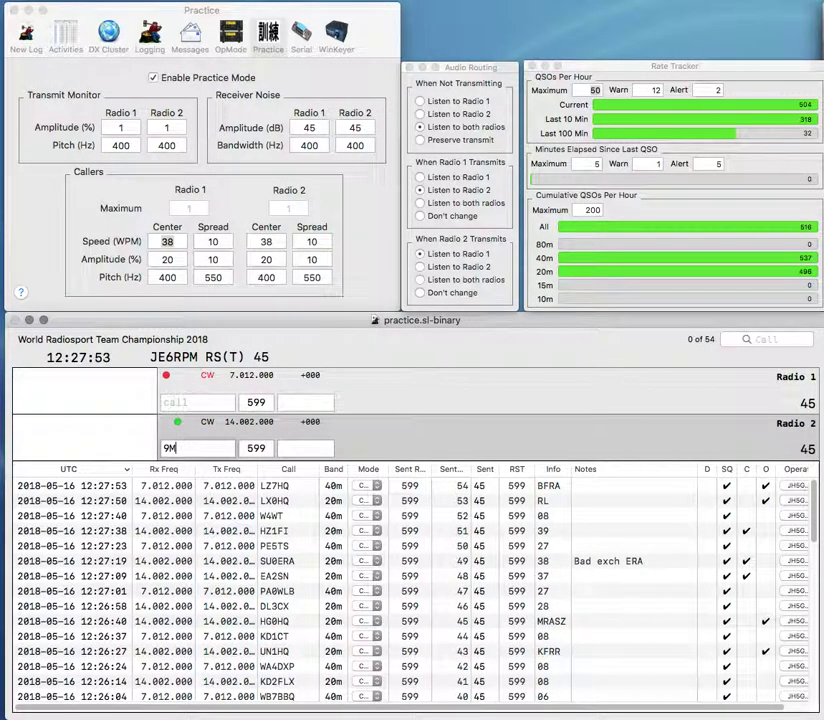
type("W")
key("Return")
type("4U1ITU")
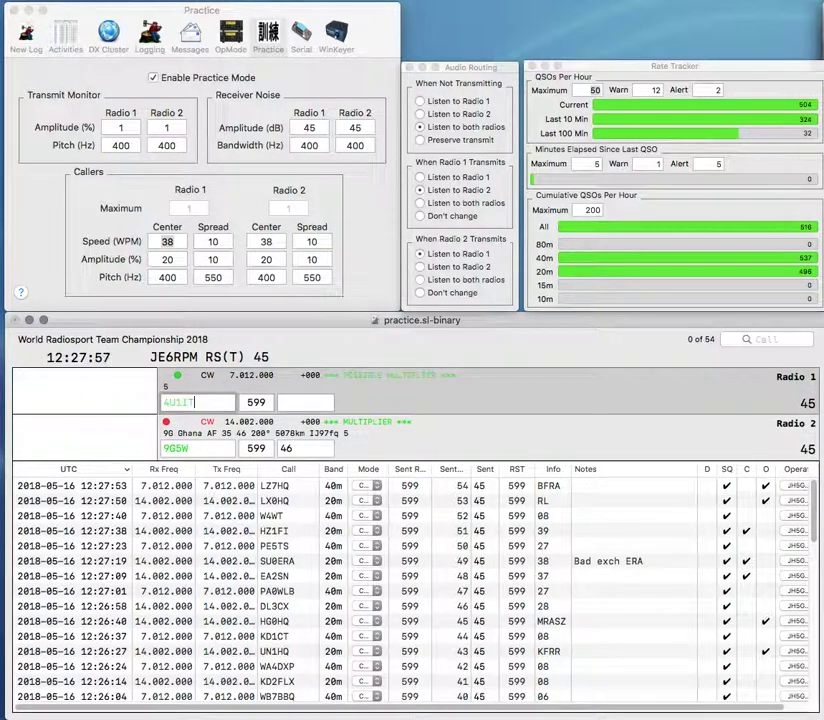
key("Return")
key("Tab")
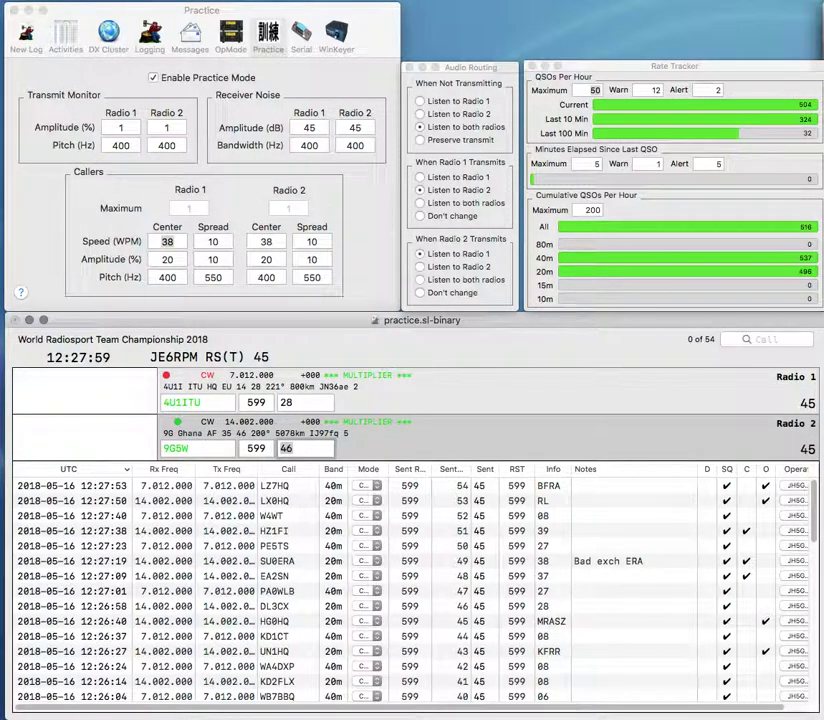
key("Return")
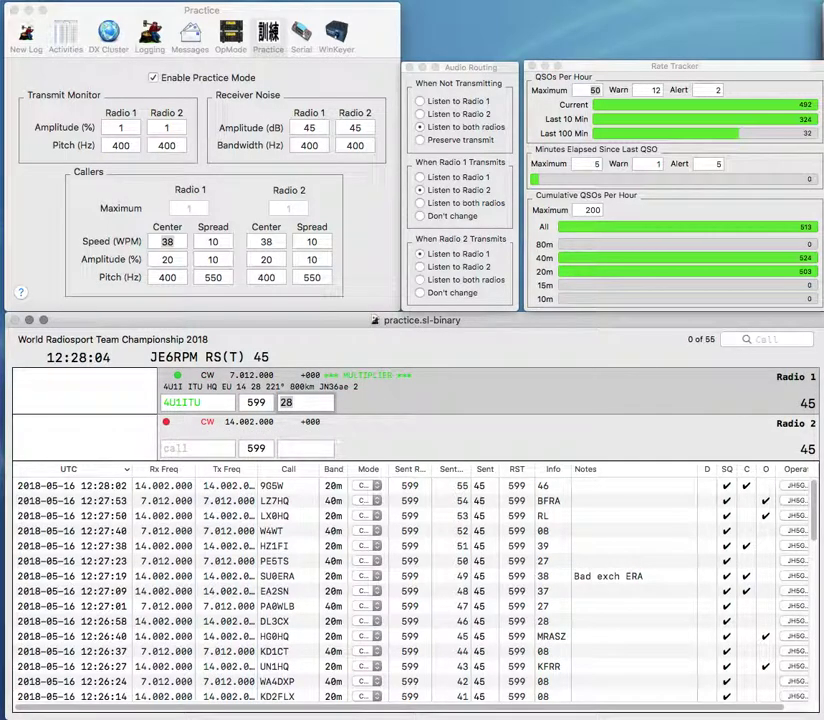
key("Return")
type("RJ9I")
key("Return")
type("W4L")
type("HH")
key("Return")
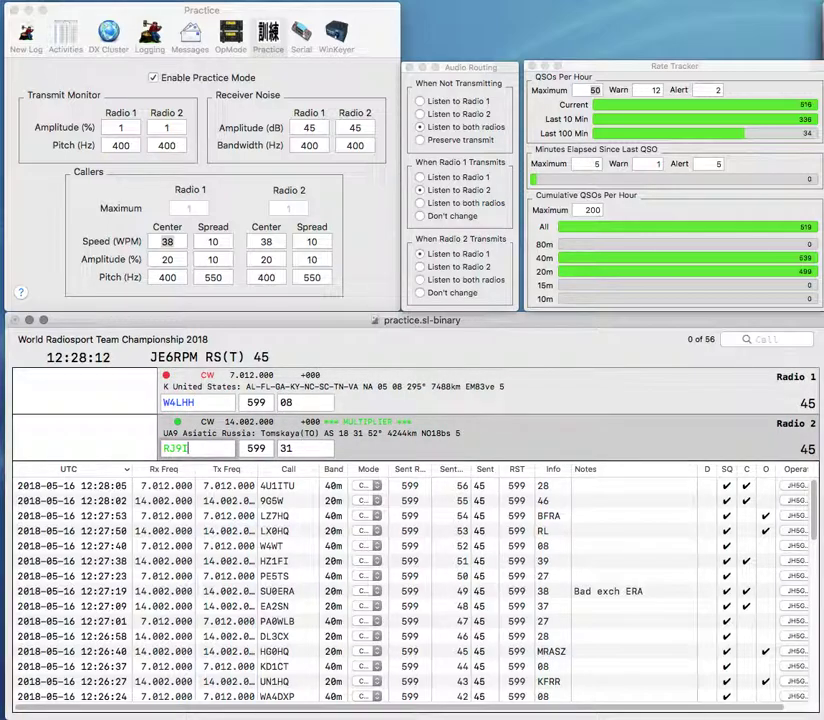
key("Return")
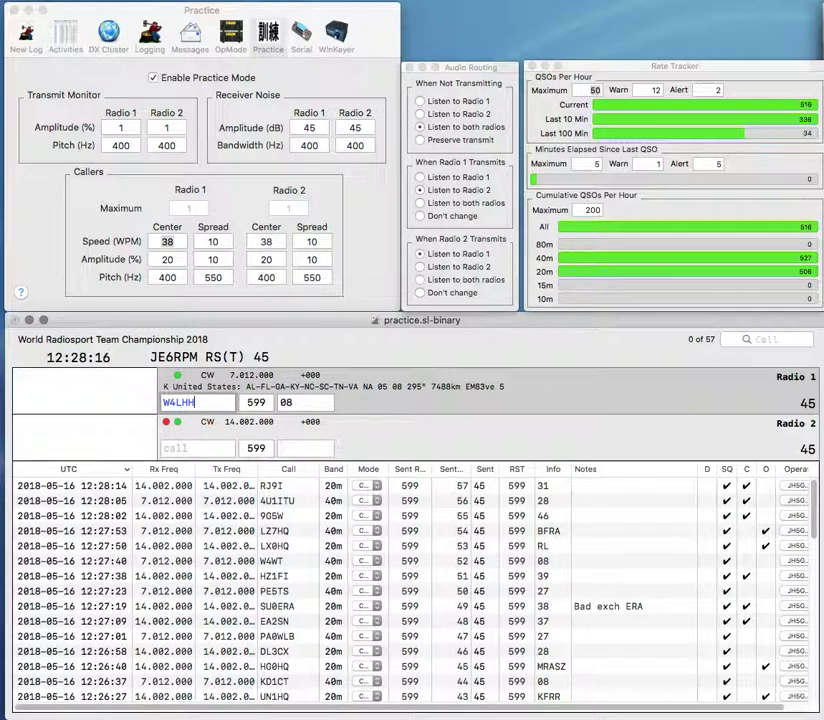
Step: Change the Radio 1 call to W4LSH and enter TM0HQ on Radio 2 with exchange REF
key("BackSpace")
type("S")
key("Return")
type("0HQ")
key("Home")
type("TM")
key("Return")
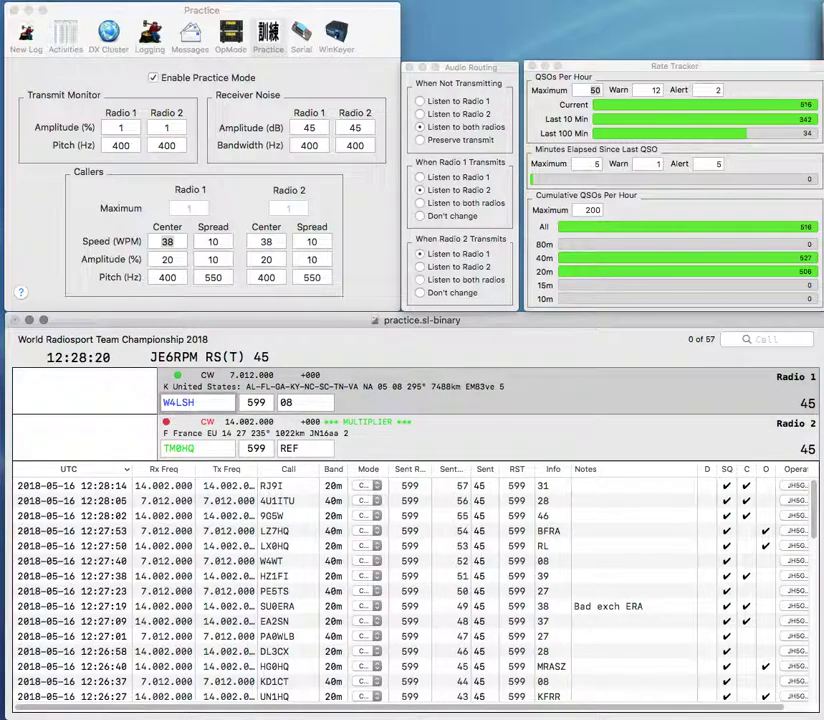
key("BackSpace")
key("Right")
key("Return")
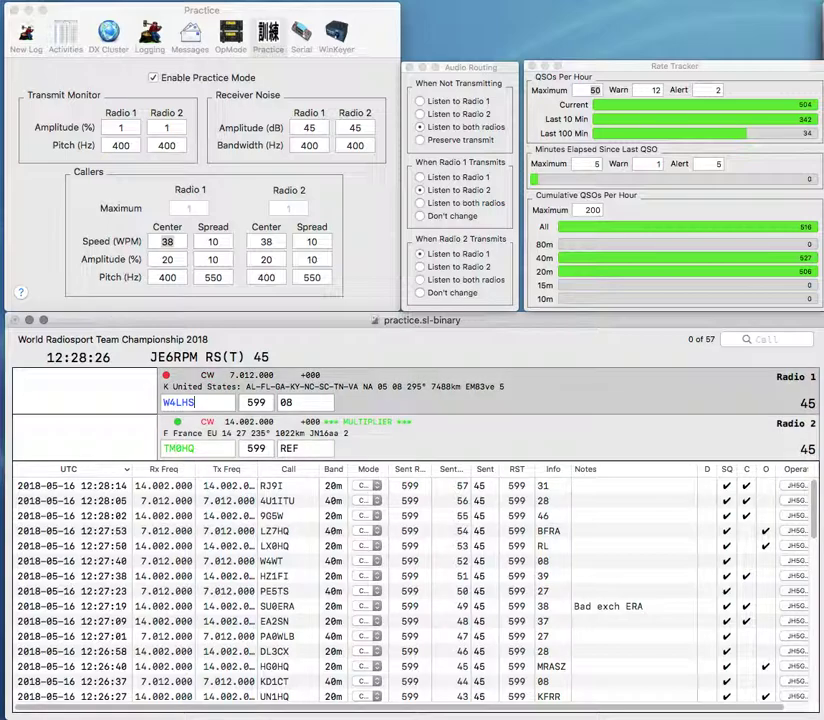
key("Return")
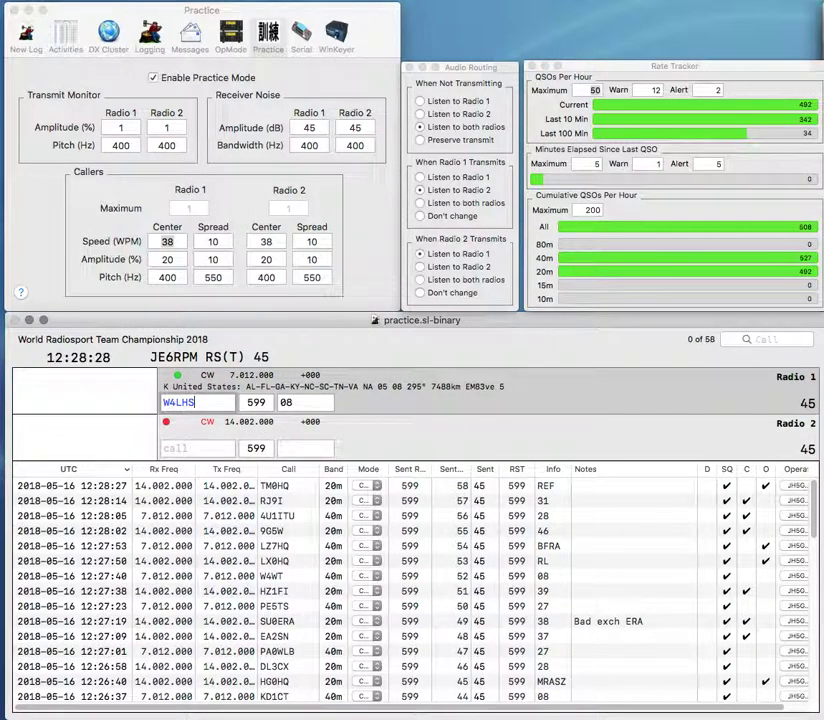
key("Return")
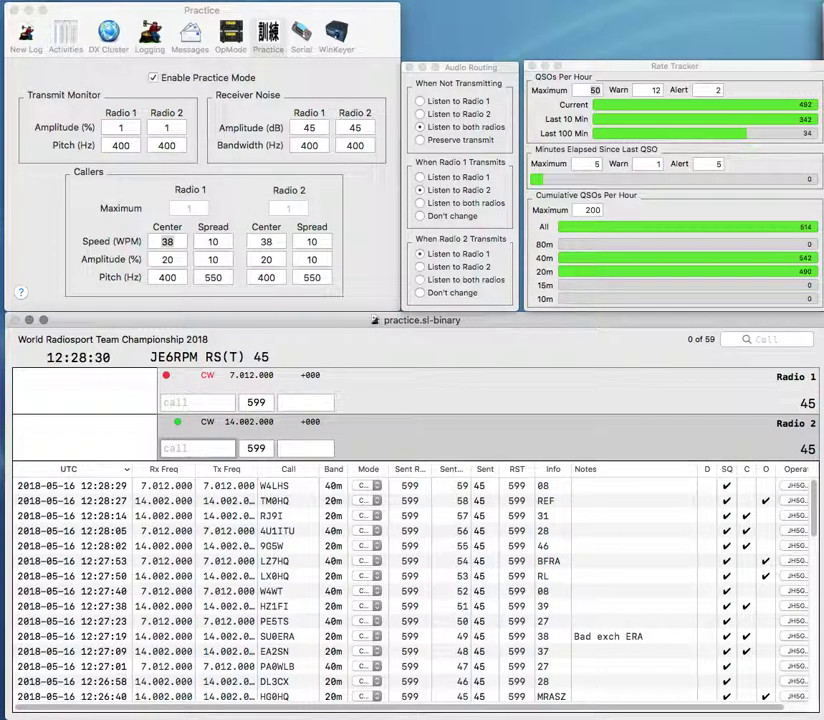
Step: Work W6ROD on Radio 2 with exchange AC and SN0HQ on Radio 1 with exchange PZK, and log both contacts
type("W6RRO")
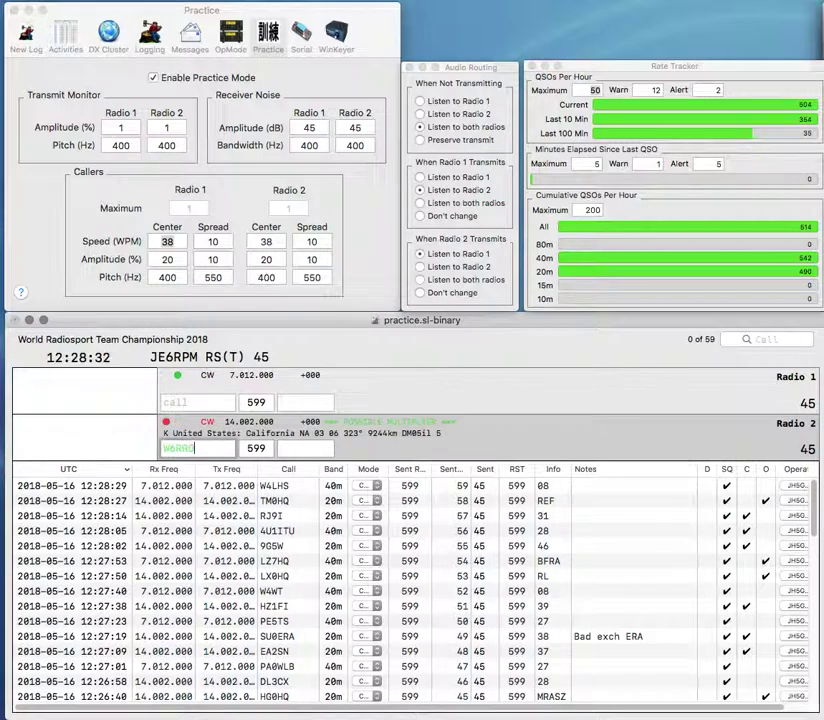
key("Return")
type("HQ")
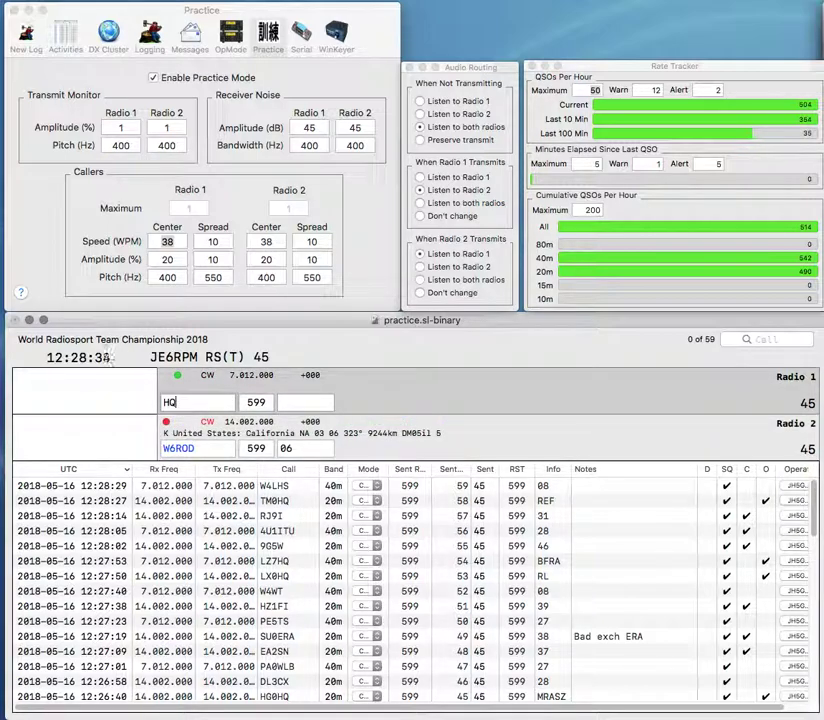
type("SN0")
key("Return")
key("Tab")
type("AC")
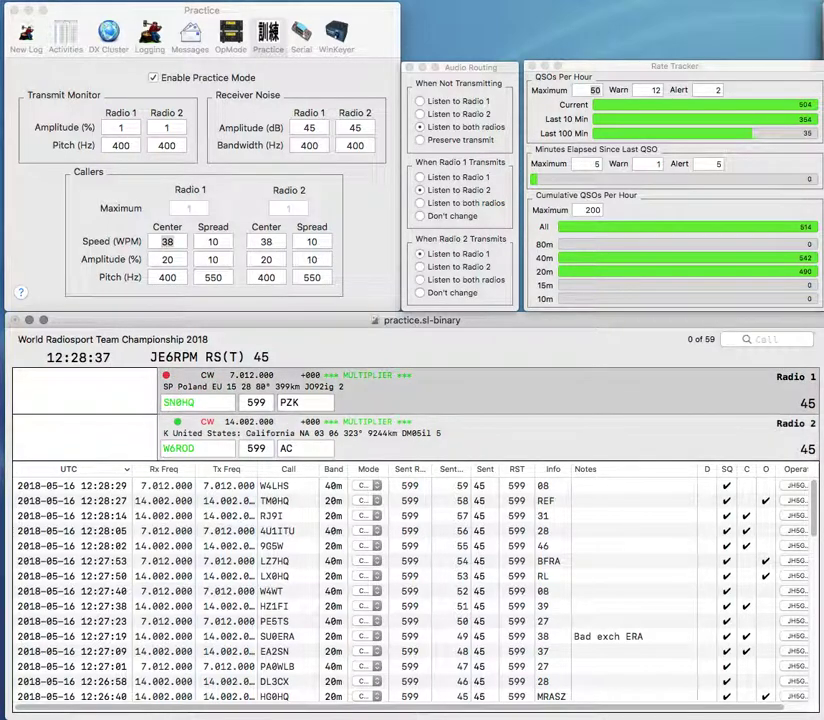
key("Return")
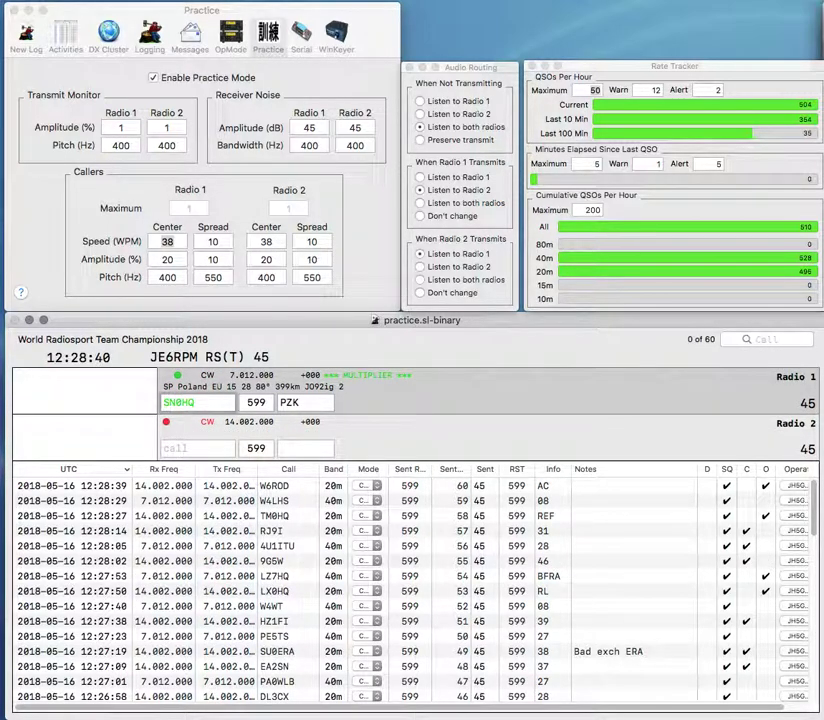
key("Return")
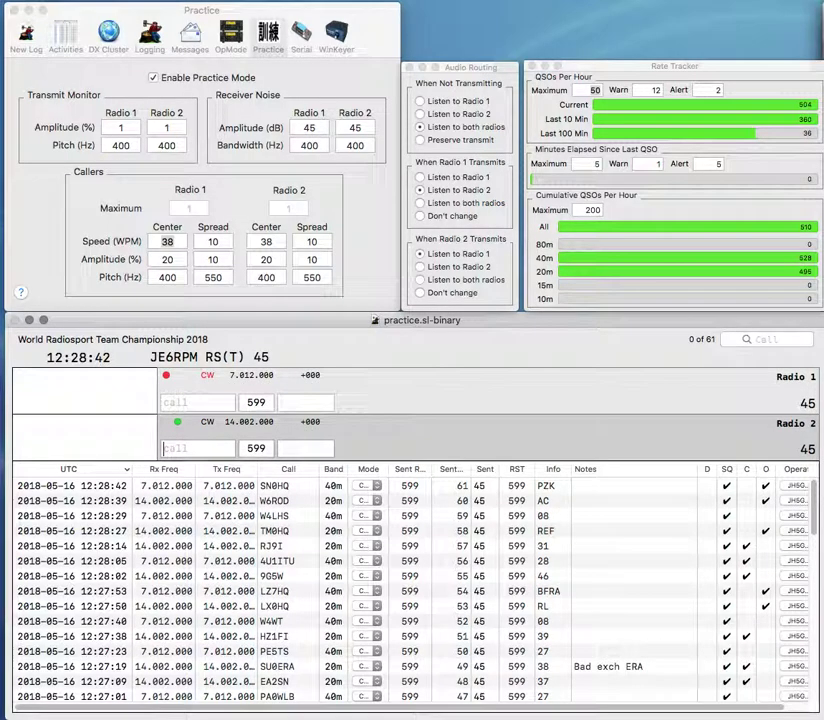
type("M0K")
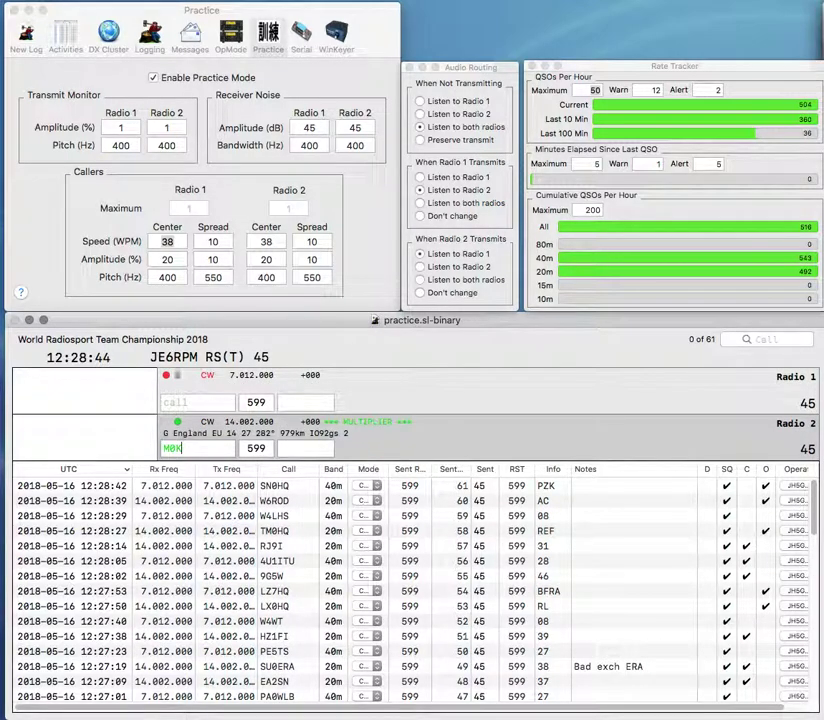
type("YLR")
key("Return")
type("R")
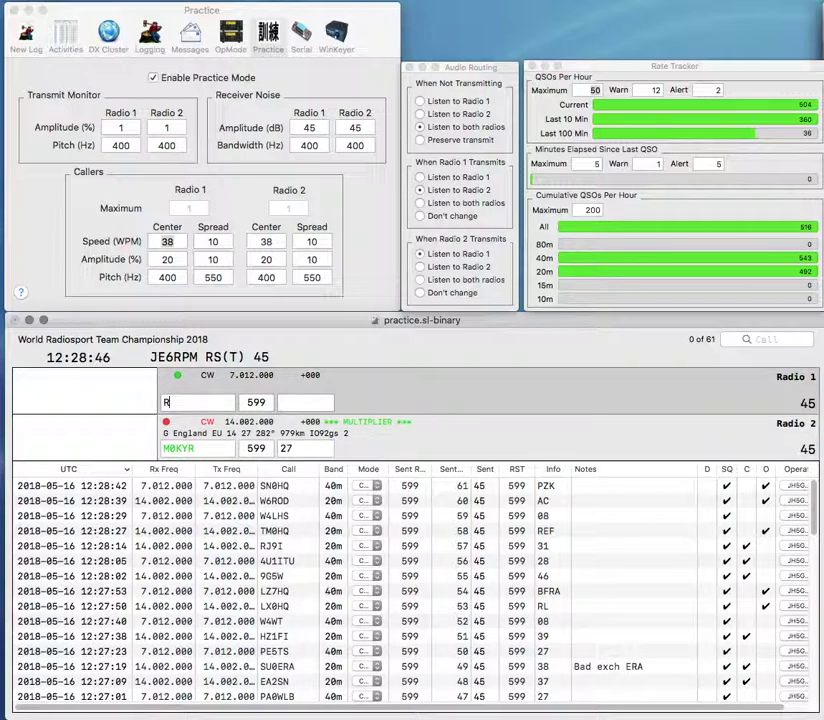
key("BackSpace")
type("GR2HQ")
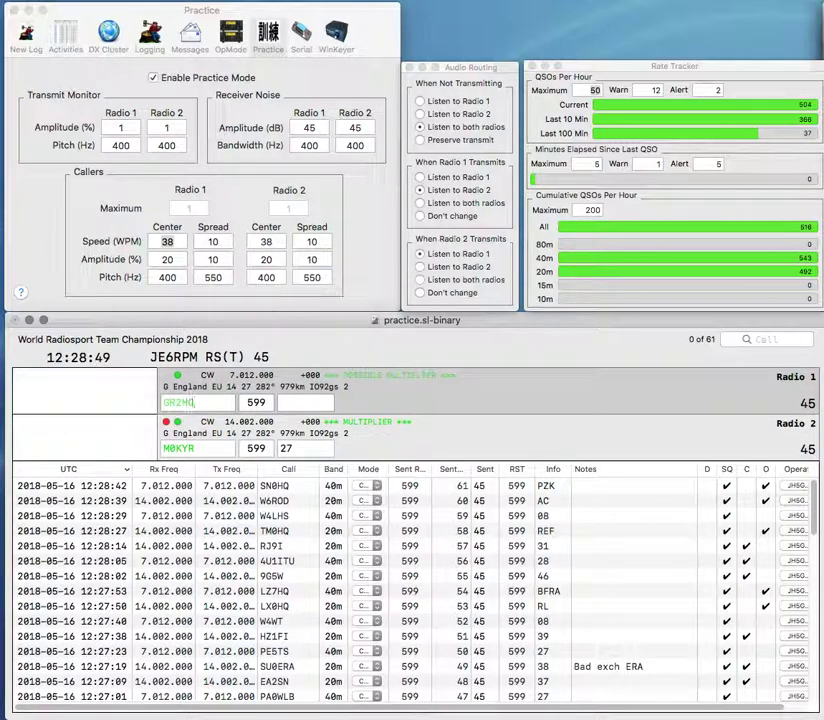
key("Return")
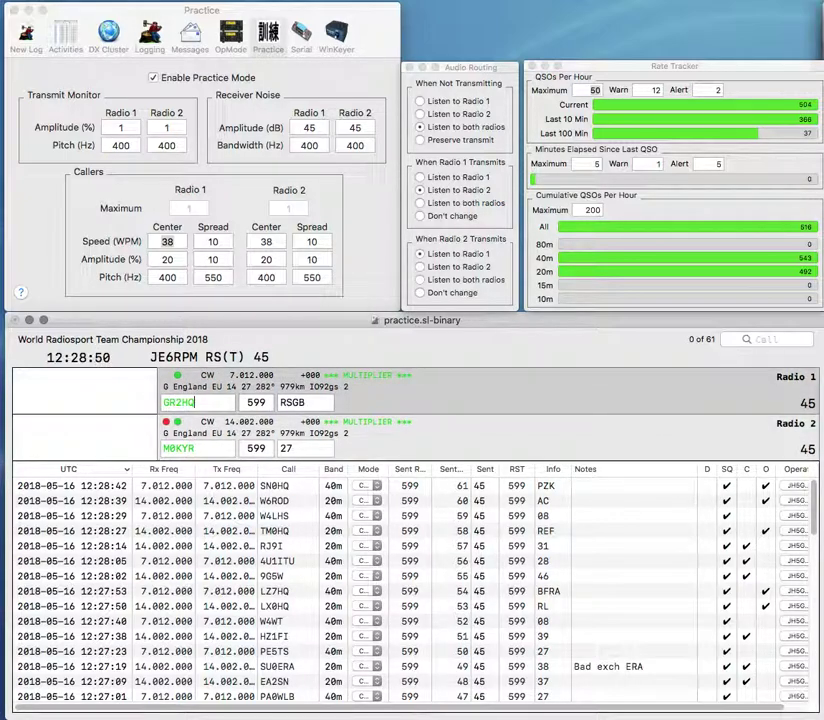
key("Return")
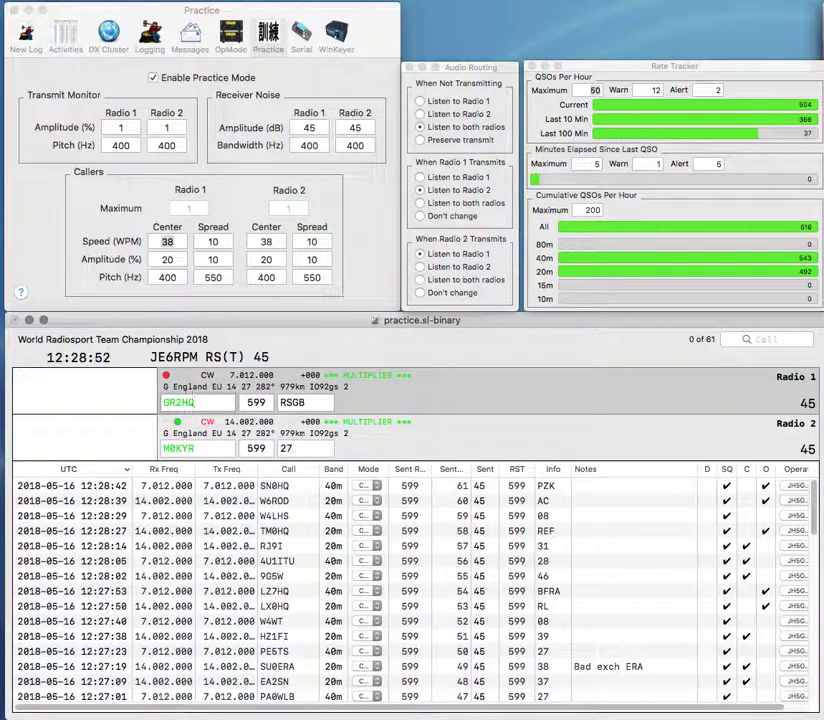
key("Return")
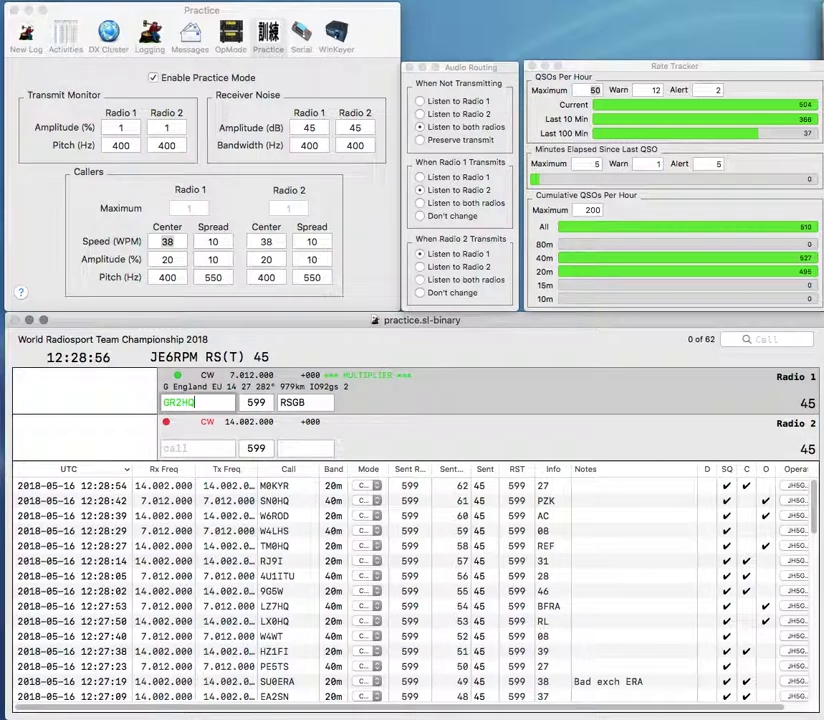
key("Return")
type("OM")
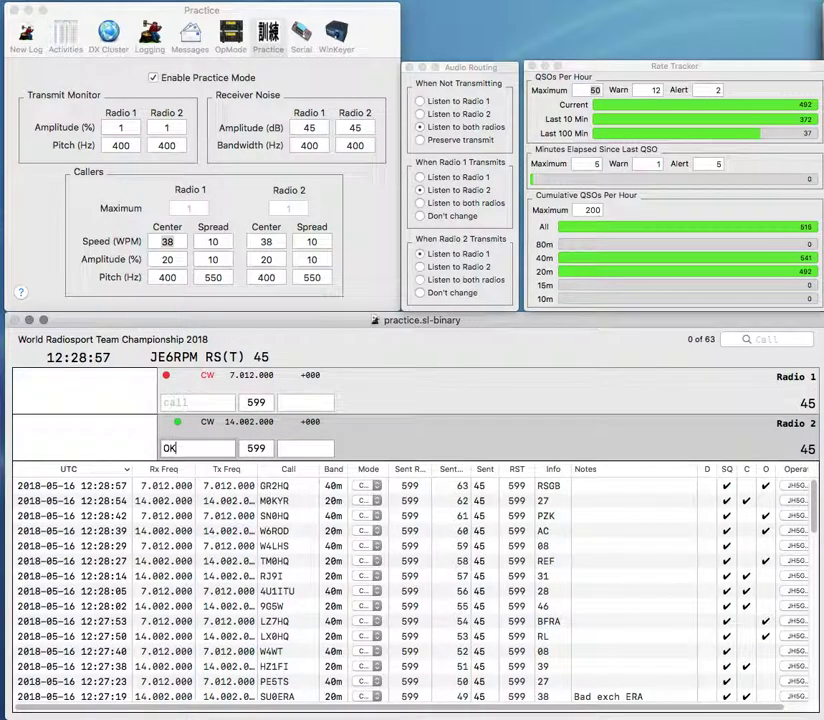
type("7MT")
type("VA3I")
type("PG")
key("Return")
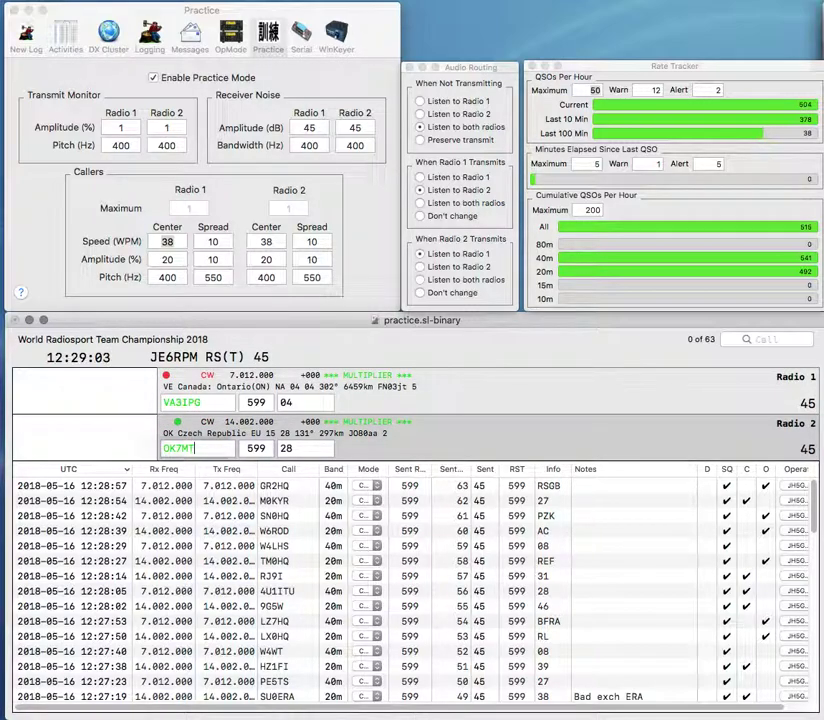
key("Return")
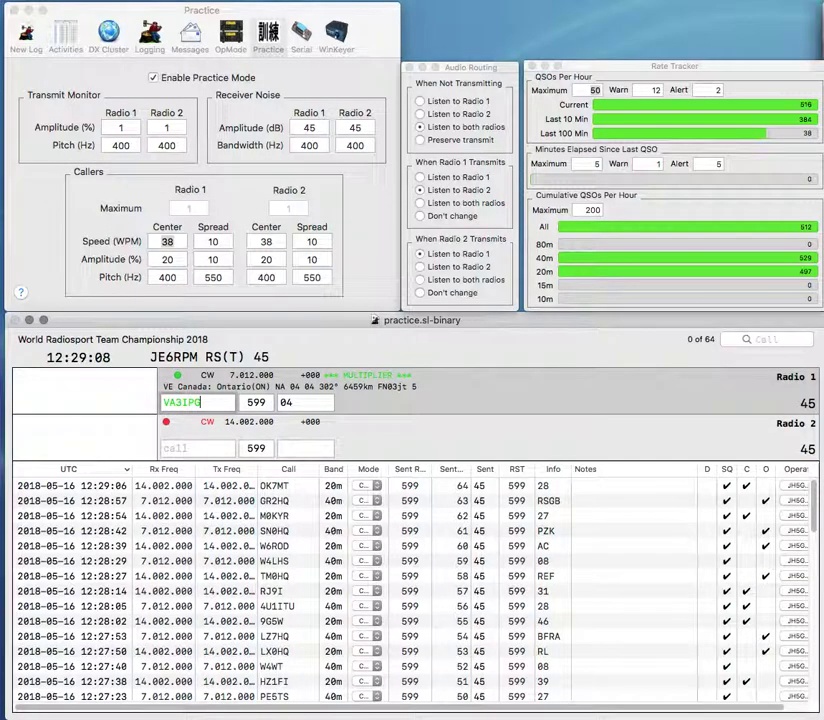
key("Return")
type("W0WAB")
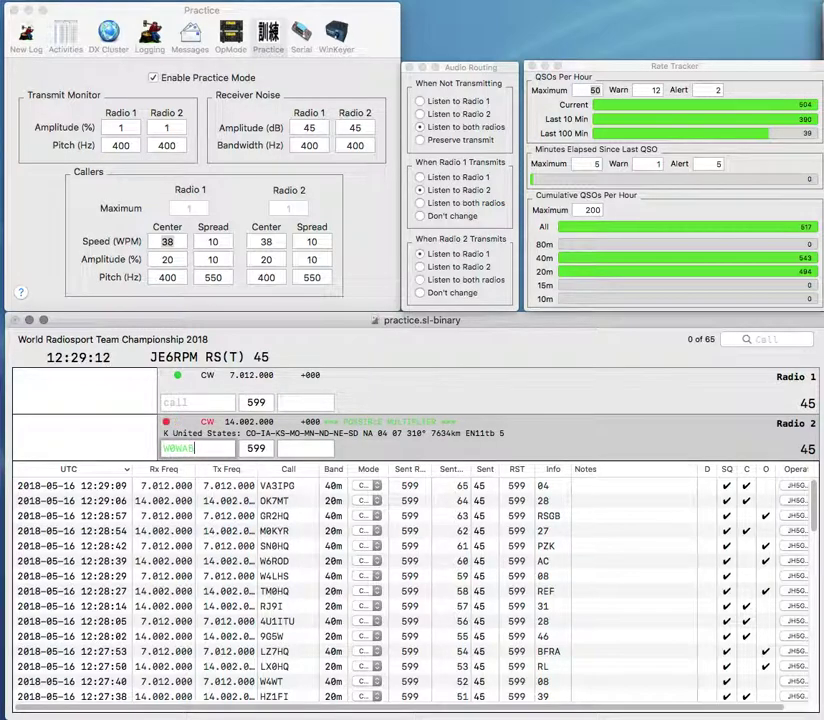
key("Return")
type("PT2AD")
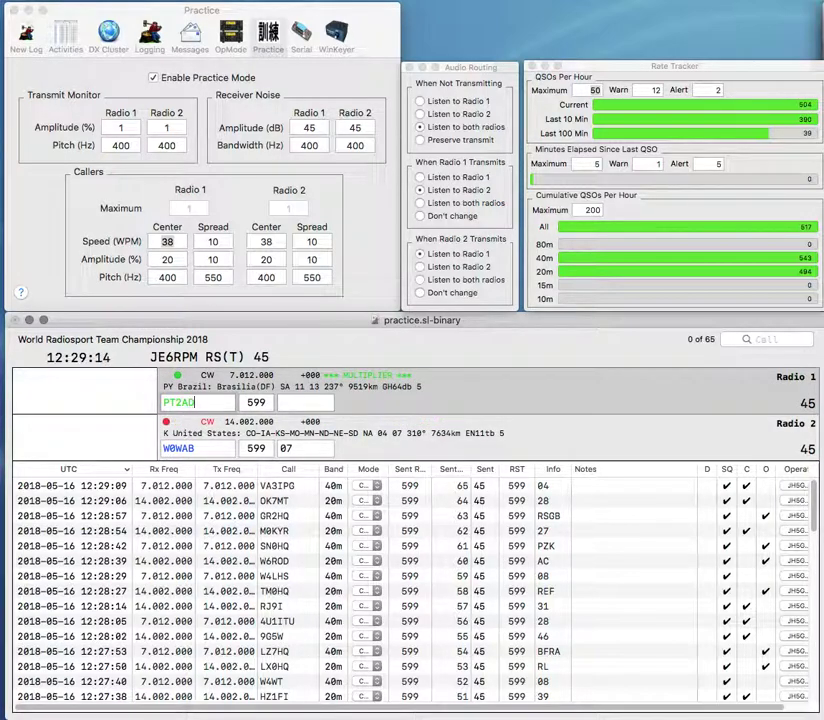
type("M")
key("Return")
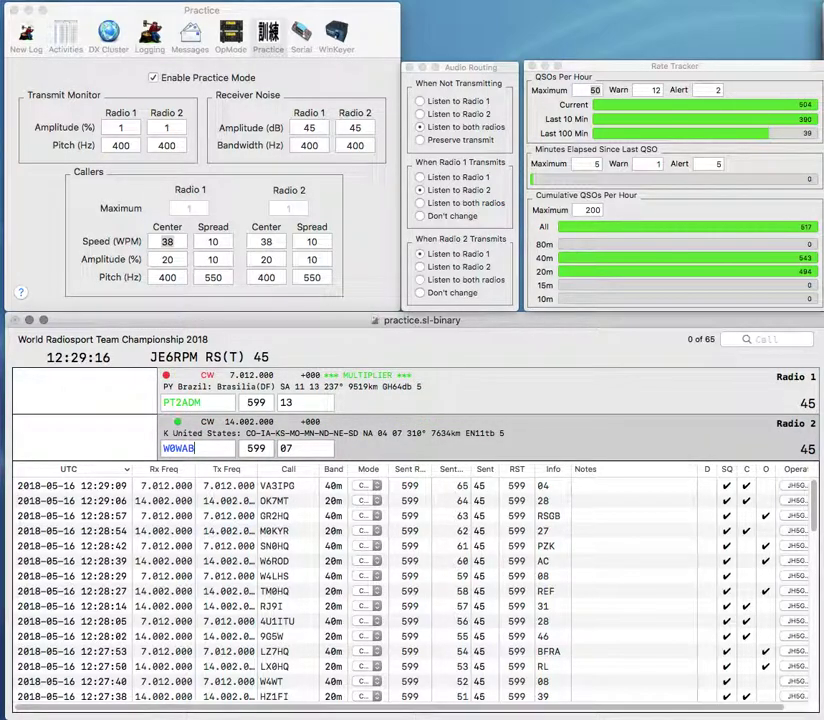
key("Return")
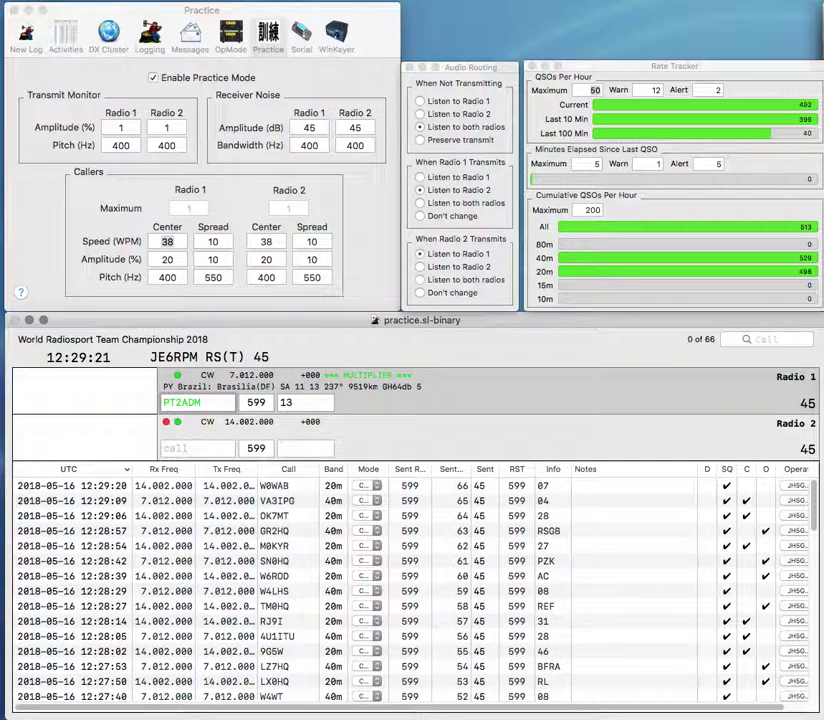
key("Return")
Step: Work and log KC9GBX on Radio 2 with exchange 08, and enter 9Y4HQ on Radio 1 with exchange TTARS
type("CKW")
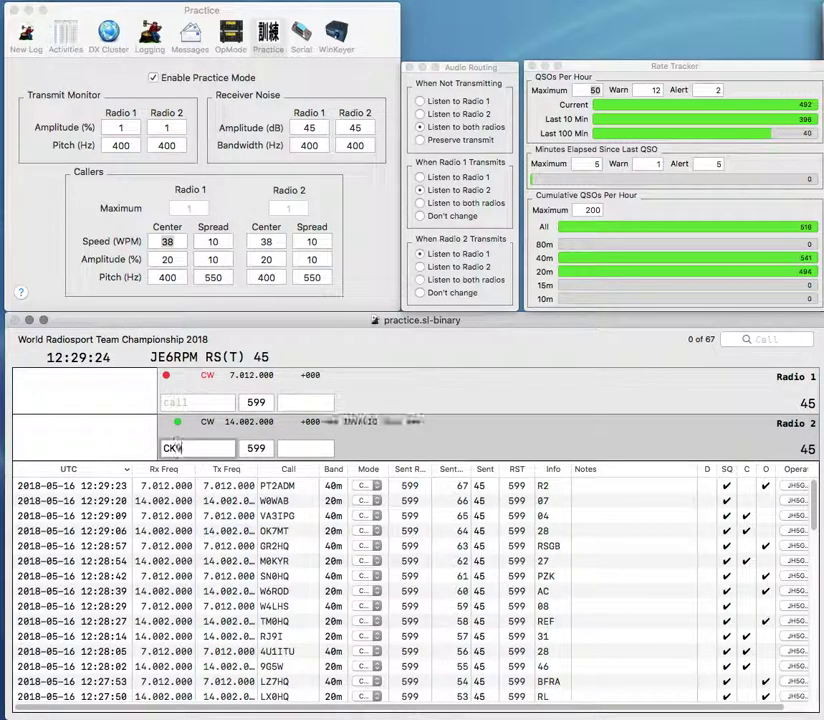
key("BackSpace")
type("9GBX")
key("Home")
key("Delete")
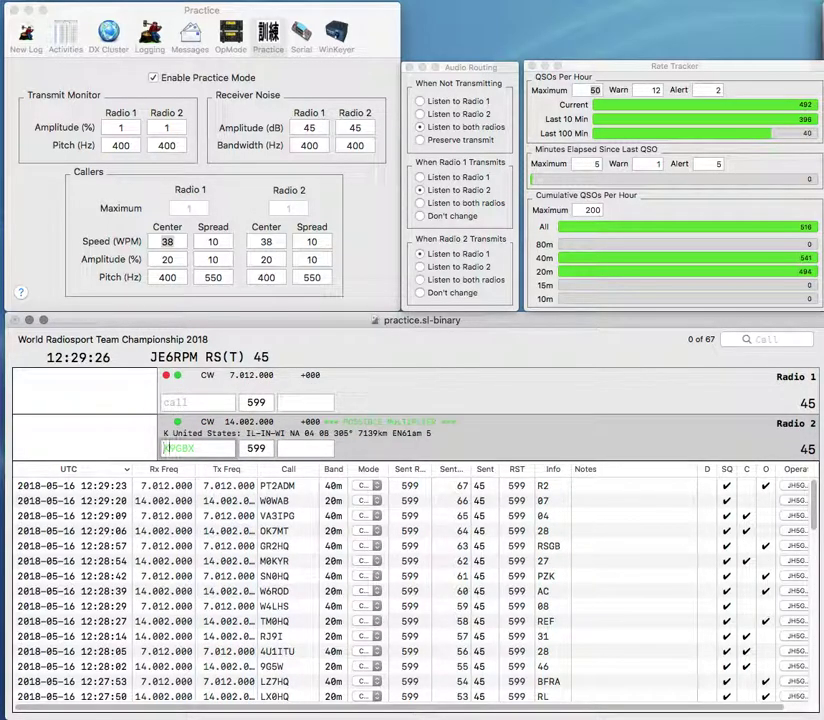
type("C")
key("Return")
type("4HQ")
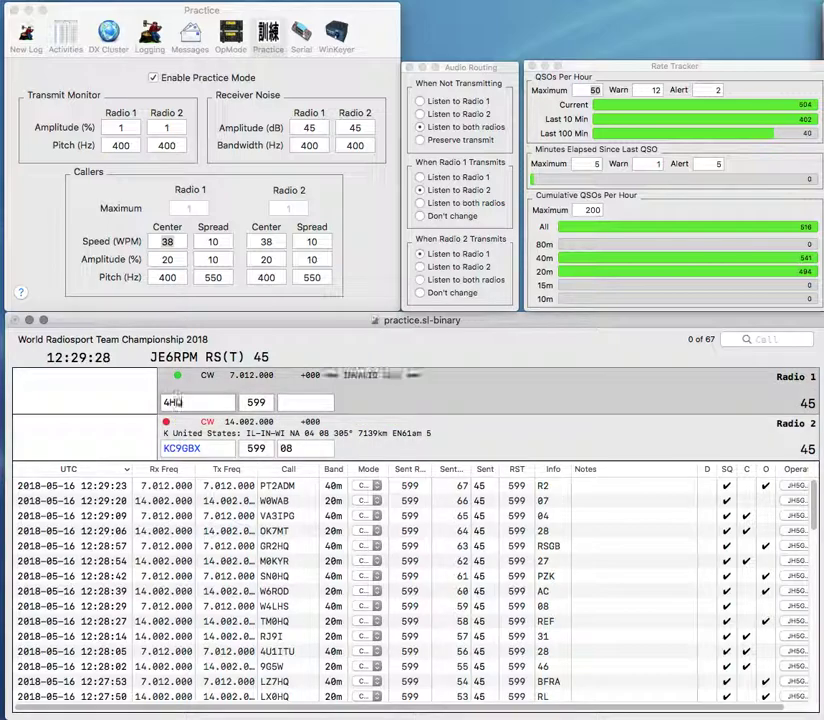
type("9Y")
key("Return")
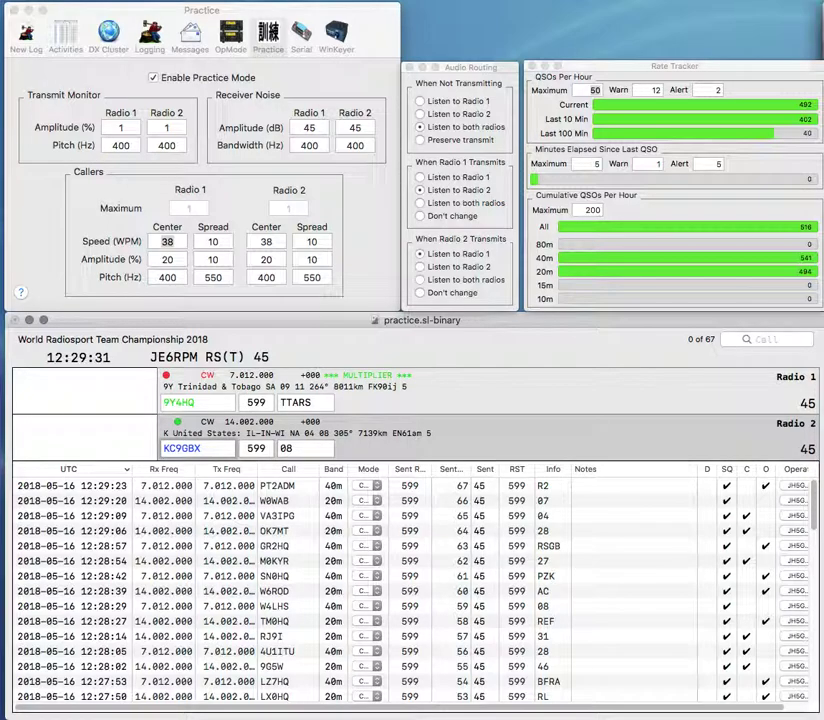
key("backslash")
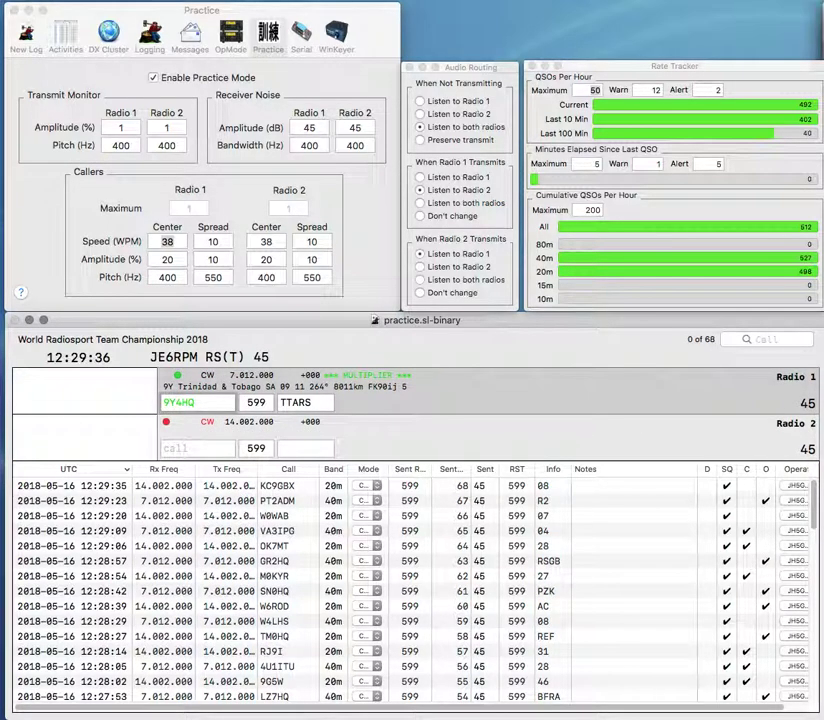
type("KM4DNY")
key("BackSpace")
type("NY")
key("Return")
type("UVC")
key("Return")
key("Tab")
key("Return")
type("HLVC")
key("Return")
type("S0LVC")
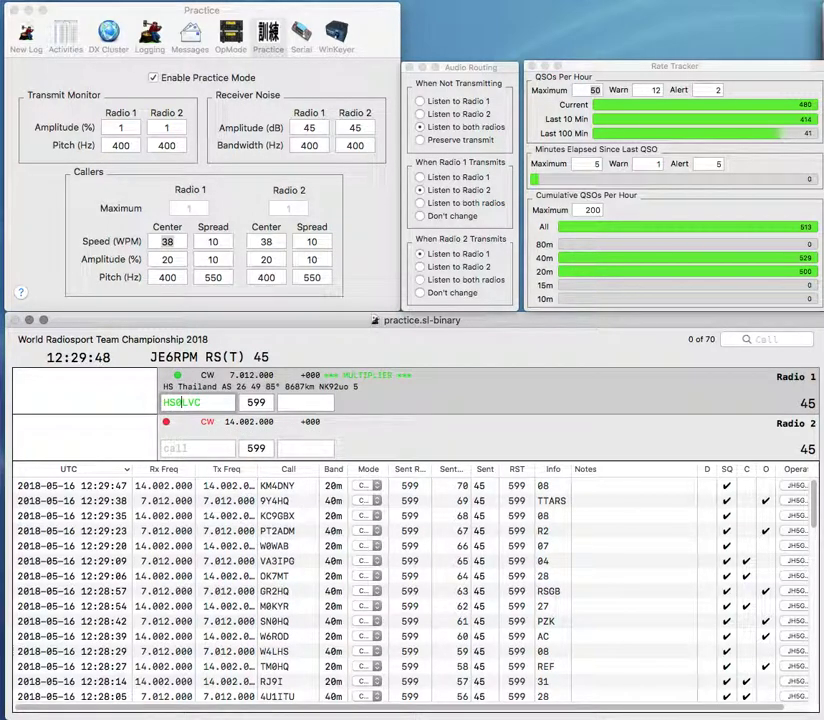
key("BackSpace")
type("8")
key("Return")
Step: Work IK4JPK on Radio 2 with exchange 28, and log the HS8LVC and IK4JPK contacts
type("IK")
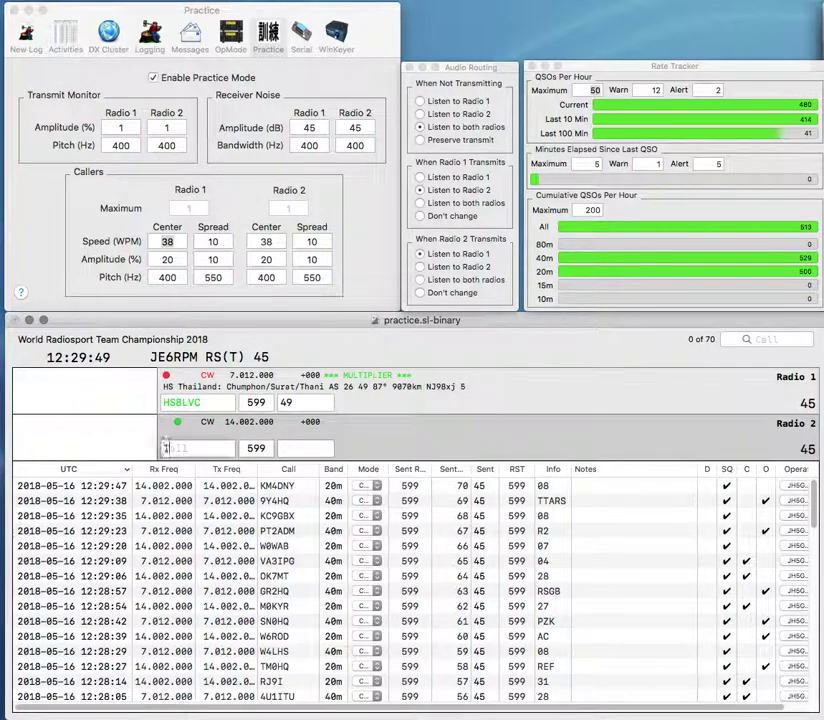
type("4J")
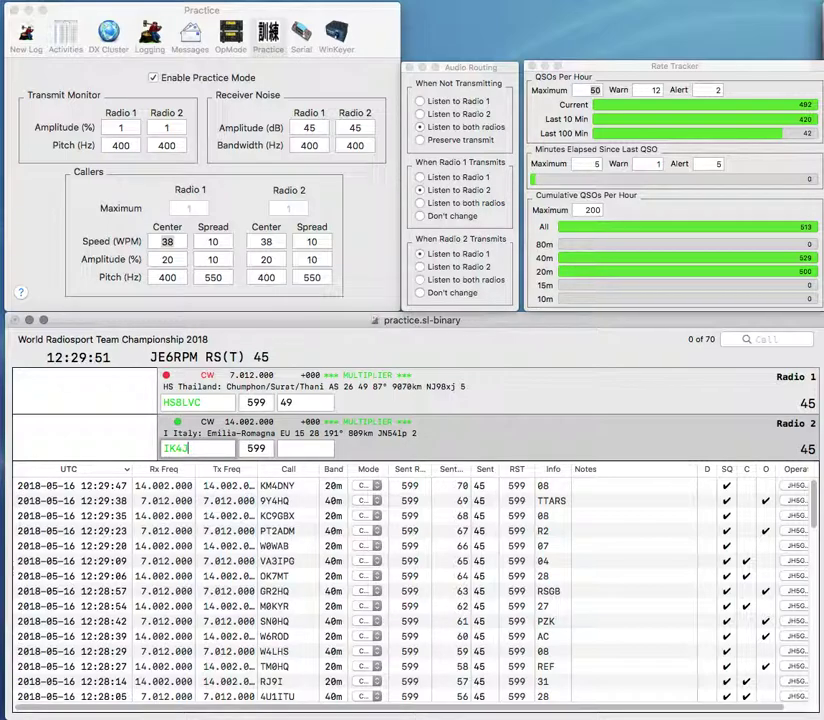
type("PK")
key("Return")
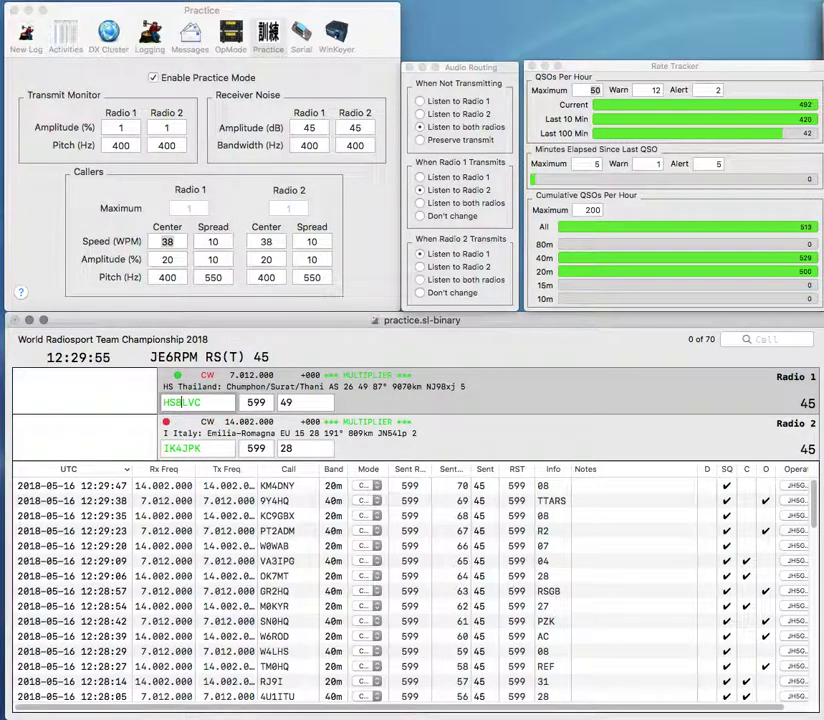
key("Return")
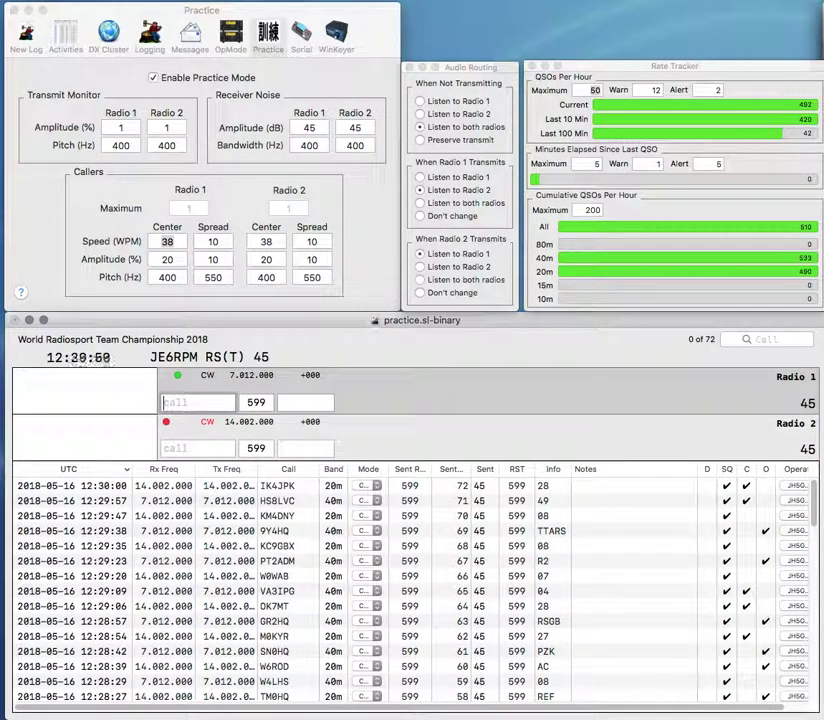
type("VA3MQS")
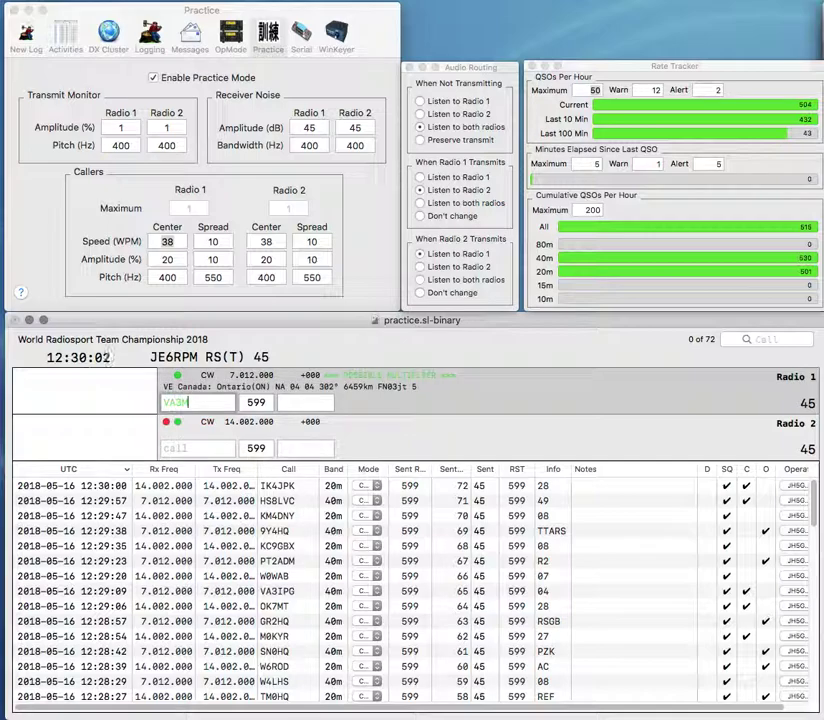
key("Return")
type("RA")
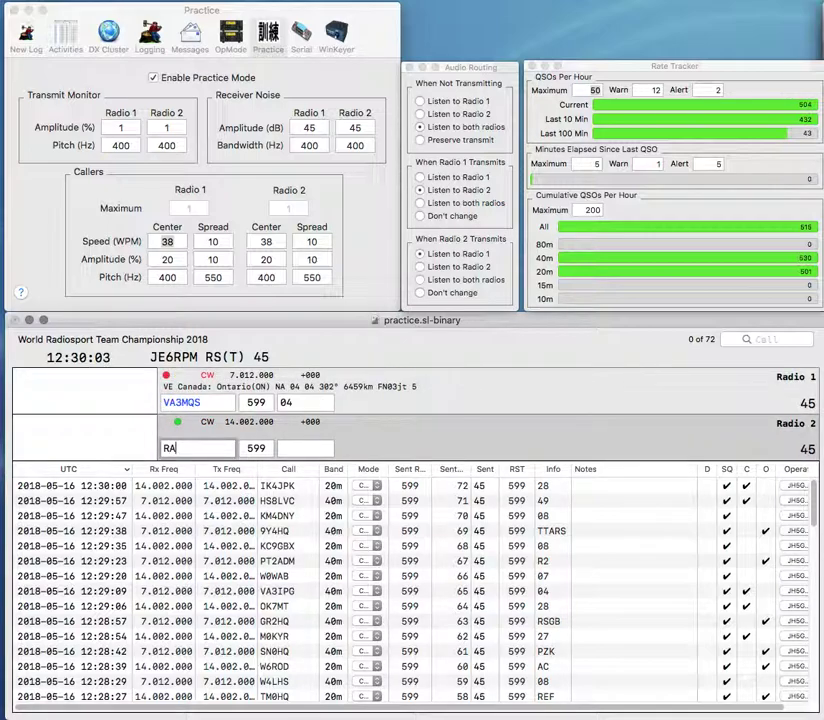
type("C")
key("Home")
type("VE5")
key("Return")
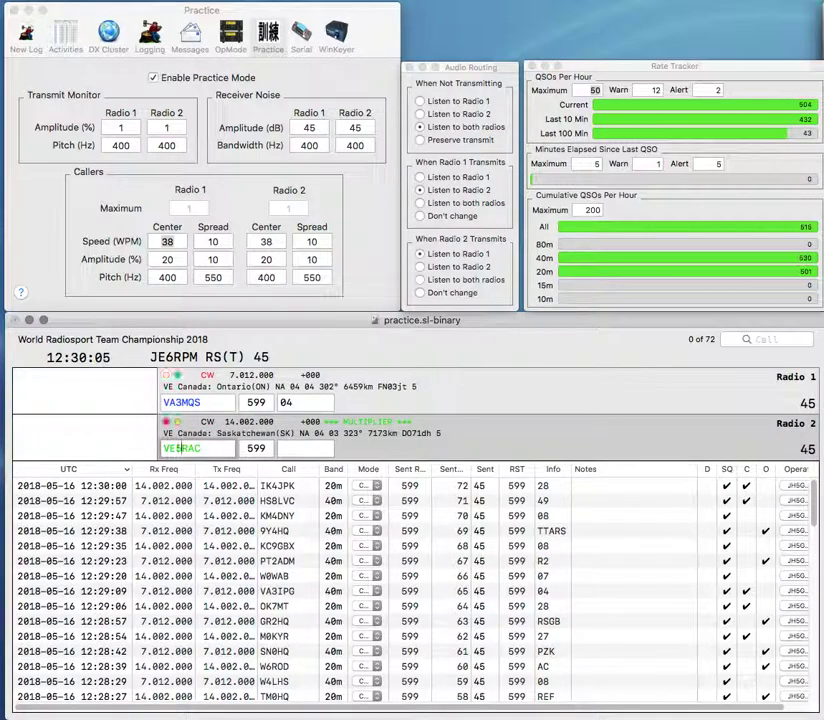
key("Return")
key("Return")
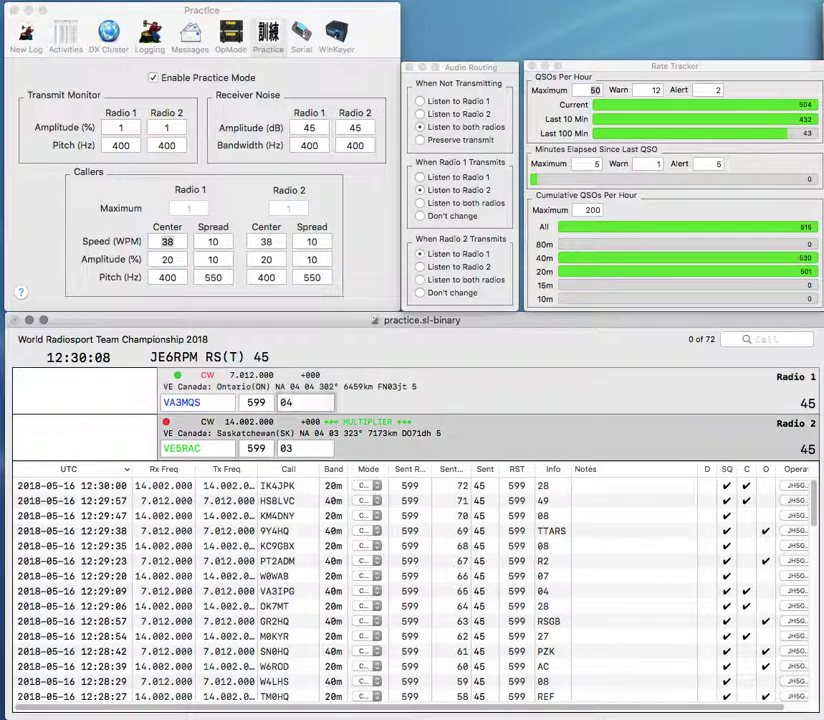
type("RAC")
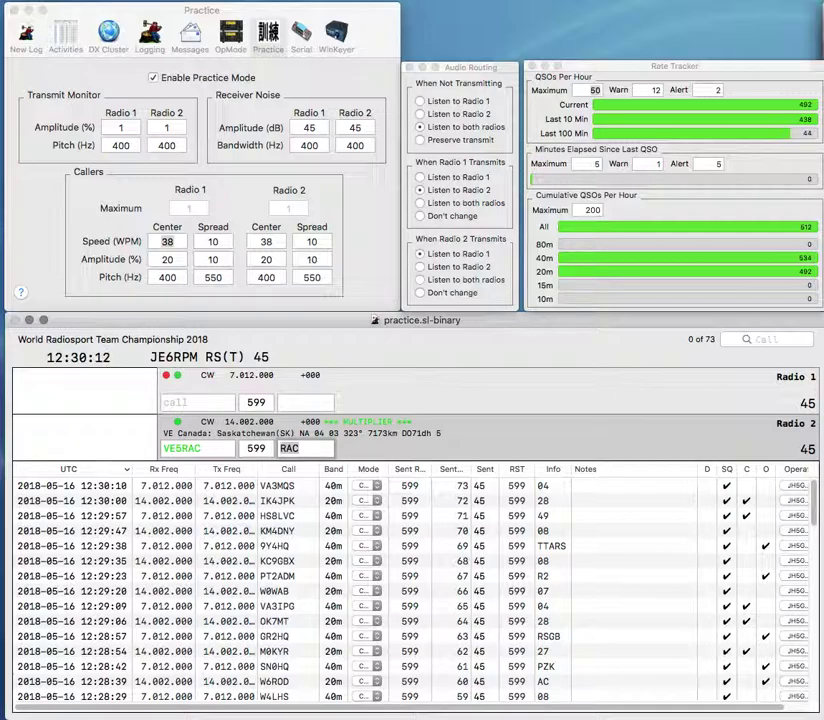
key("Return")
type("N9FFO")
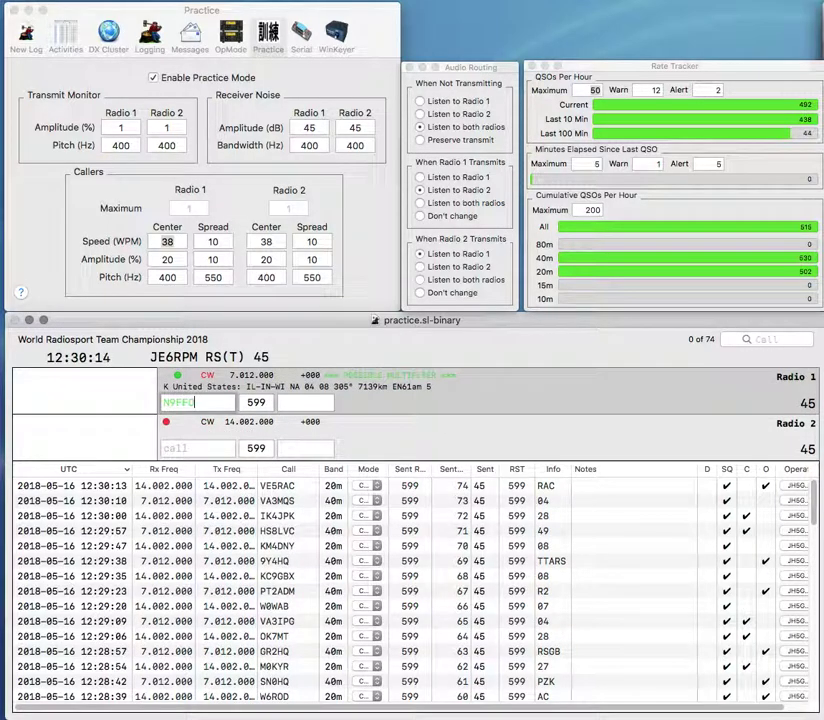
key("Return")
type("JT1KAA")
key("Return")
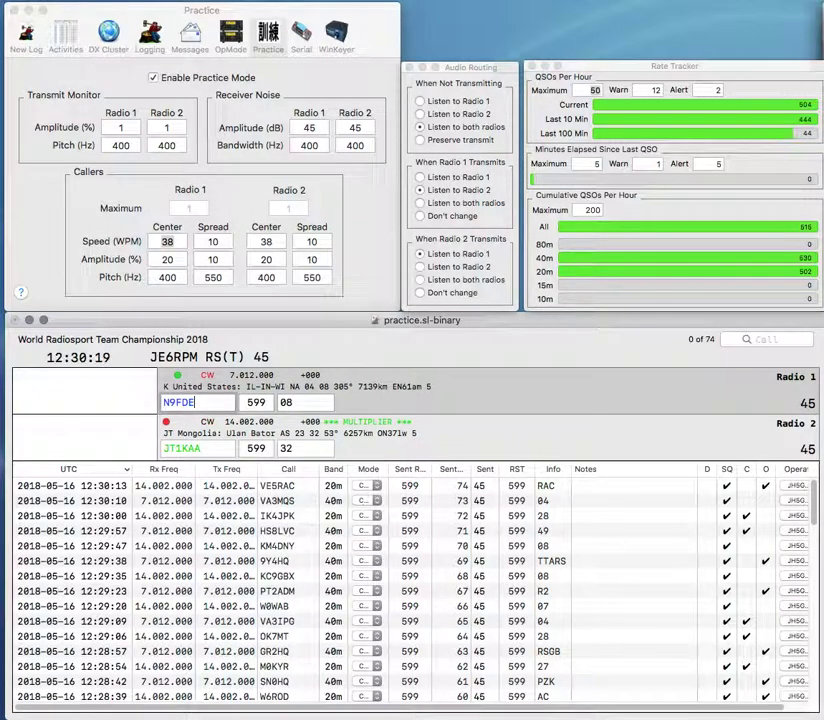
key("Tab")
type("M")
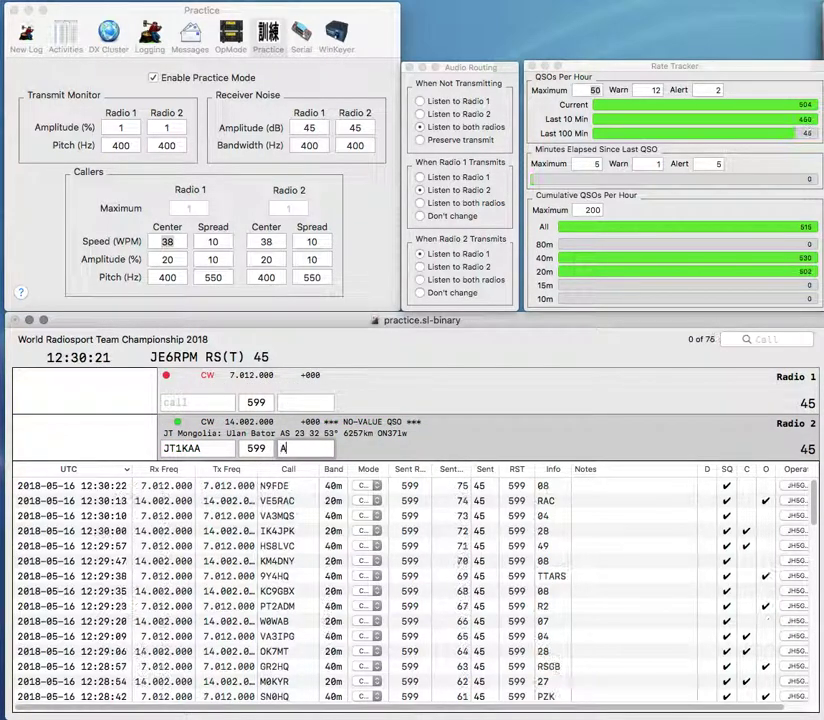
type("RSF")
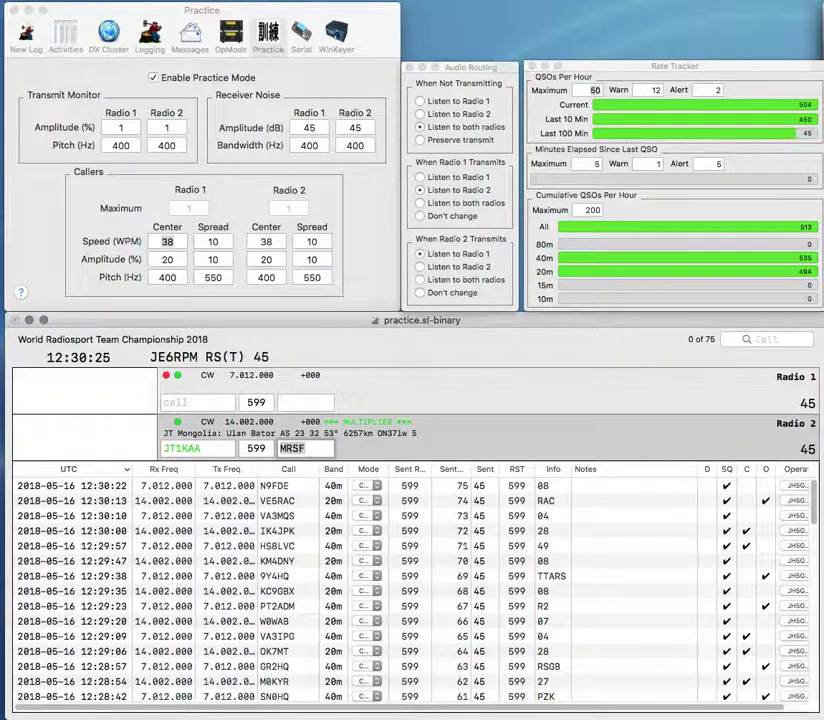
key("Return")
type("II1TO")
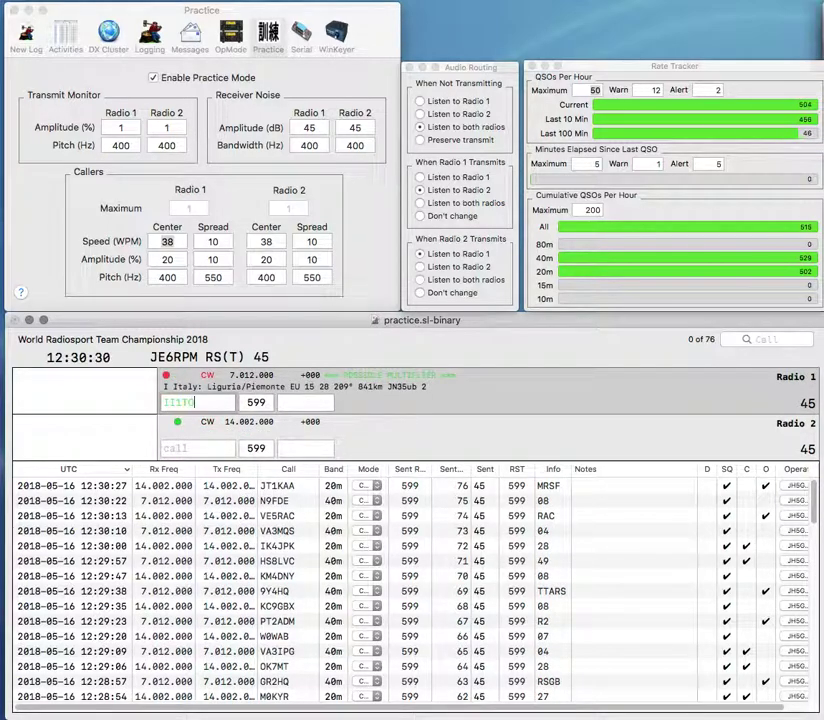
key("Return")
type("JA1DDZ")
key("Return")
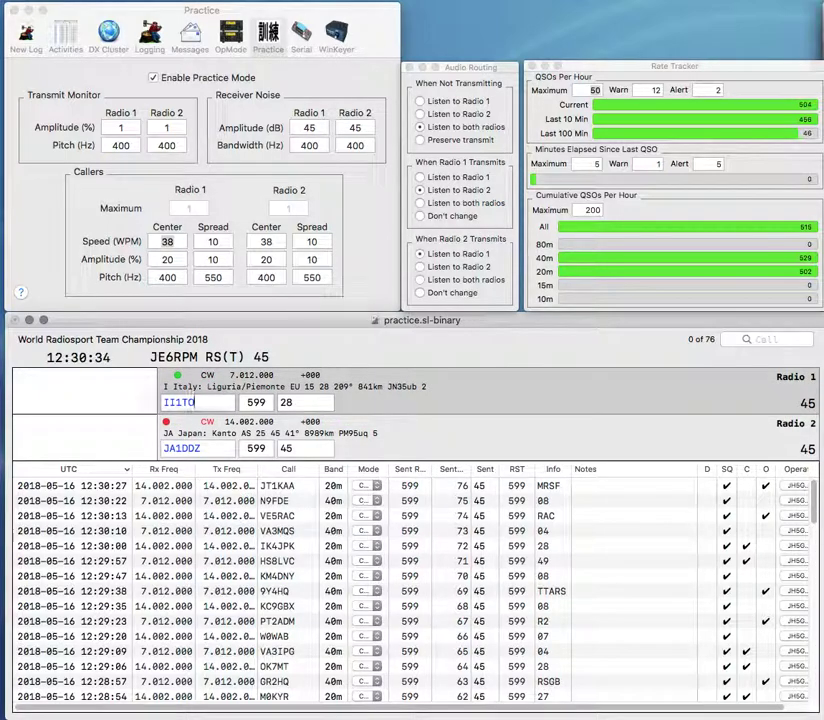
key("Return")
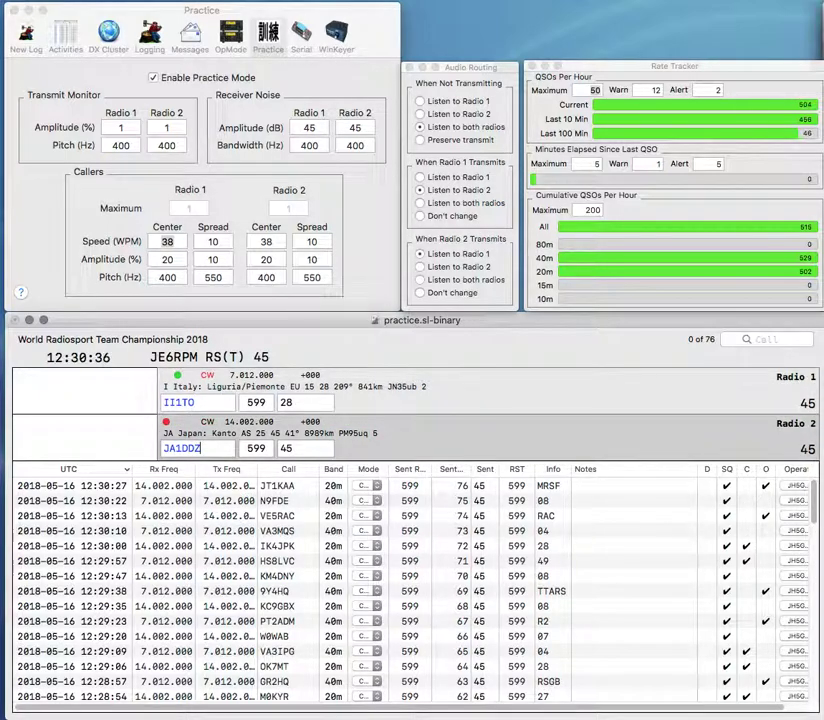
key("Return")
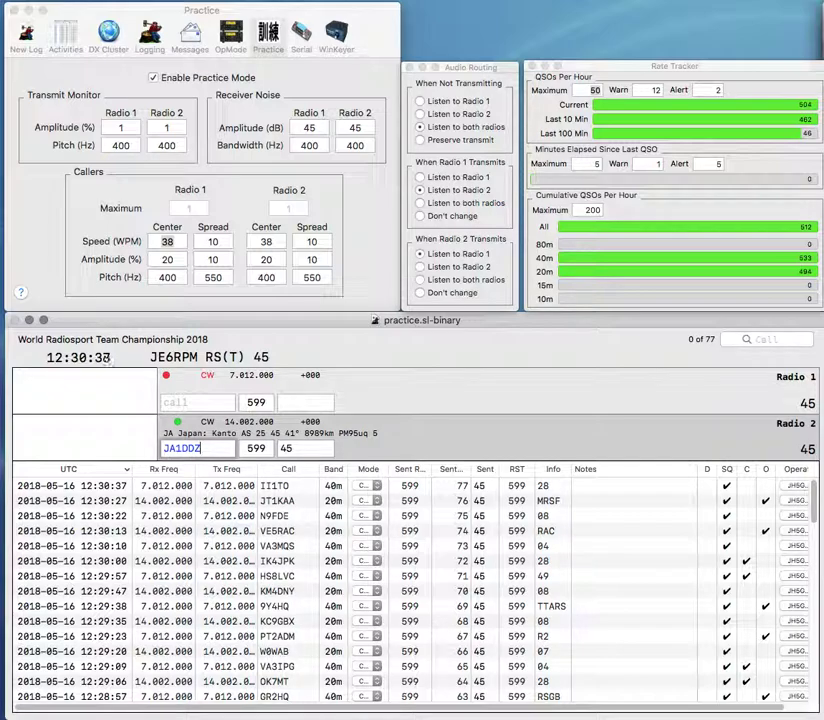
key("Return")
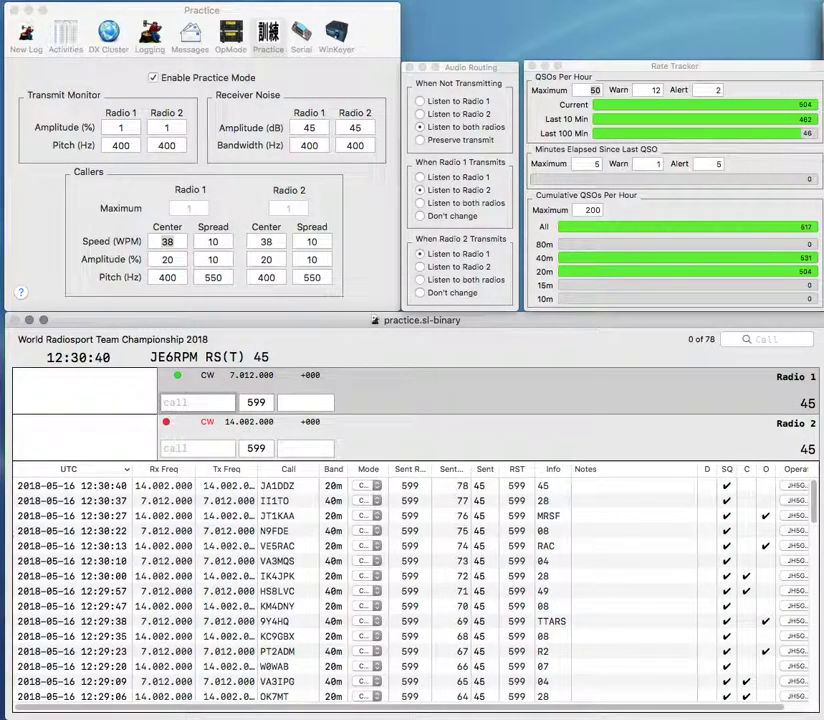
type("DA0HQ")
key("Return")
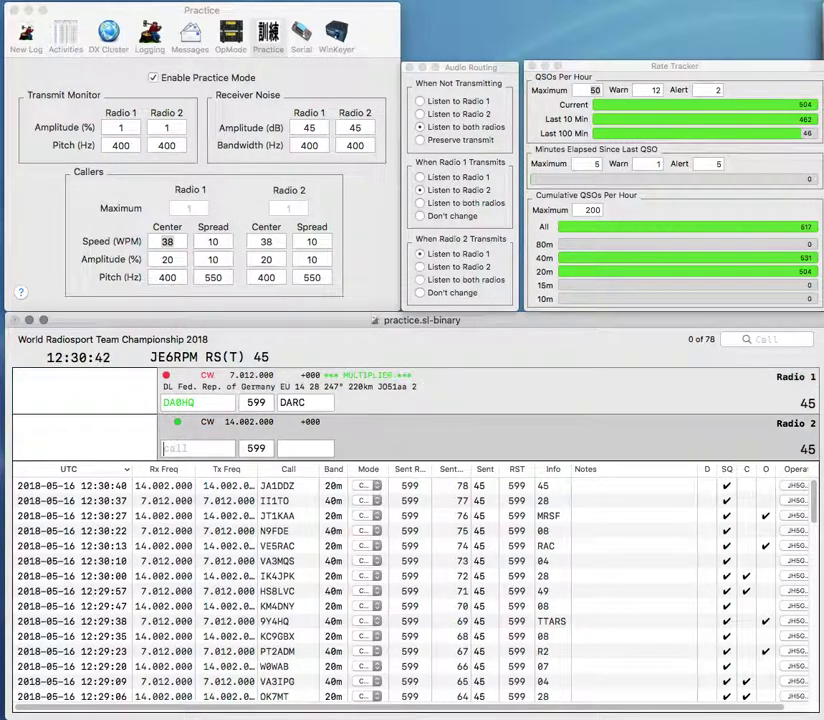
type("K7ZV")
key("Return")
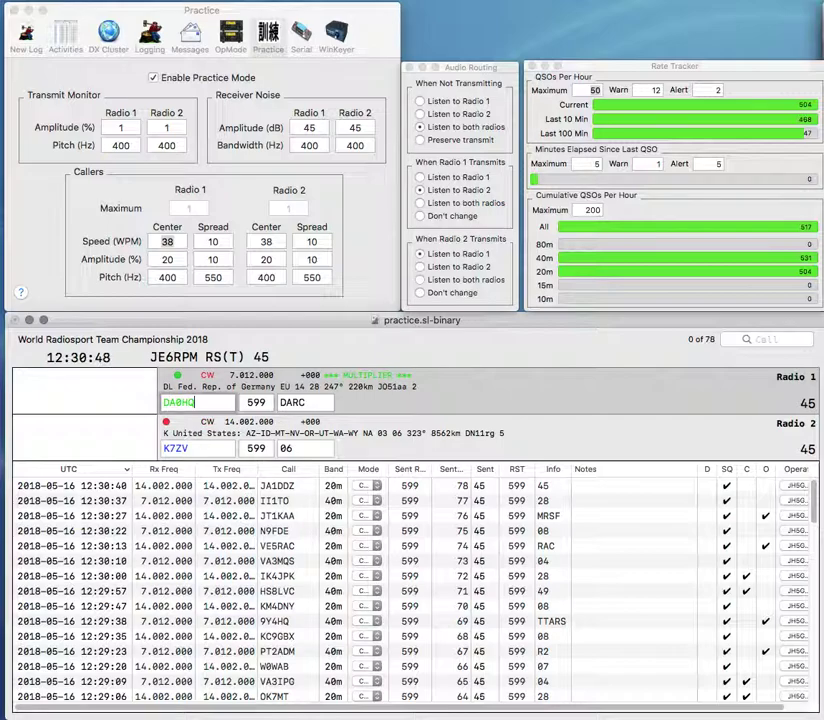
key("Return")
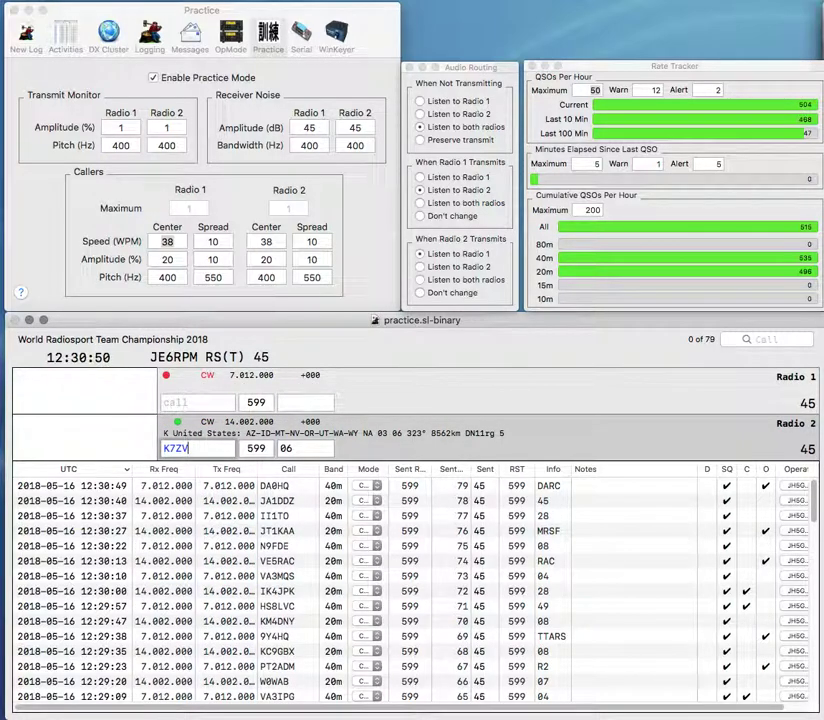
key("Return")
type("BA4TB")
key("Return")
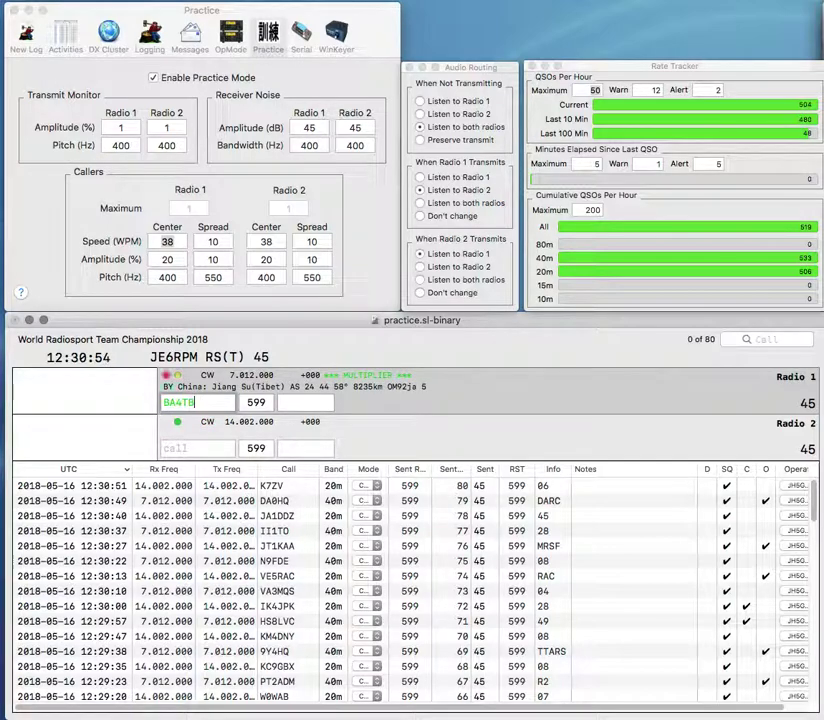
type("RW3TT")
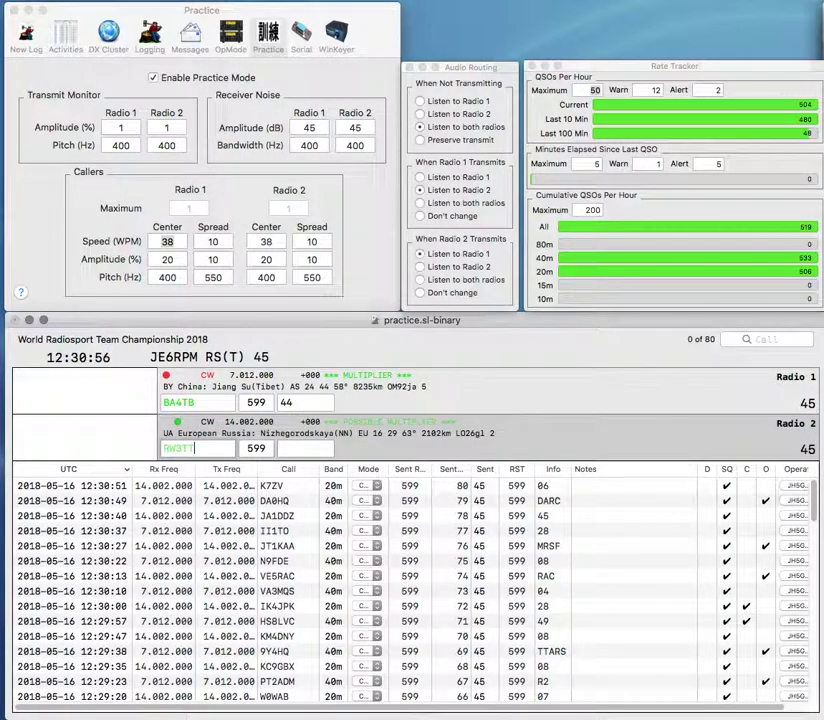
key("Return")
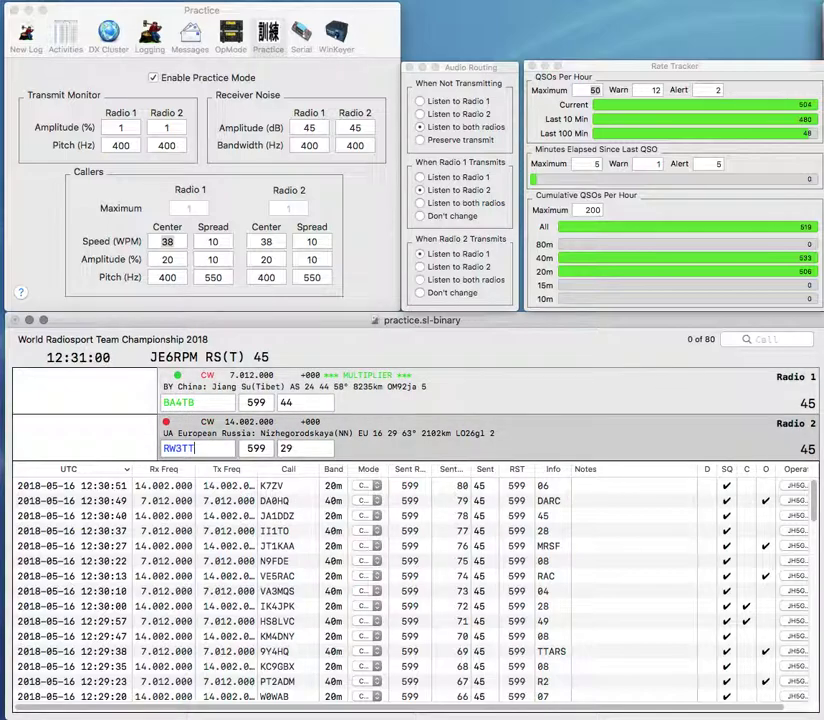
key("Return")
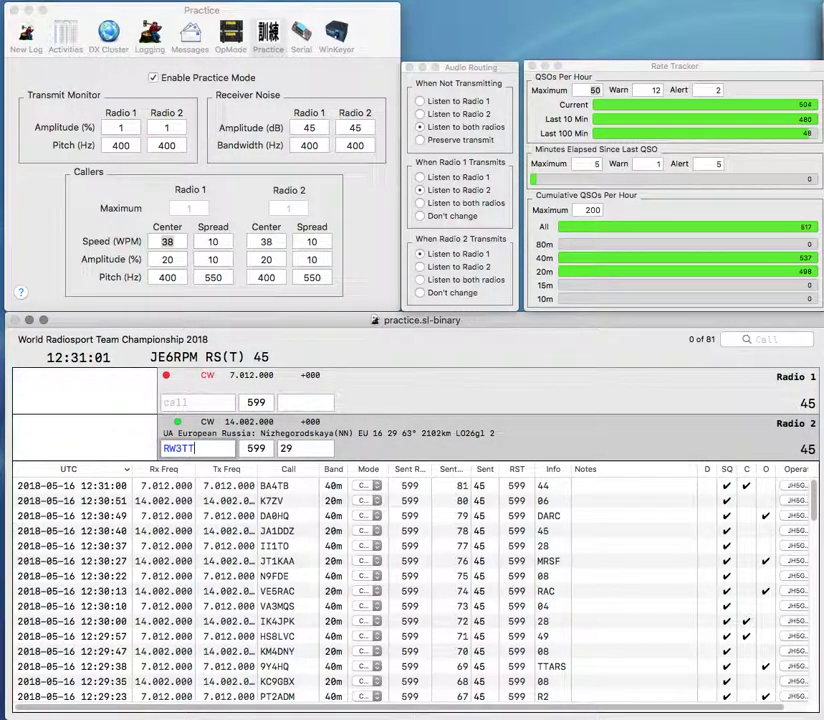
key("Return")
Step: Answer BB9ATY on Radio 1, then correct the Radio 2 call to XE1KK and send it the report with exchange 10
type("BB9ATY")
key("Return")
type("CXG")
key("BackSpace")
type("EKK")
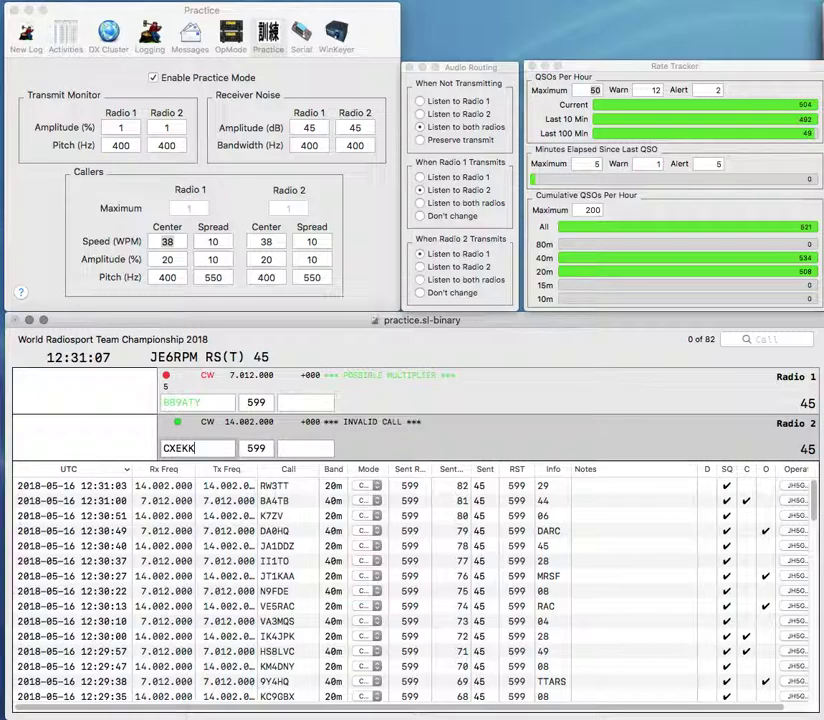
key("BackSpace")
key("Right")
key("Right")
type("1")
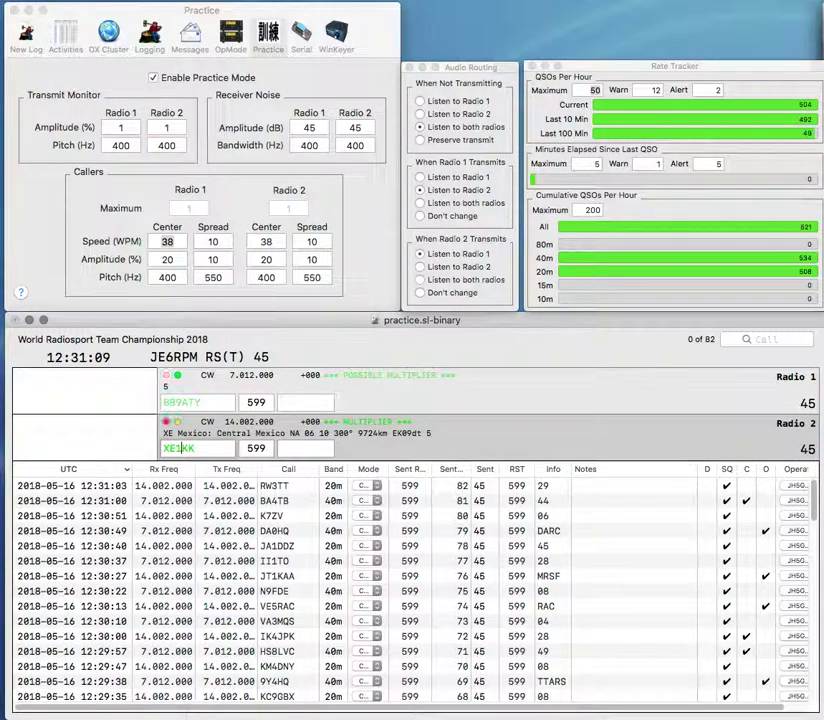
key("Return")
key("Right")
key("Right")
key("BackSpace")
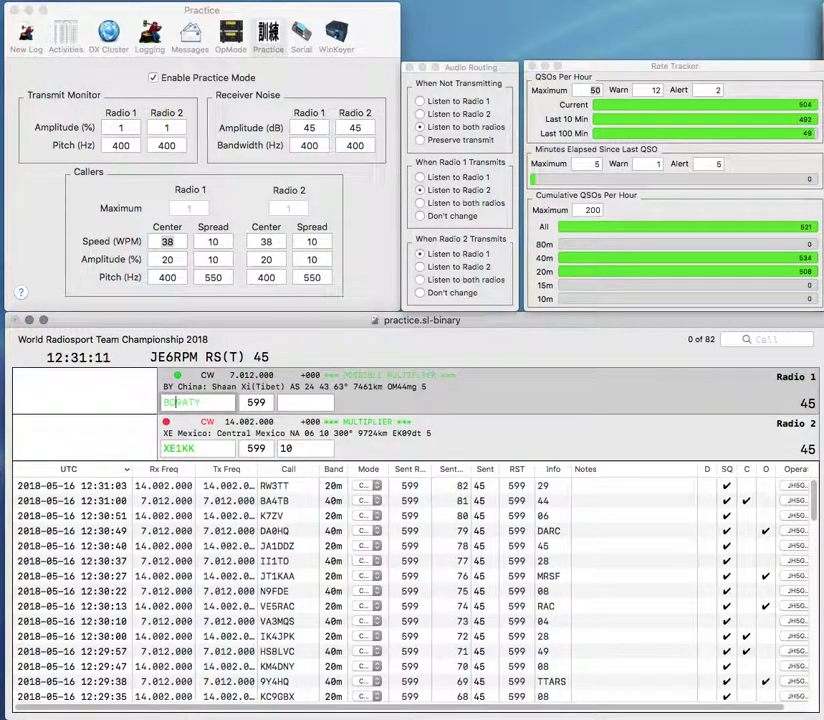
type("B")
key("Return")
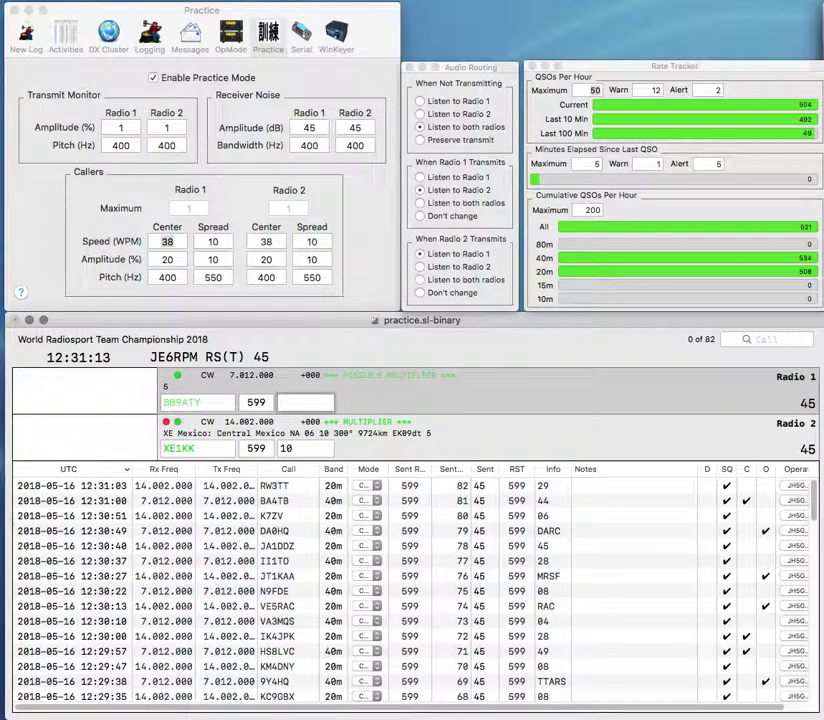
key("Tab")
key("Right")
key("Right")
key("Right")
key("BackSpace")
key("BackSpace")
type("4")
key("BackSpace")
type("D4")
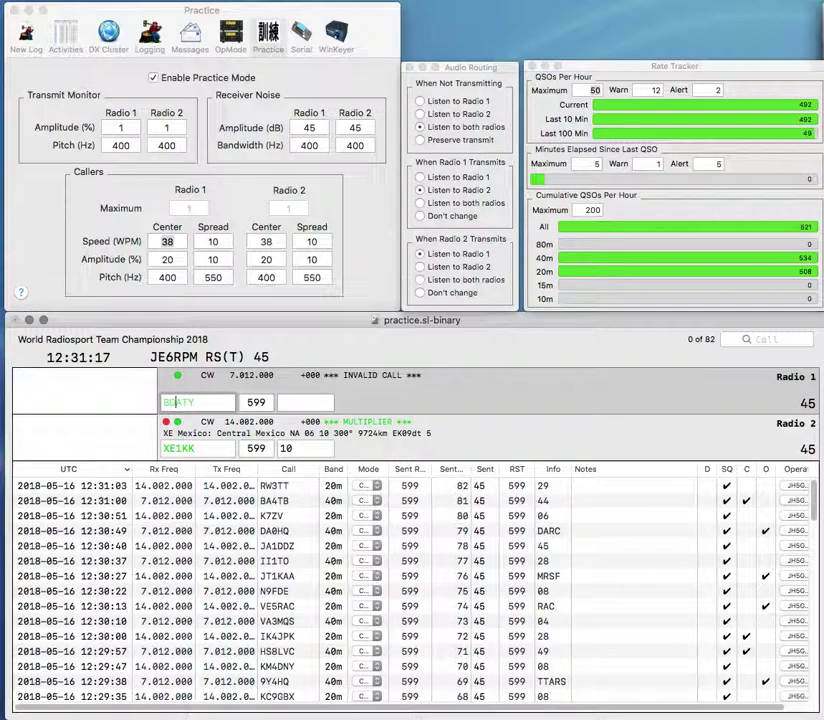
key("Return")
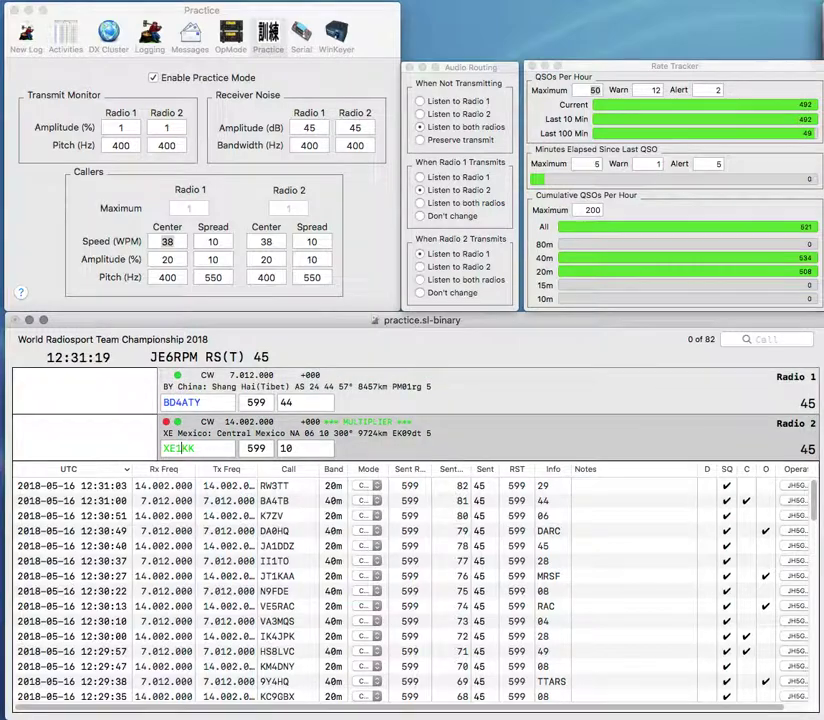
key("Return")
key("Return")
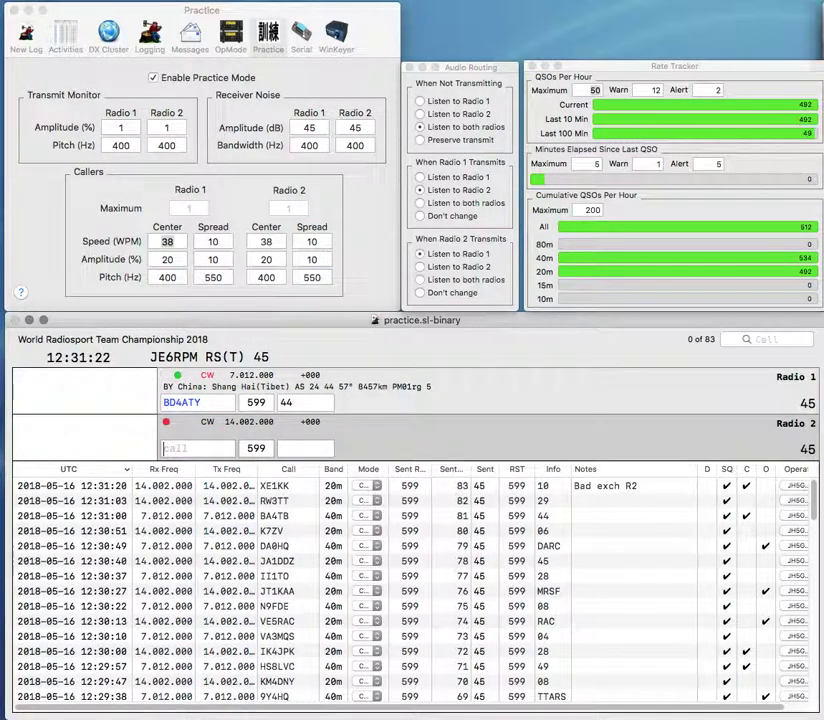
type("PD2DVB")
key("Return")
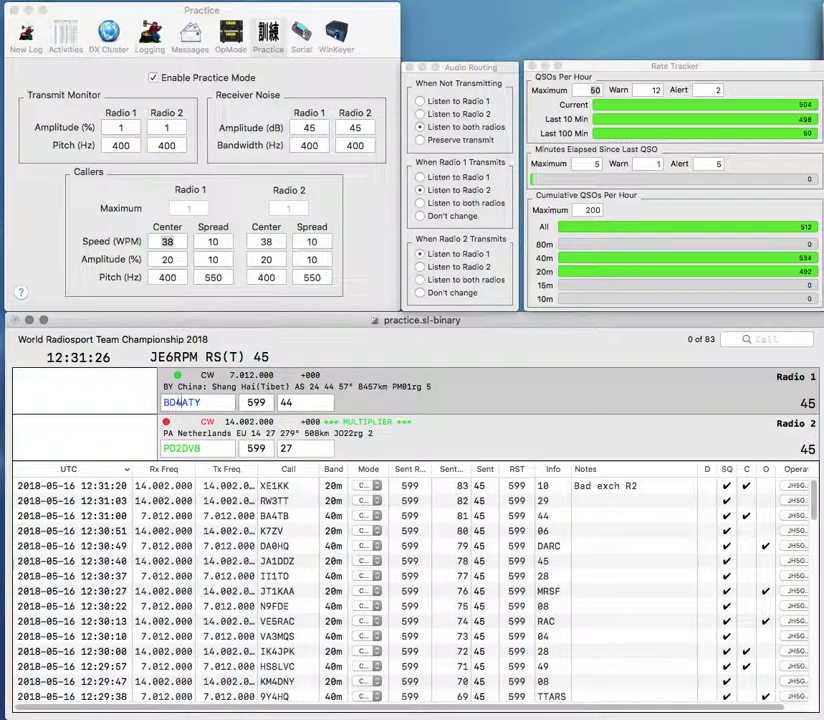
Step: Correct the Radio 1 caller to BD9ATY and send the corrected call
key("space")
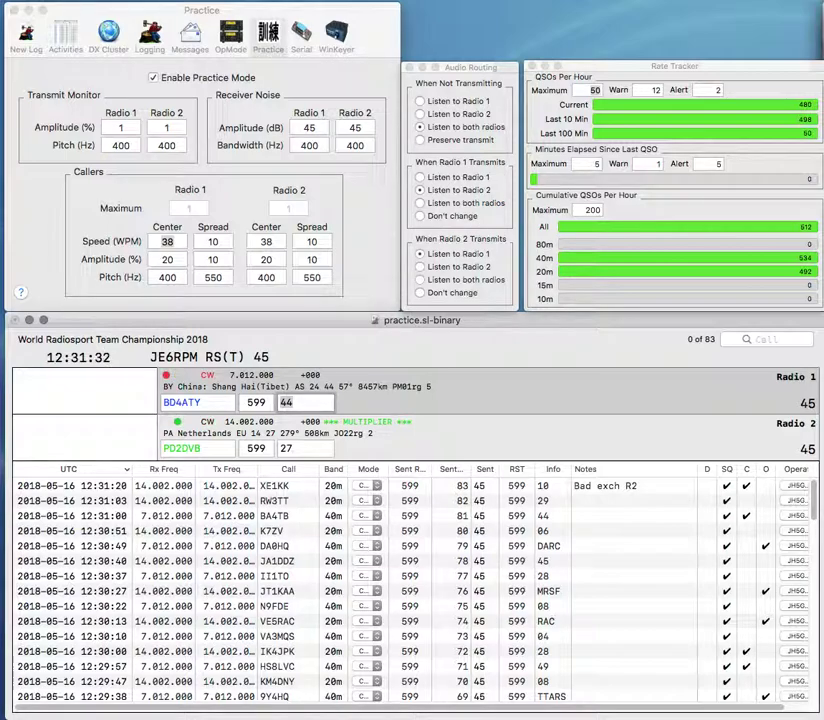
key("Left")
key("shift+Tab")
key("Right")
key("Right")
key("Right")
key("BackSpace")
type("9")
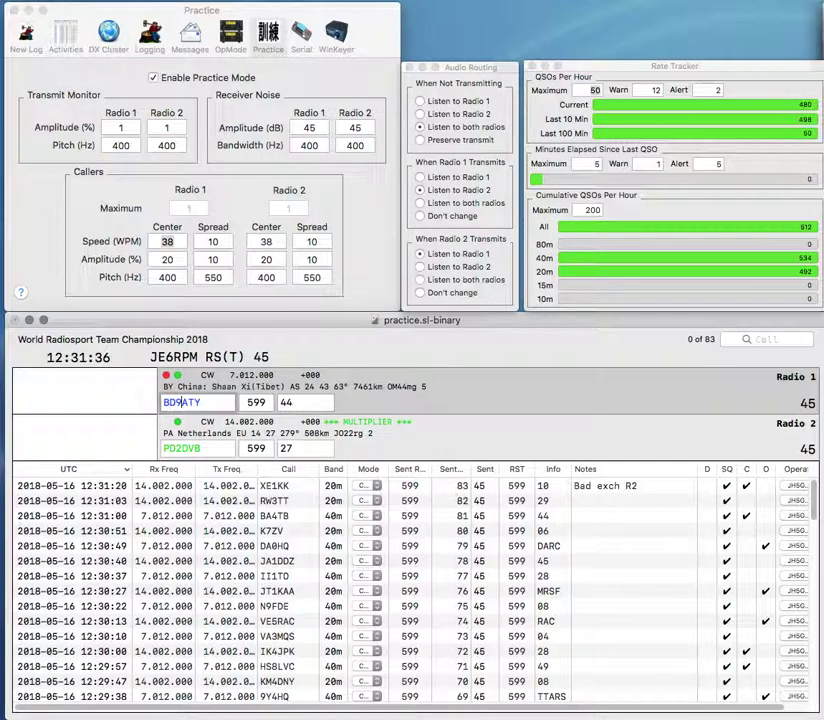
key("Return")
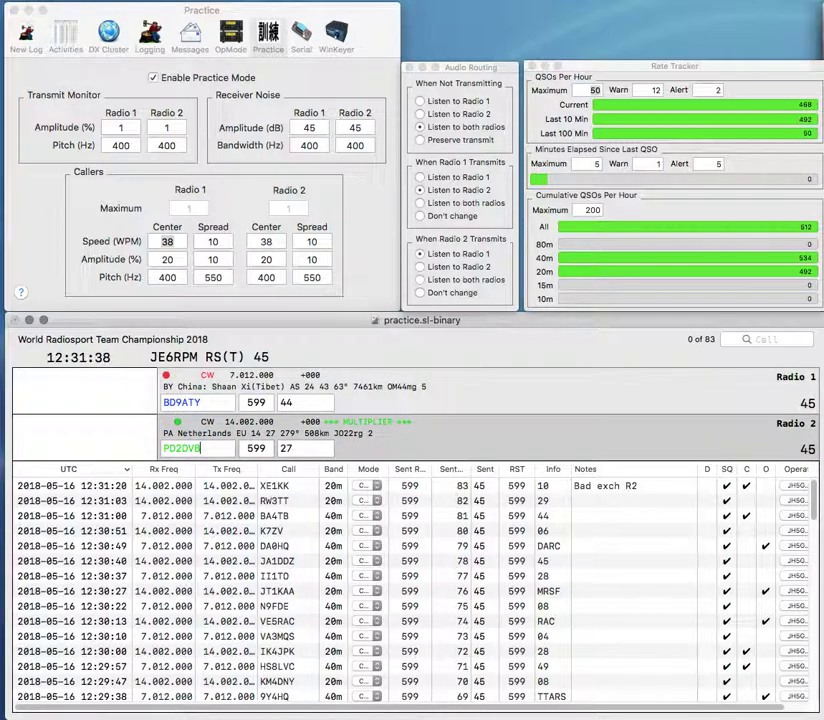
key("Tab")
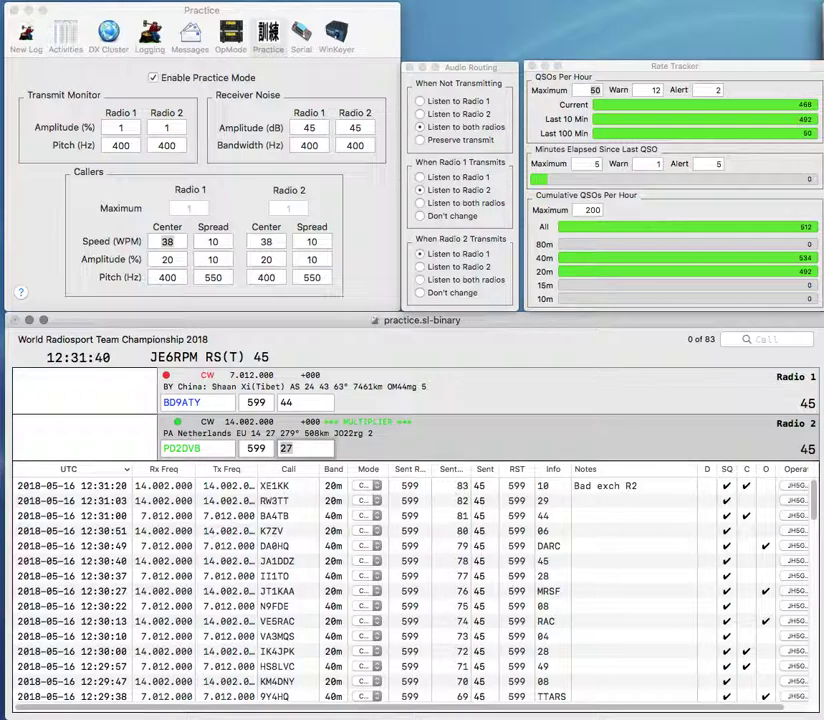
key("Return")
key("Return")
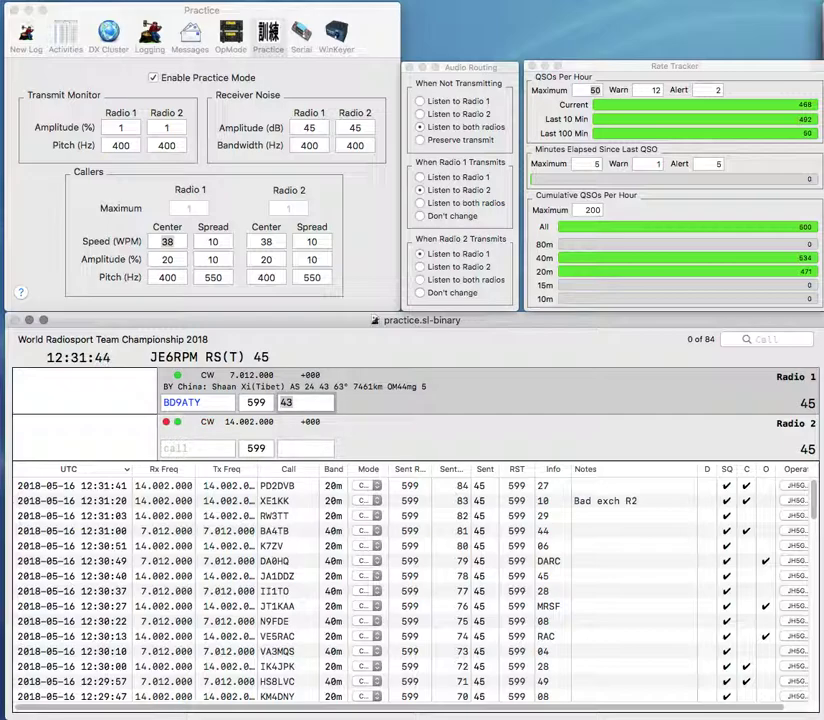
key("Return")
Step: Work and log HG8DX on Radio 2 with exchange 28, and enter HC8A on Radio 1 with exchange 12
type("HG8")
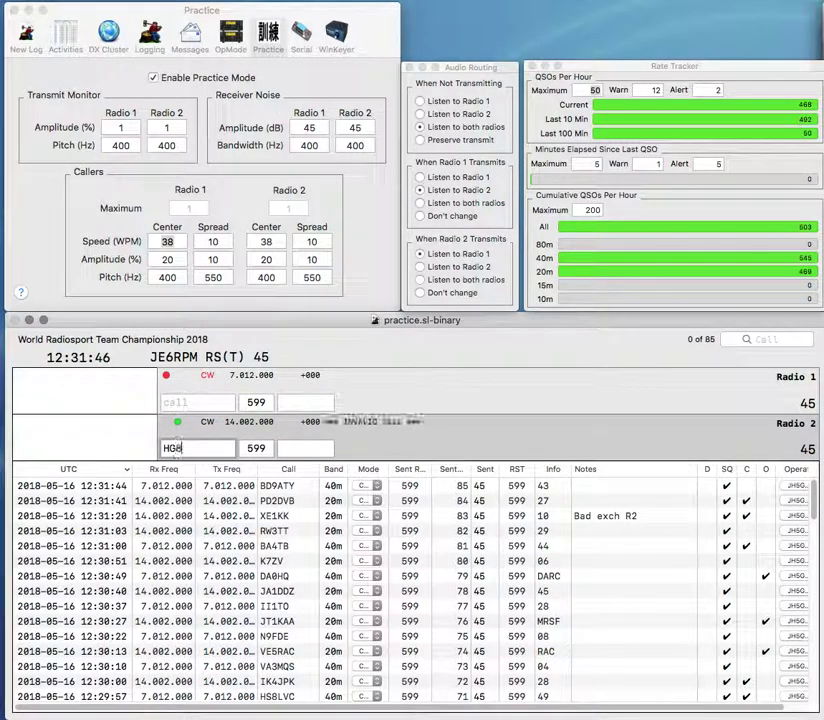
type("DX")
key("Return")
type("28")
key("backslash")
type("H")
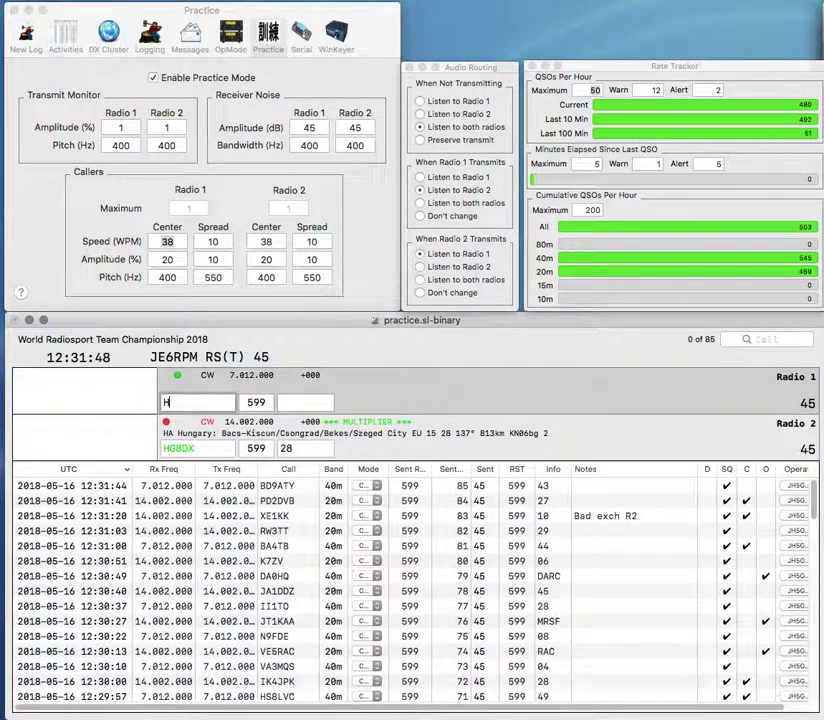
type("C8A")
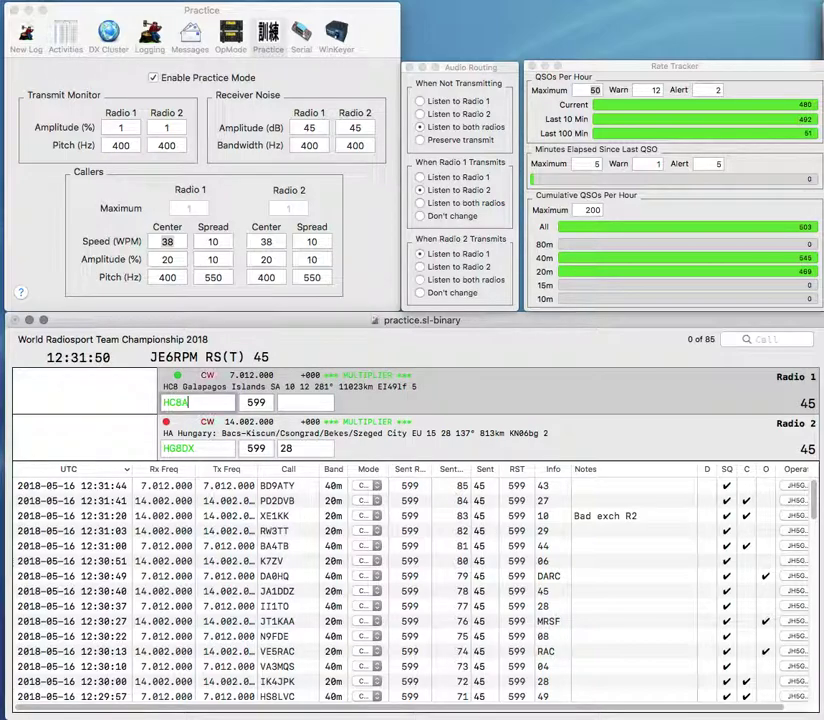
key("Return")
type("12")
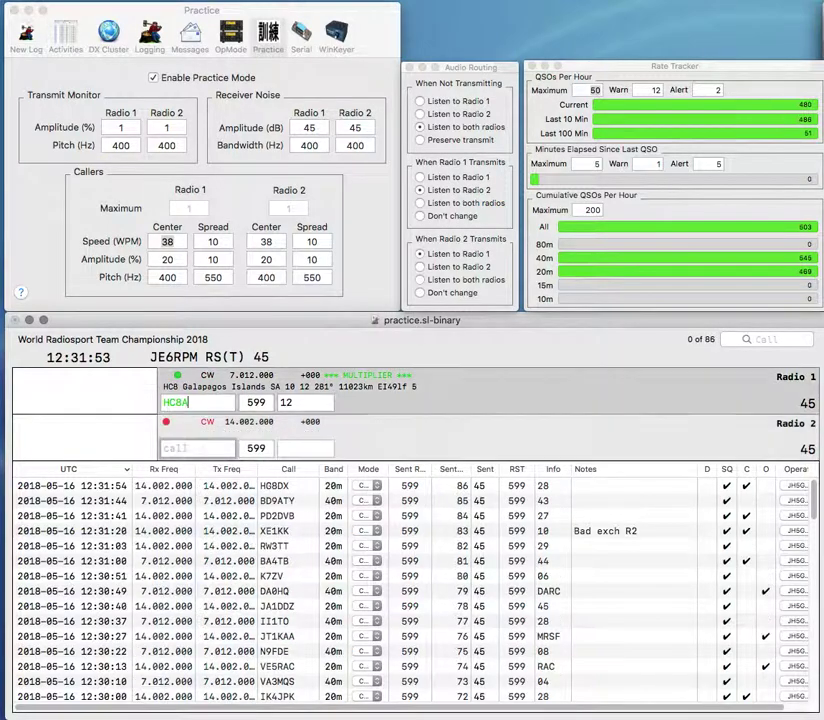
Step: Correct the Radio 1 call to 5C8A and send the corrected call
key("Tab")
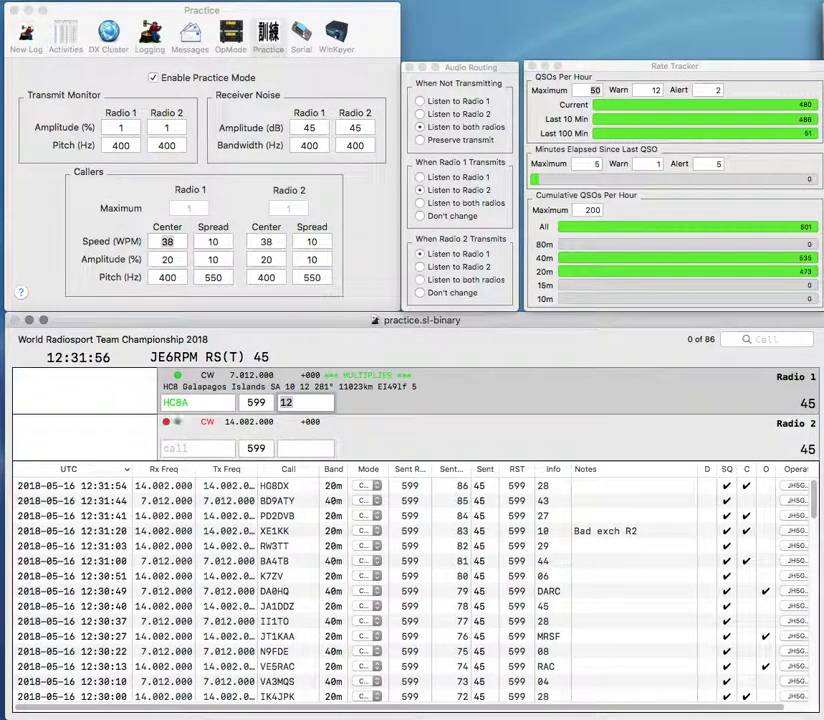
key("Tab")
key("Delete")
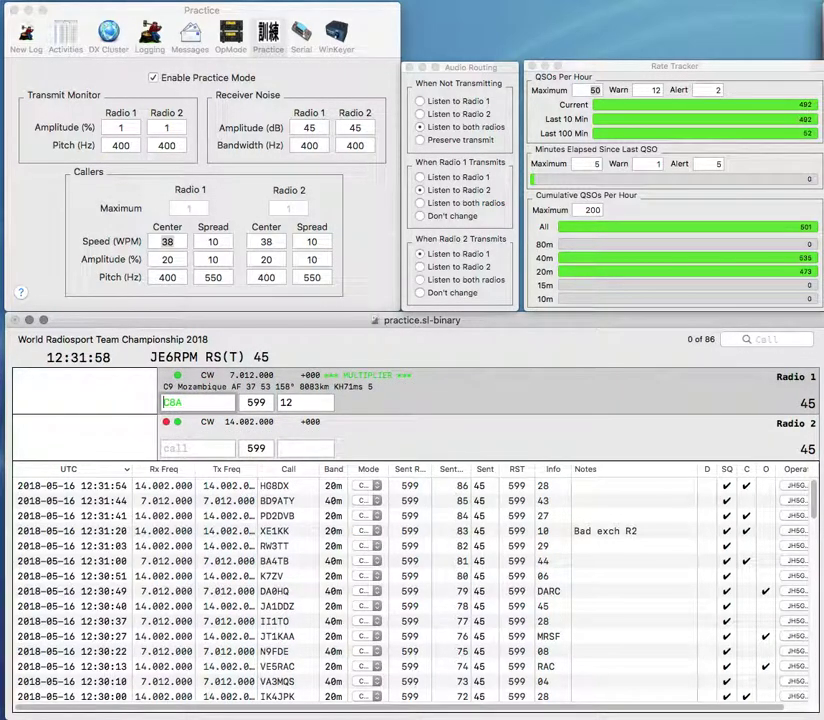
type("5")
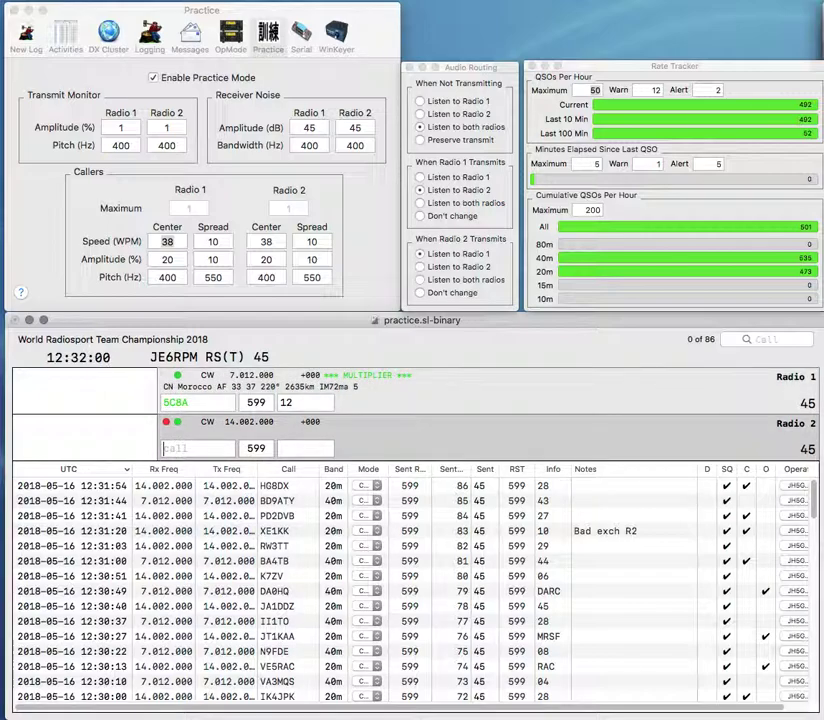
key("Return")
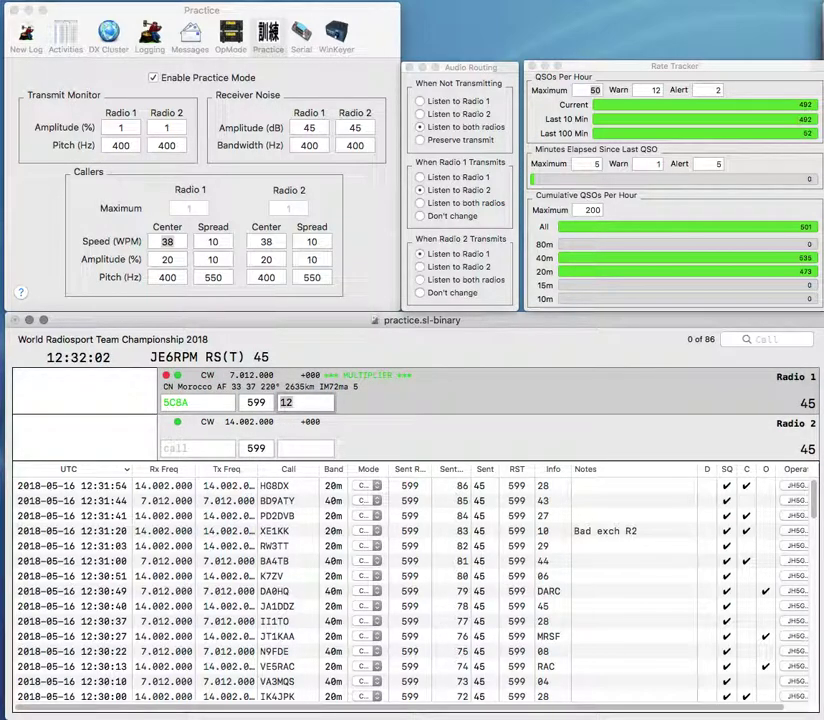
Step: Request repeats of the Radio 1 exchange, replace it with ARSAM, and log the 5C8A contact
key("BackSpace")
key("grave")
key("grave")
key("grave")
key("grave")
key("grave")
key("grave")
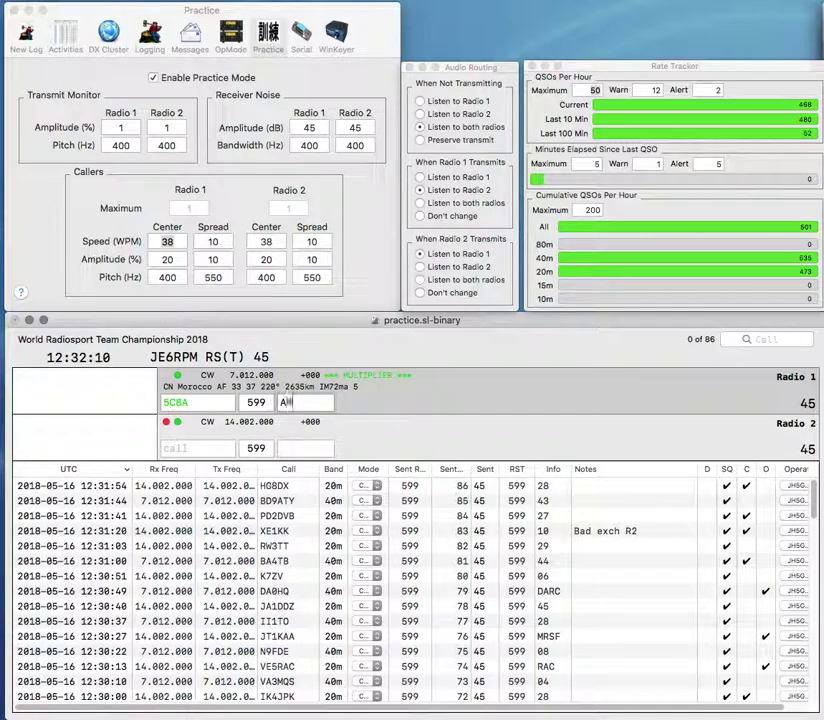
type("ARSAM")
key("Return")
type("DJ1YF")
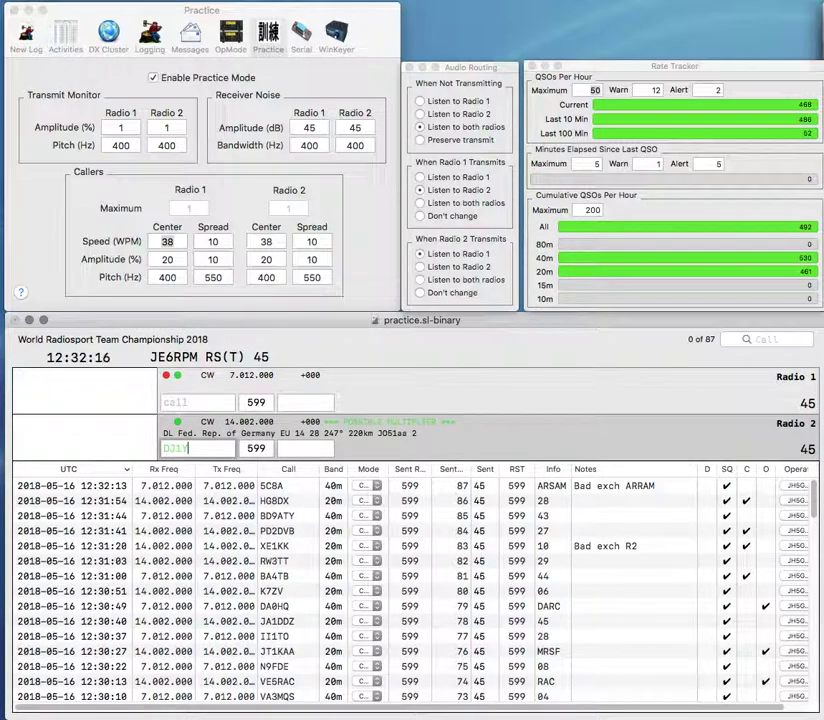
key("Return")
type("5HQ")
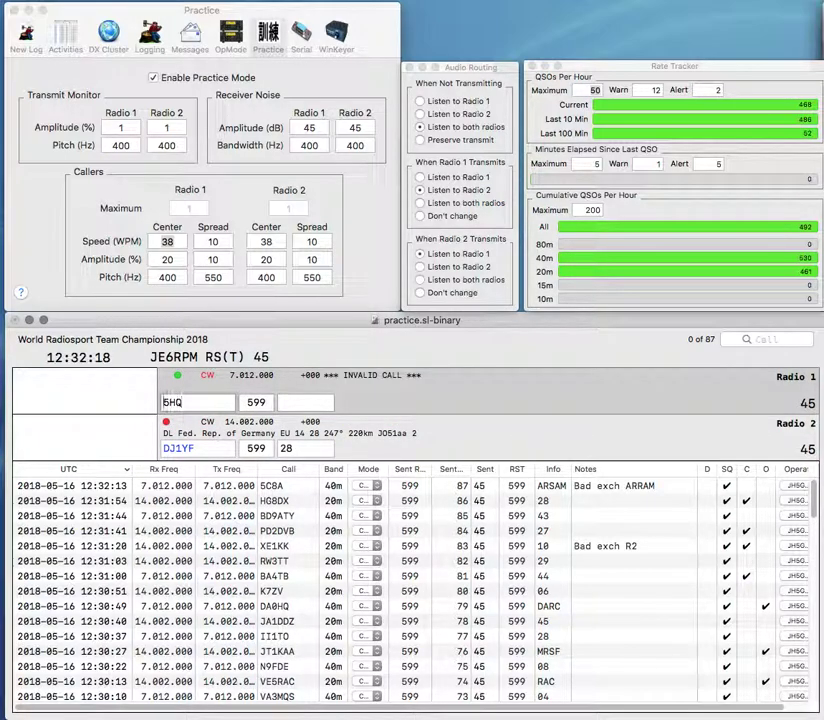
key("grave")
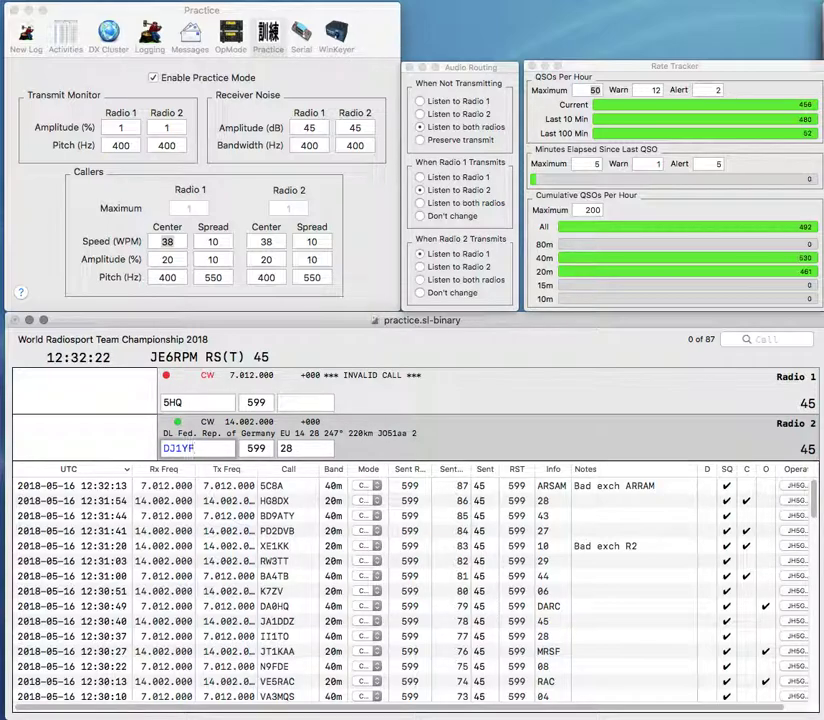
key("Return")
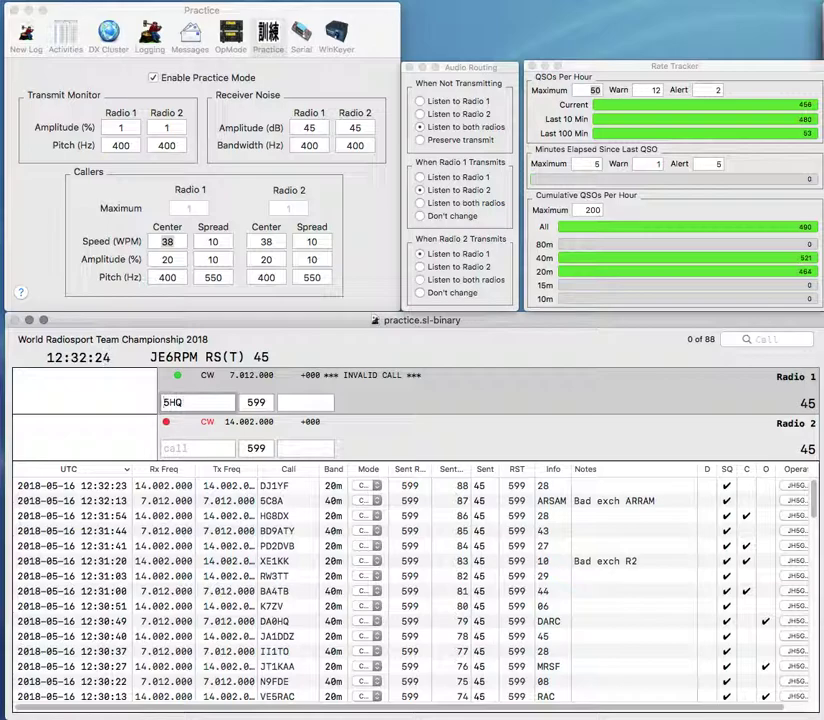
type("CR")
key("Return")
type("DL4MFR")
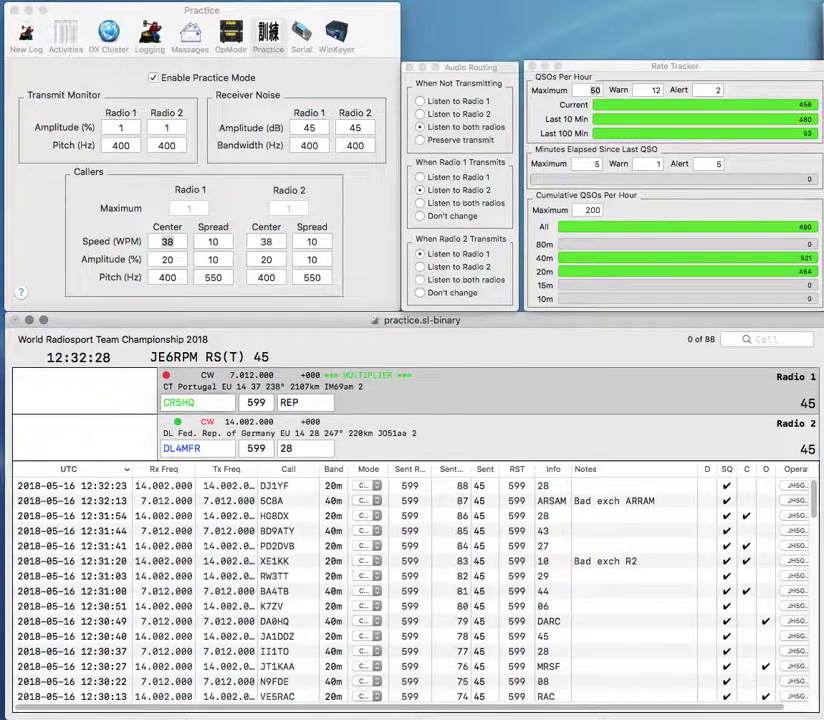
key("Return")
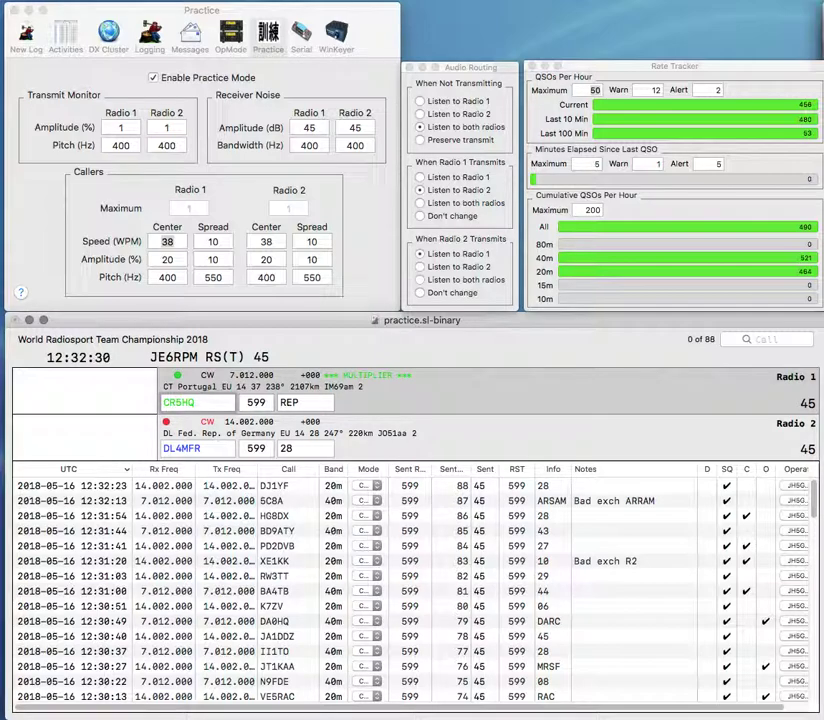
key("Return")
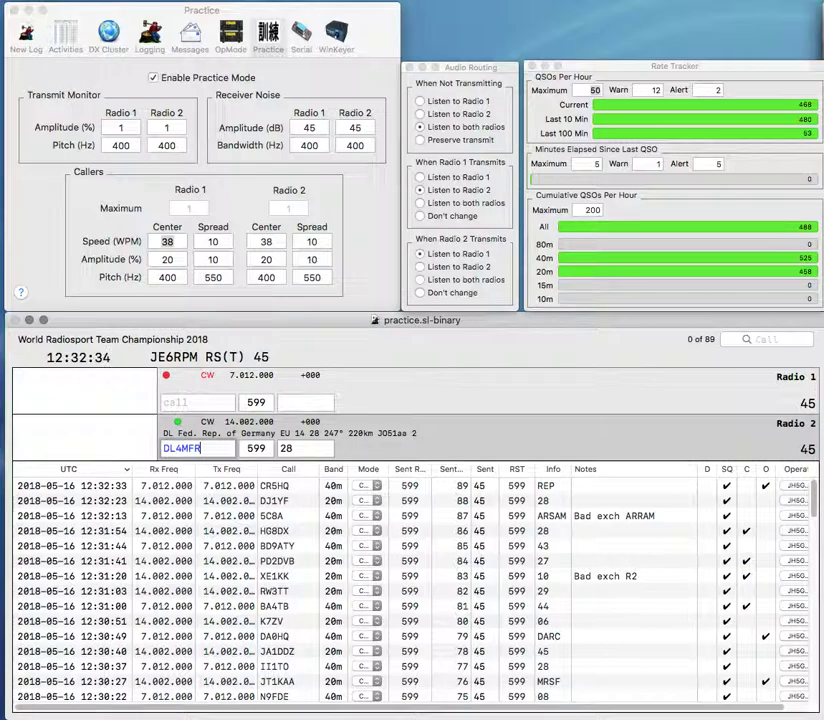
key("Return")
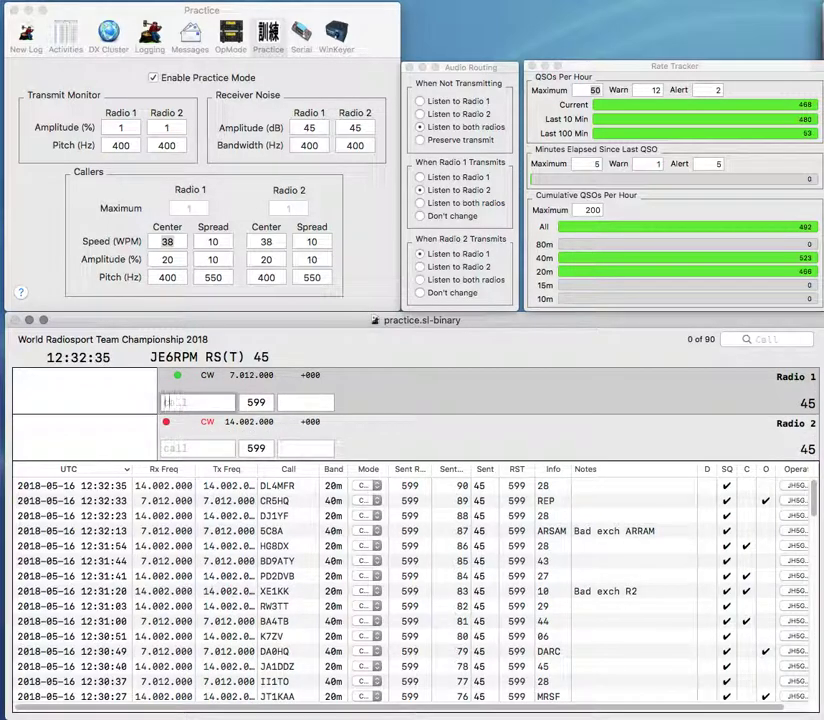
Step: Work LZ2BE on Radio 1 with exchange 28 and F5JFU on Radio 2 with exchange 27, logging both contacts
type("LZ2BE")
key("Return")
type("F5JFU")
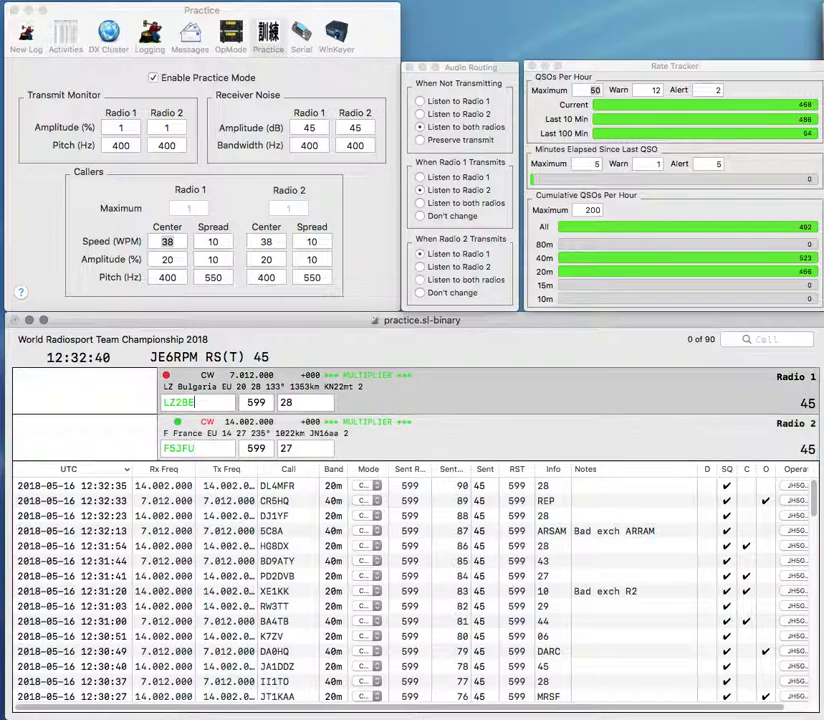
key("Return")
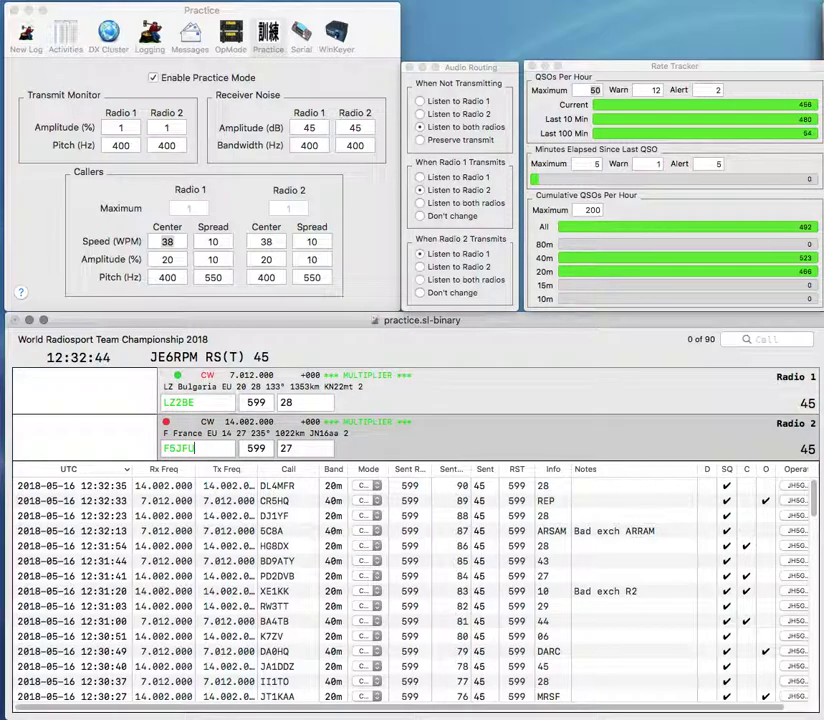
key("Return")
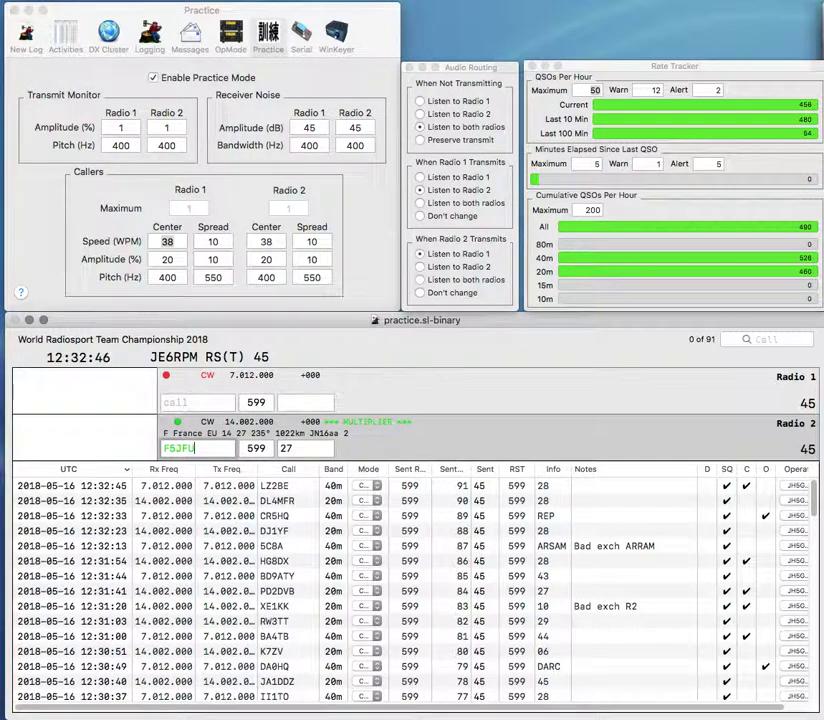
key("Return")
type("UA1")
type("CEC")
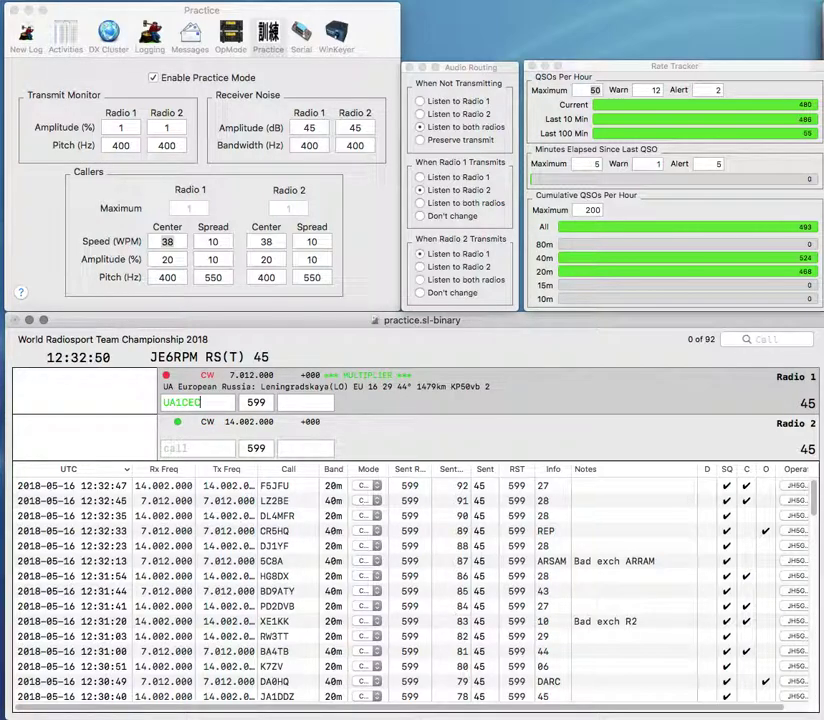
key("Return")
type("DL0RUS")
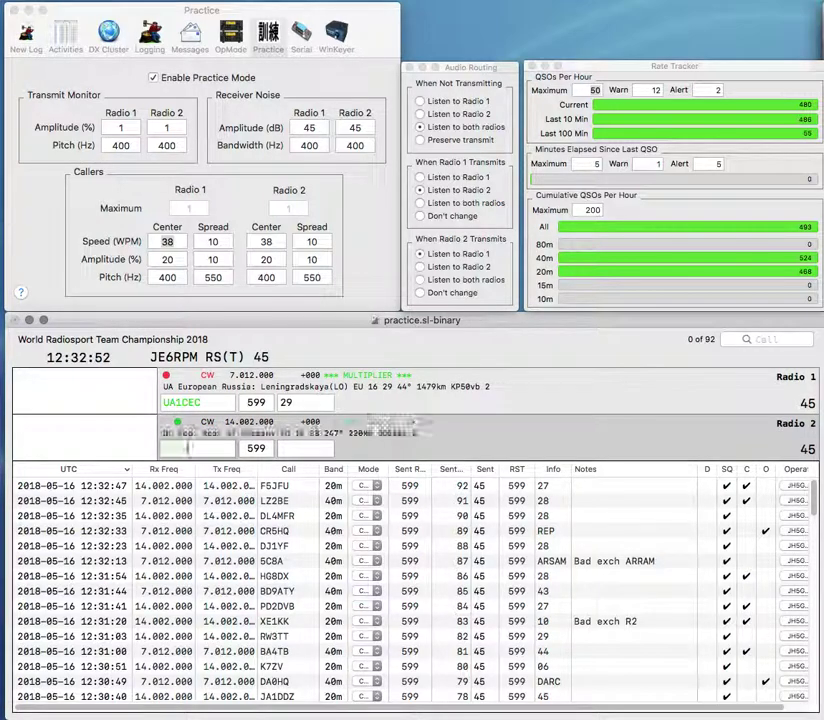
key("Return")
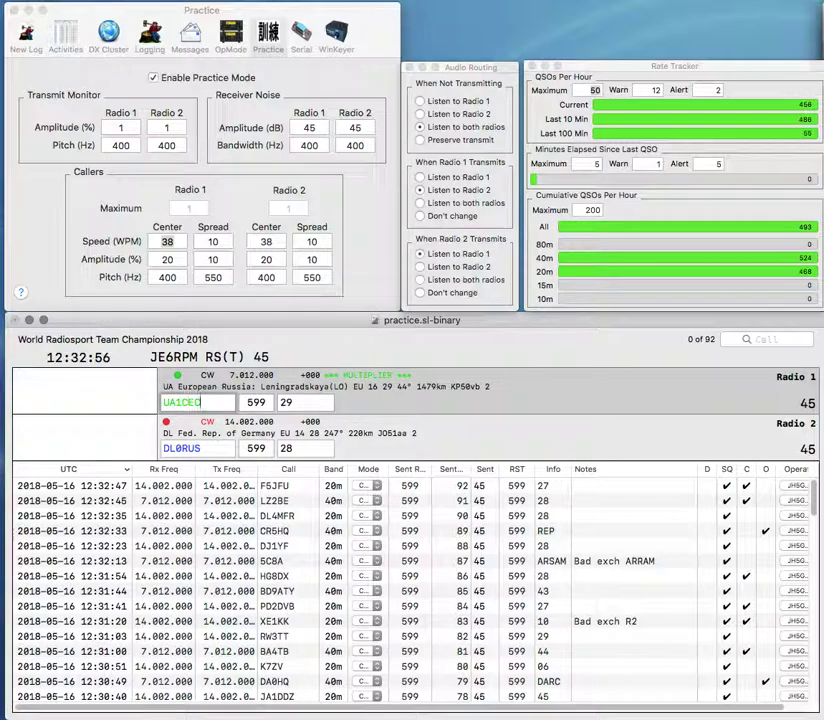
key("Return")
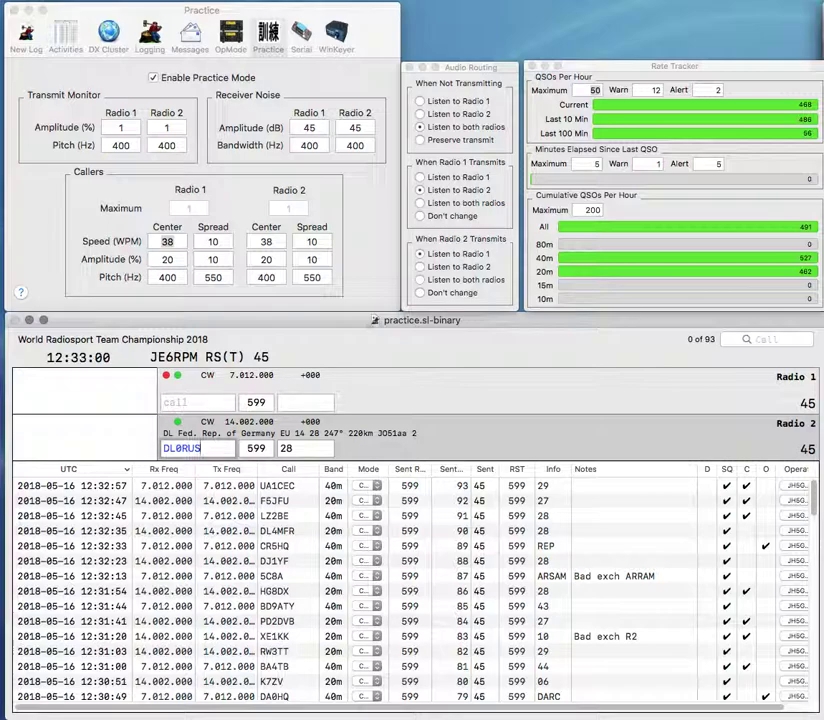
key("Return")
type("JR1DVB")
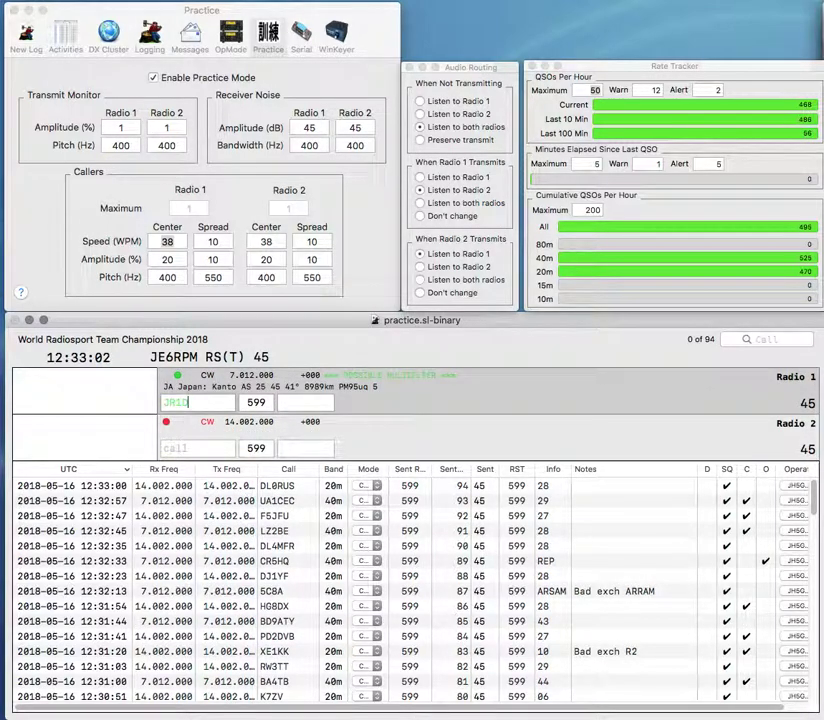
key("Return")
type("ZL6A")
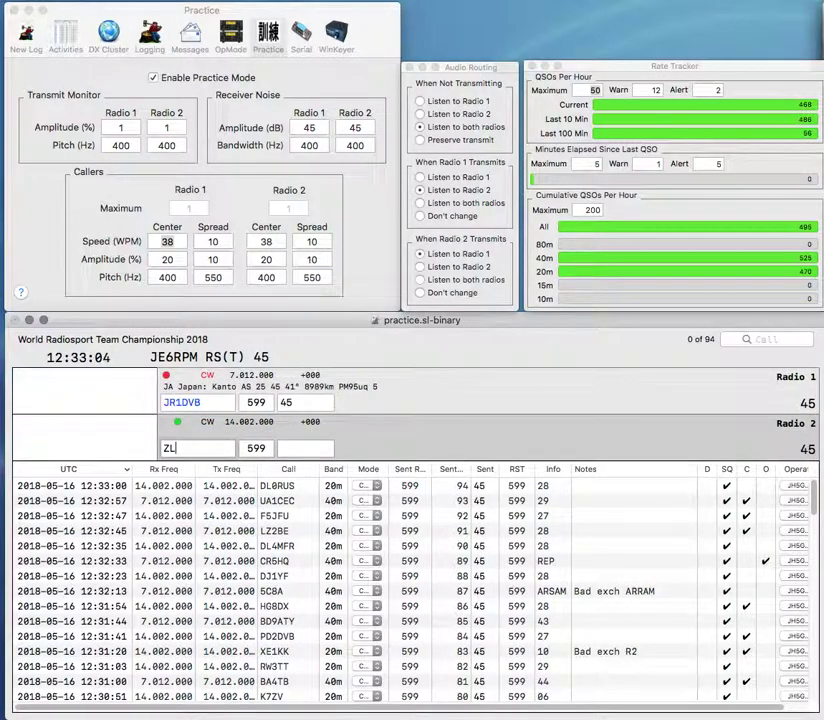
key("Return")
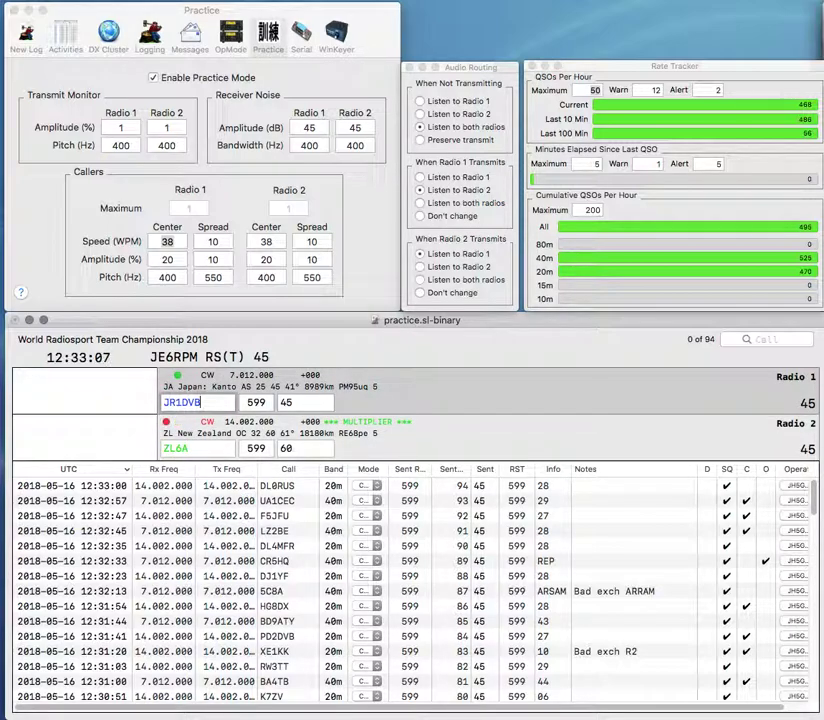
key("Return")
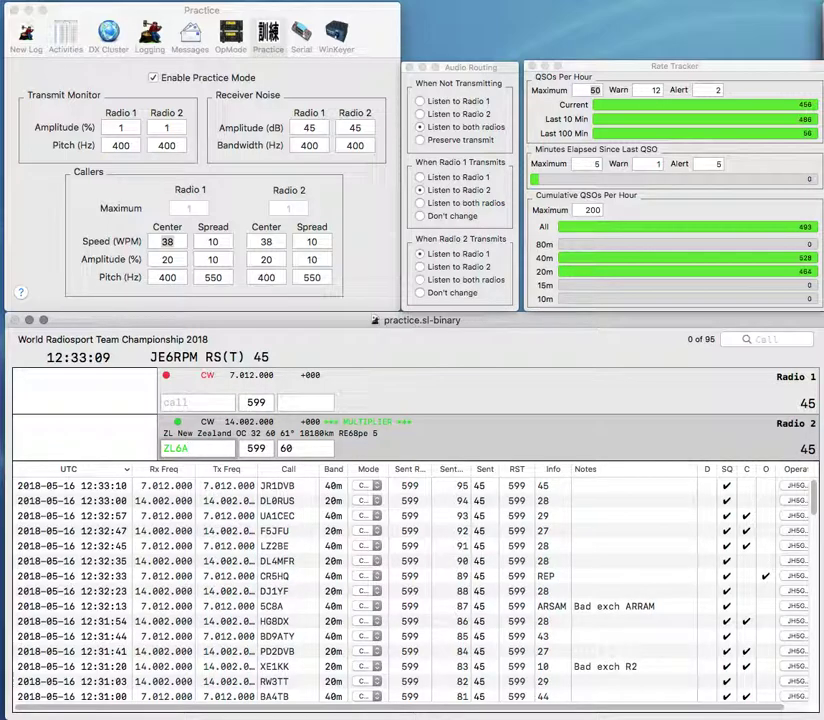
type("N")
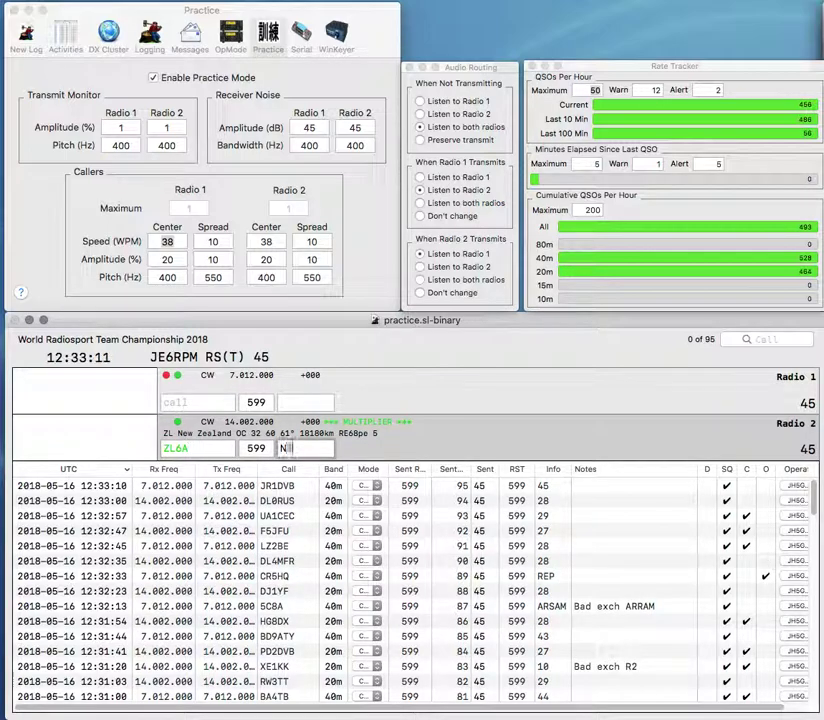
type("ZART")
key("Return")
Step: Work and log PA6HQ on Radio 1 with exchange VERON, and enter the partial call X on Radio 2
type("PHQ")
type("A6HQ")
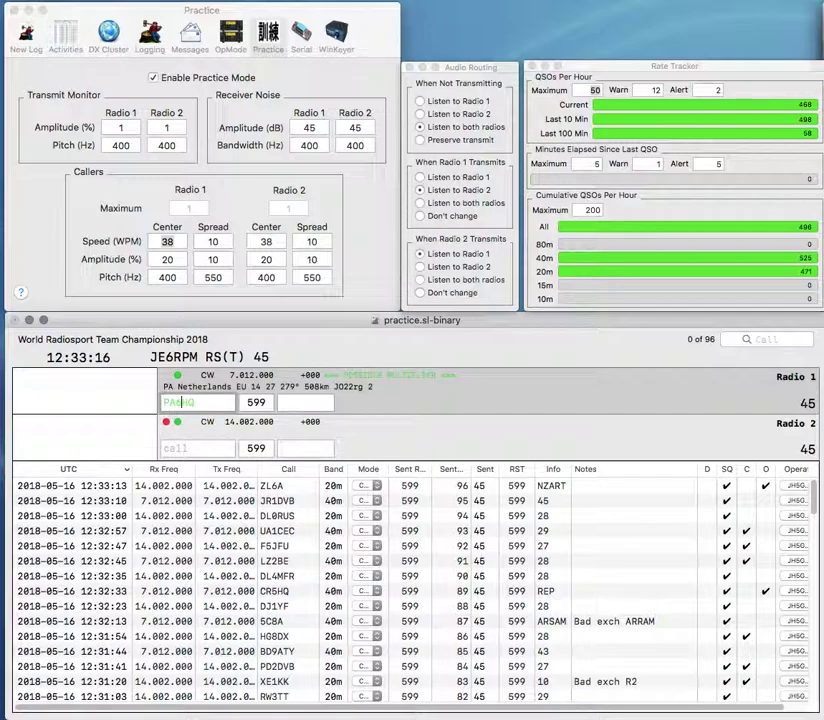
key("Return")
type("HX")
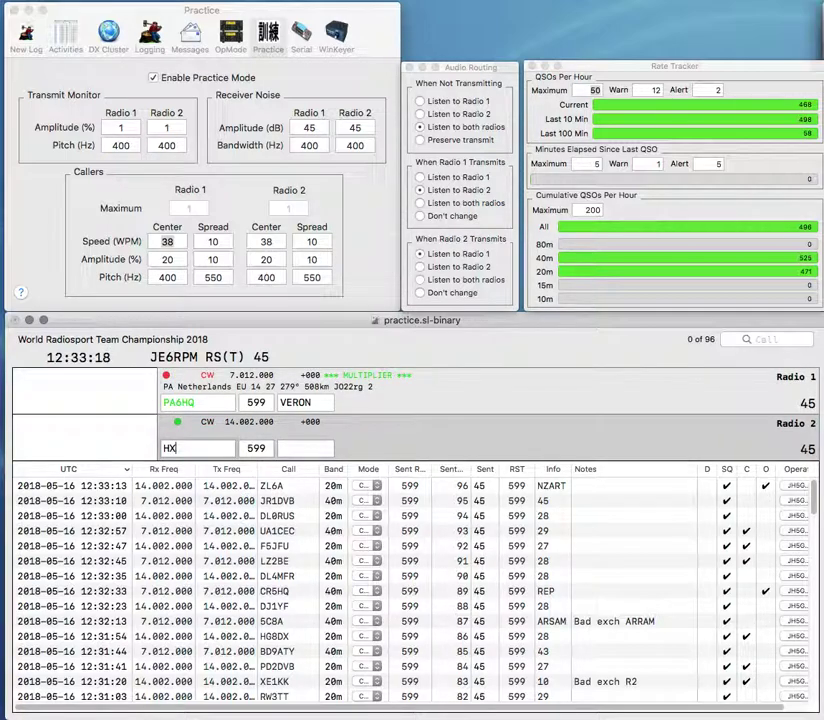
key("Delete")
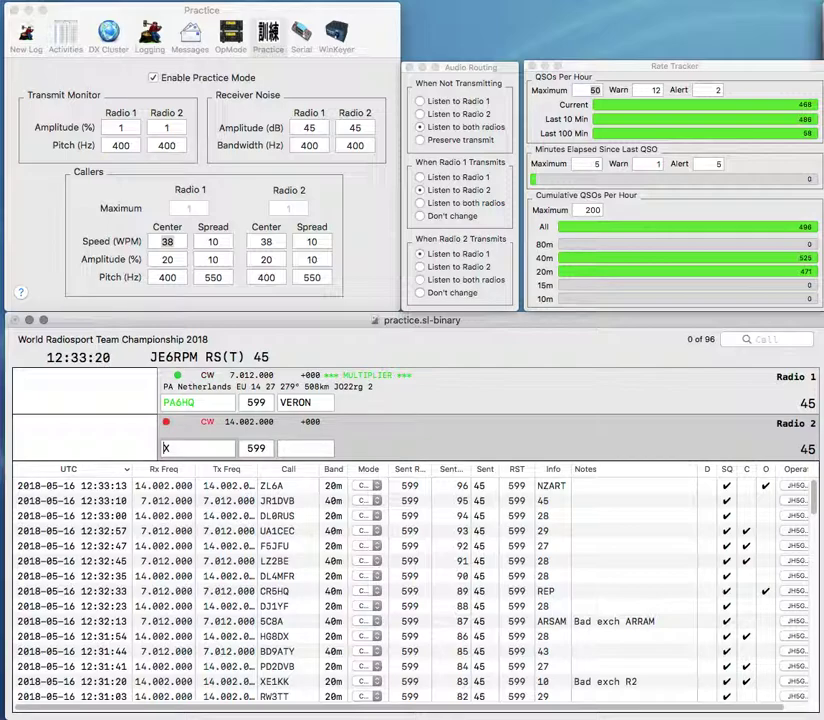
key("Return")
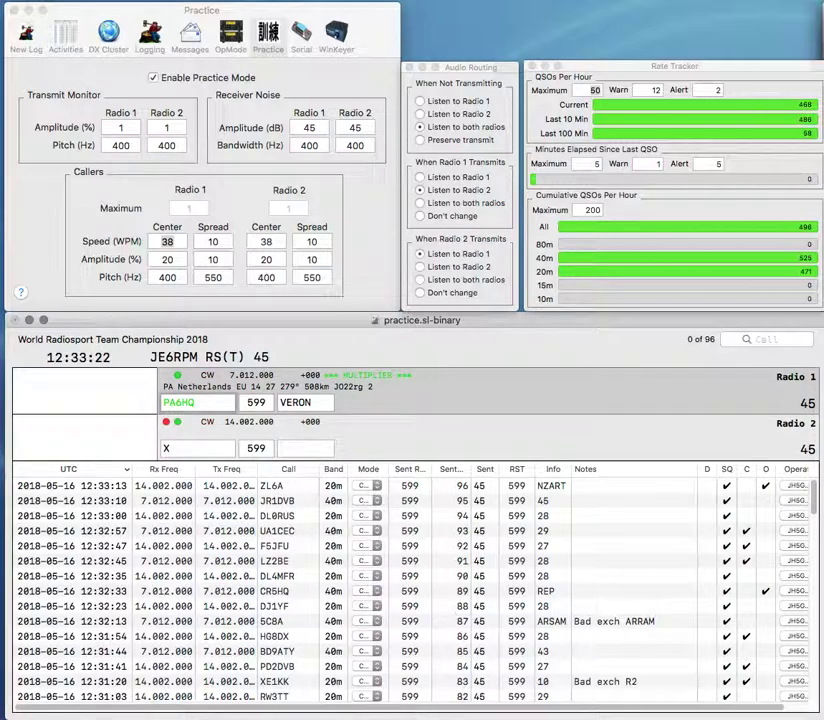
key("Return")
type("9Q")
key("Home")
type("U")
key("Return")
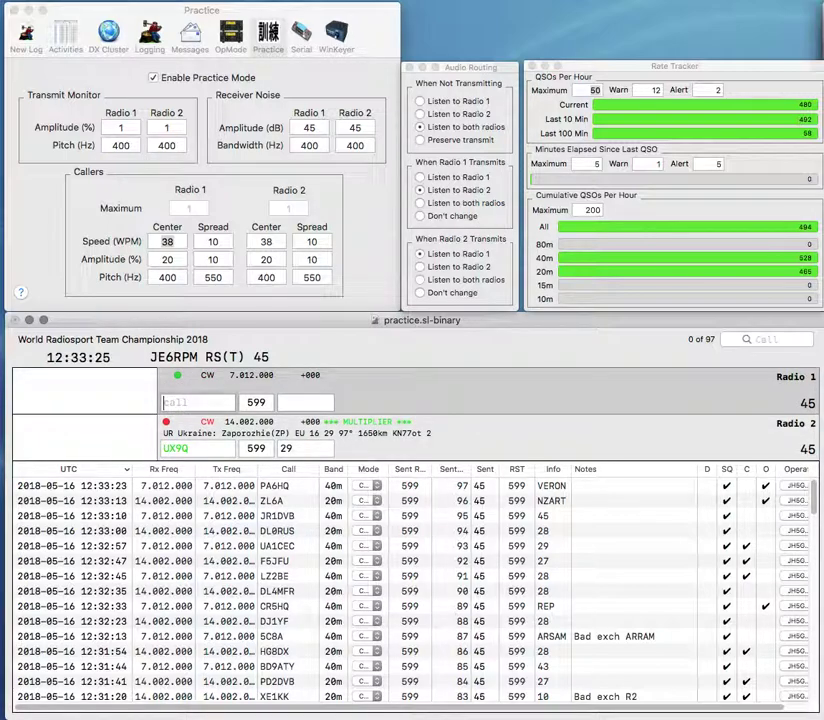
Step: Work W1AW/9 on Radio 1 with exchange ARRL, and log it together with the pending UX9Q contact on Radio 2
type("W1AW/9")
key("Return")
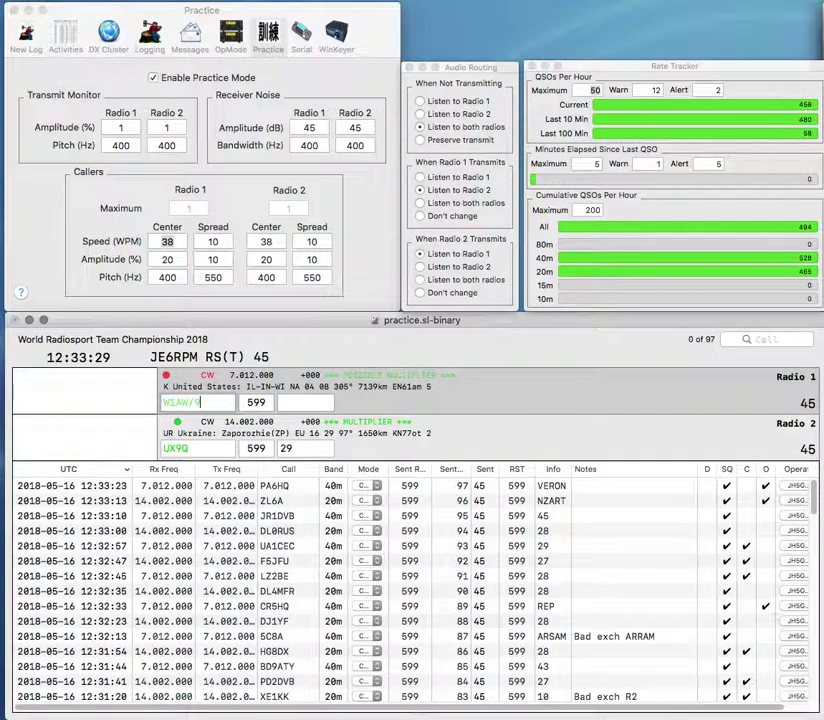
type("ARRL")
key("Return")
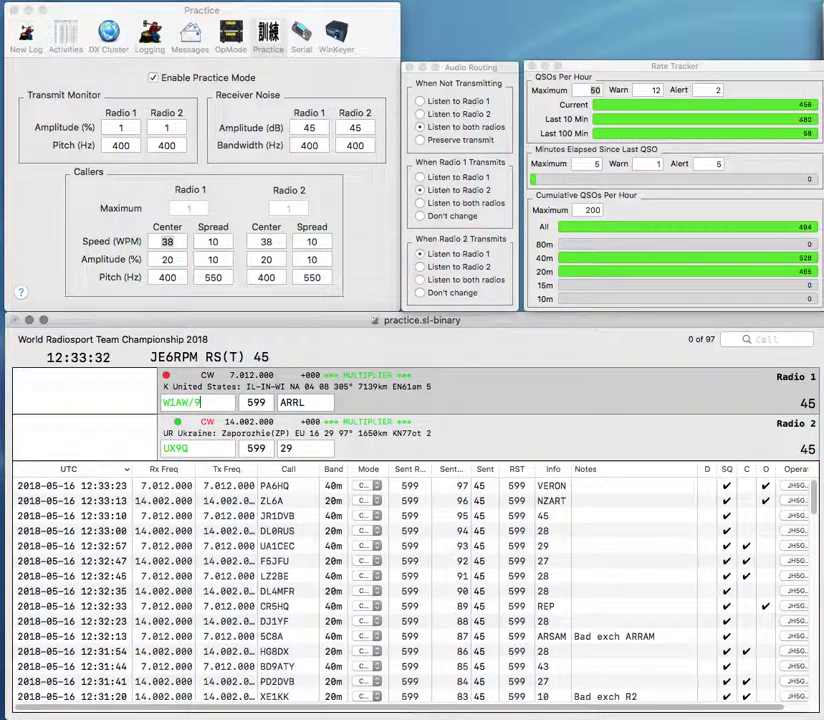
key("Tab")
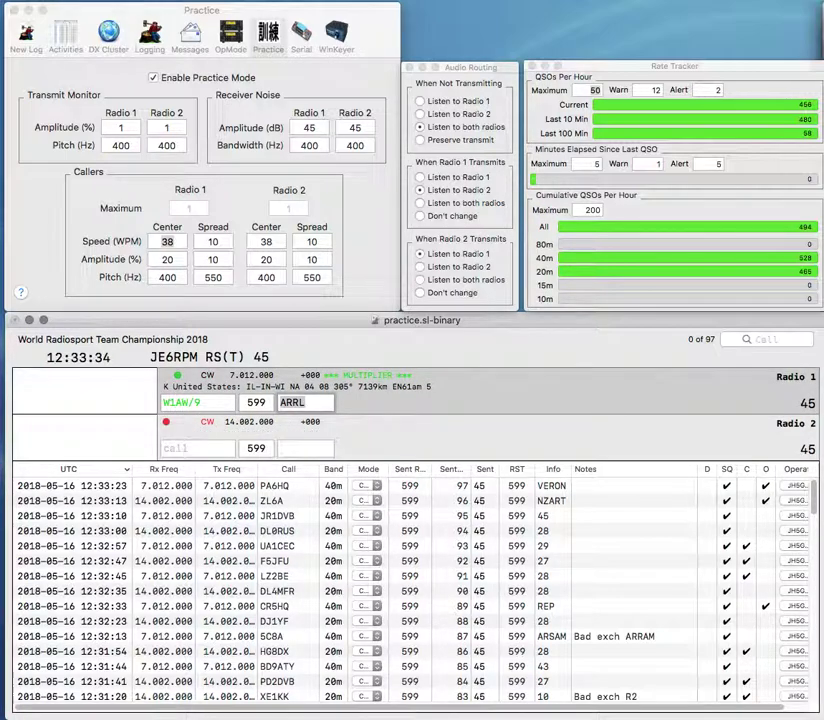
key("Return")
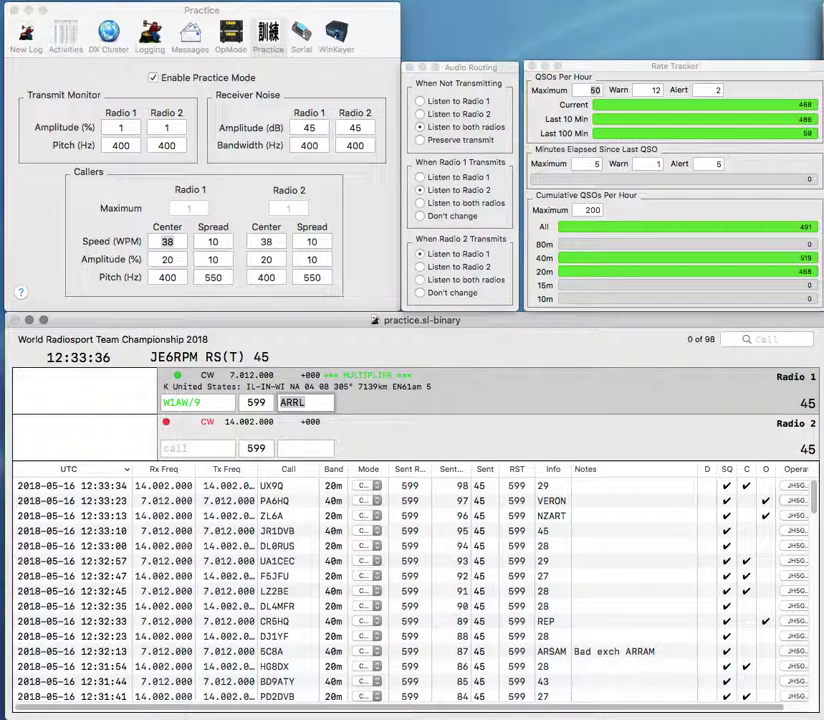
key("Return")
type("PA1P")
key("Return")
type("DL9K")
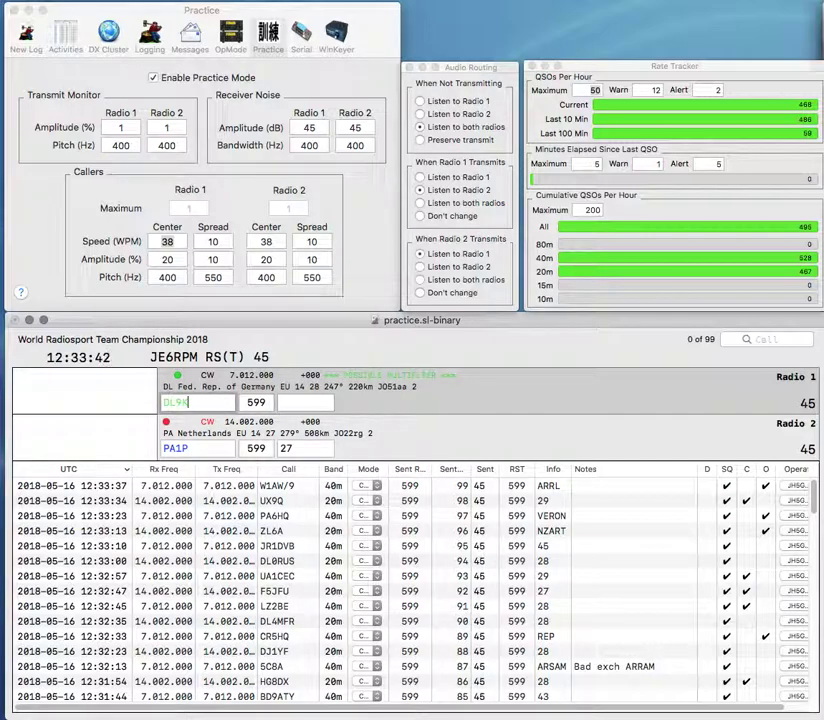
type("KE")
key("Return")
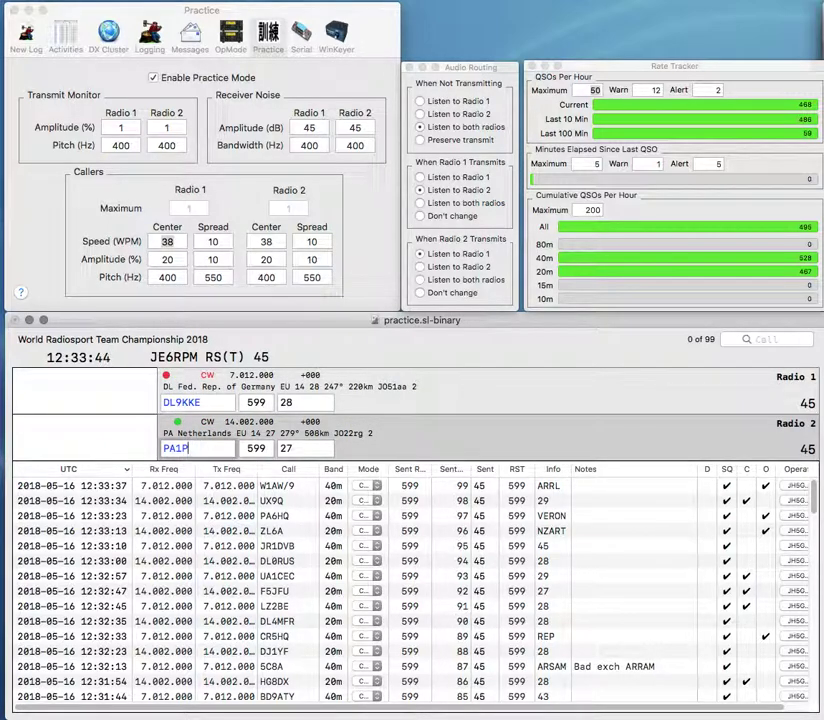
key("Return")
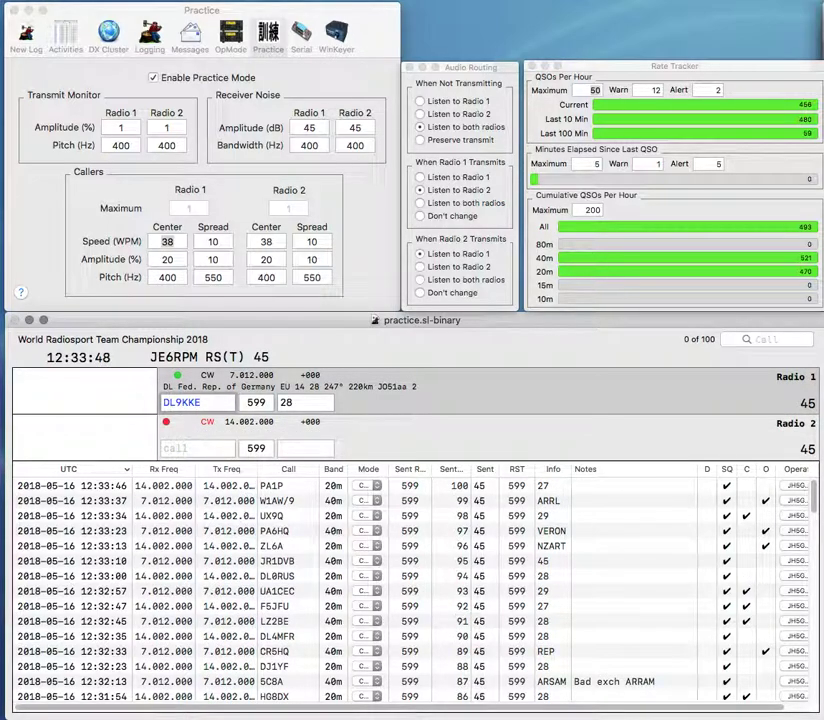
key("BackSpace")
key("BackSpace")
type("CE")
key("Return")
Step: Answer N4LMN on Radio 2 with exchange 08
type("LM")
key("Left")
key("Left")
type("N4LM")
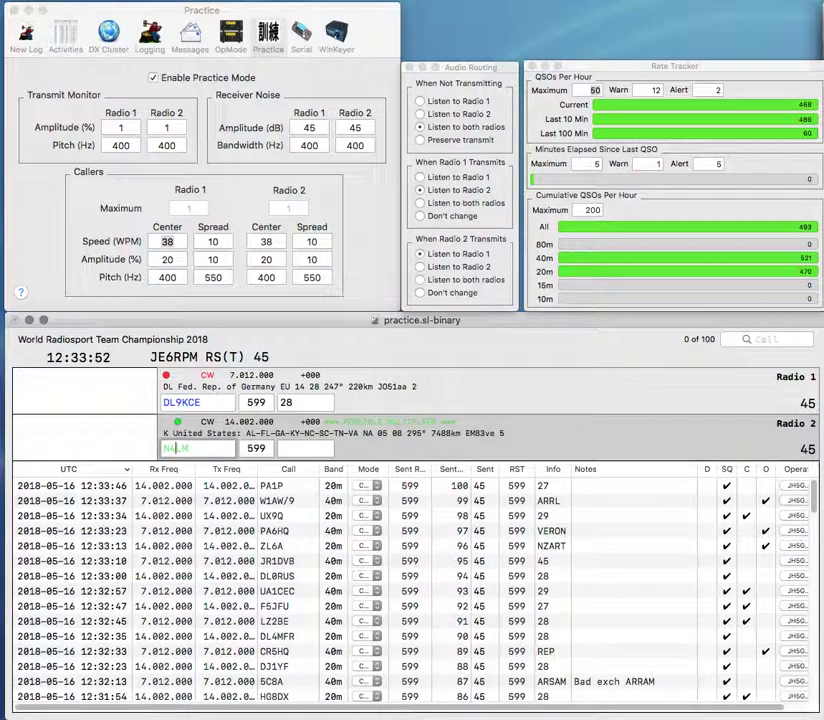
type("N")
key("Return")
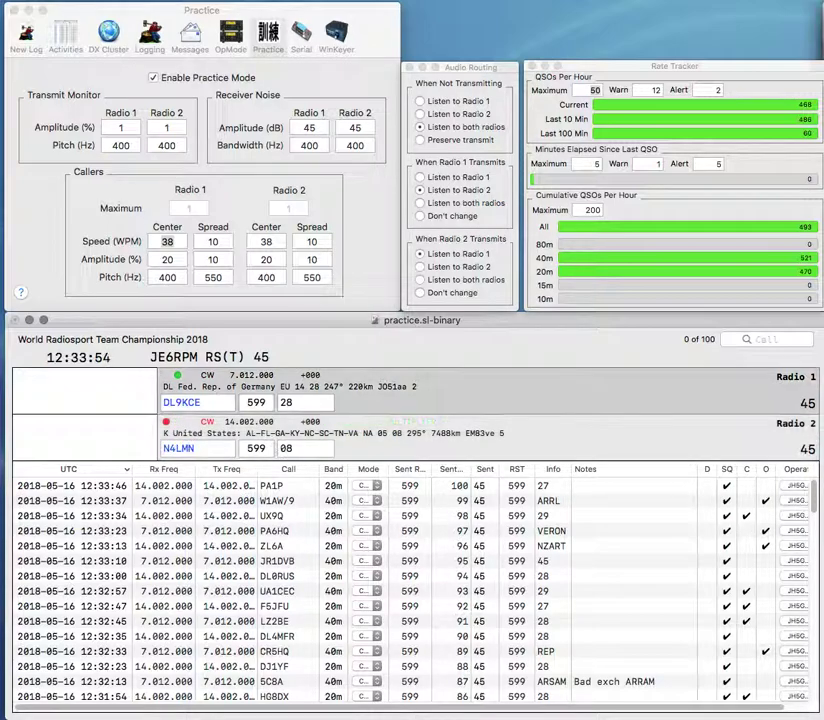
type("R1")
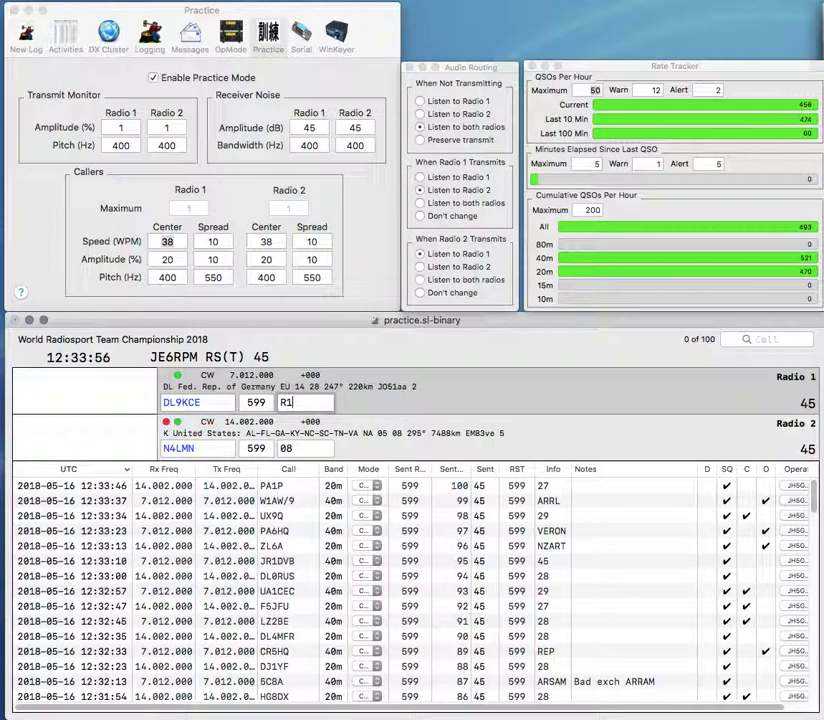
key("Return")
key("Tab")
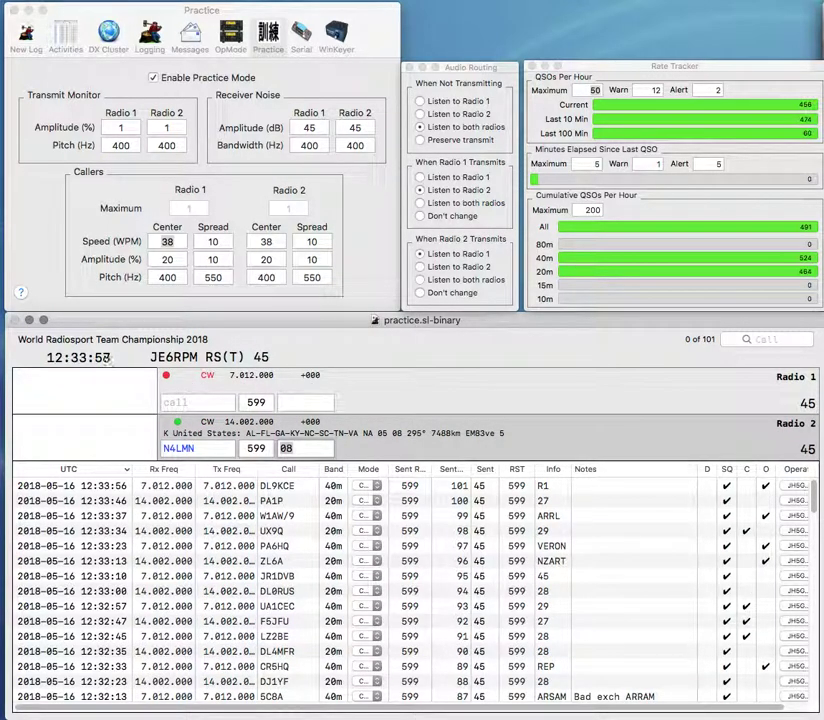
key("Return")
Step: Work KN0A on Radio 1 with exchange 07 and OK1LRD on Radio 2 with exchange 28, logging both contacts
type("KN0A")
key("space")
type("07OK1LR")
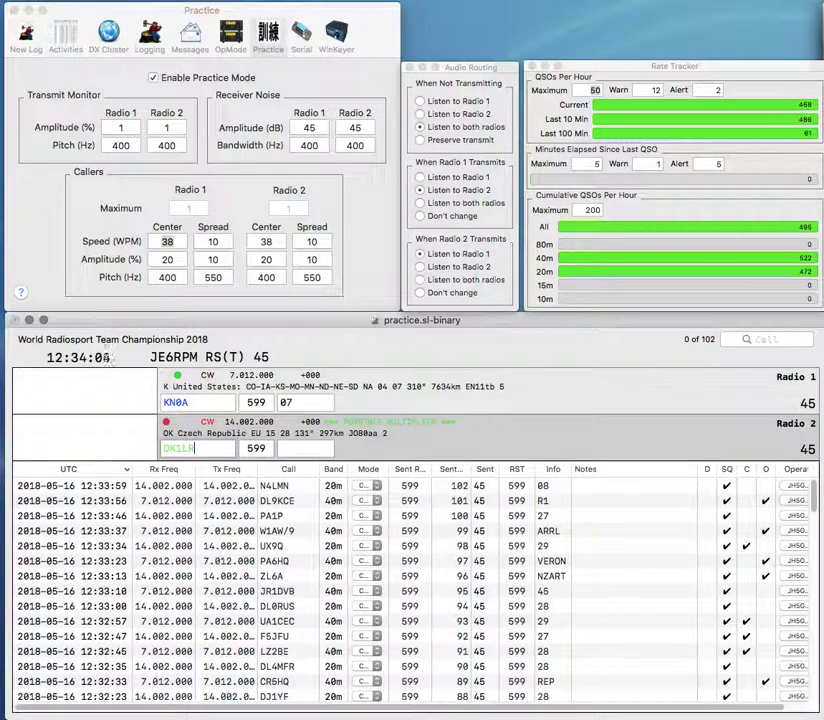
type("D")
key("space")
type("28")
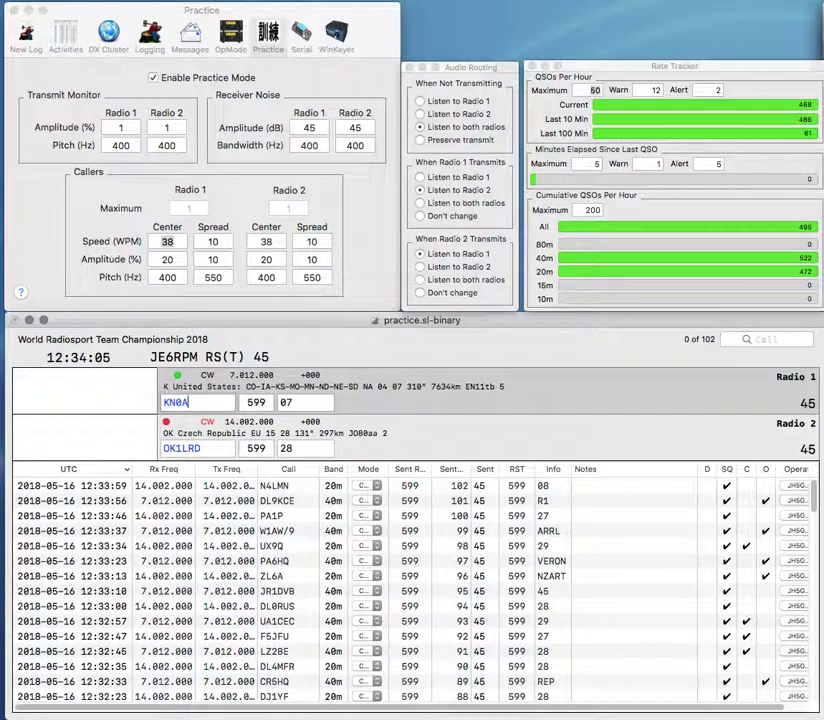
key("Return")
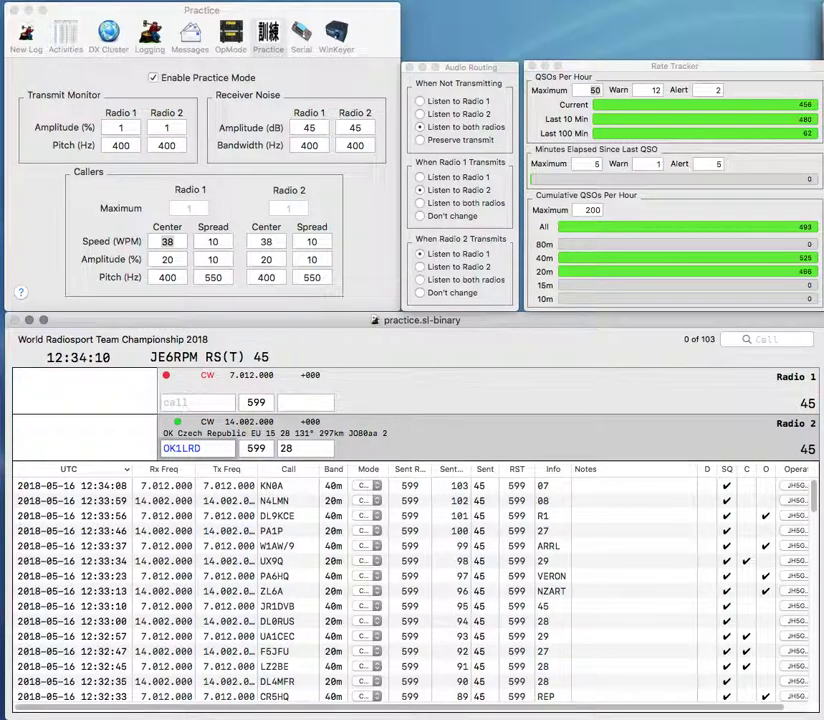
key("Return")
type("PA0FAW")
key("Return")
key("Down")
type("MU")
key("Up")
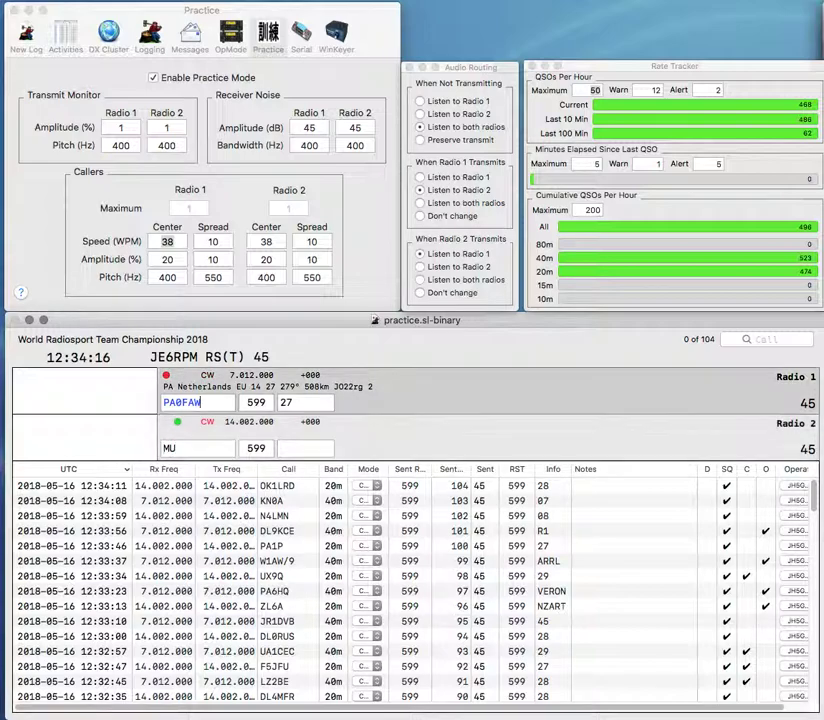
key("Tab")
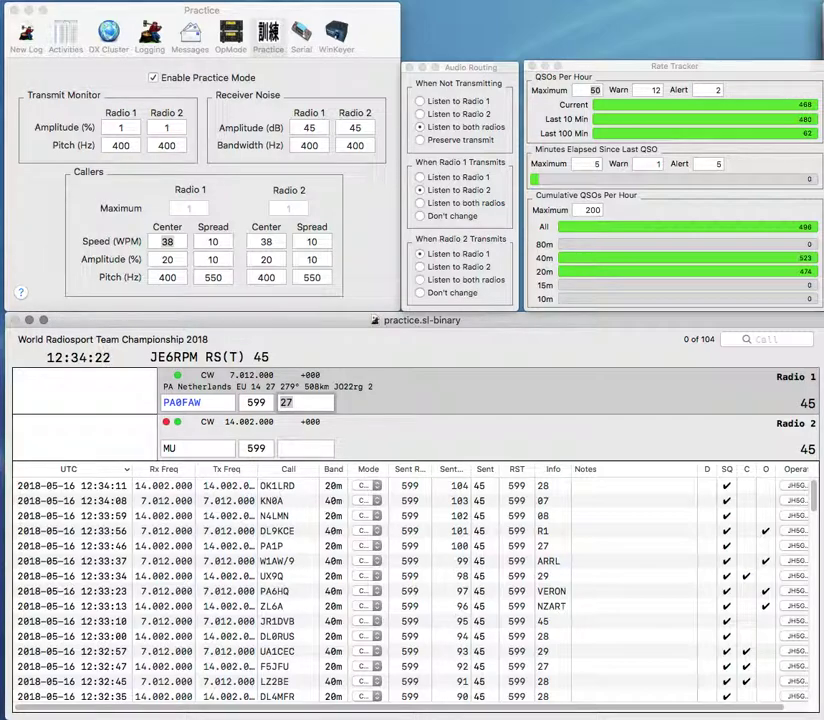
key("Return")
Step: Complete the Radio 2 call as N4MU with exchange 08, work LY3BA on Radio 1 with exchange 29, and log both contacts
type("N4")
key("space")
type("08")
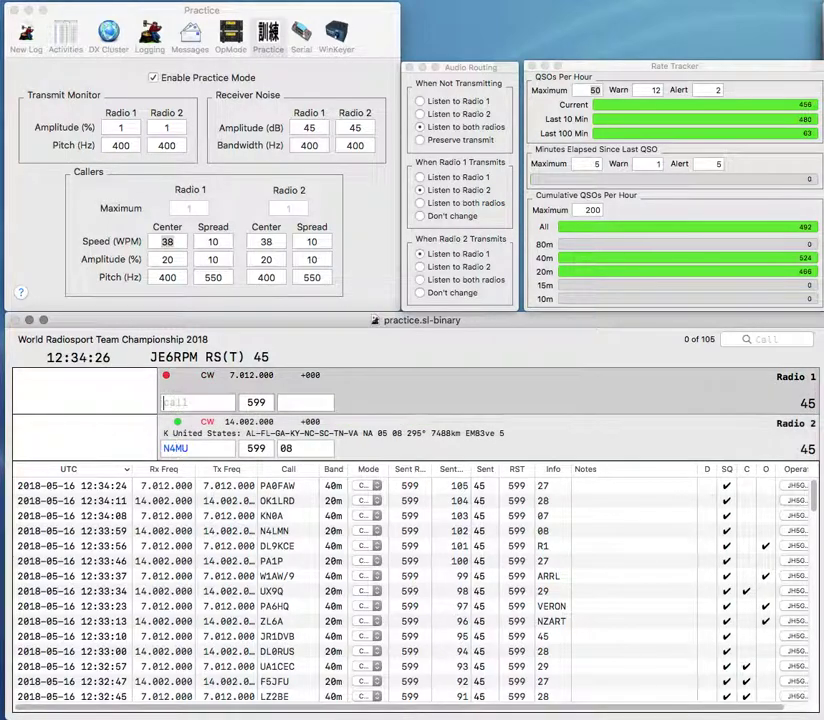
type("LY3BA")
key("space")
type("29")
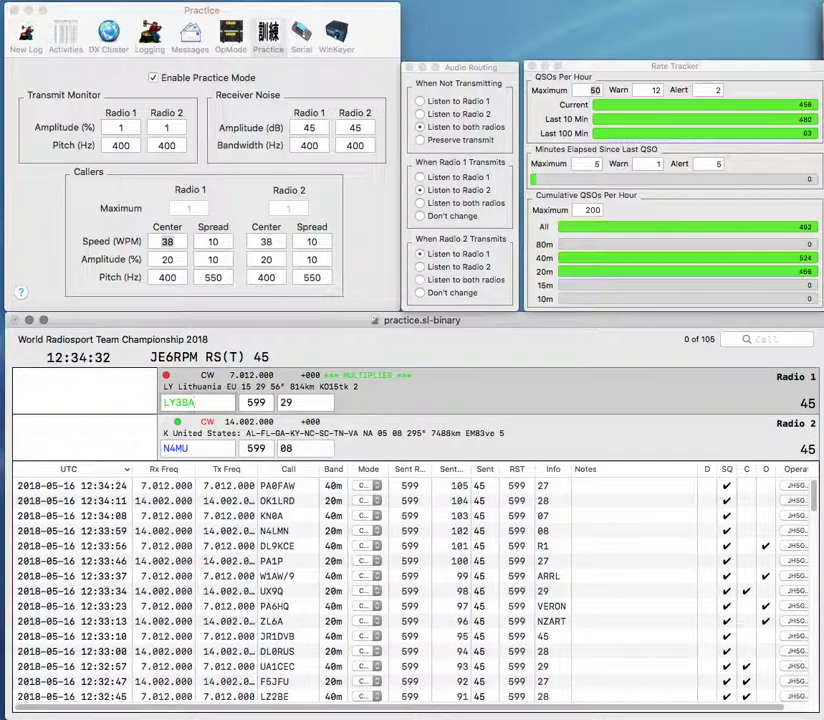
key("Return")
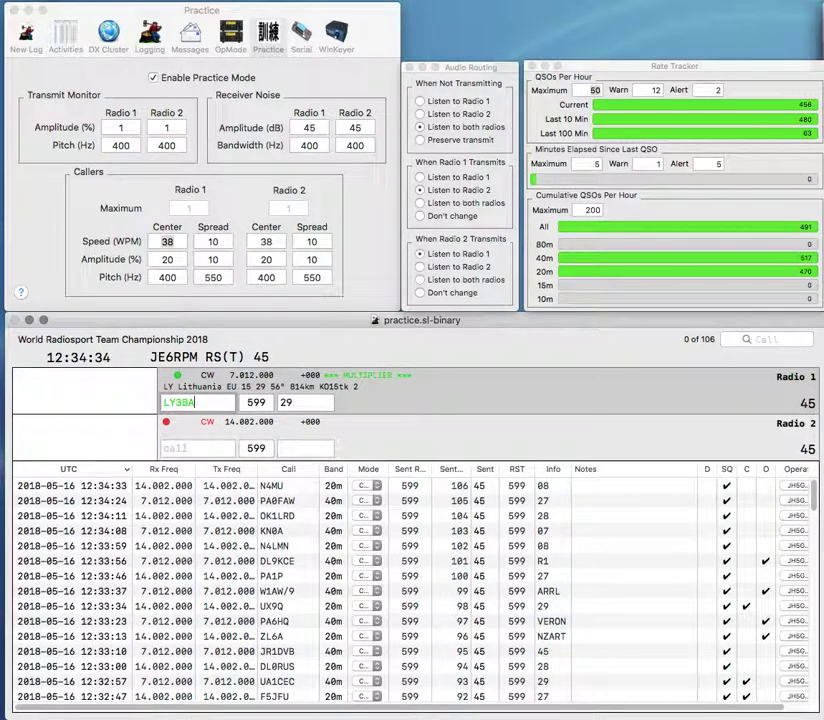
key("Return")
Step: Work AF2S on Radio 2 with exchange 08 and UA3SKV on Radio 1 with exchange 29, logging both contacts
type("AF2S")
key("Return")
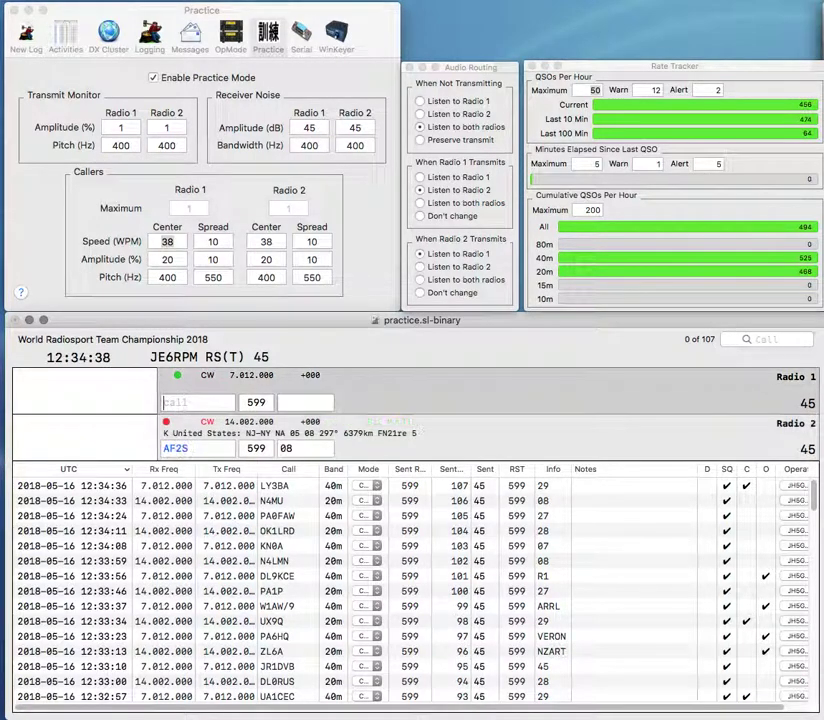
type("UA3S")
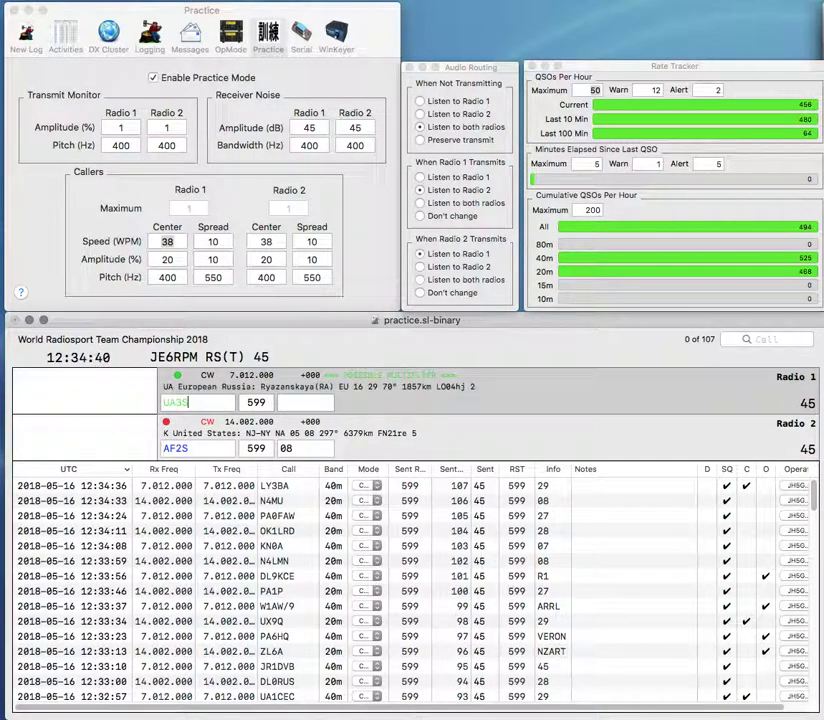
key("Return")
type("KV")
key("Return")
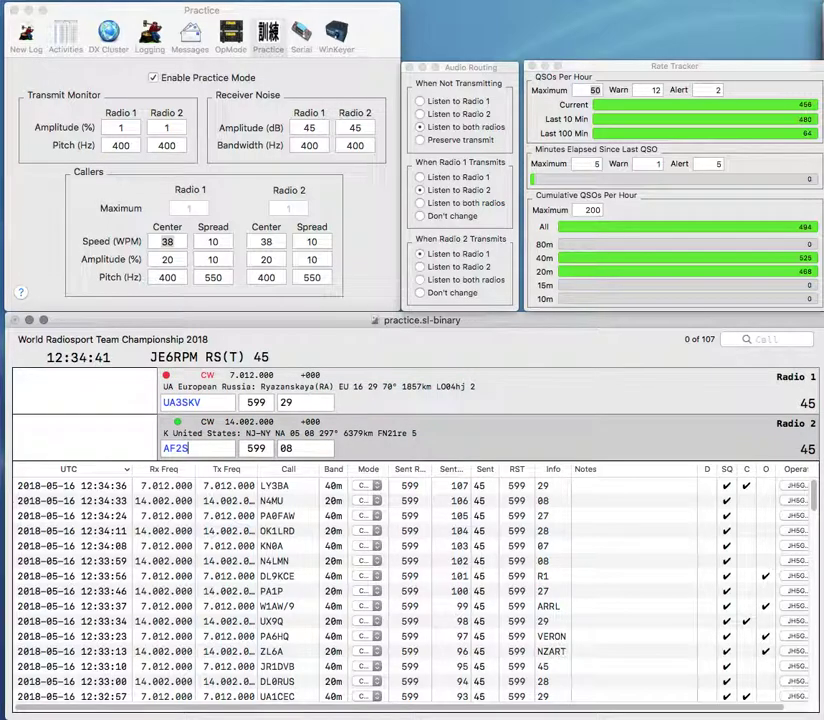
key("Return")
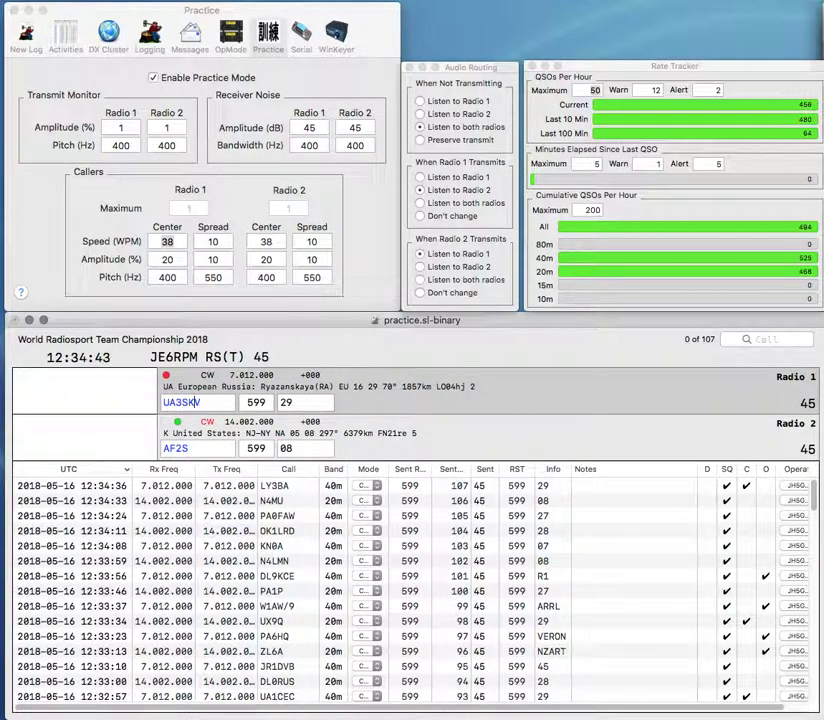
key("Return")
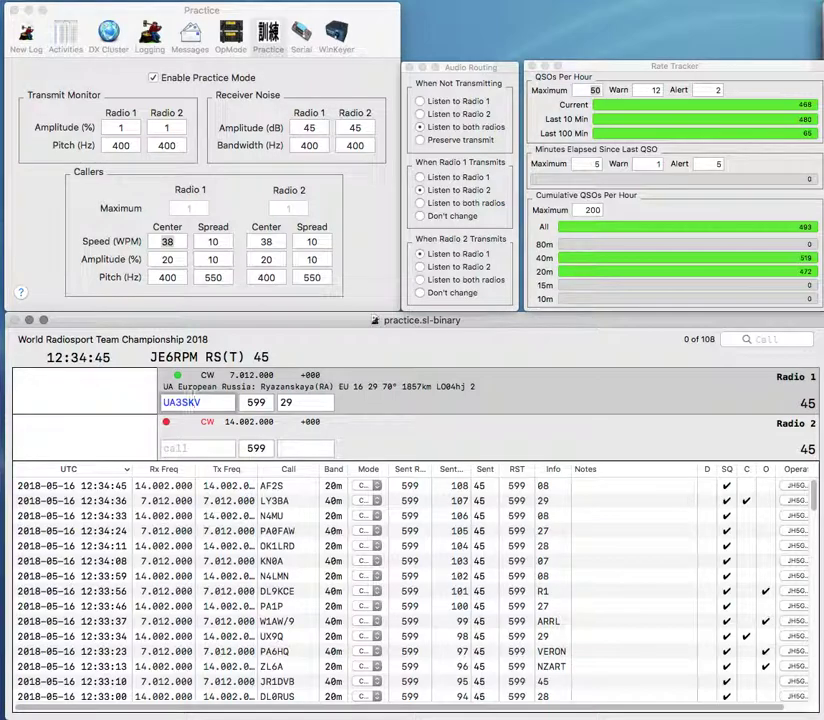
key("Return")
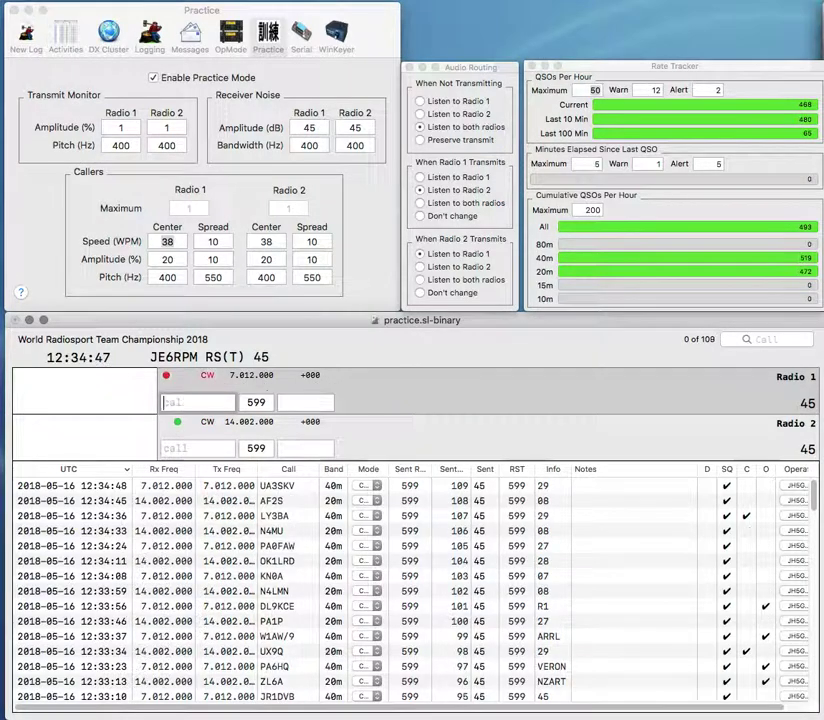
type("RT")
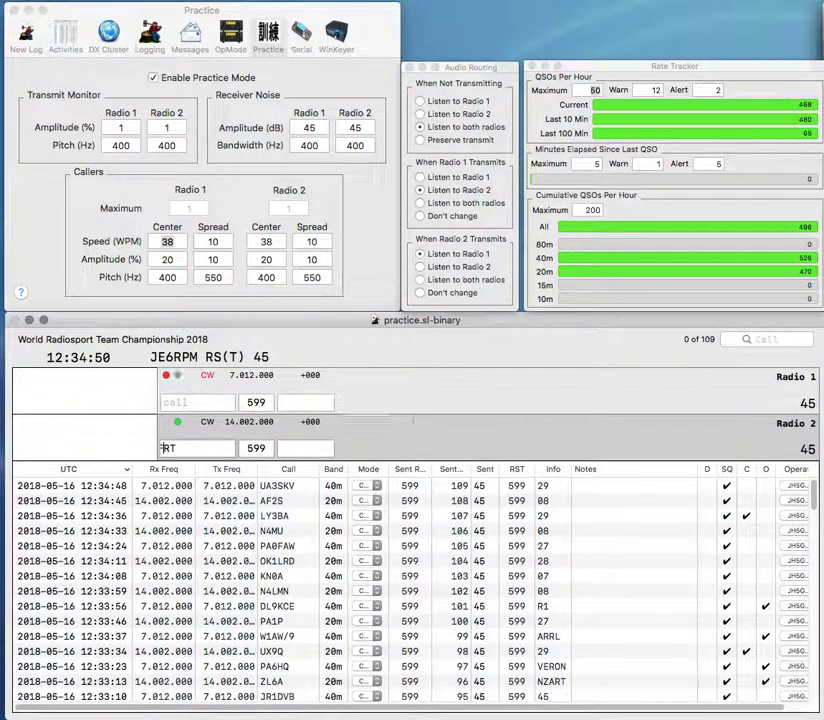
type("5")
key("Return")
type("PA3MM")
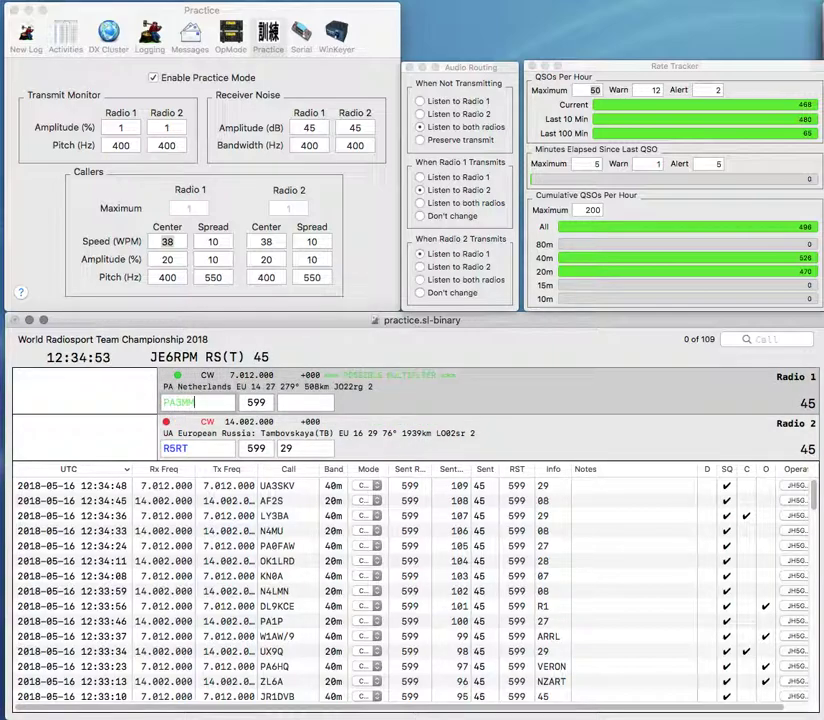
key("Return")
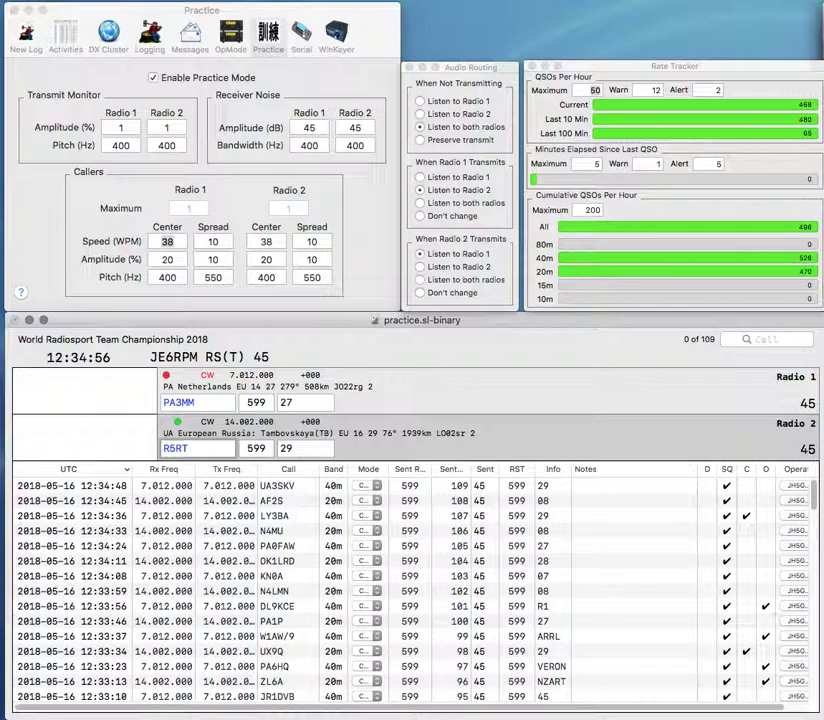
key("Return")
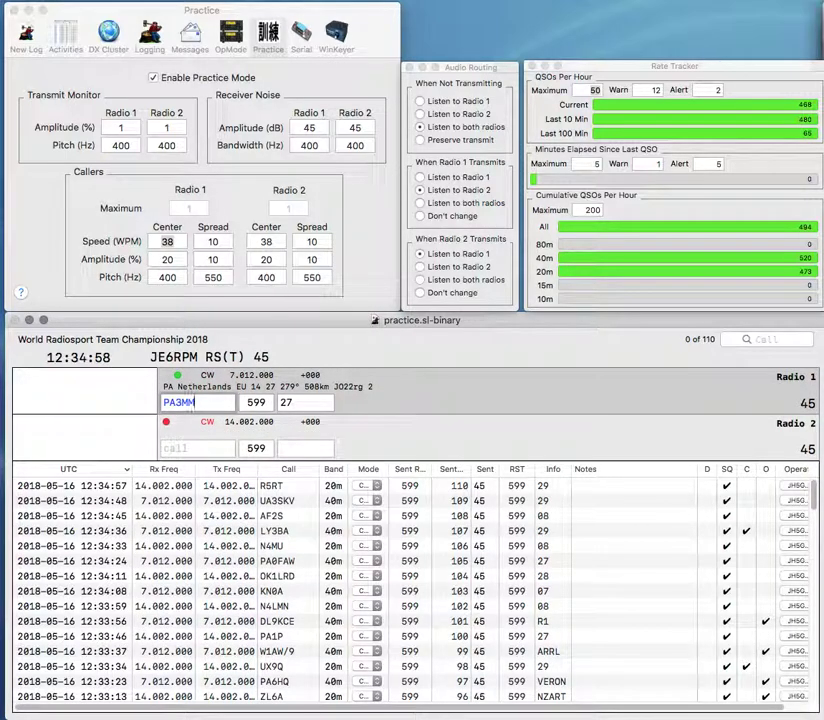
key("Return")
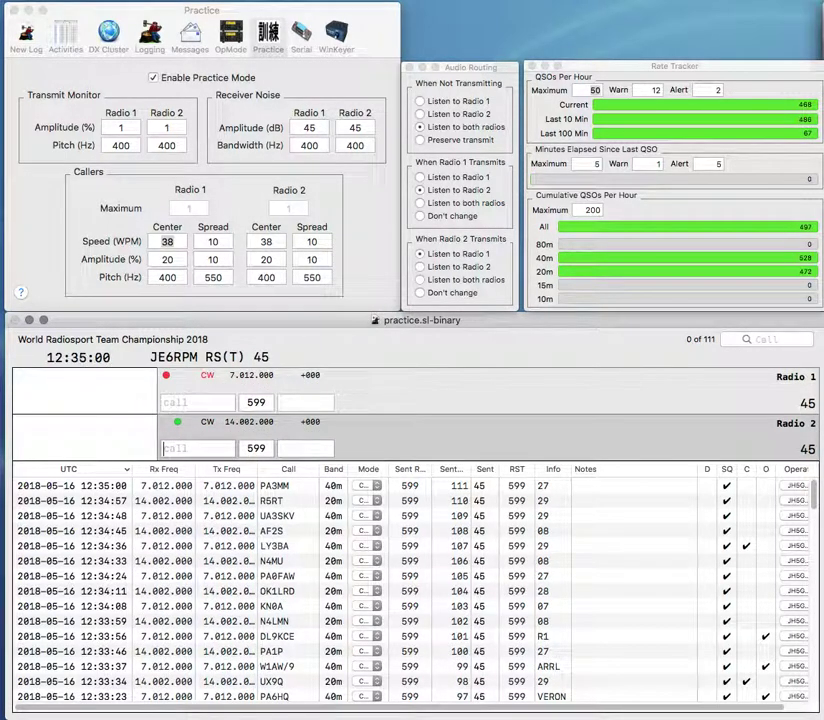
type("DF4")
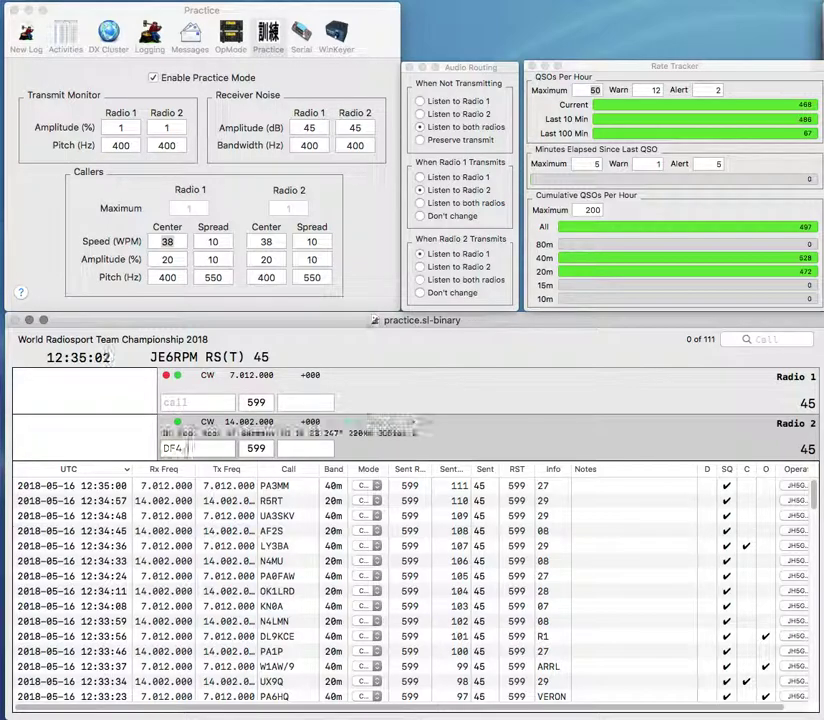
type("ZSIU1")
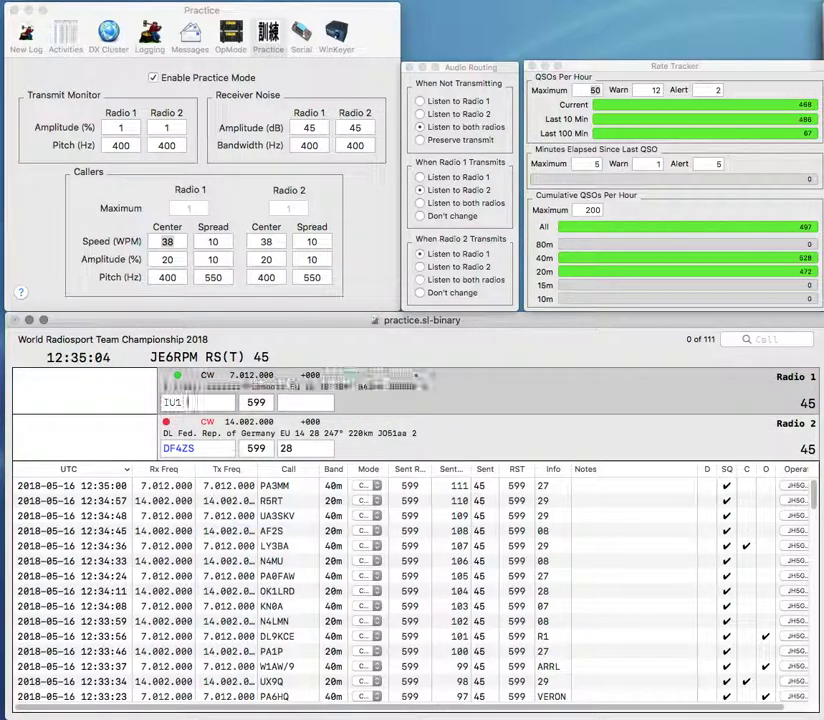
type("GMC")
key("Return")
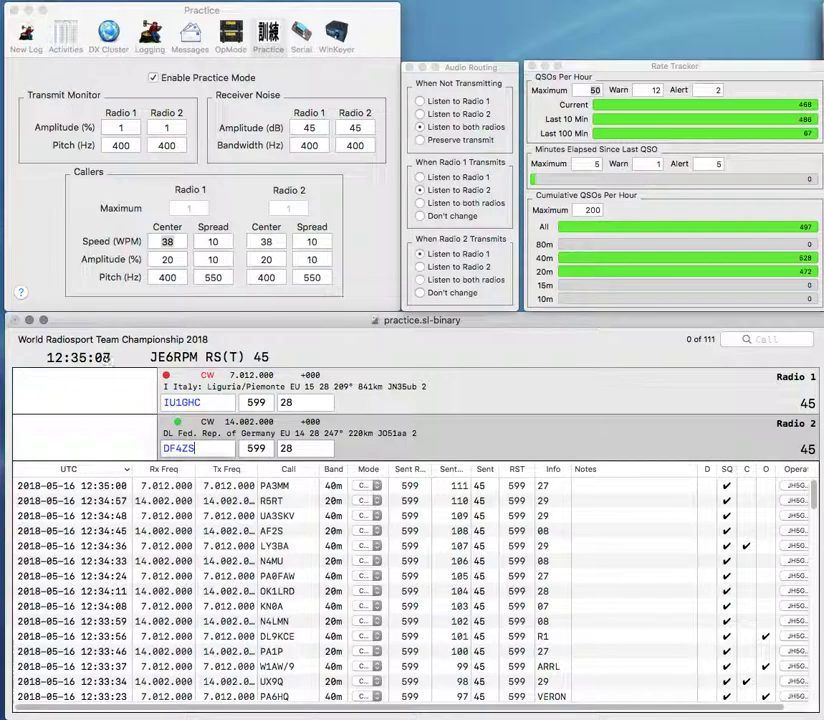
key("Return")
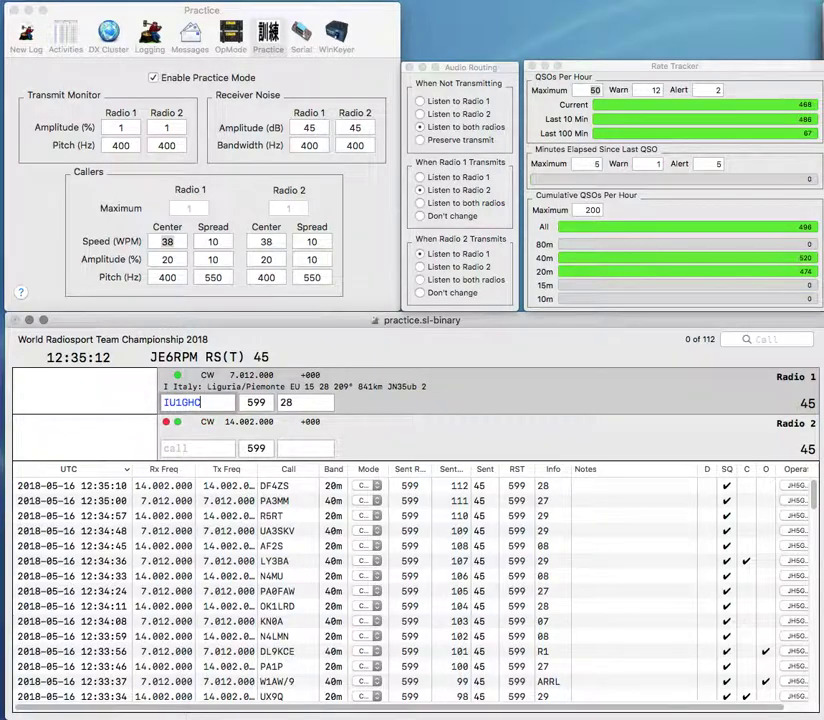
key("Return")
Step: Work WU7H on Radio 2 with exchange 06 and Z33F on Radio 1 with exchange 28, logging both contacts
type("WU7")
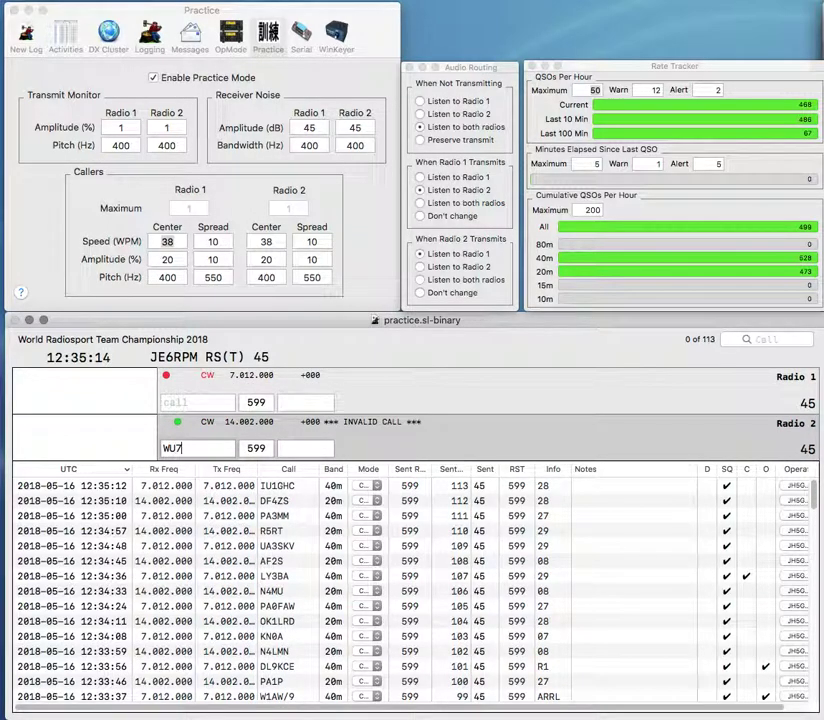
type("HZ33F")
key("Return")
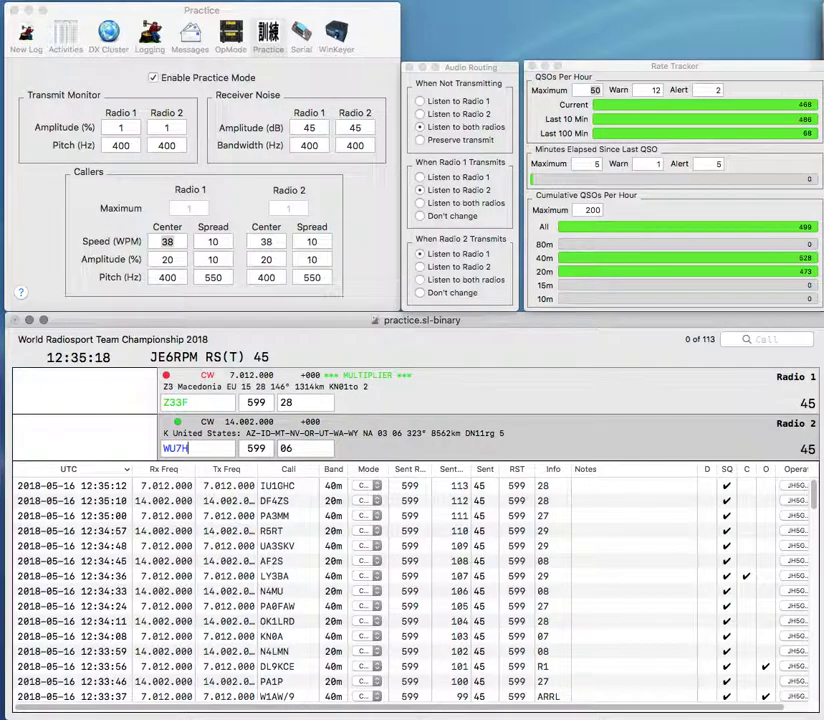
key("Return")
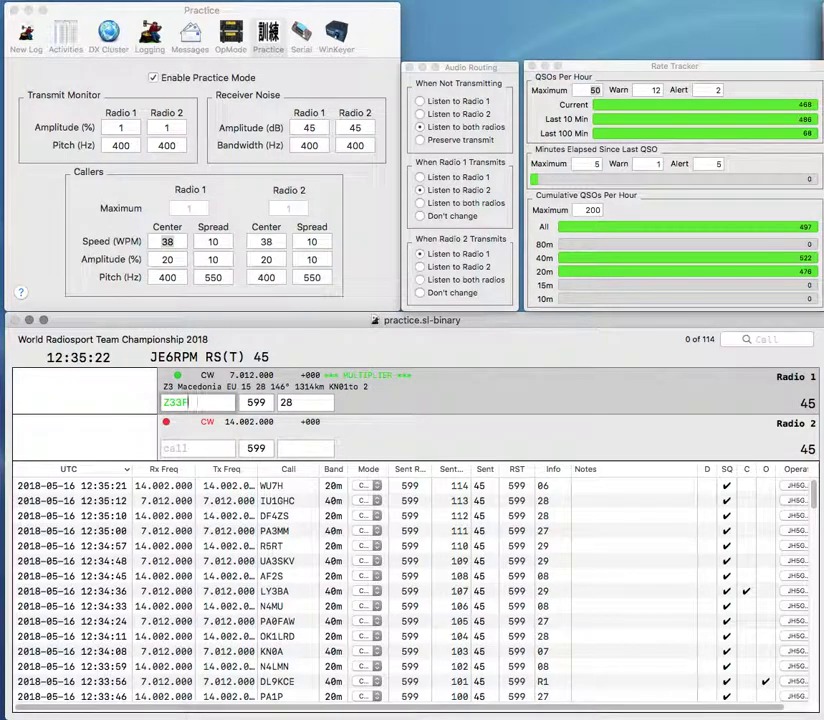
key("Return")
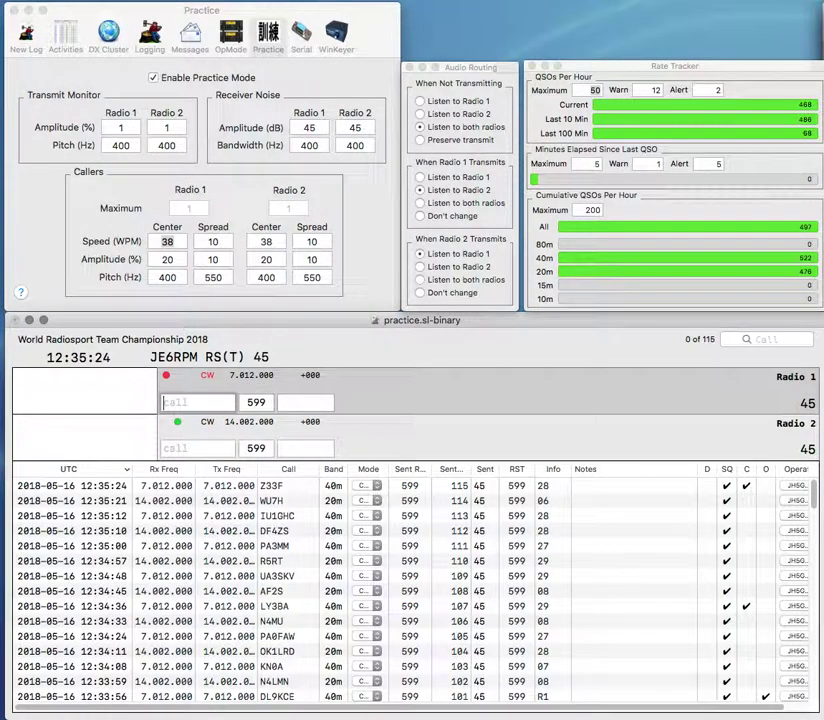
type("AA1WA")
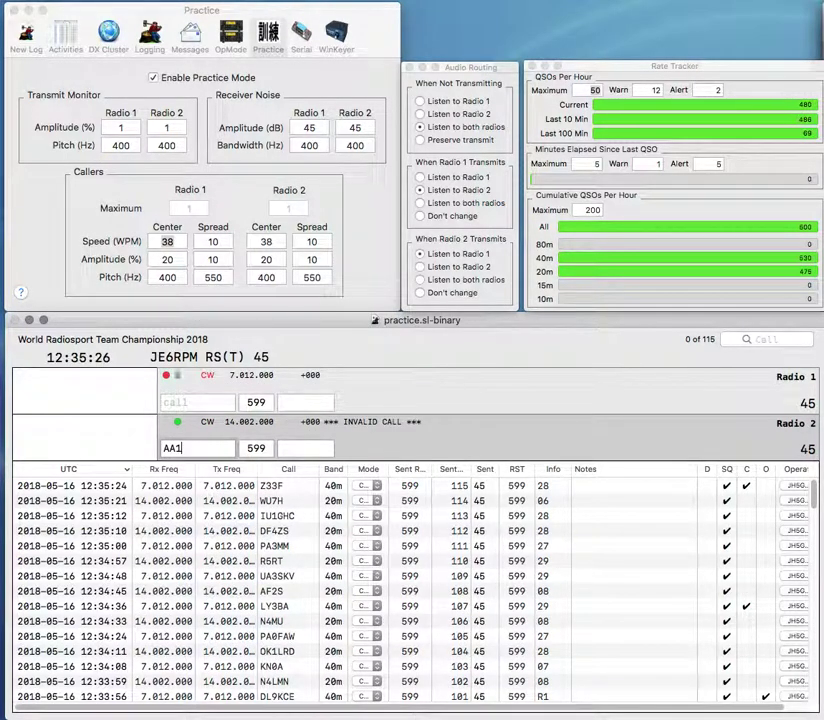
key("Return")
type("EA2R")
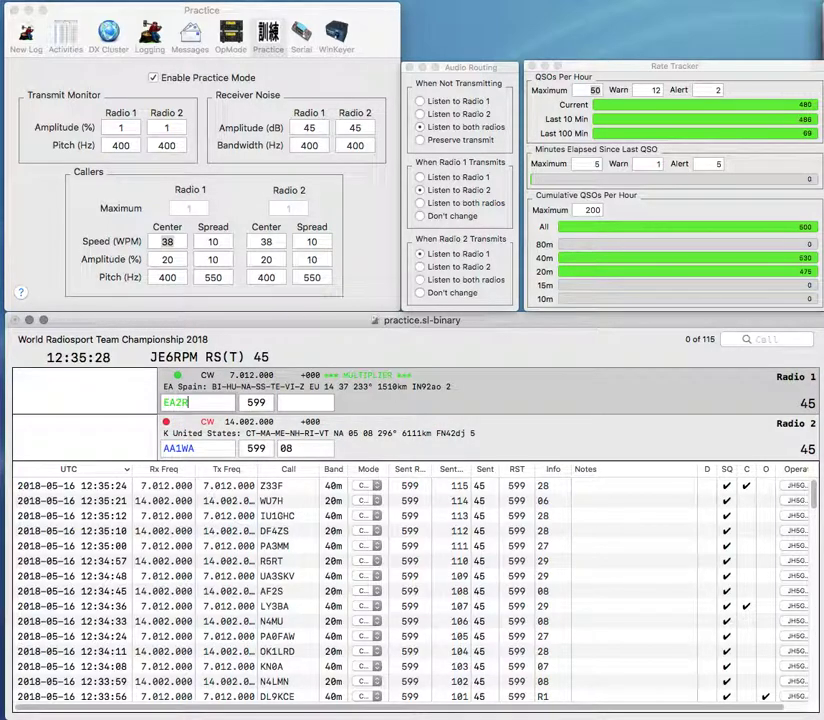
type("C")
key("space")
type("37")
key("Return")
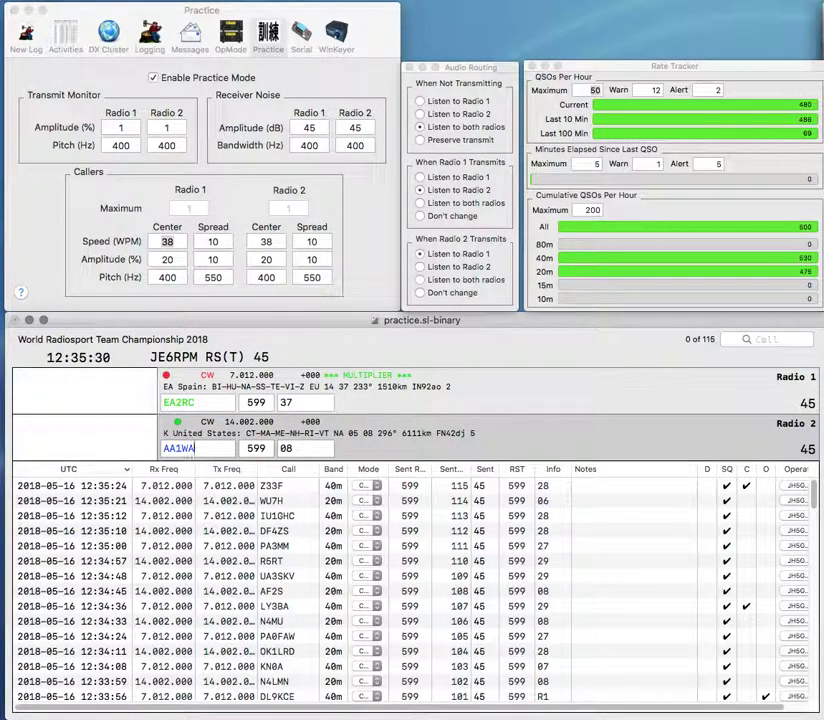
key("Return")
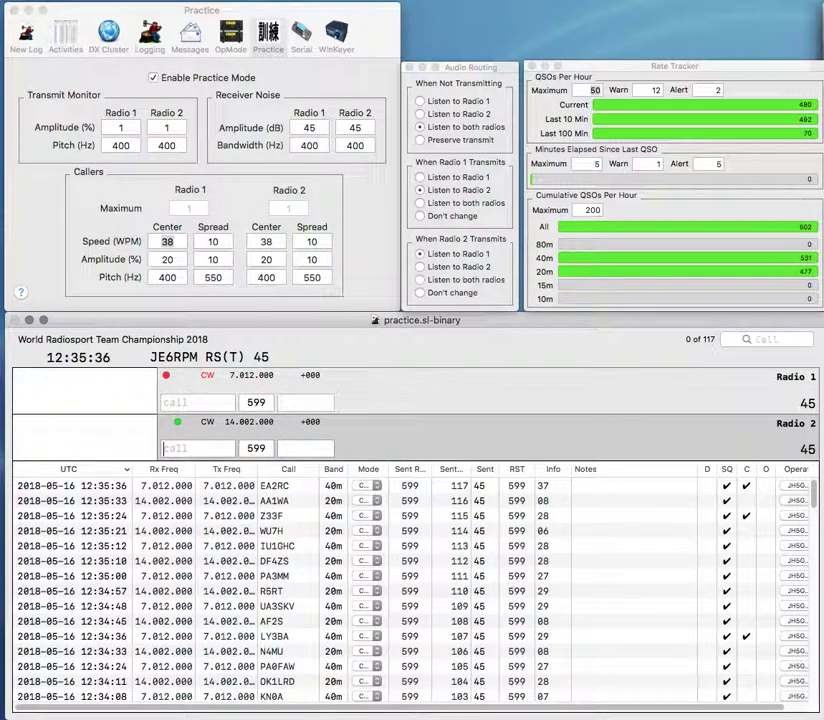
type("SK9HQ")
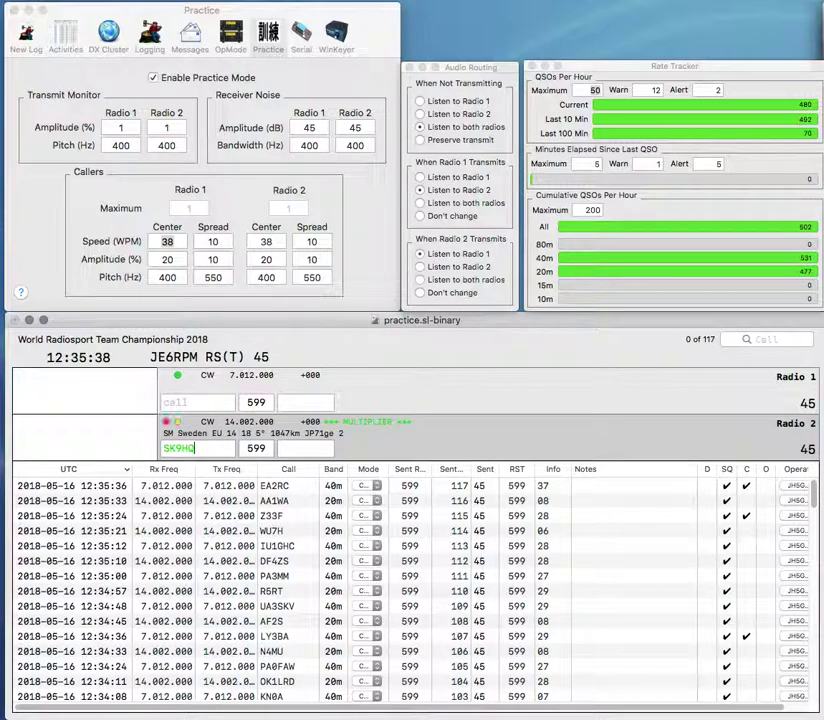
type("DL8UIL")
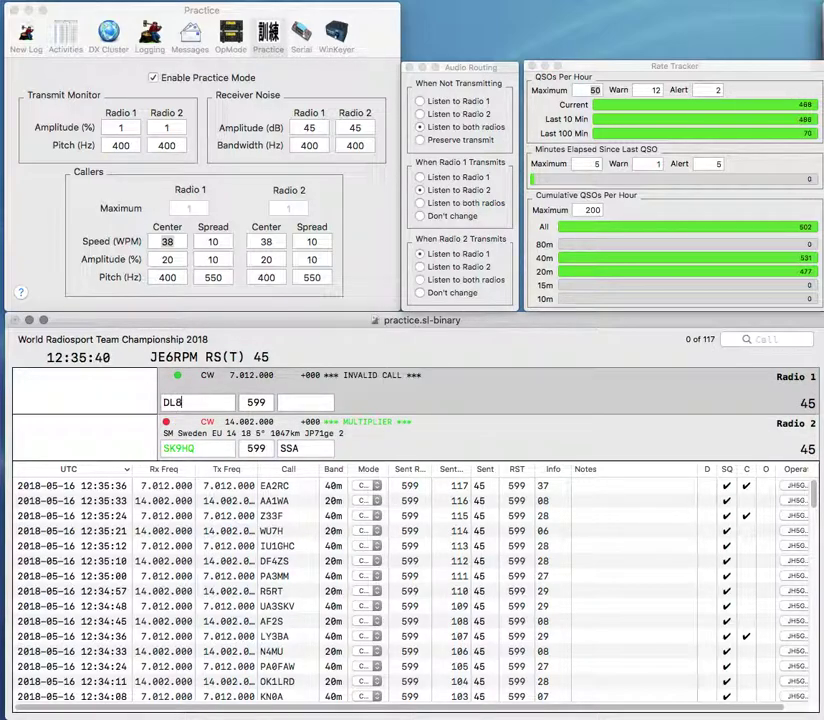
key("Return")
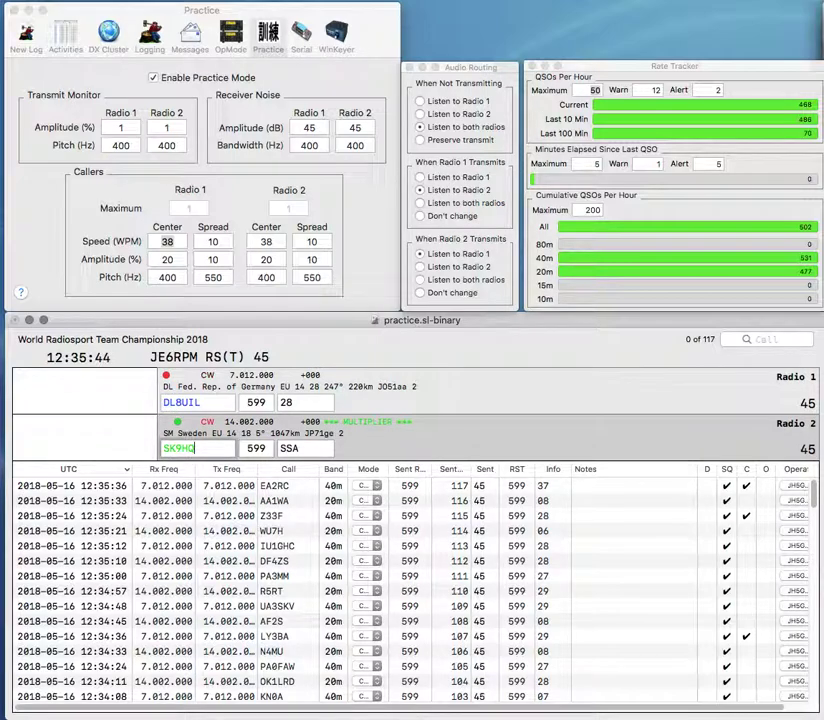
key("Return")
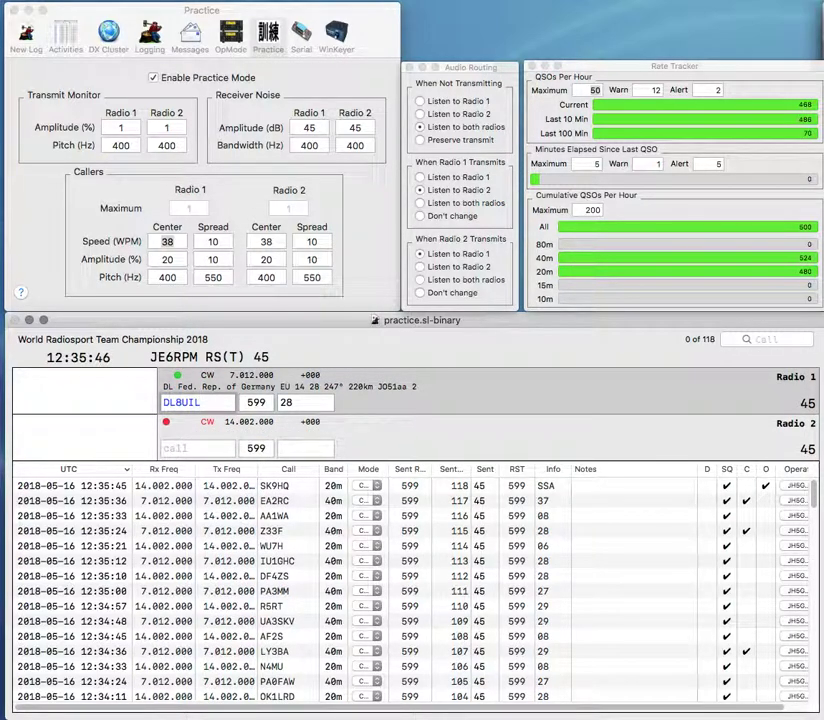
key("Return")
type("SP2ADY")
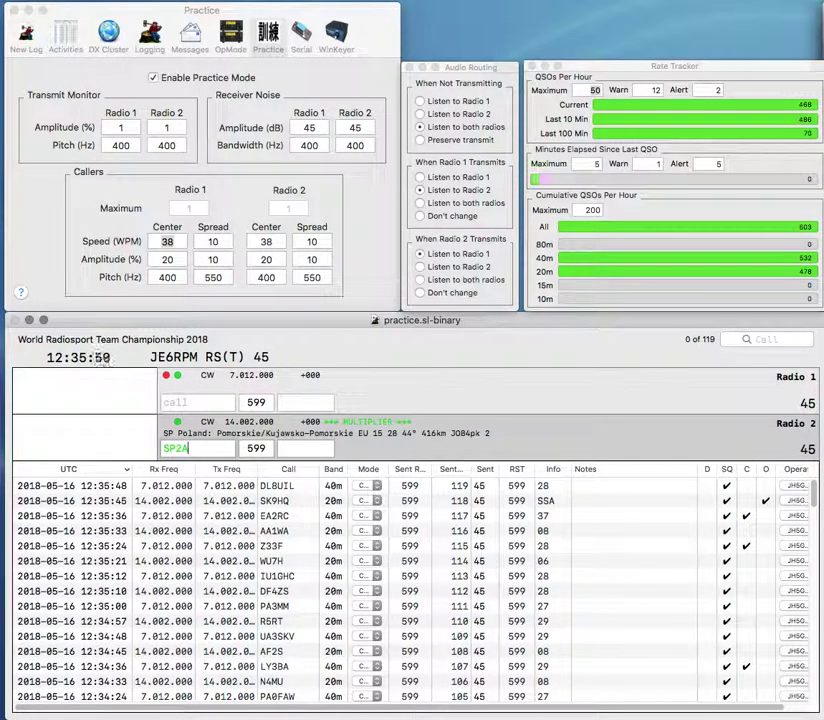
key("Return")
type("TW")
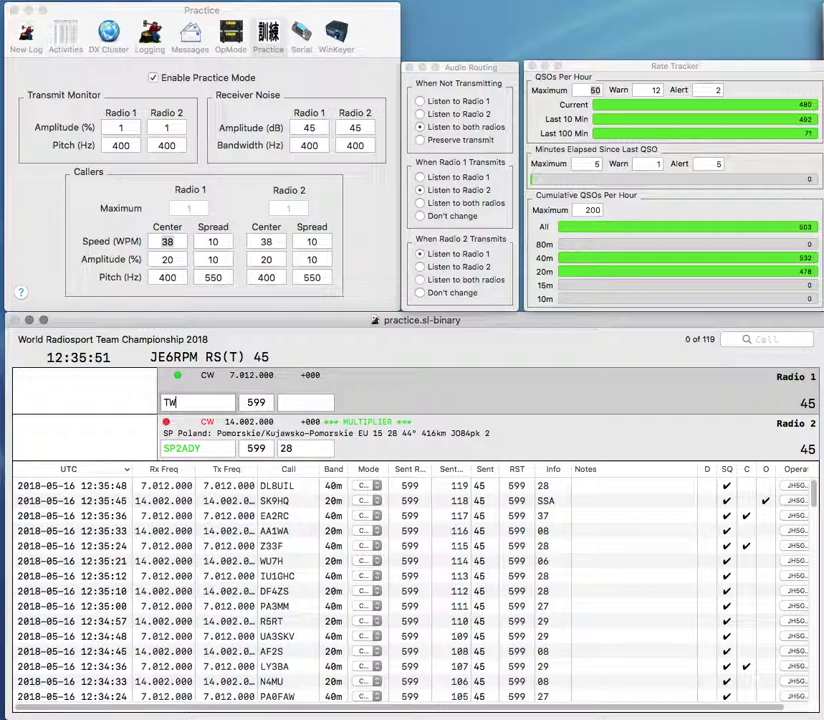
type("X4")
key("Return")
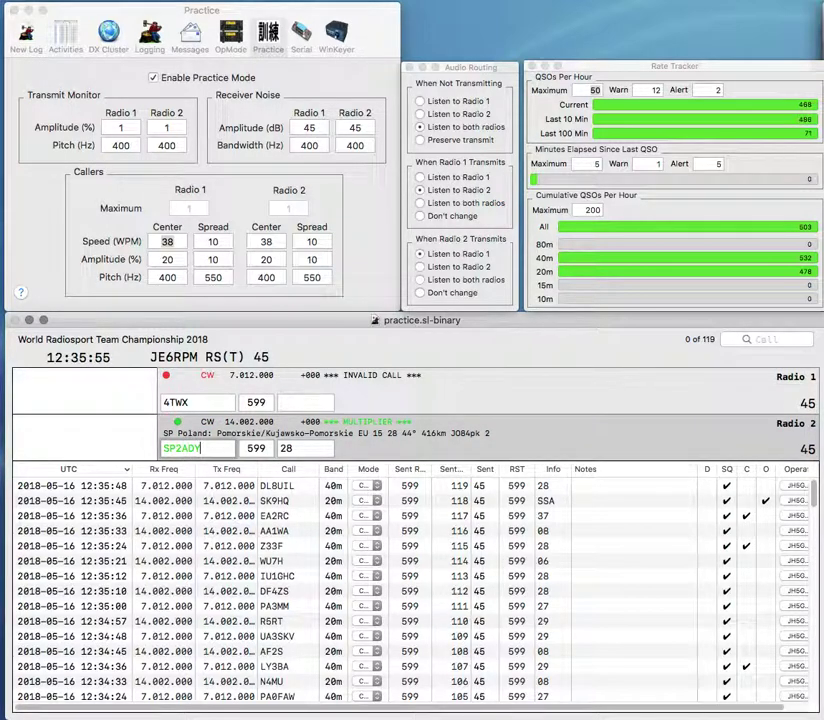
key("Return")
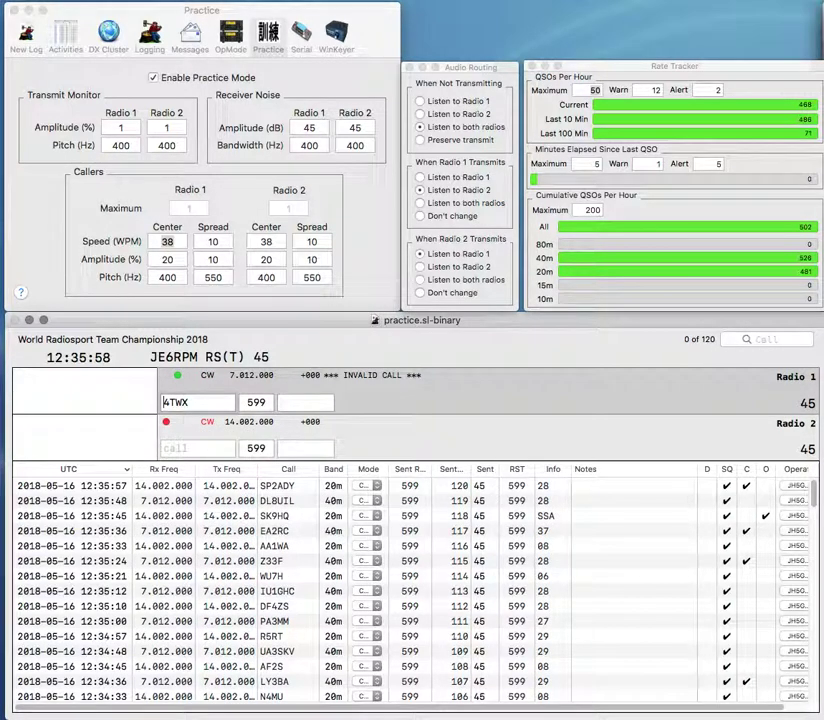
type("N")
key("Return")
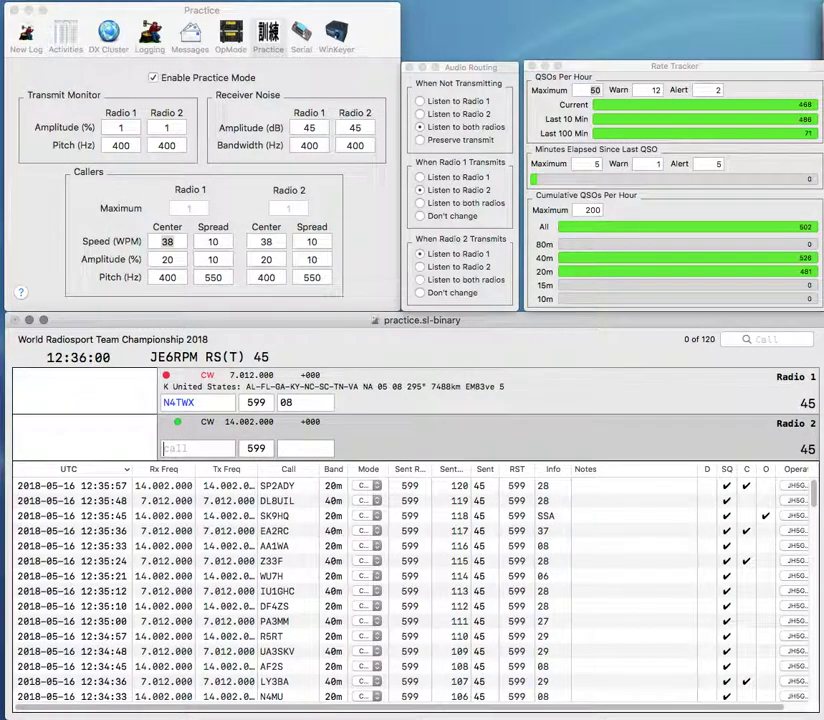
Step: Answer YR0HQ on Radio 2 with exchange FRR, and log both N4TWX on Radio 1 and YR0HQ
type("YR0HQ")
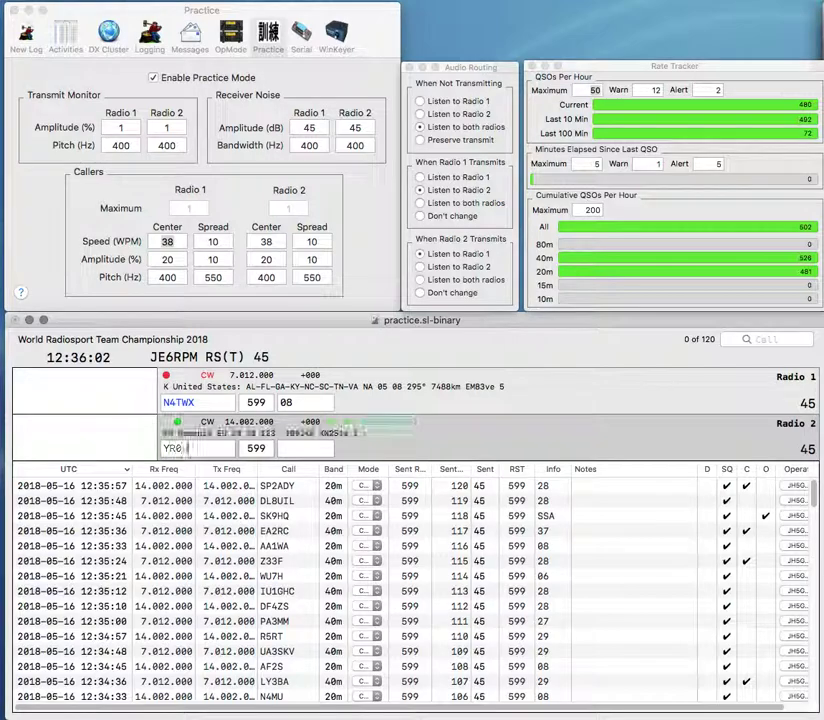
key("Return")
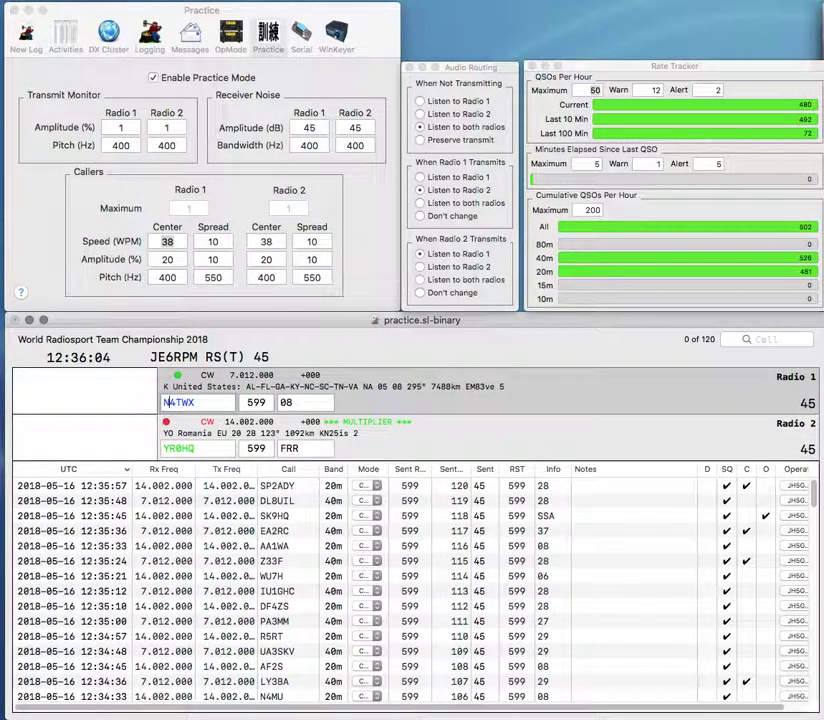
key("Return")
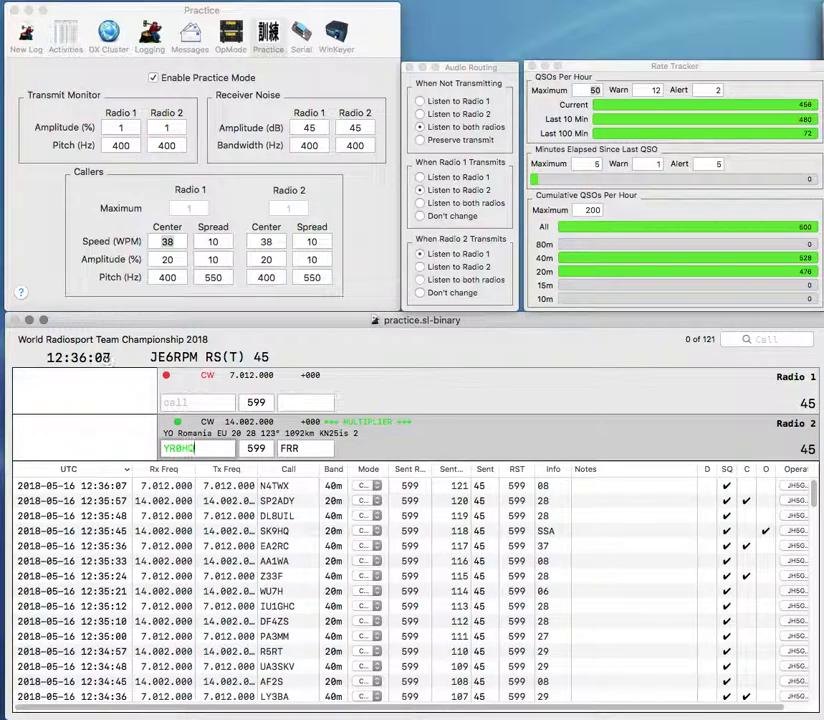
key("Return")
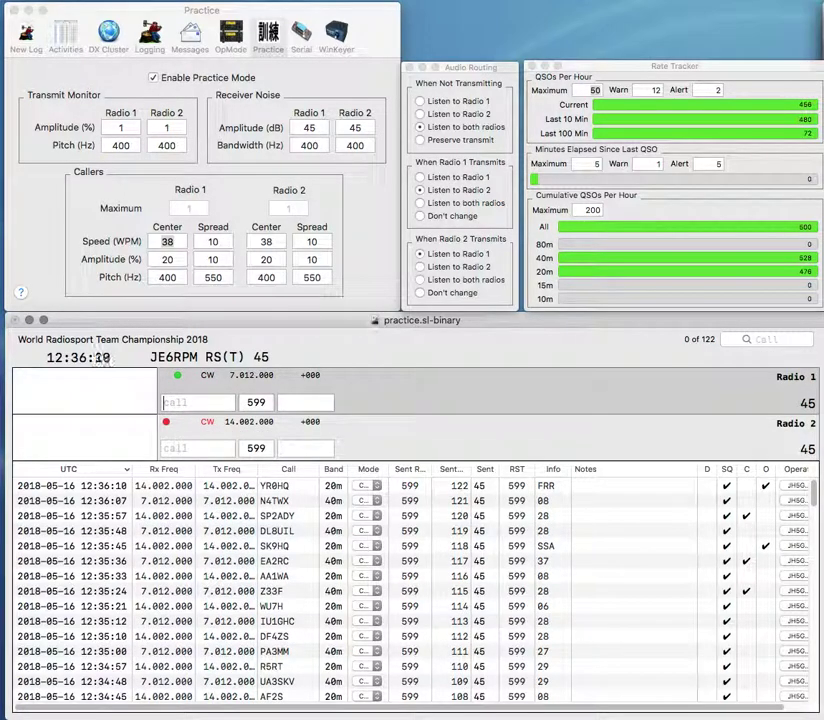
Step: Work K1KAV on Radio 1 with exchange 08 and ON5UR on Radio 2 with exchange 27, logging both contacts
type("K1KAV")
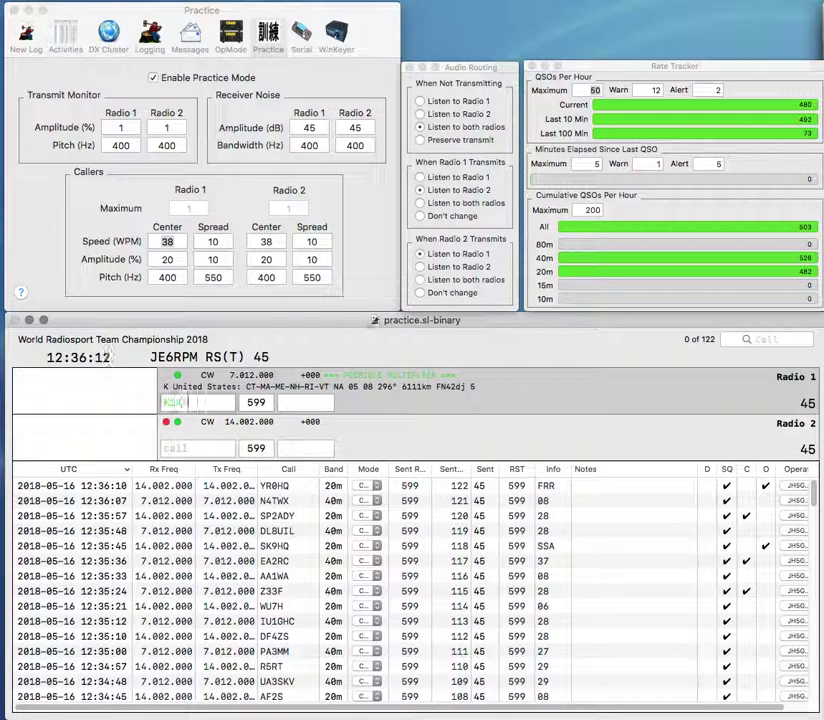
key("Return")
type("ON5UR")
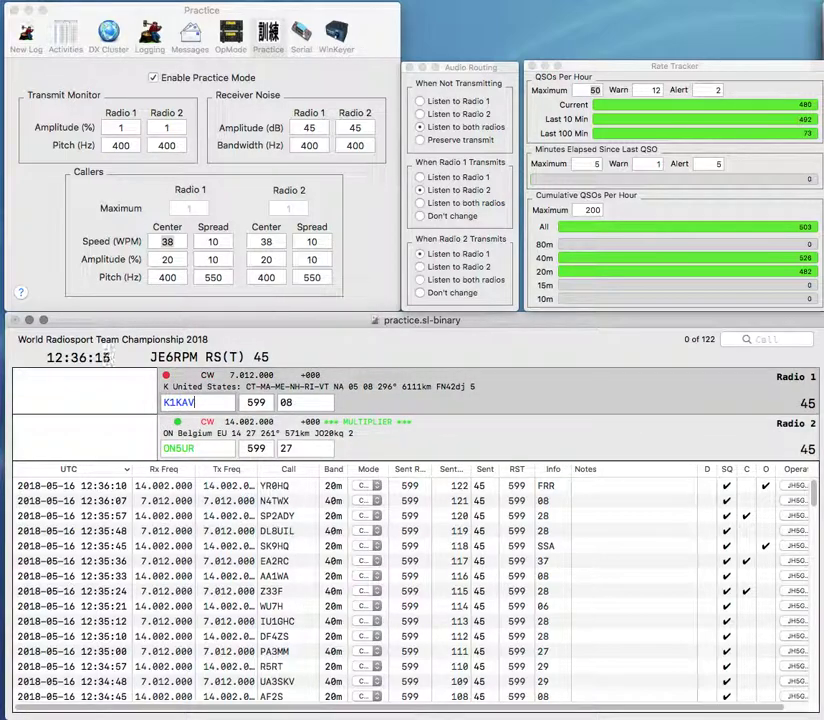
key("Return")
key("Return")
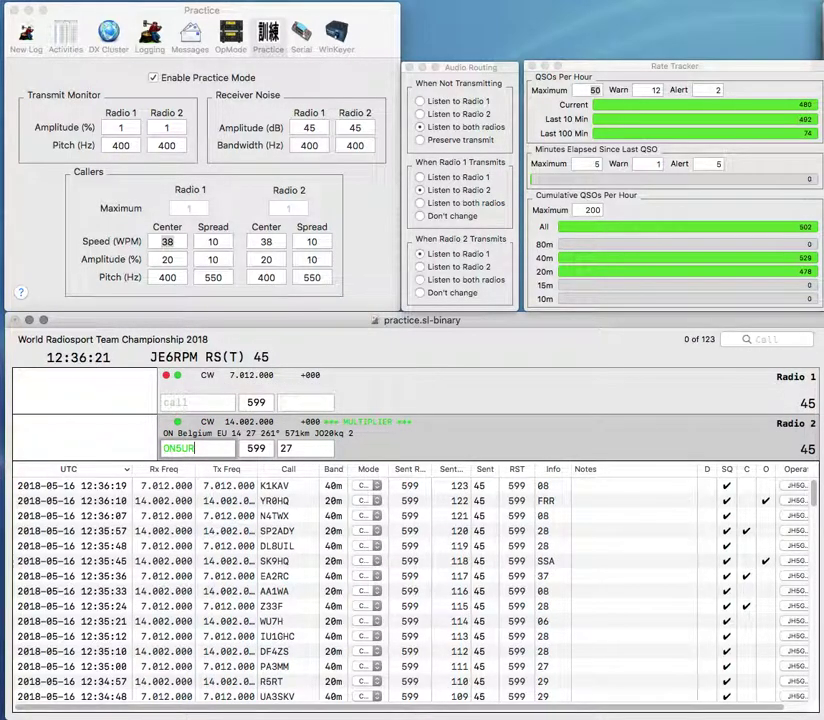
key("Return")
Step: Answer the Radio 1 caller as LU4AA/F, correct the callsign to LU4AA/H and resend
type("LUR")
key("BackSpace")
type("4AA")
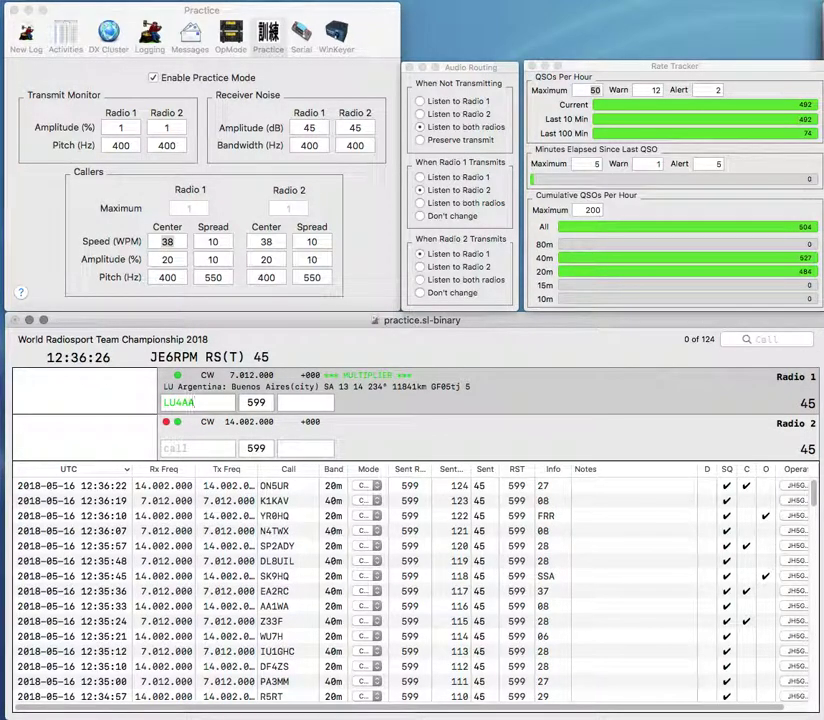
type("/F")
key("Return")
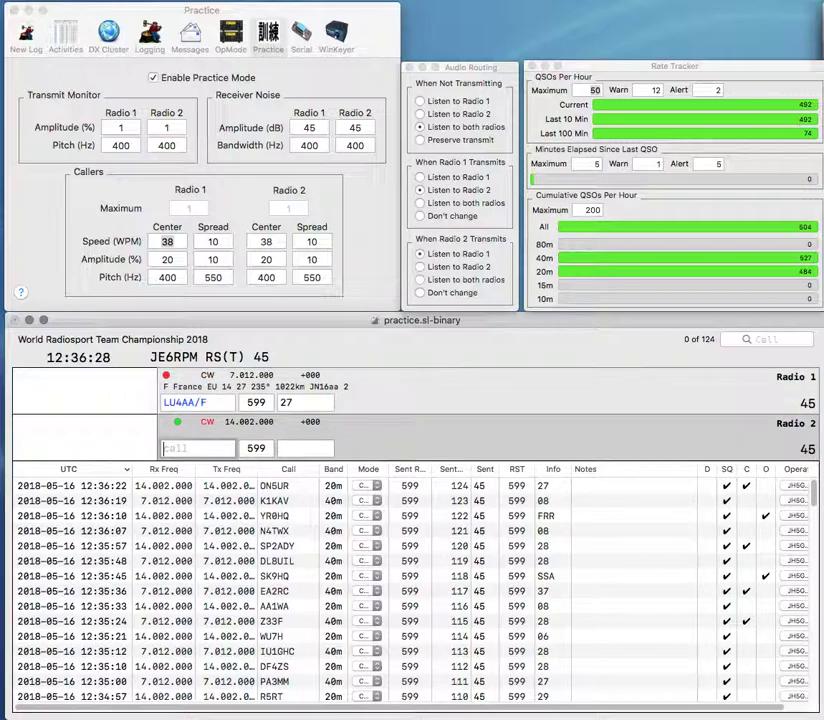
key("Up")
key("BackSpace")
type("H")
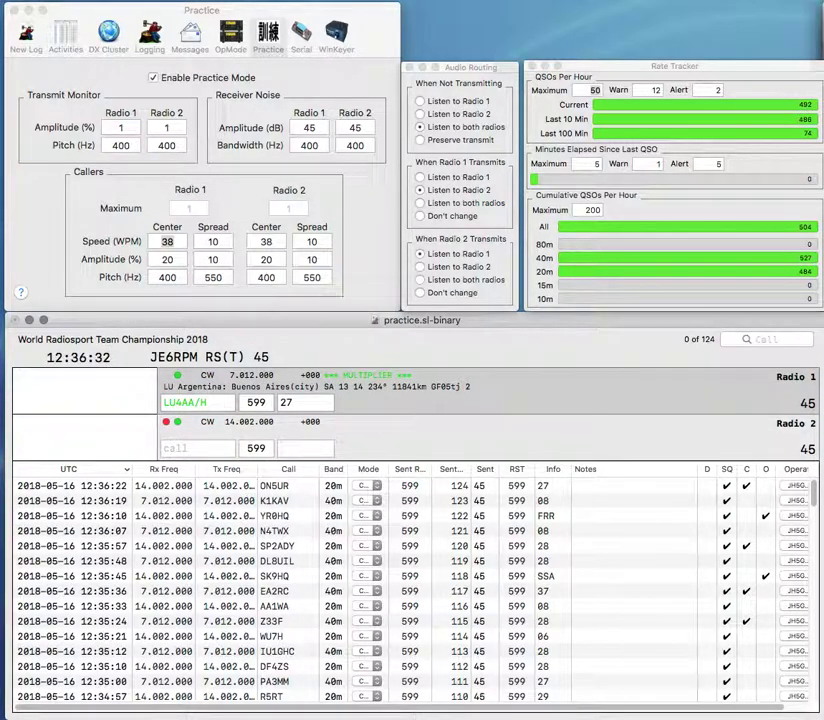
key("Return")
type("IK3")
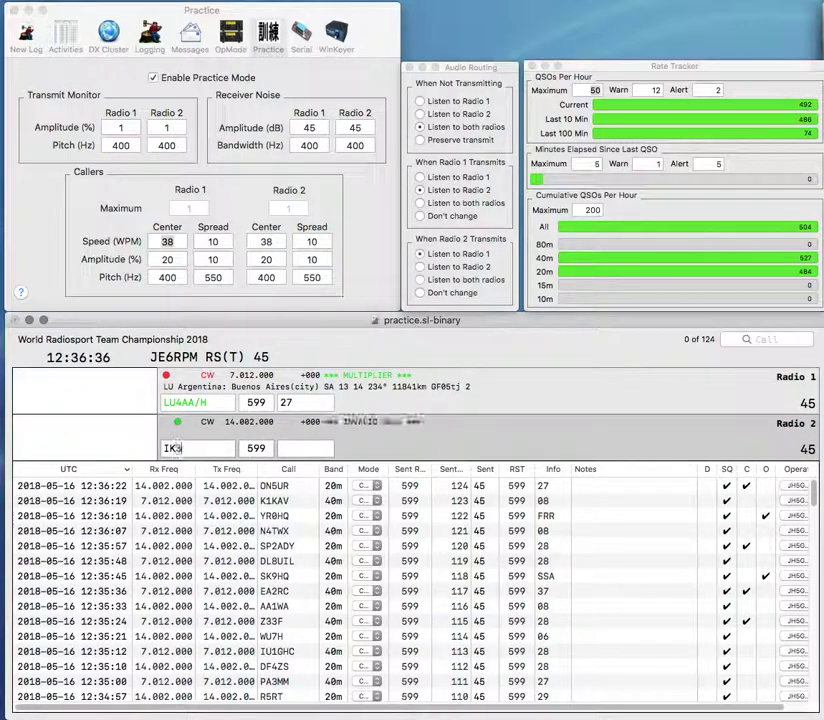
type("DVY")
key("Return")
type("RCA")
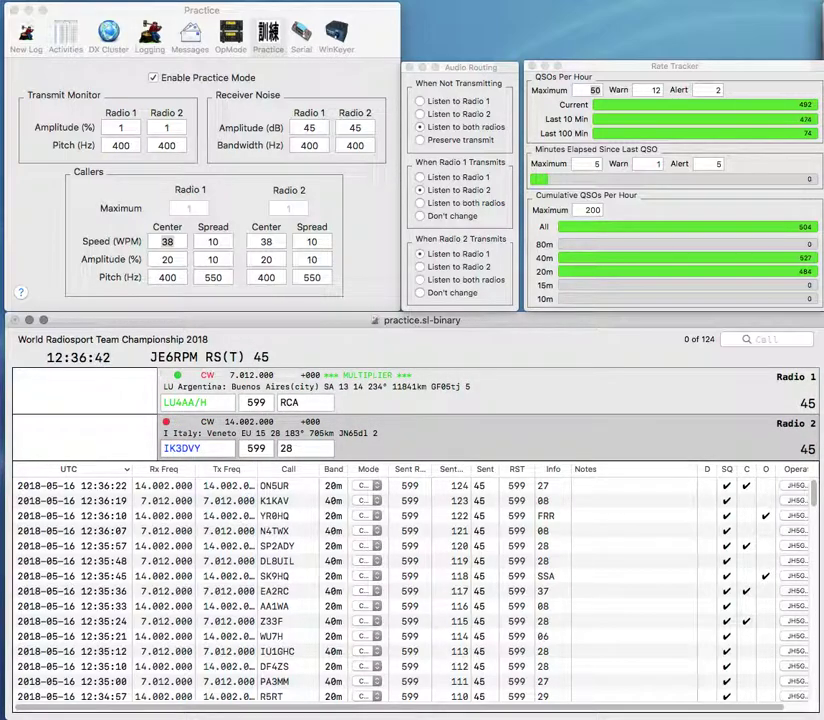
key("Return")
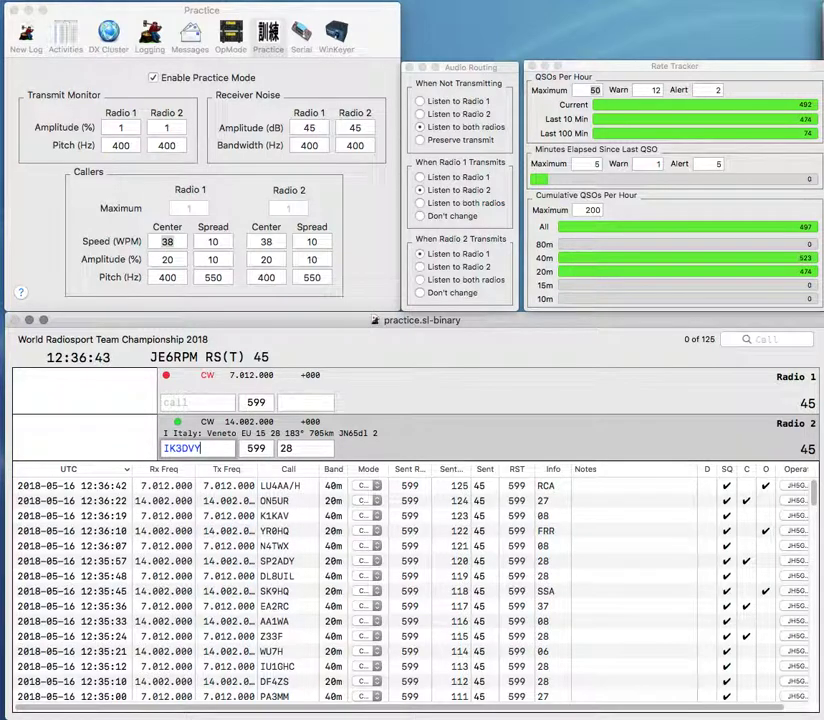
key("Return")
type("T")
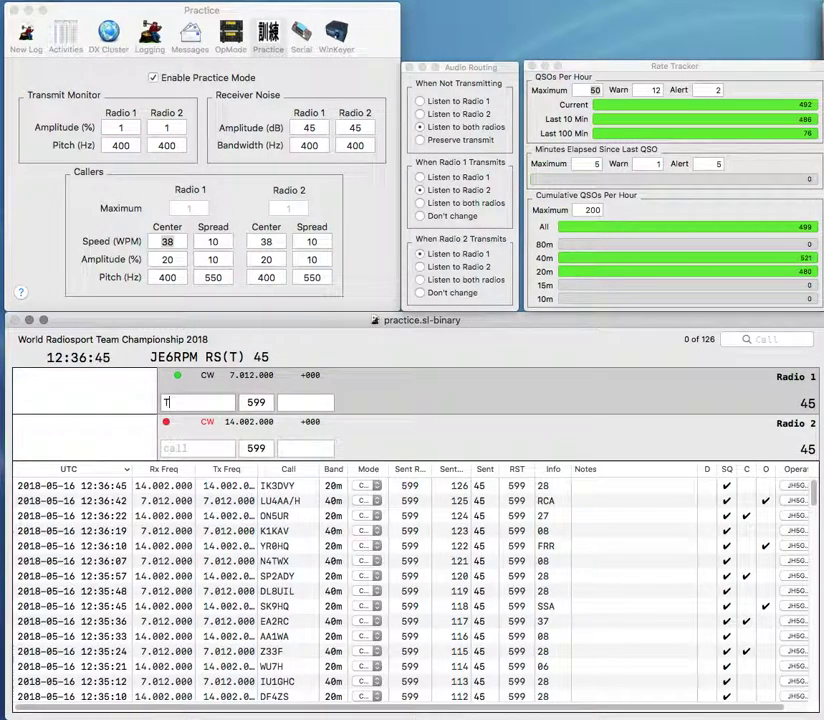
type("70HQ")
key("Return")
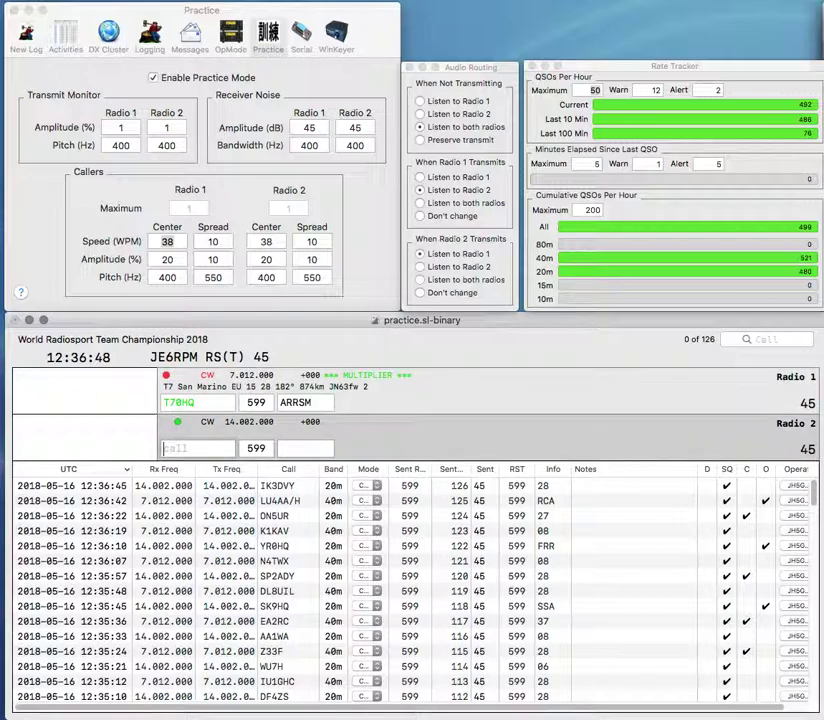
type("W5CB")
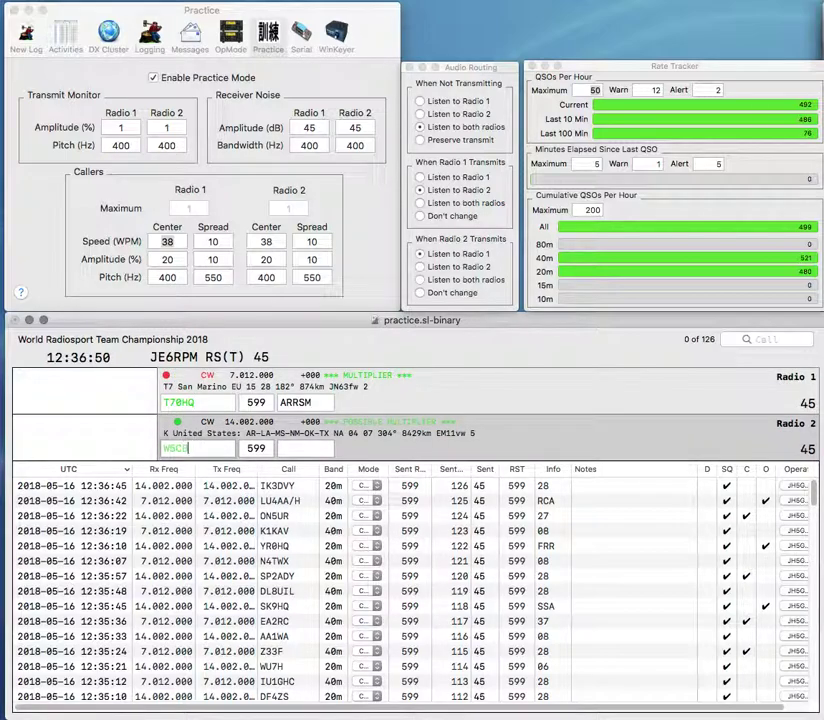
type("F")
key("Return")
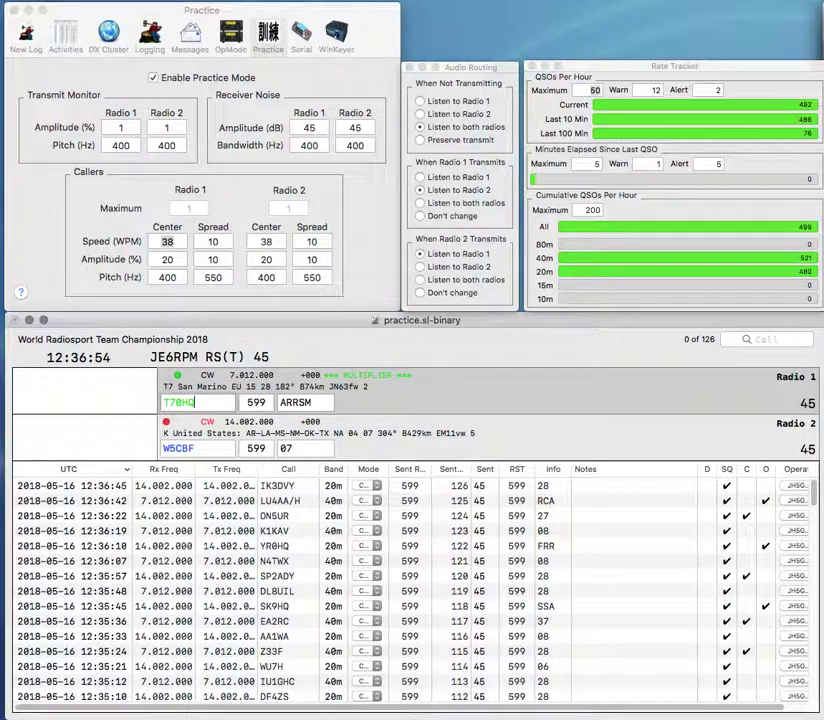
key("Return")
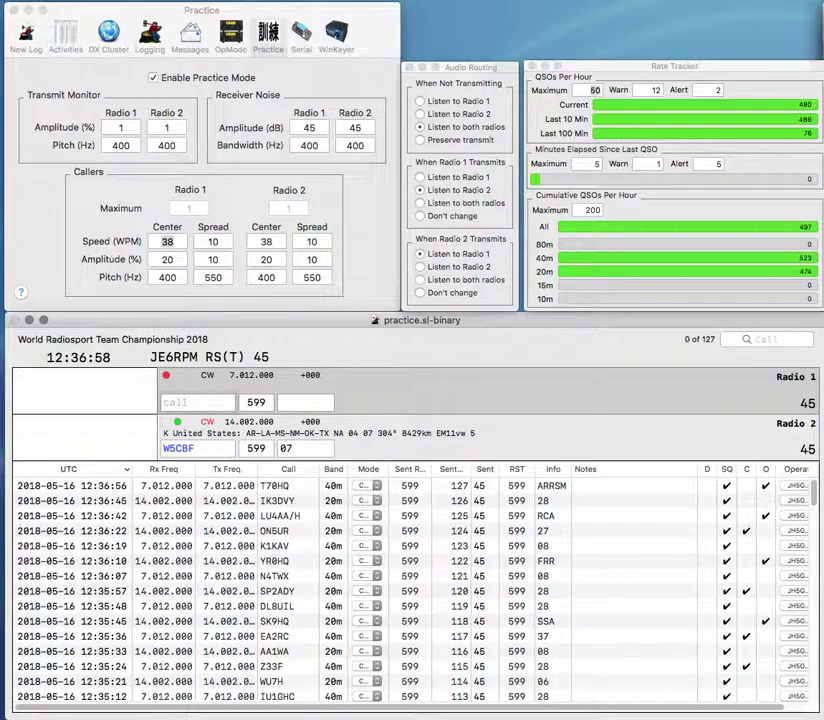
key("Return")
Step: Work KK5LO on Radio 1 with exchange 07 and IZ8EEL on Radio 2 with exchange 28, logging both contacts
type("KK5")
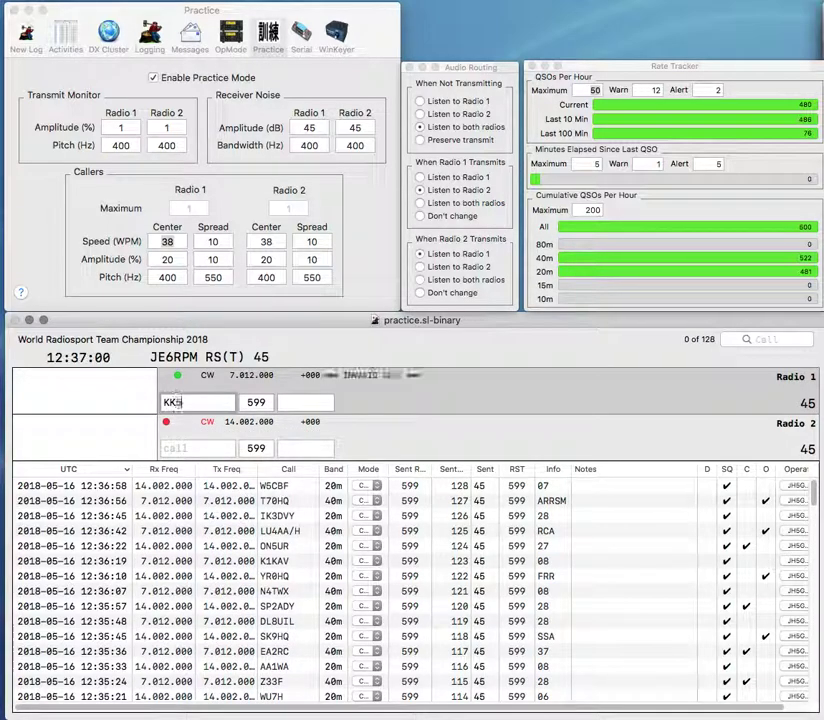
type("SLO")
key("Return")
type("IZ8EEL")
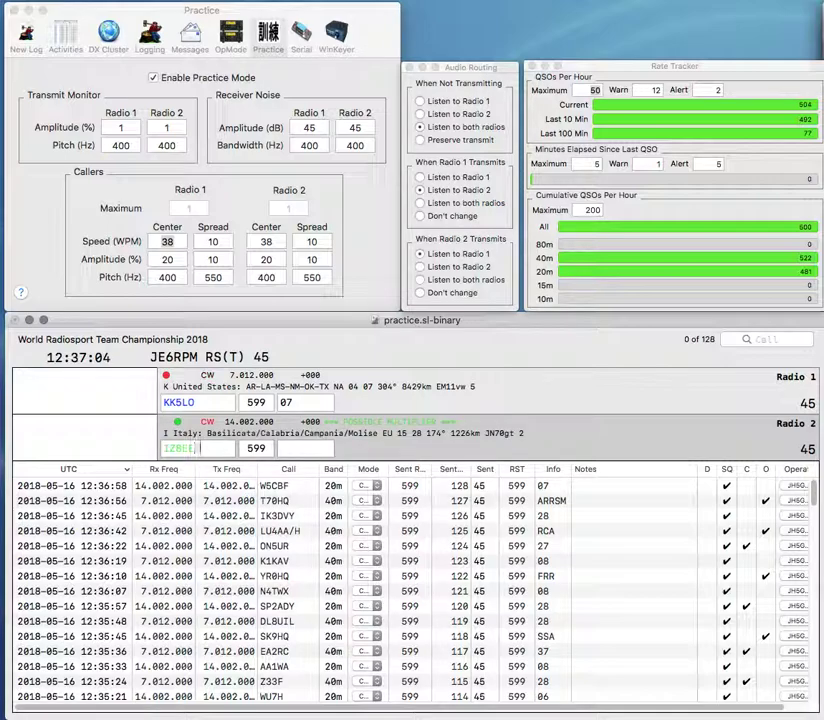
key("Return")
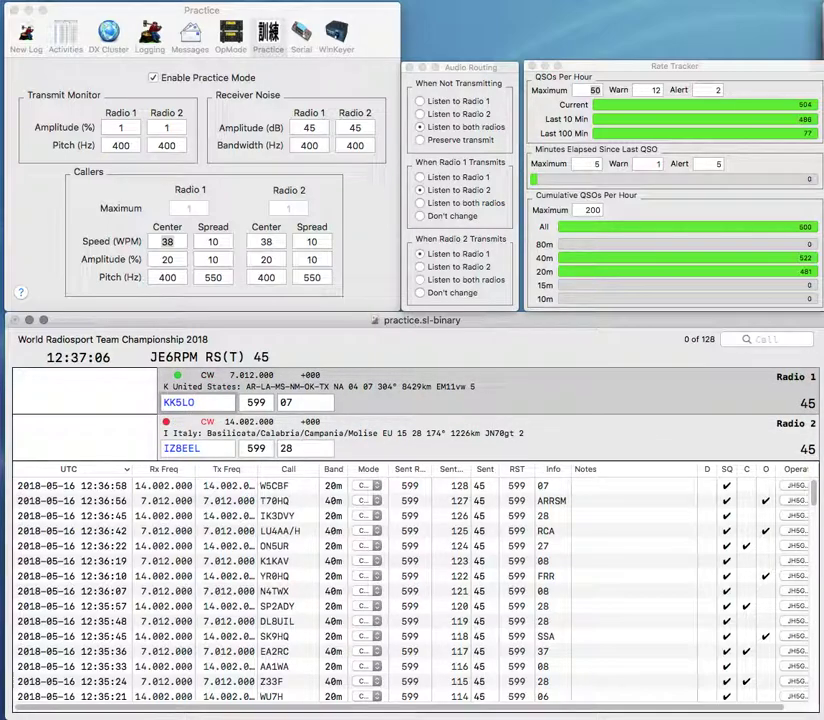
key("Return")
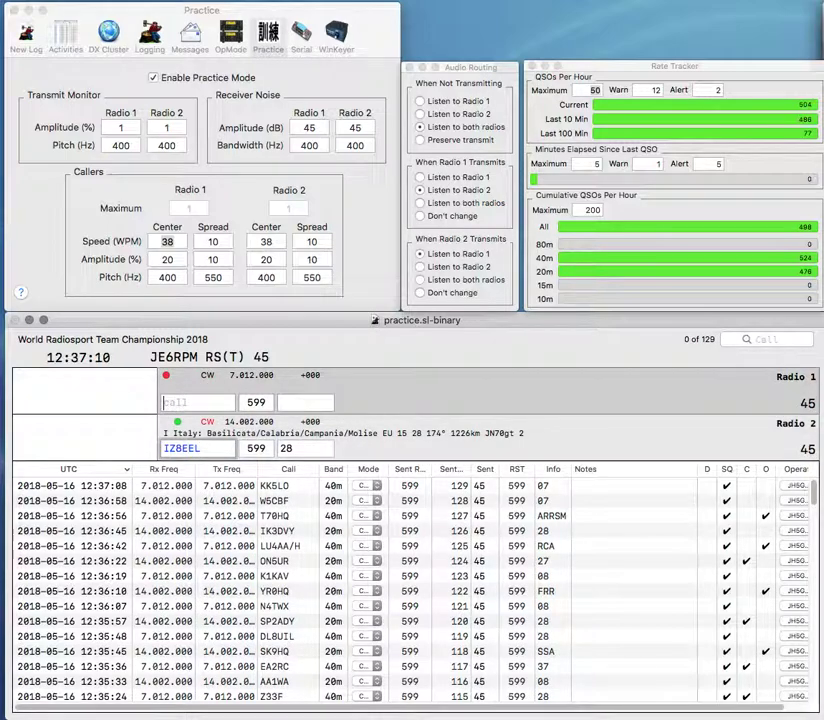
key("Return")
type("KF0F")
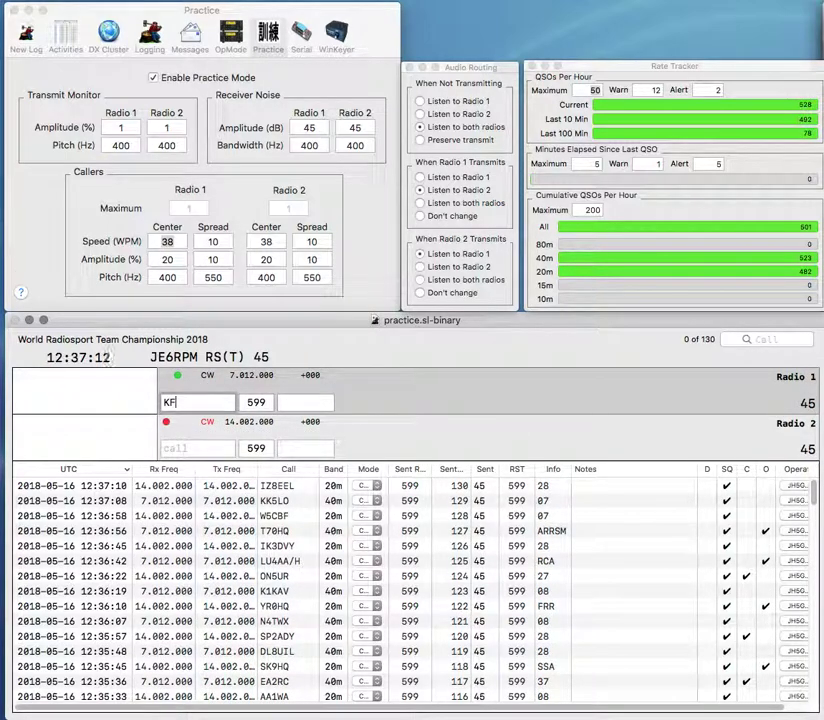
key("Return")
type("AC7?G")
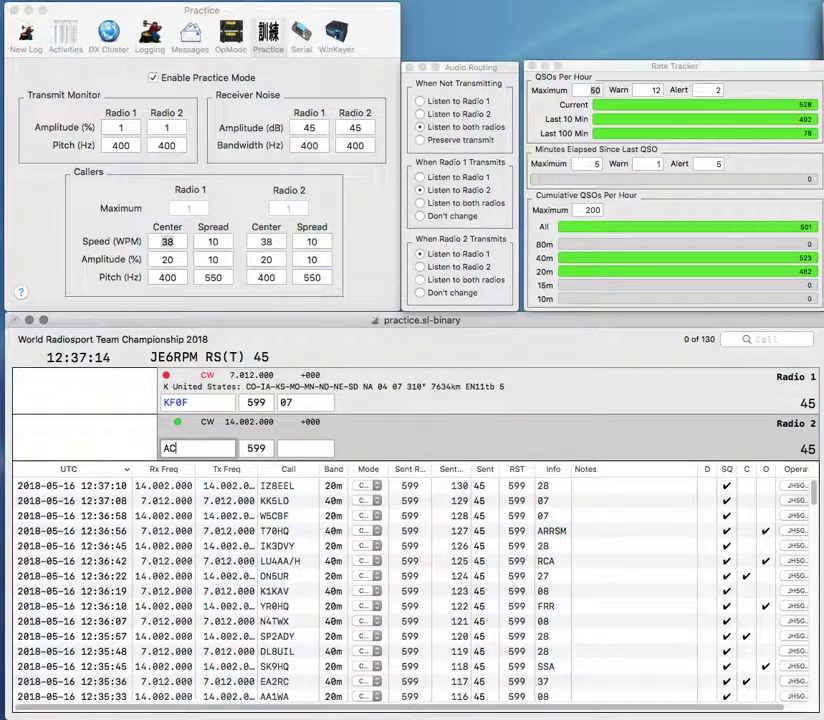
key("BackSpace")
key("BackSpace")
type("GL")
key("Return")
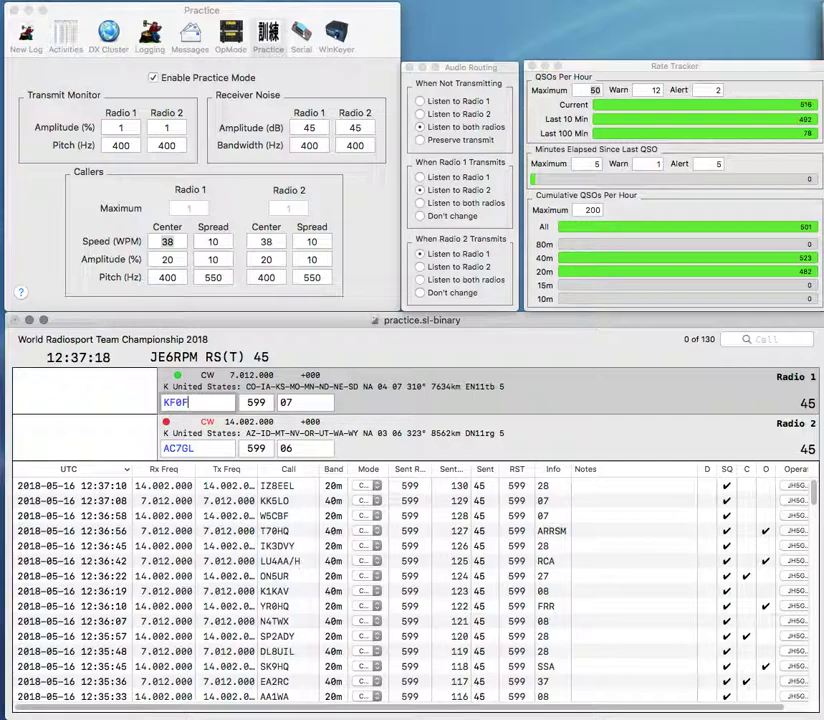
key("Return")
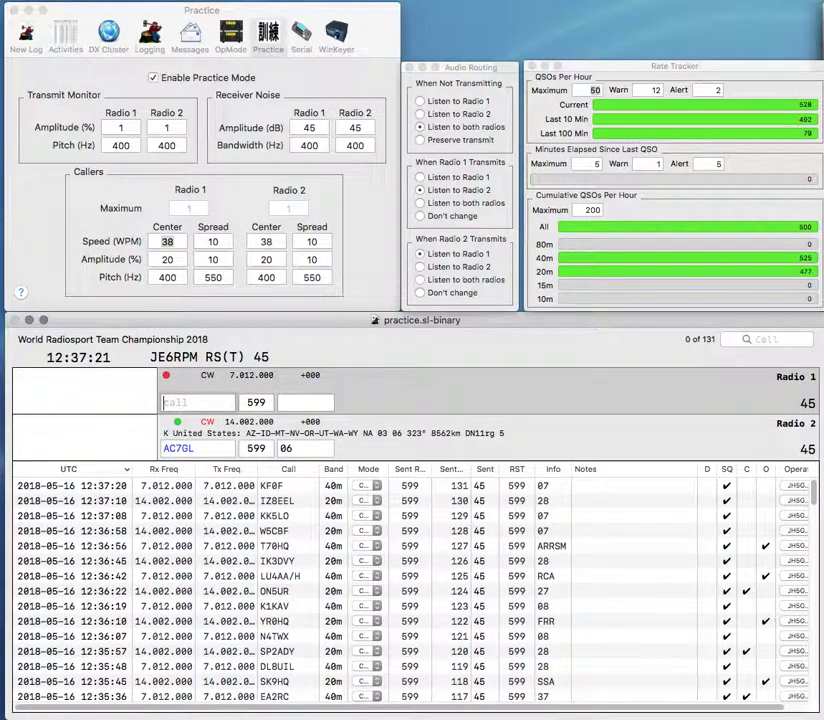
key("Return")
Step: Answer K2IVH on Radio 1 with exchange 08 and SK9HQ on Radio 2 with exchange SSA
type("K2IVH")
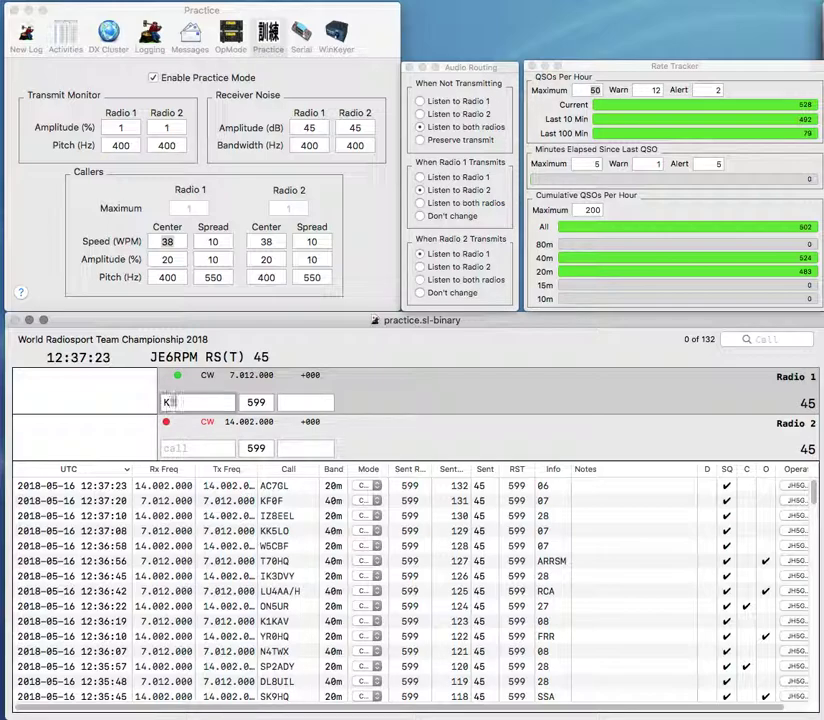
key("Return")
type("IK")
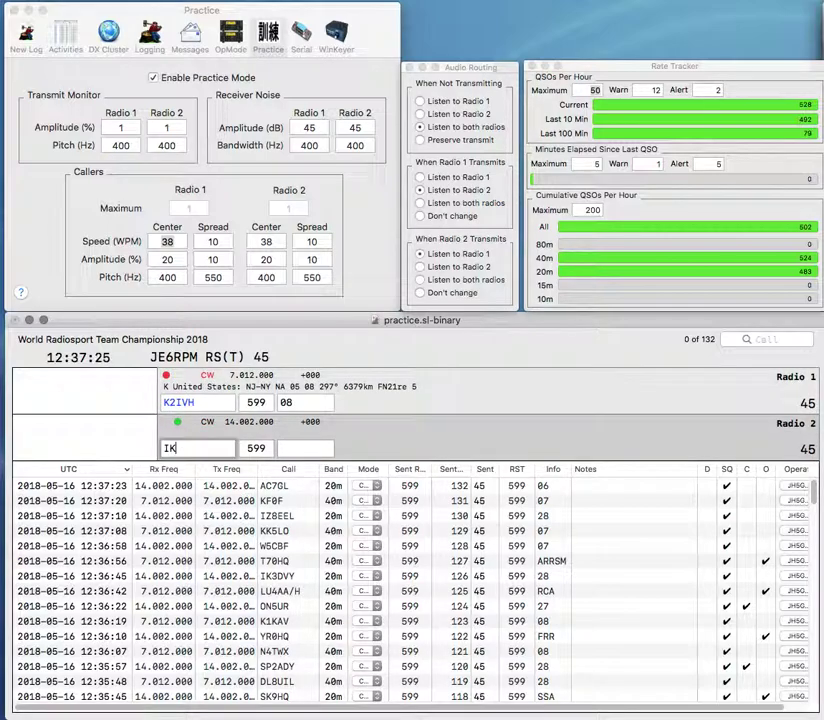
type("9HQ")
key("Left")
key("Left")
key("Left")
key("Left")
key("BackSpace")
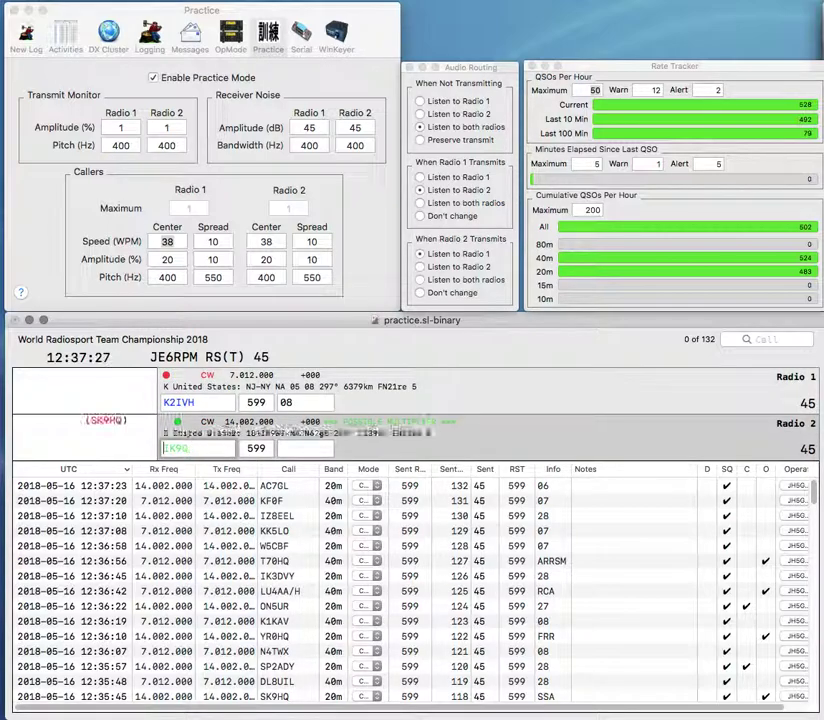
type("SK9HQ")
key("Return")
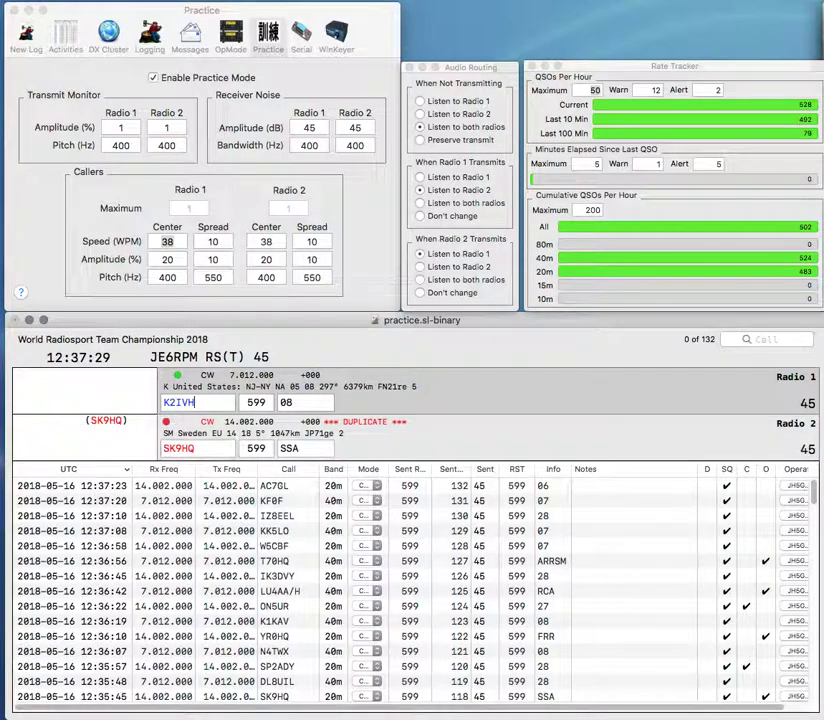
key("BackSpace")
type("S")
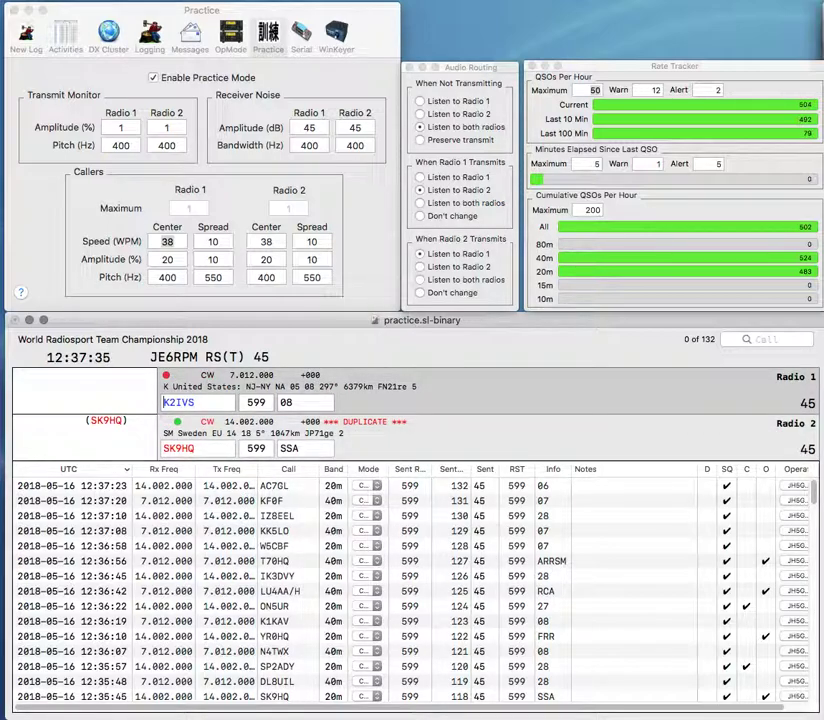
key("Return")
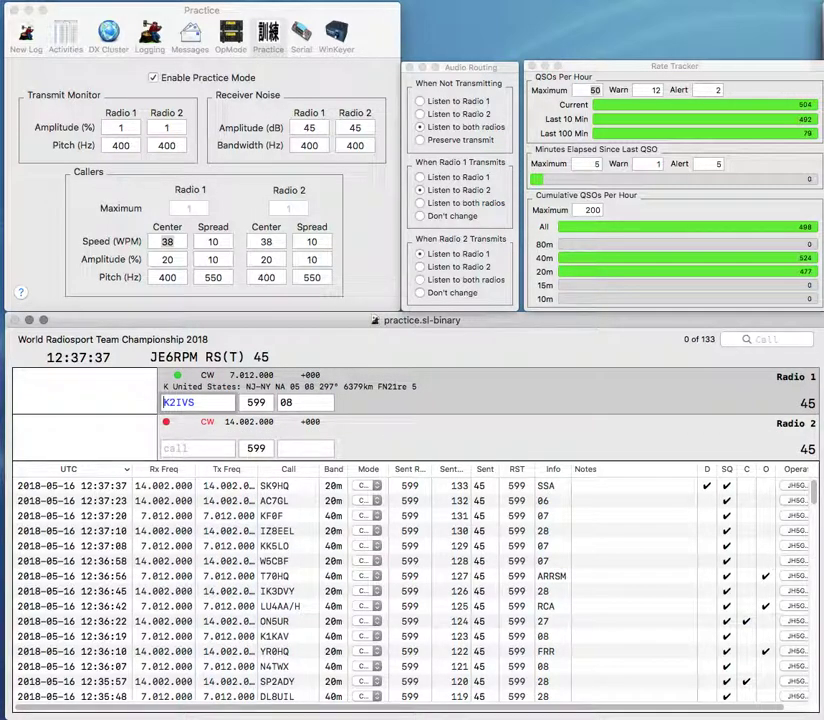
key("Return")
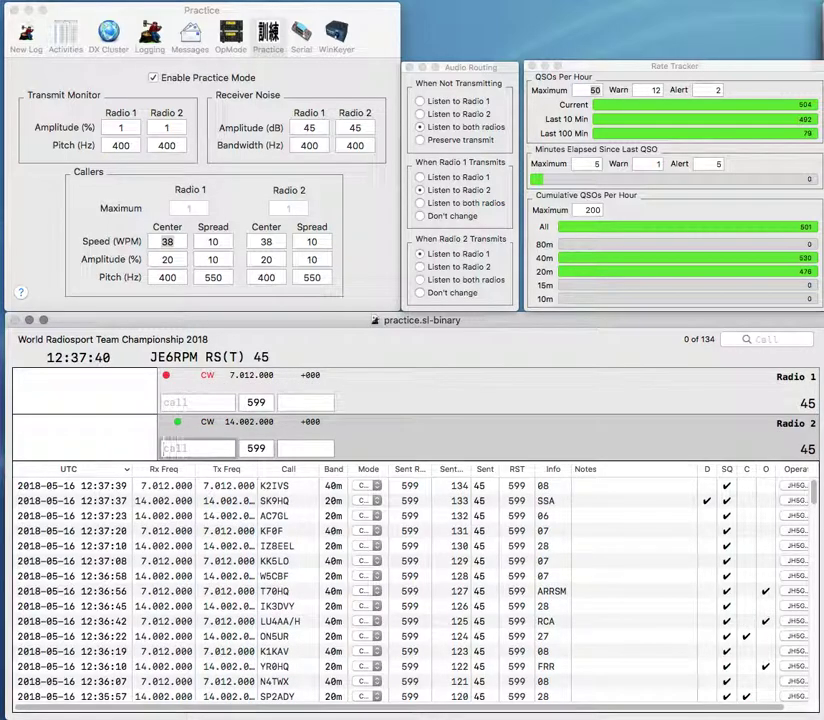
Step: Work Z32U on Radio 2 with exchange 28 and ED4A on Radio 1 with exchange 37, logging both contacts
type("Z32U")
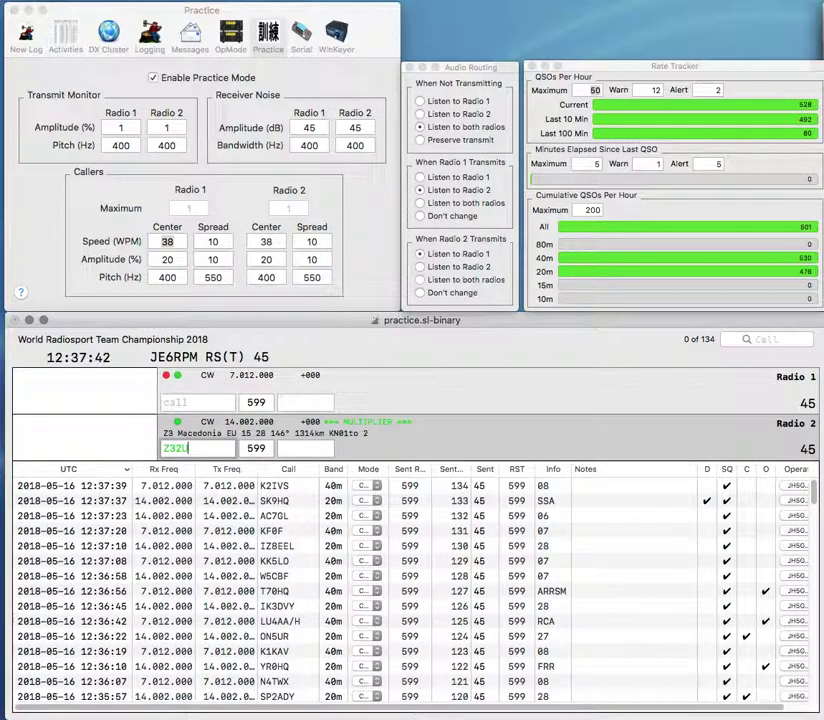
key("Return")
type("ED4A")
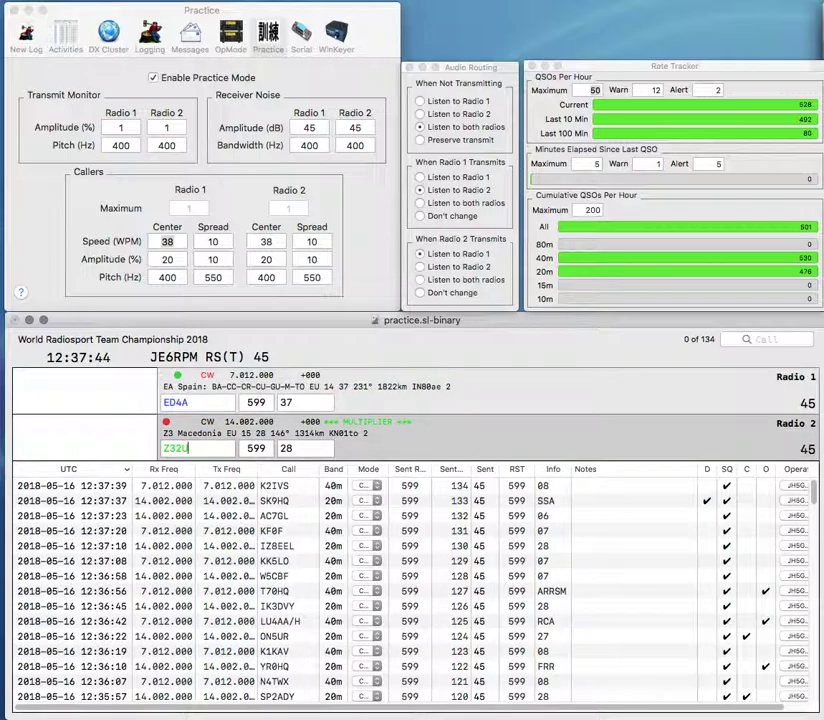
key("Return")
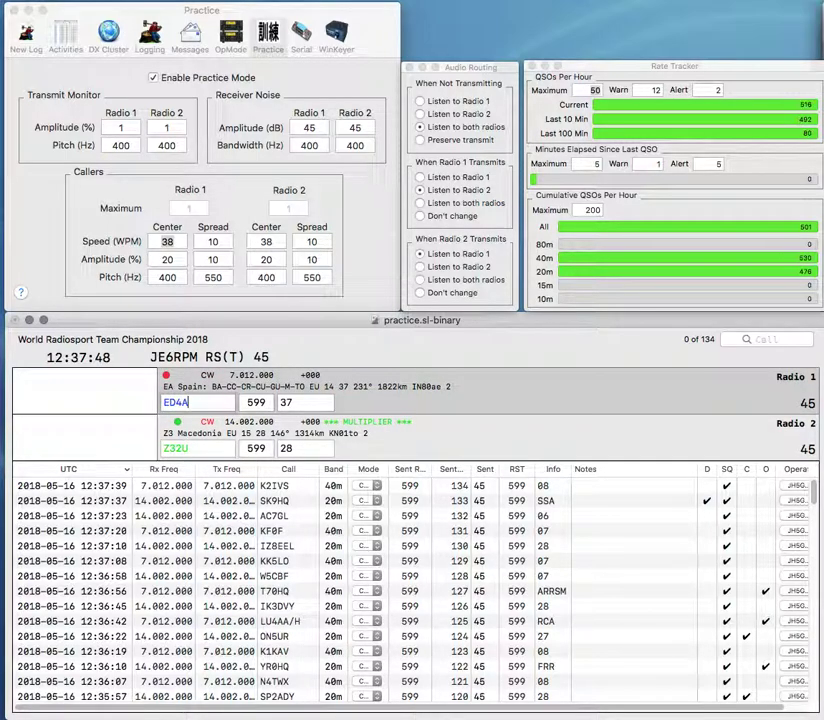
key("Return")
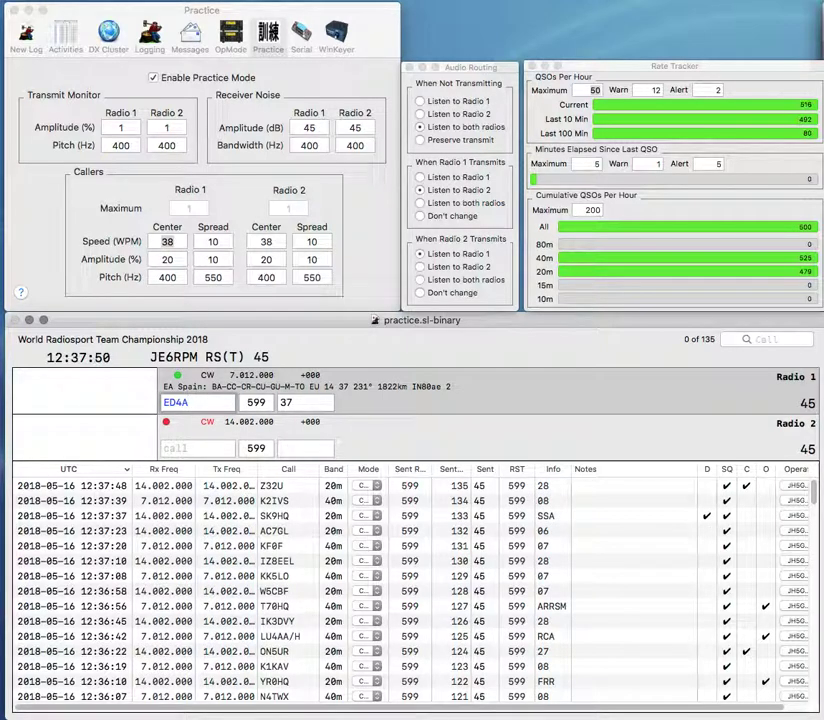
key("Return")
type("D")
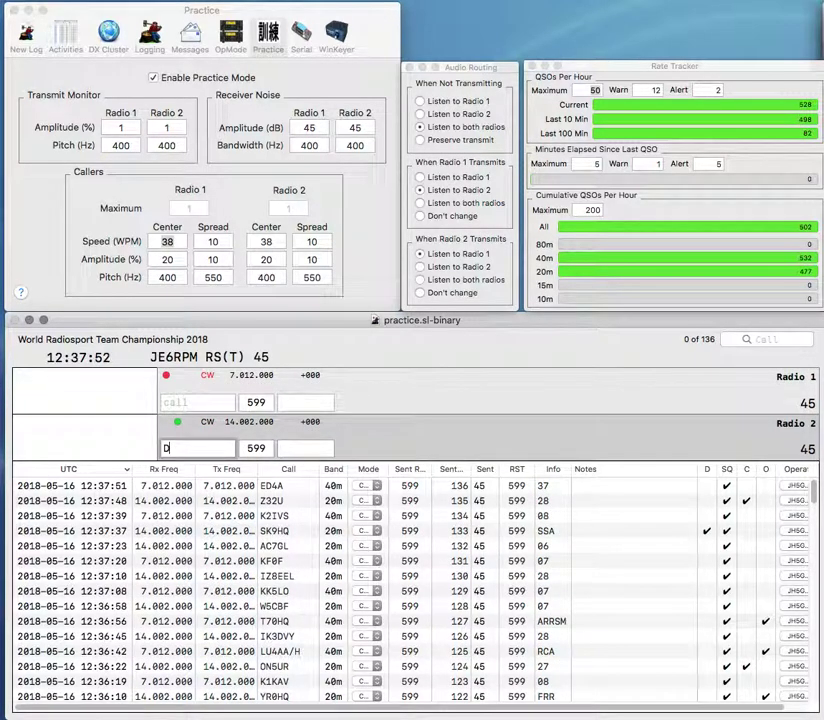
type("K5CM")
key("Return")
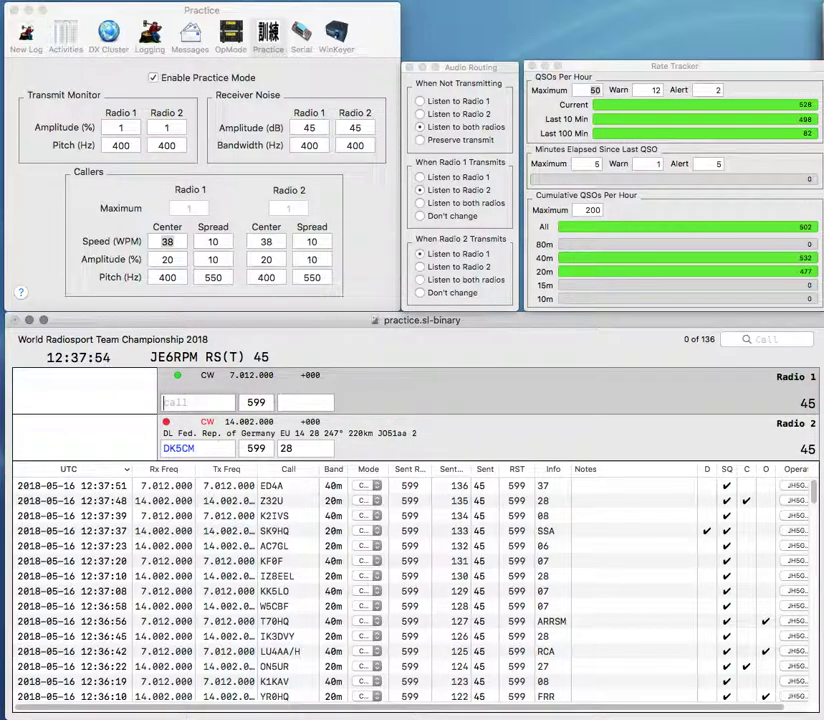
type("9V9HQ")
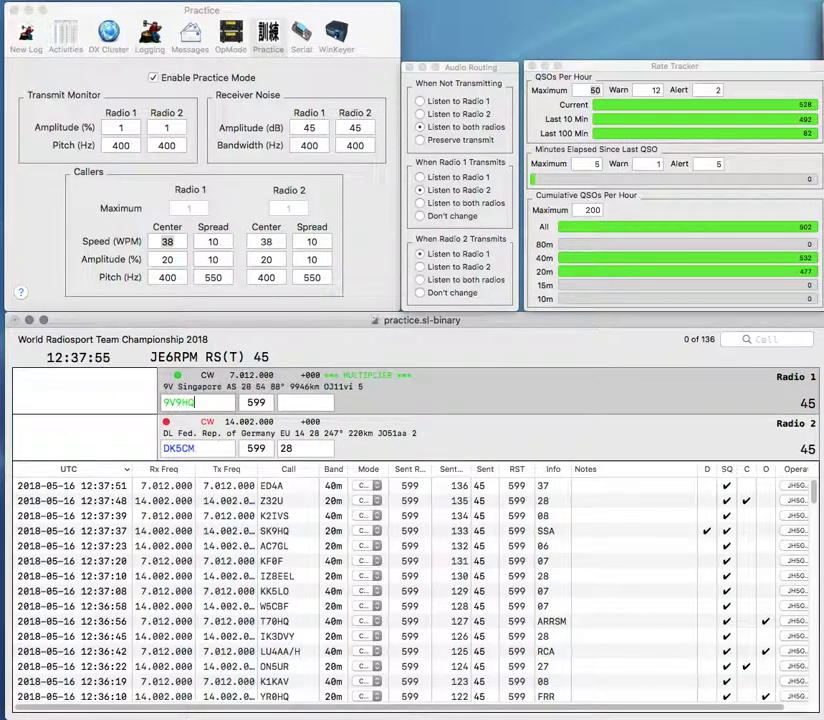
key("Return")
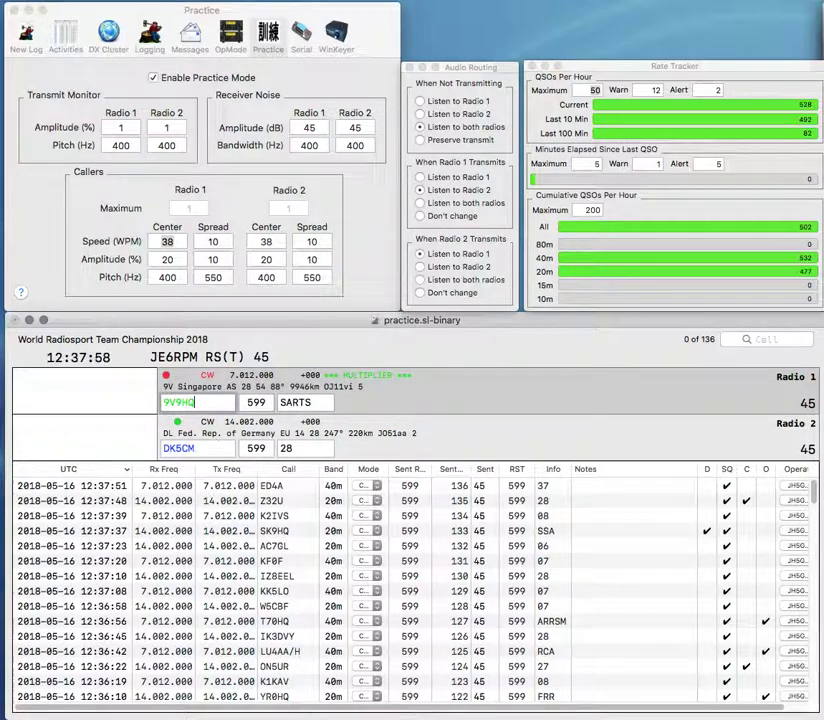
key("Down")
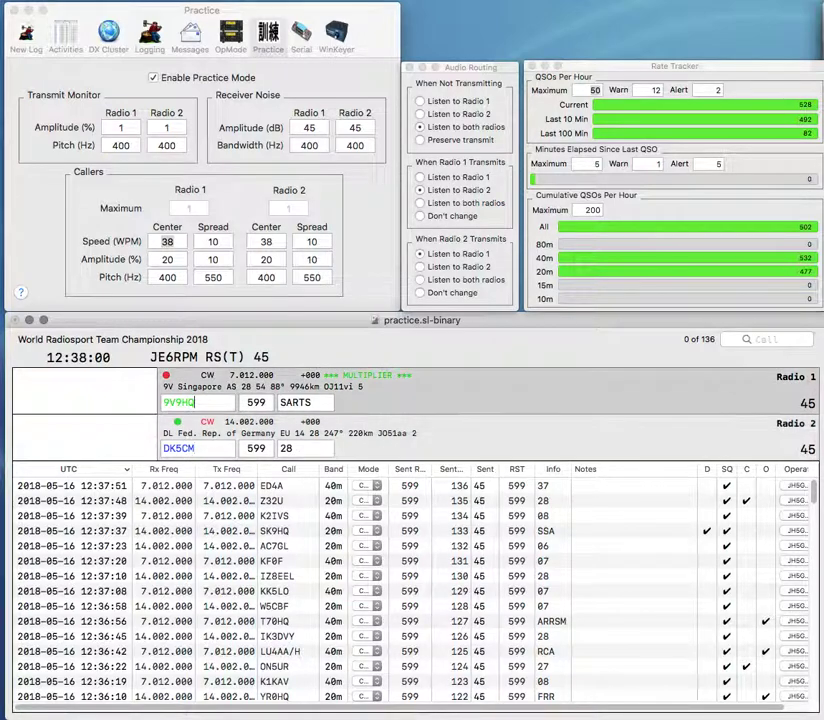
key("Return")
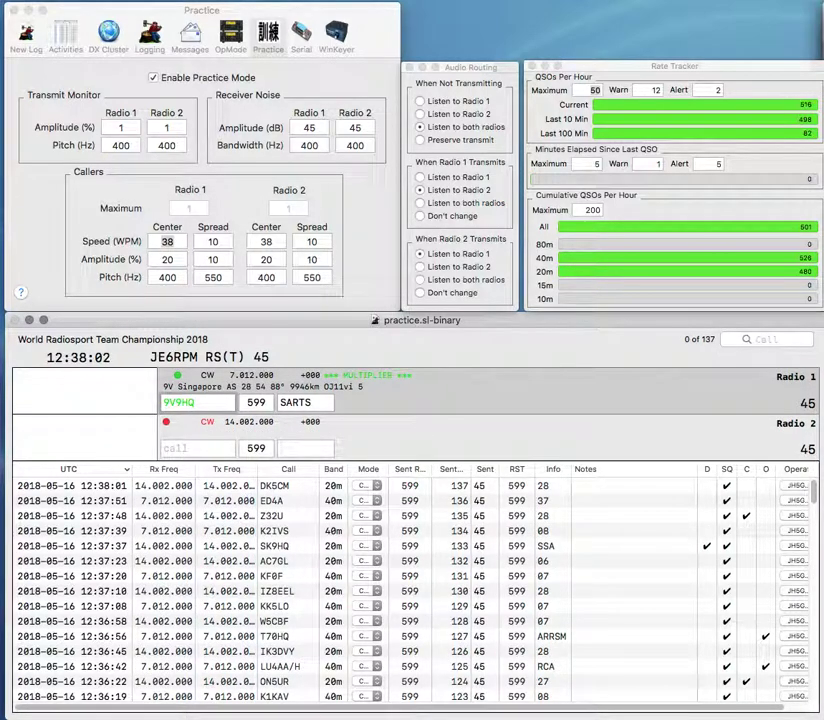
key("Return")
type("ZL2AZ")
key("Return")
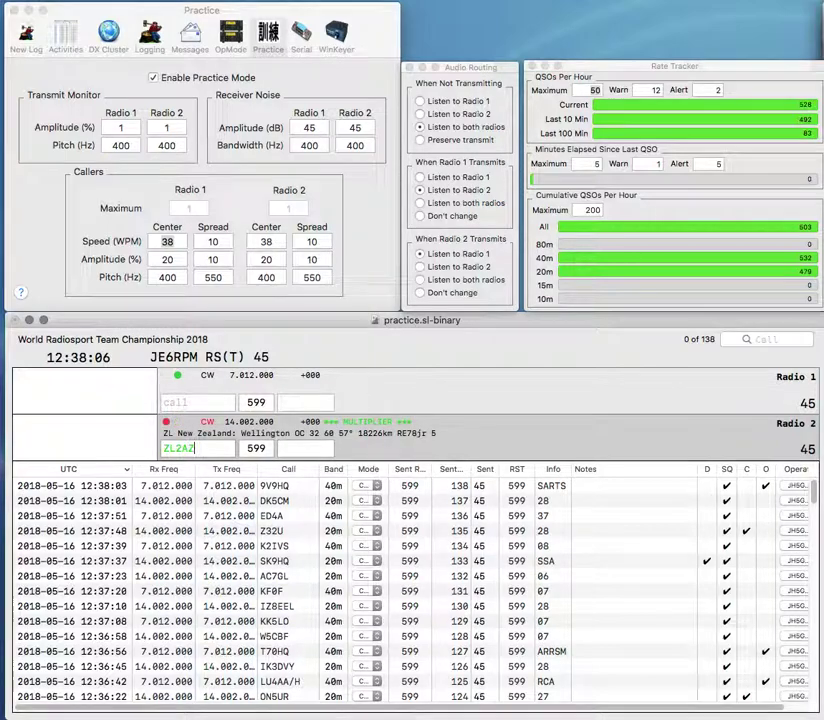
type("W6GL")
key("Return")
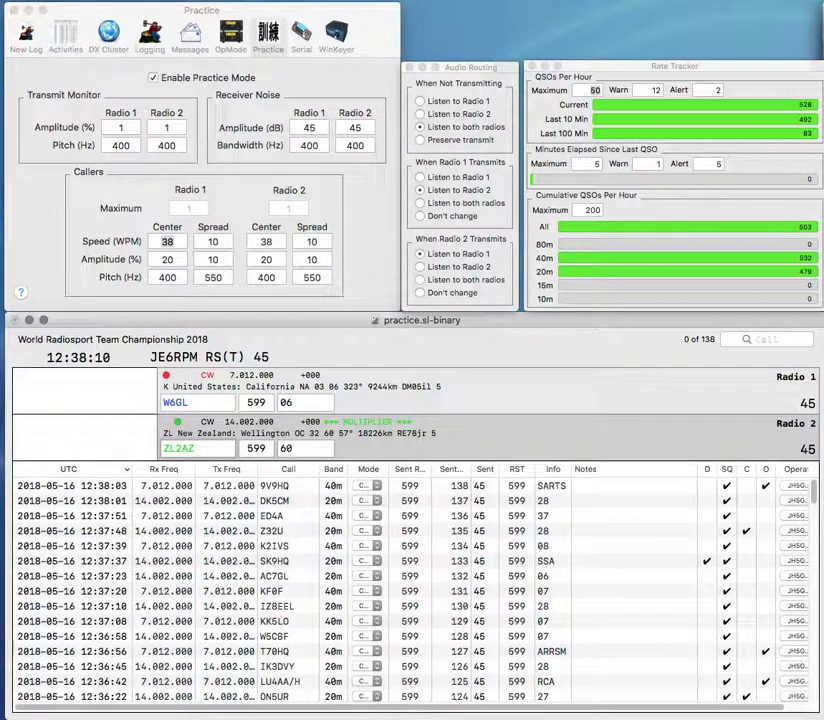
key("space")
type("R2")
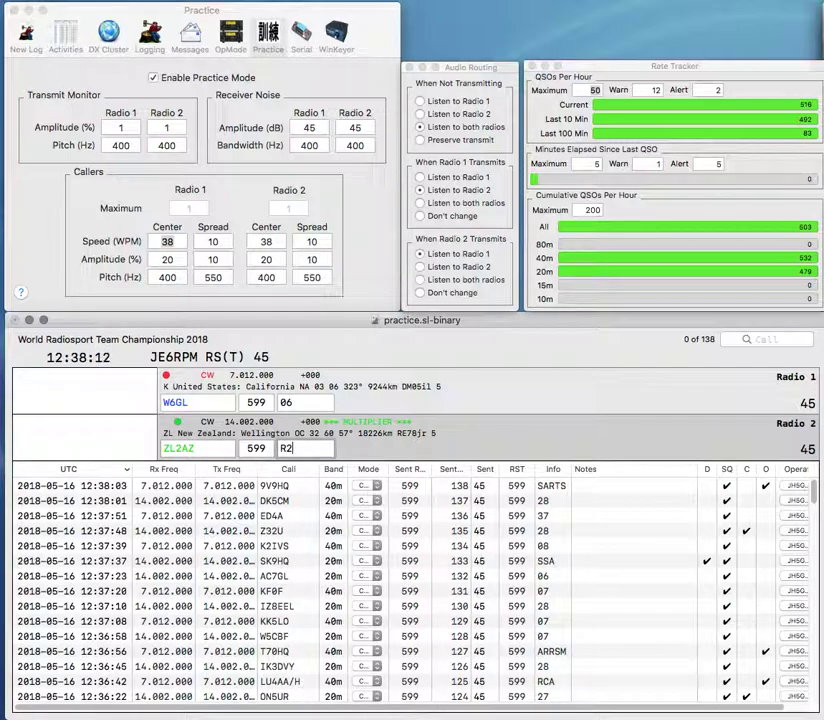
key("Return")
key("Return")
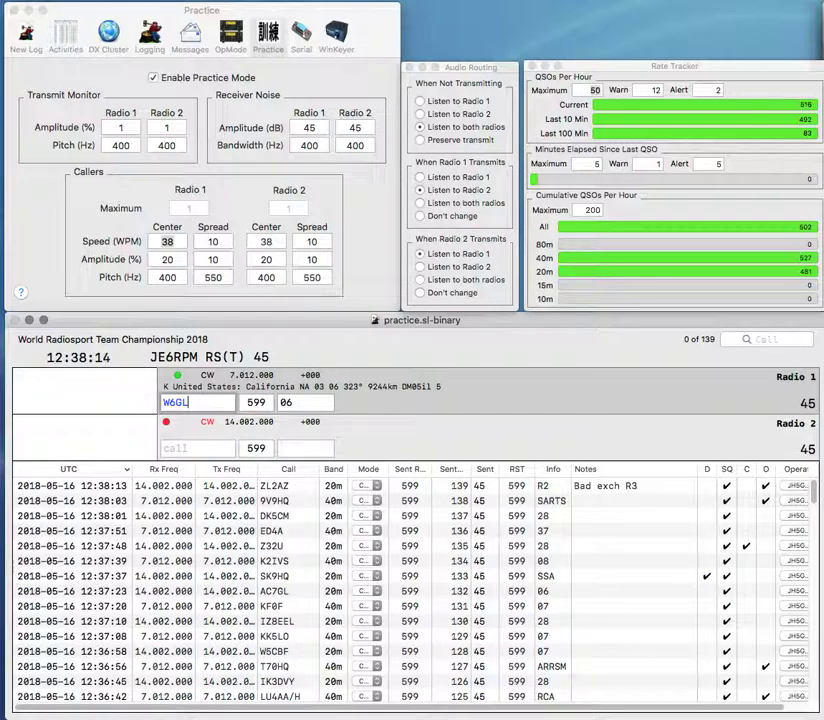
key("Return")
type("AA9WS")
key("Return")
type("08")
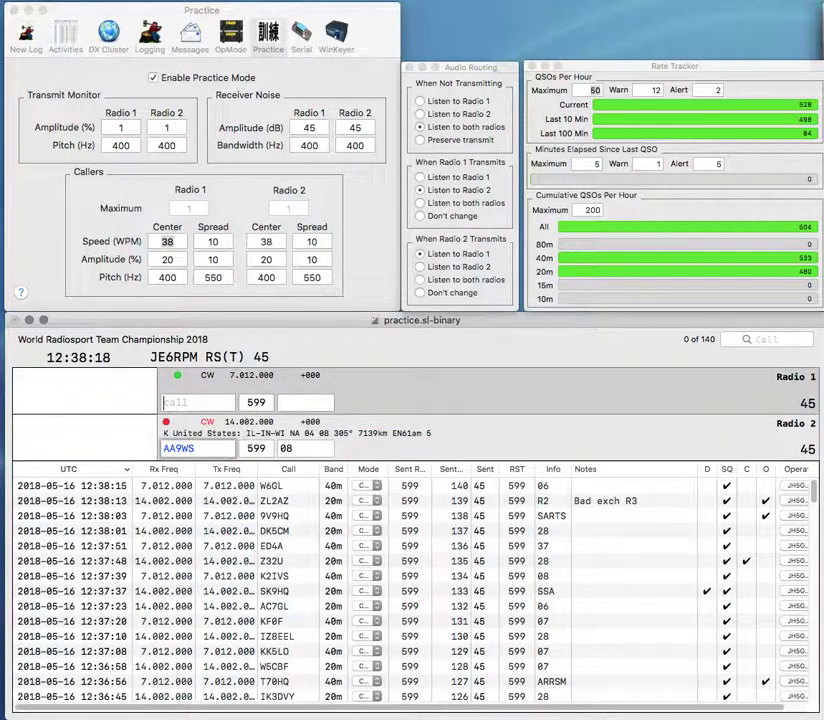
type("VP9HQ")
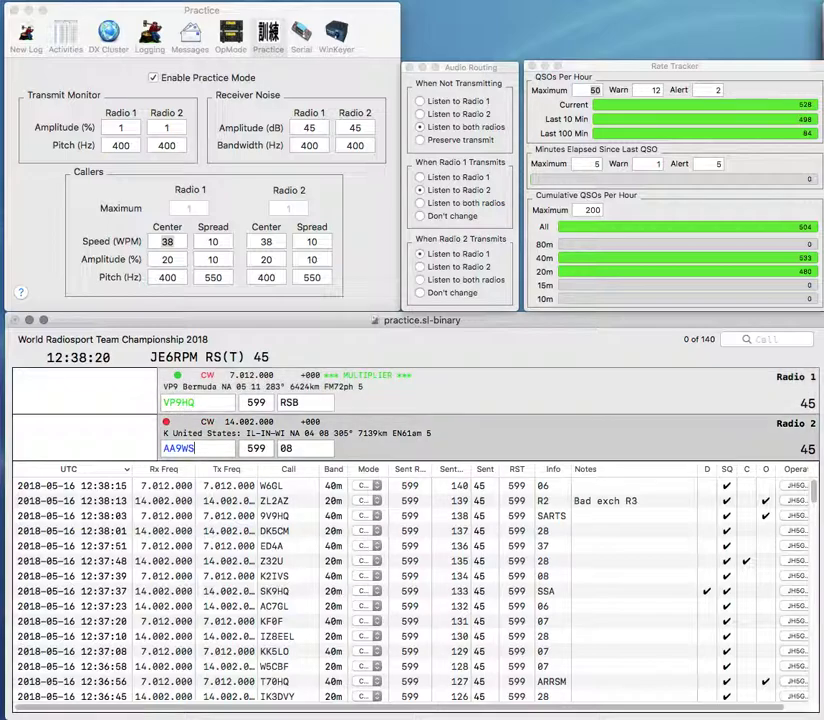
key("Return")
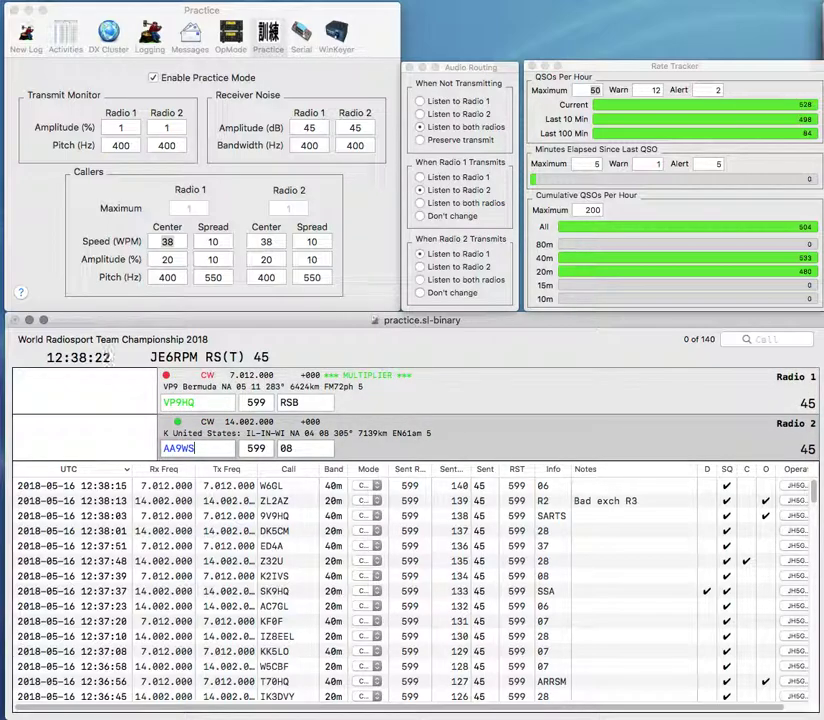
key("Tab")
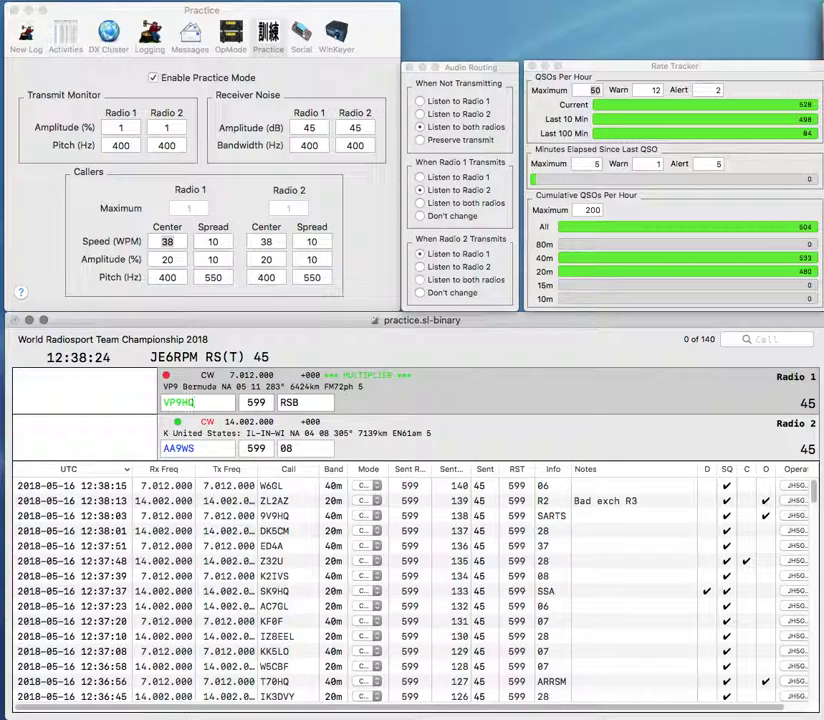
key("Return")
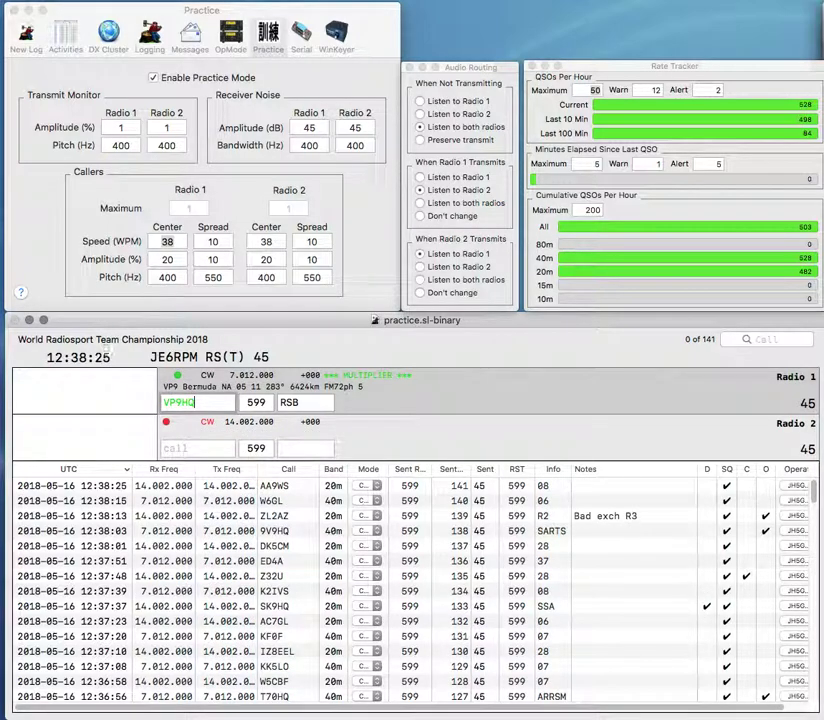
key("Return")
type("ZS4BS")
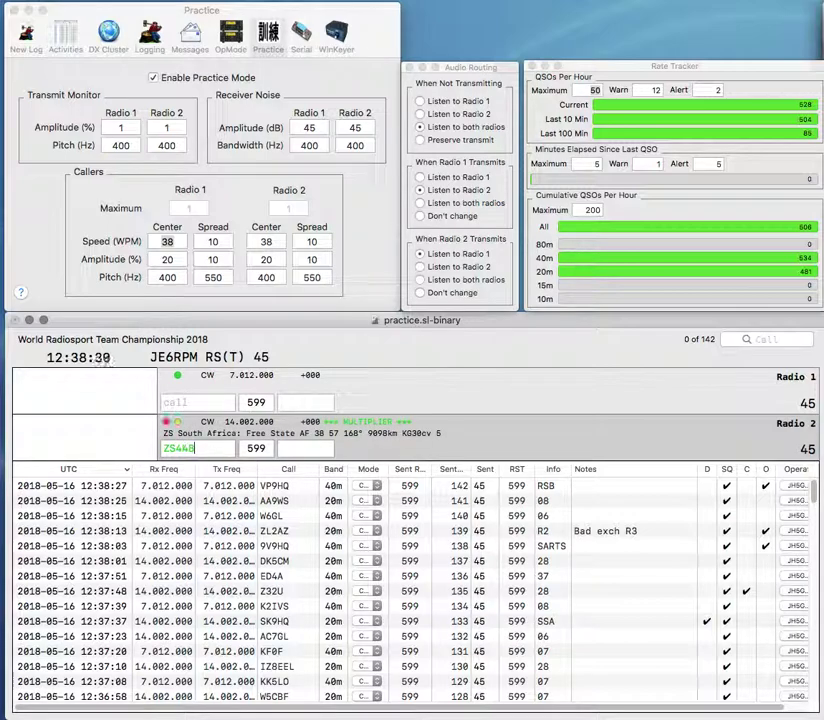
key("Return")
type("B4HQ")
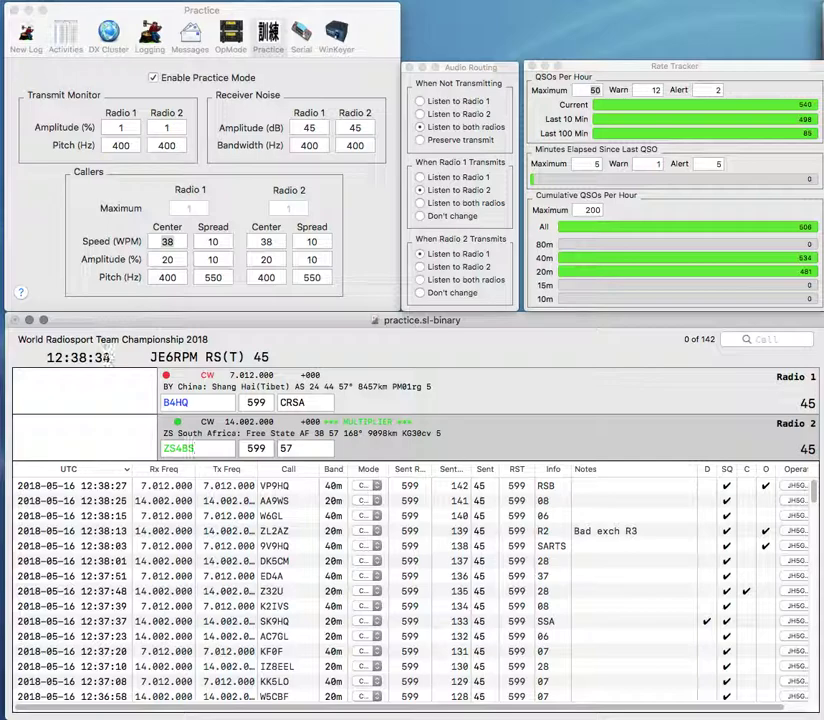
key("space")
type("R1")
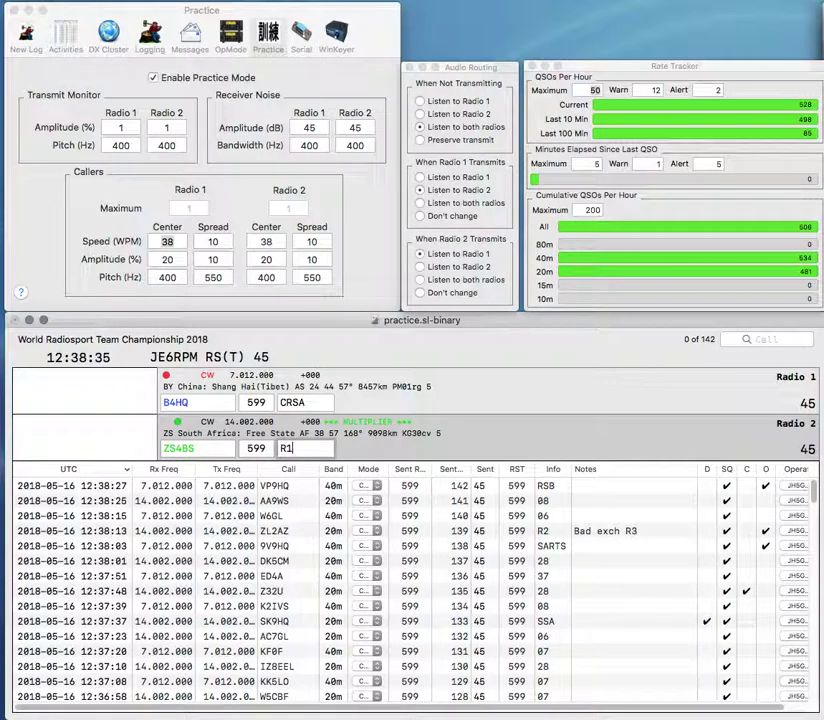
key("Return")
type("CRAC")
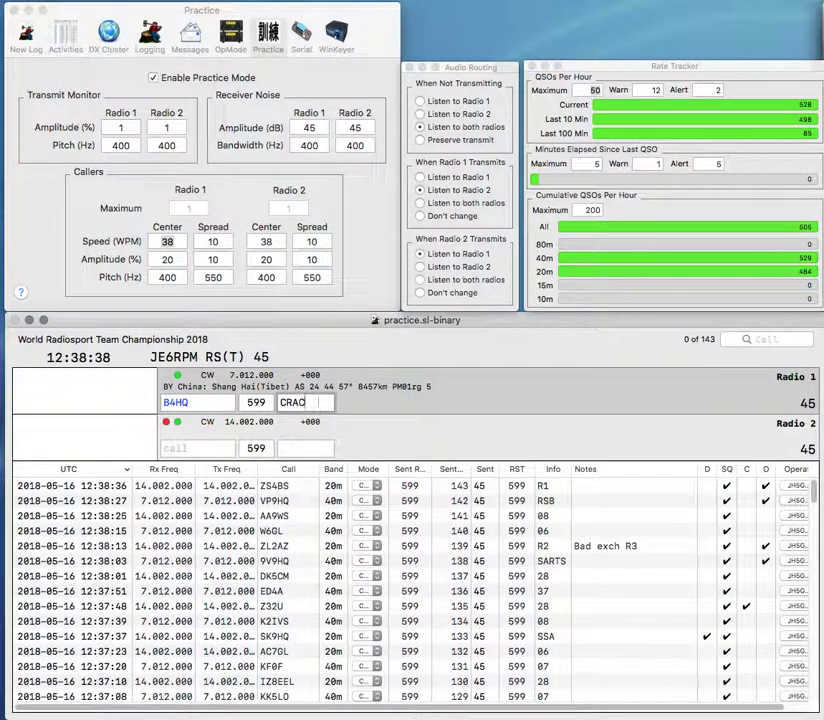
key("Return")
type("S")
key("BackSpace")
type("H")
key("BackSpace")
type("ZS9HQ")
key("Return")
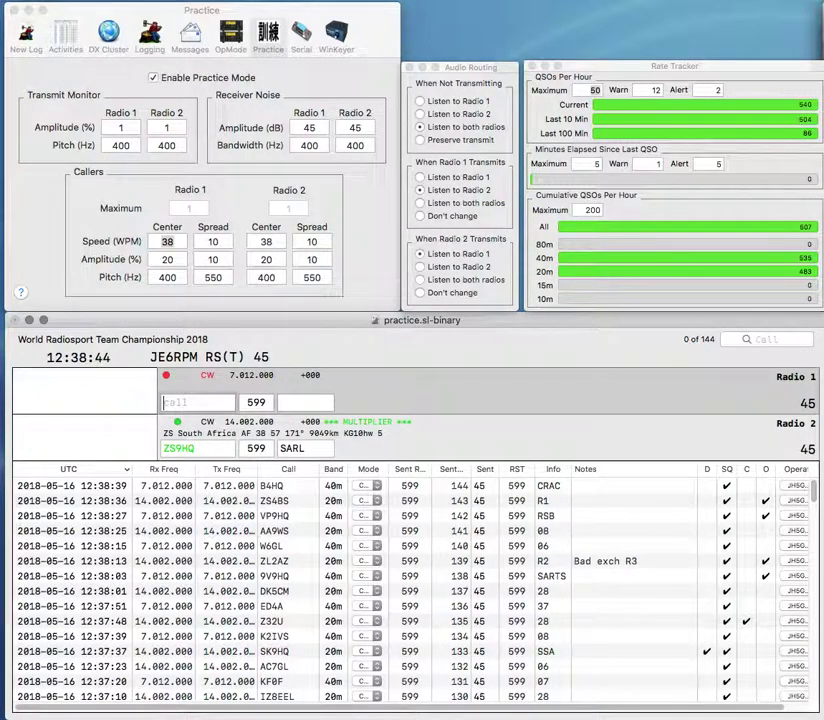
type("D")
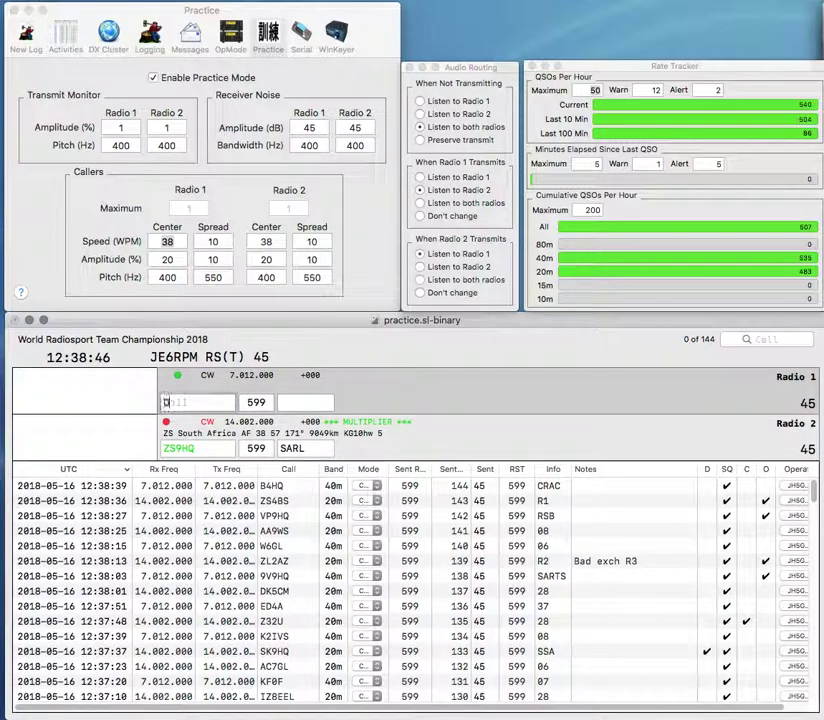
type("K6PB")
key("Return")
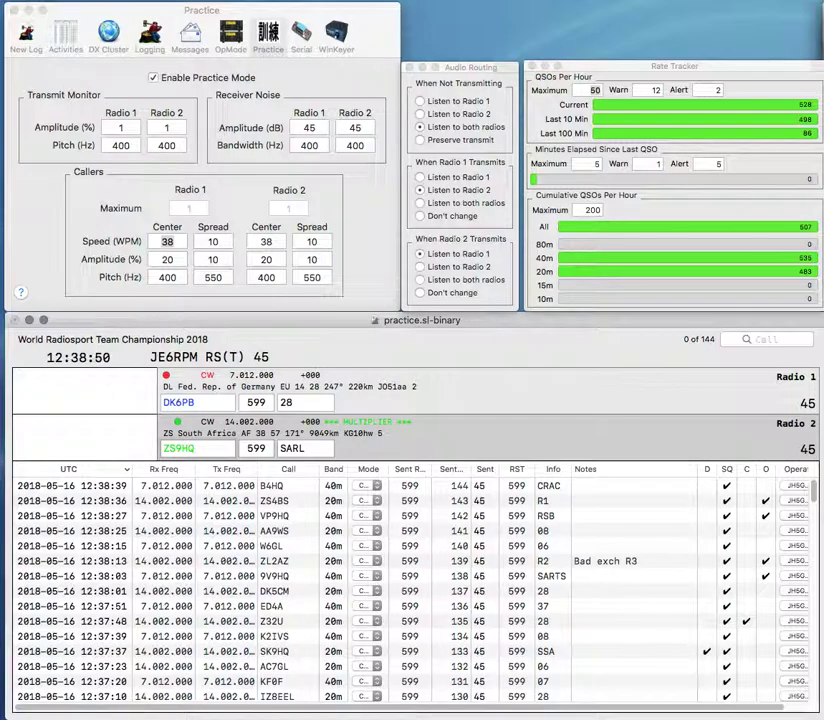
key("Return")
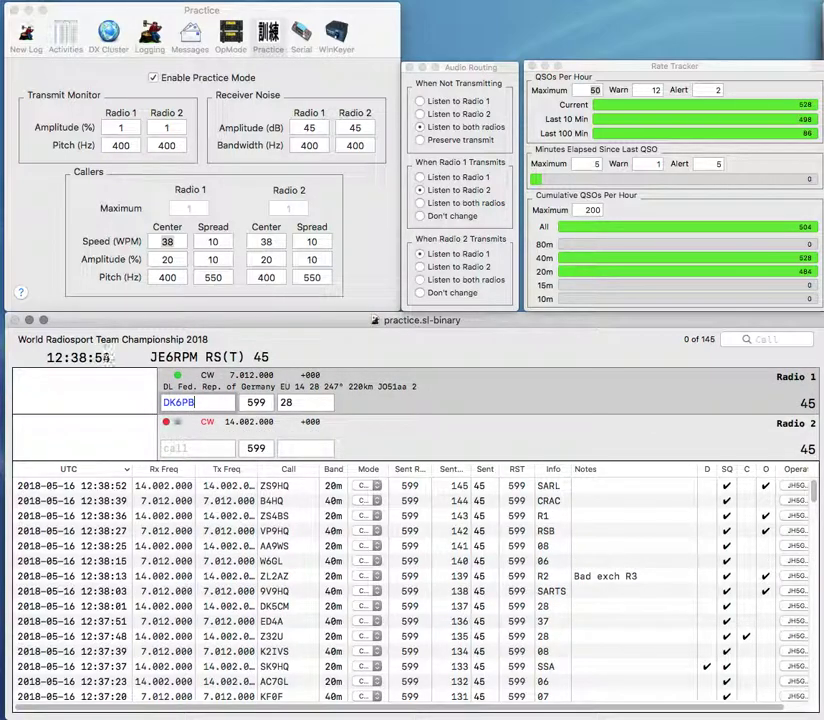
key("Return")
type("AA")
key("Return")
type("HM4RO")
key("Return")
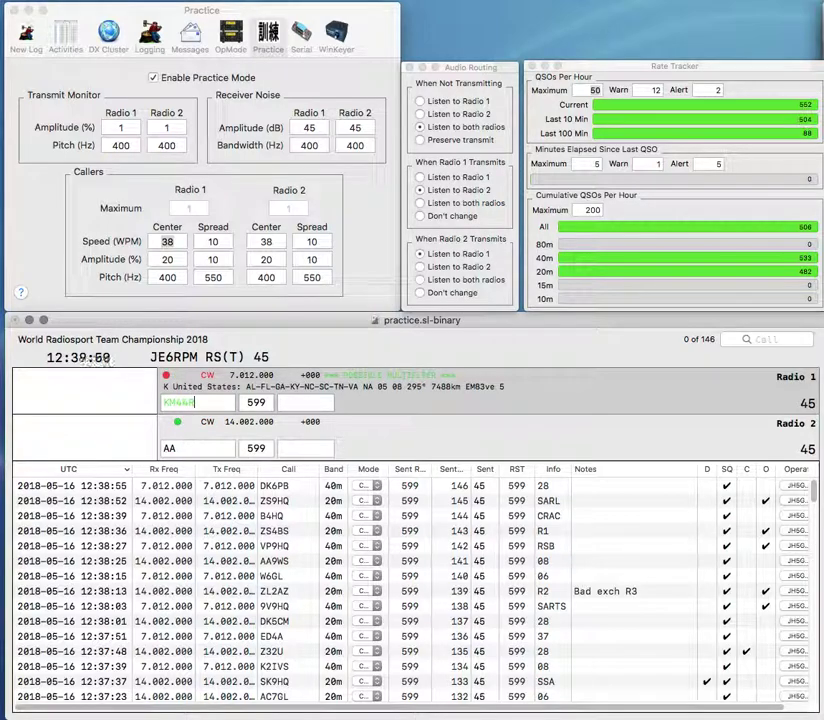
type("CX")
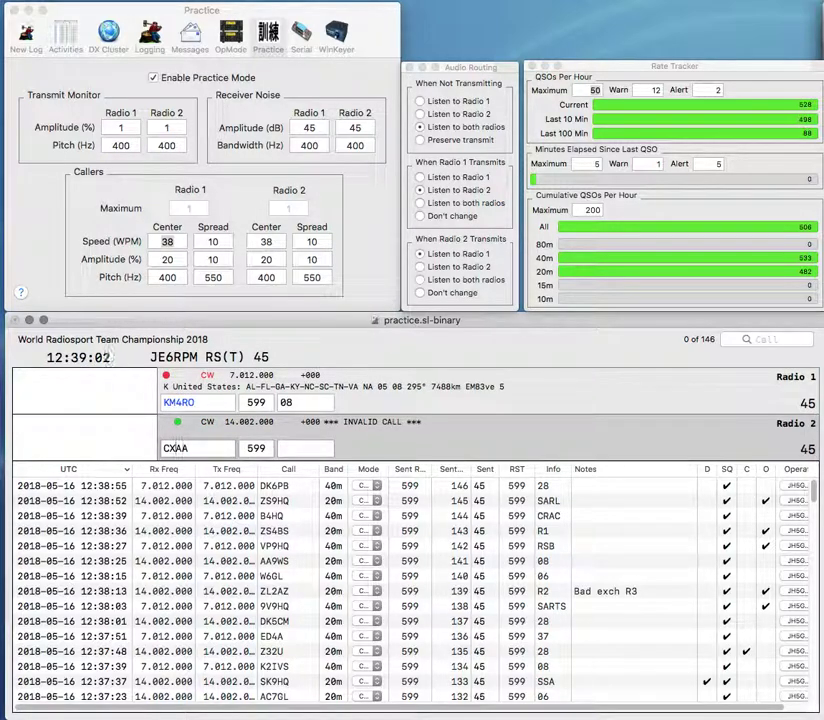
key("Left")
key("Left")
type("9")
key("Return")
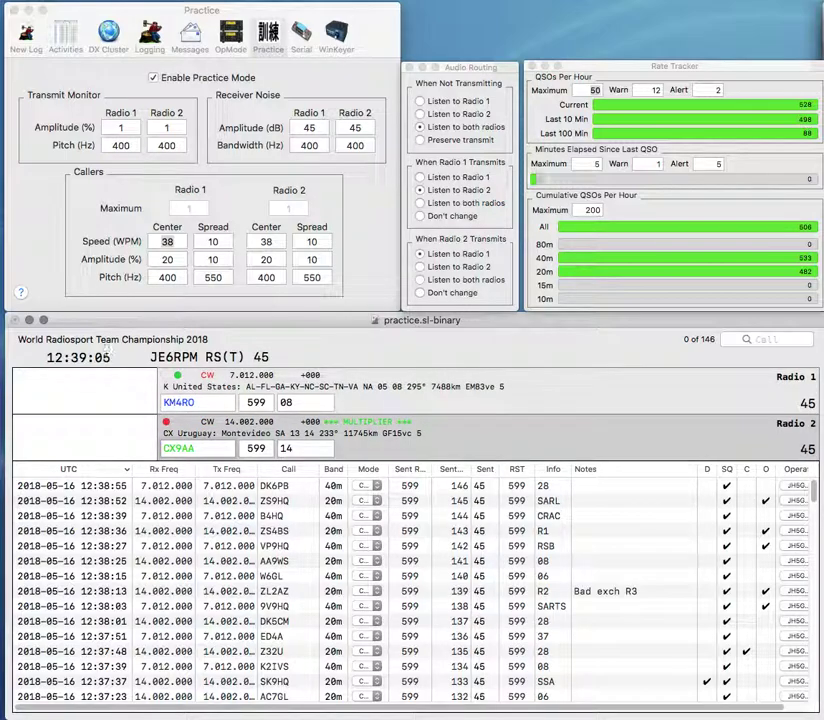
key("Return")
key("BackSpace")
type("1")
key("Return")
type("E32")
type("F/")
key("Home")
type("V")
key("End")
type("2")
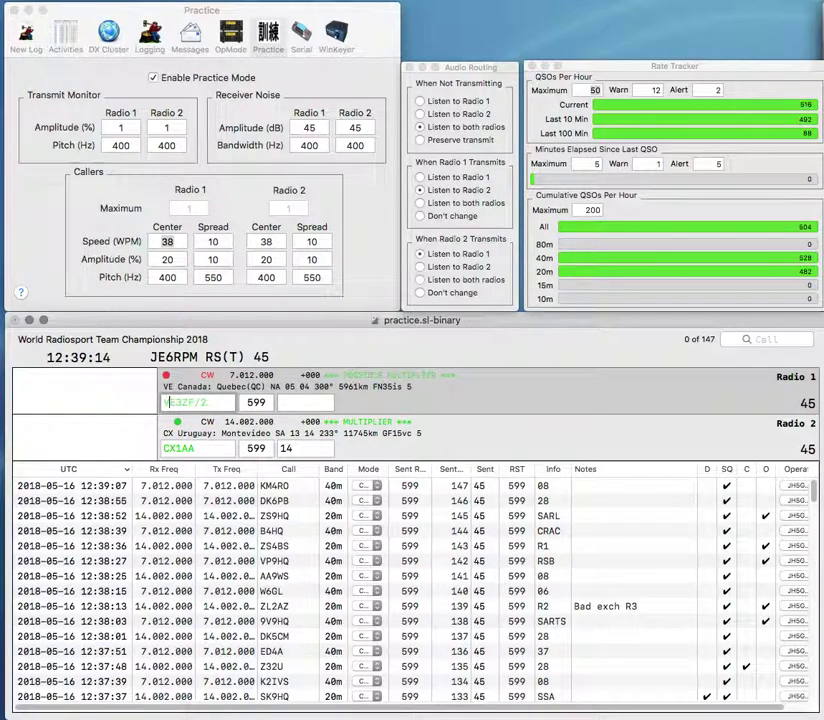
key("Return")
Step: Set the Radio 2 exchange to RCU, and log both CX1AA on Radio 2 and VE3ZF/2 on Radio 1
type("RCU")
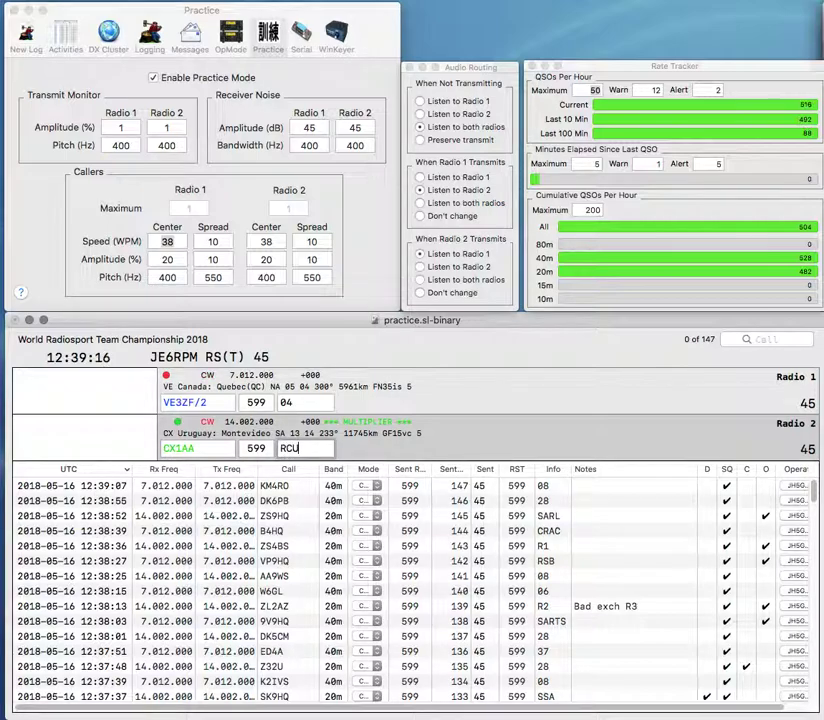
key("Return")
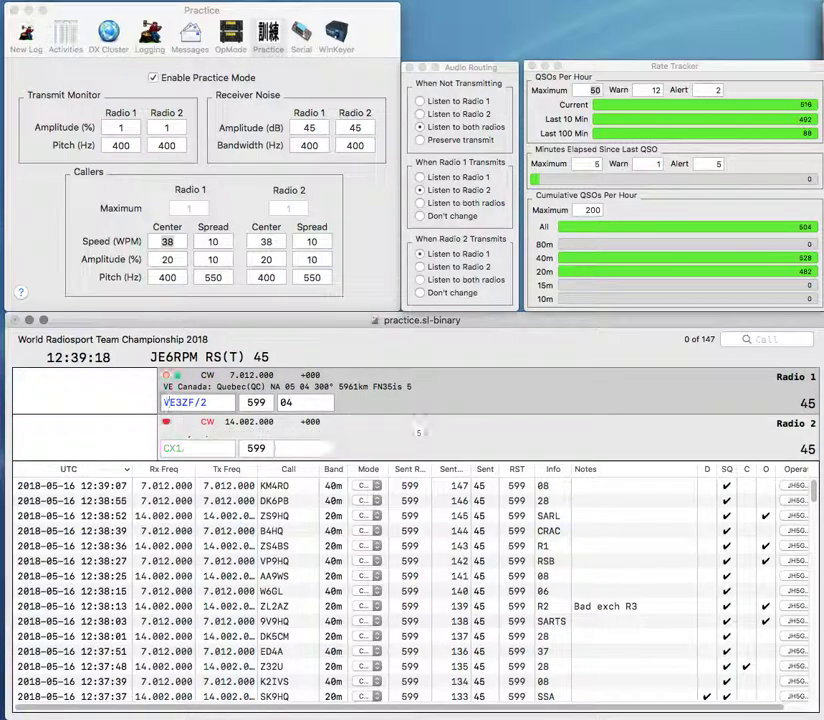
key("Return")
type("HU0HS")
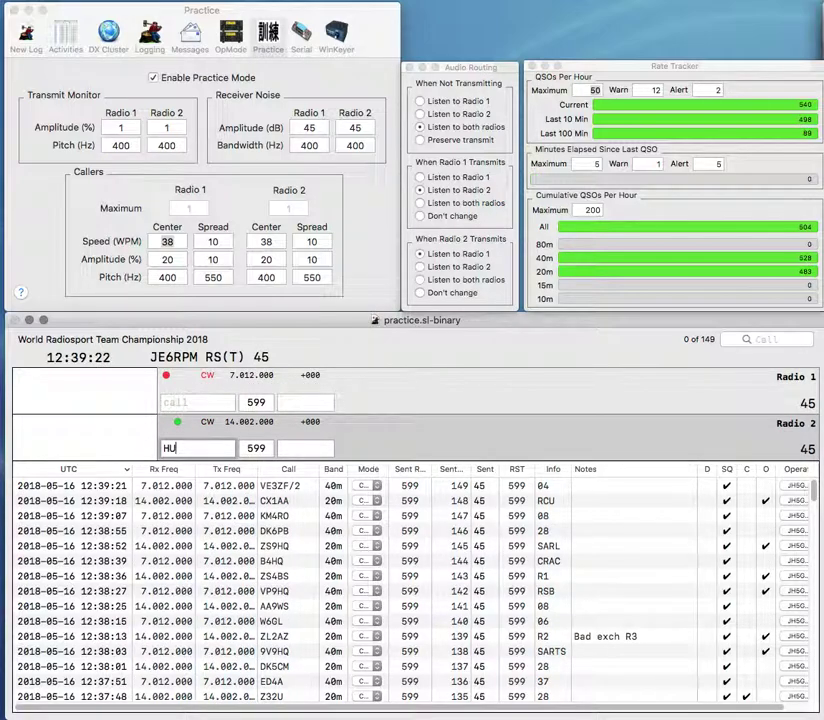
key("BackSpace")
key("BackSpace")
type("YS")
key("Return")
key("Return")
key("Return")
type("W6")
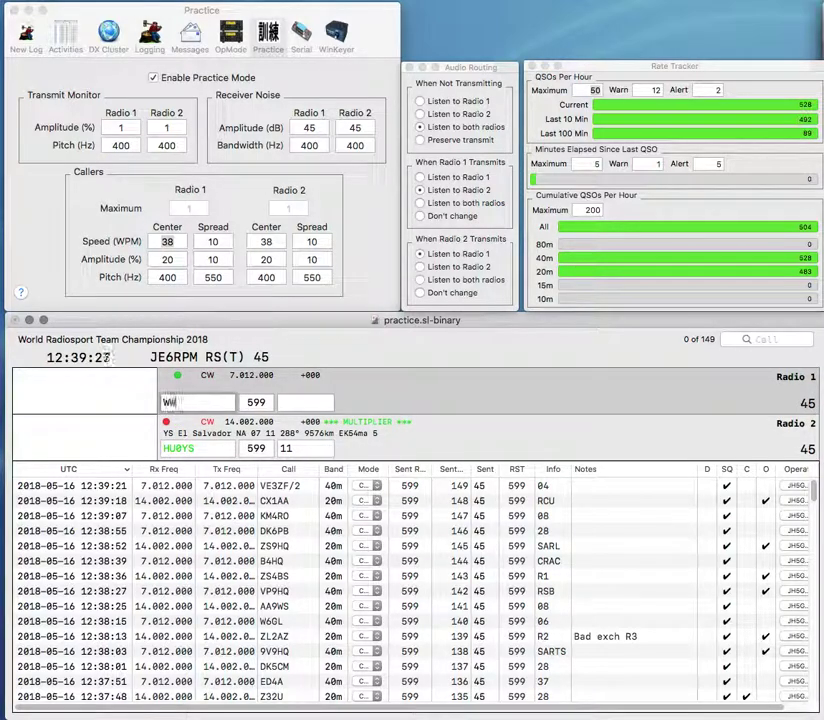
key("BackSpace")
type("9KC")
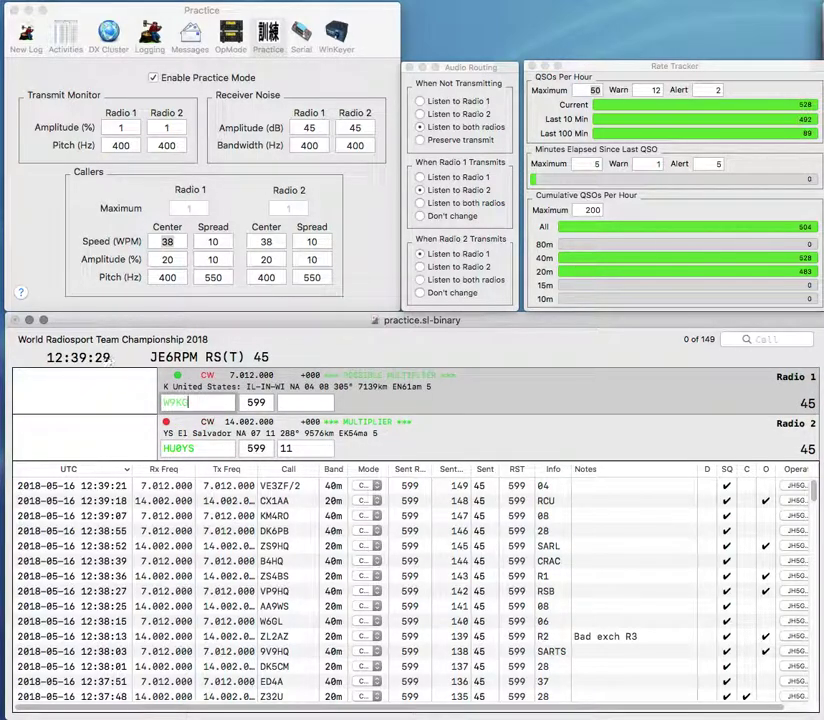
key("Return")
Step: Set the Radio 2 exchange to CRAS, and log both HU0YS on Radio 2 and W9KG on Radio 1
key("Tab")
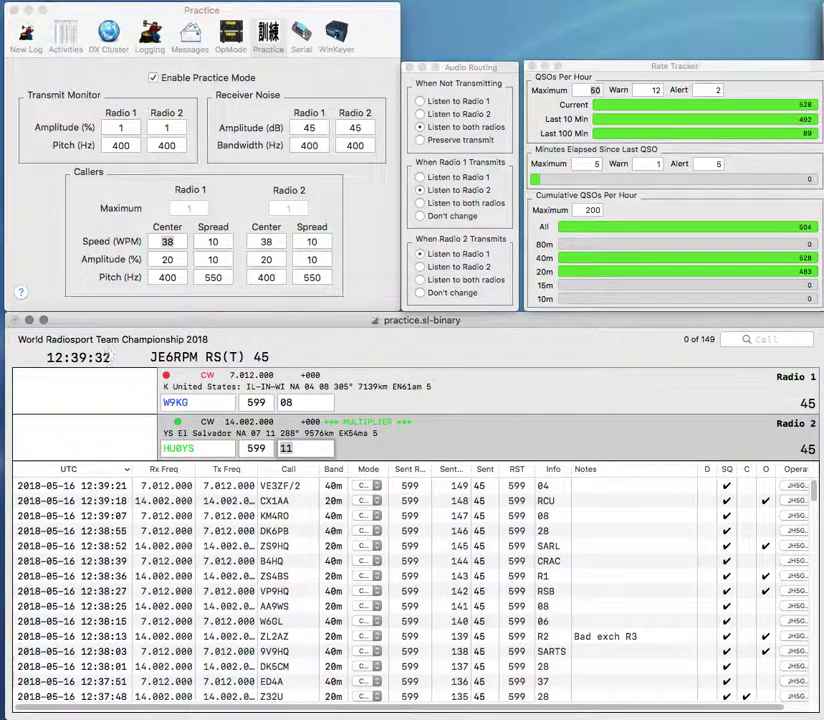
type("CRAS")
key("Return")
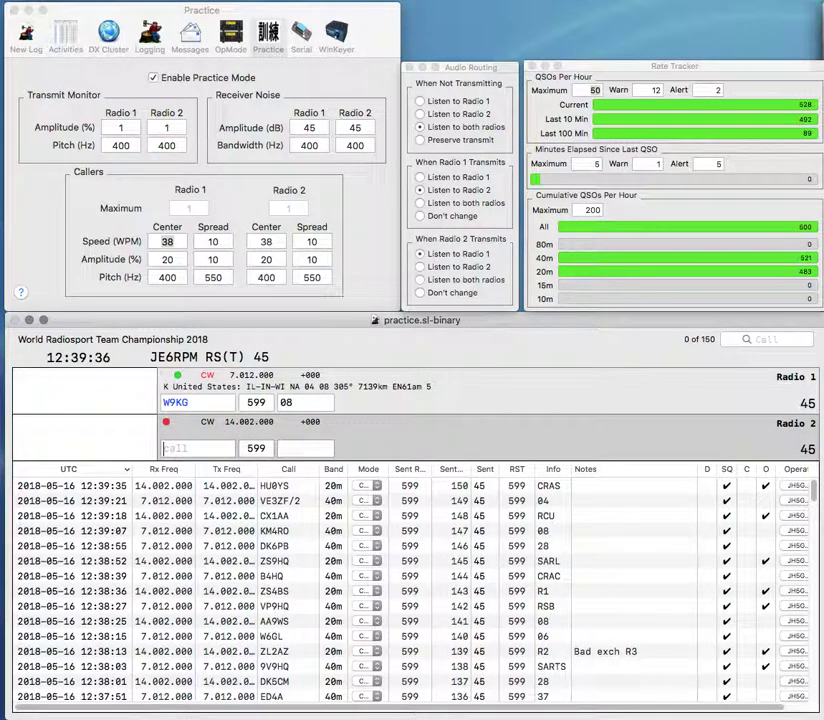
key("Return")
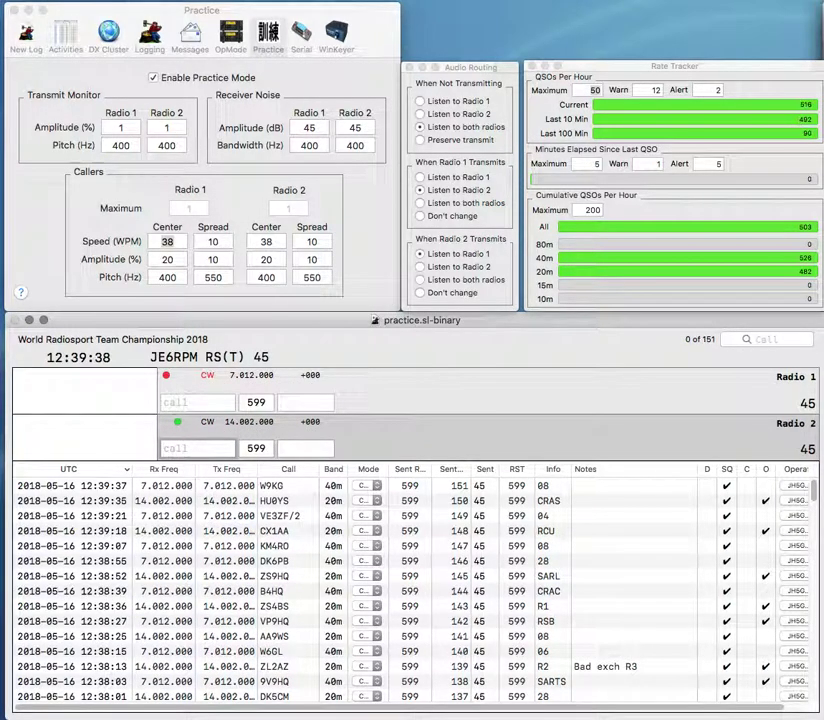
Step: Work HB9AYZ on Radio 2 and IK2YXP on Radio 1, both with exchange 28, logging both contacts
type("HB9AYZ")
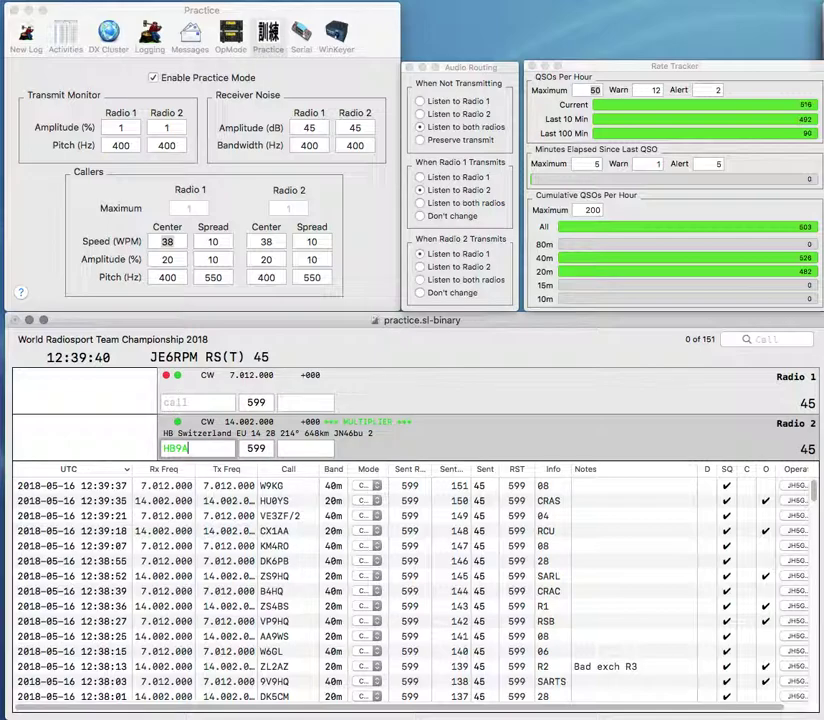
key("Return")
type("IK2Y")
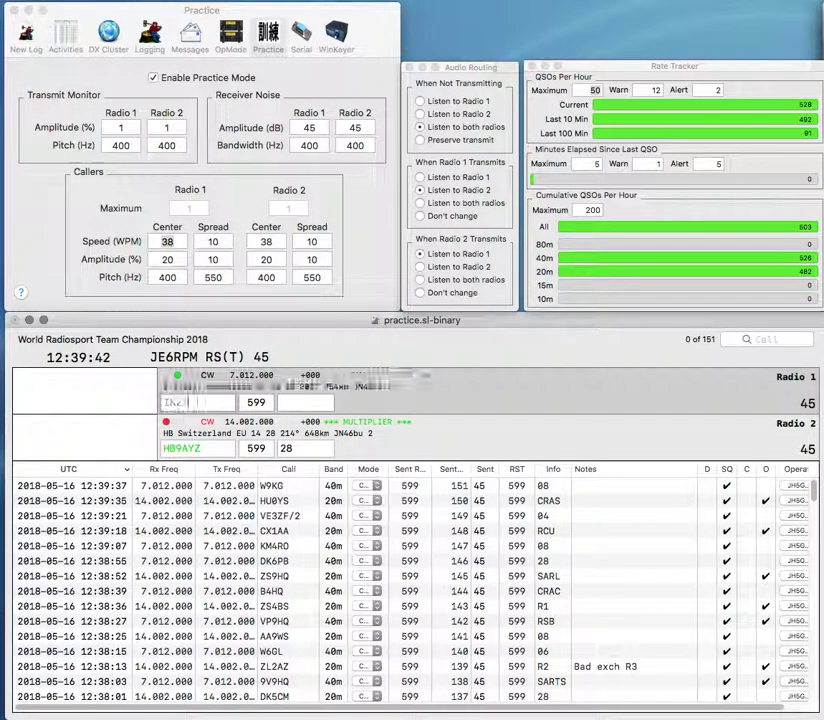
type("XP")
key("Return")
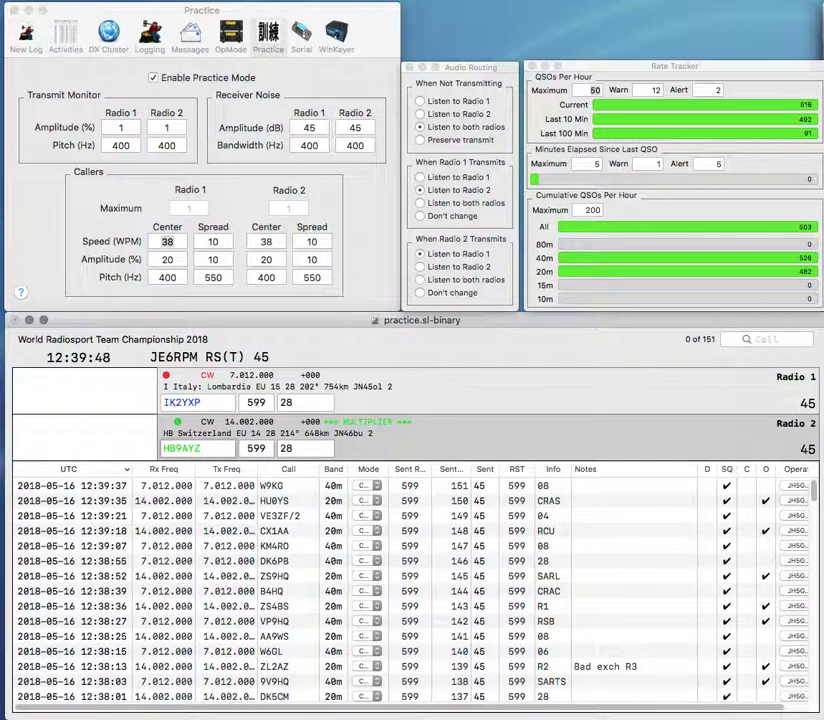
key("Return")
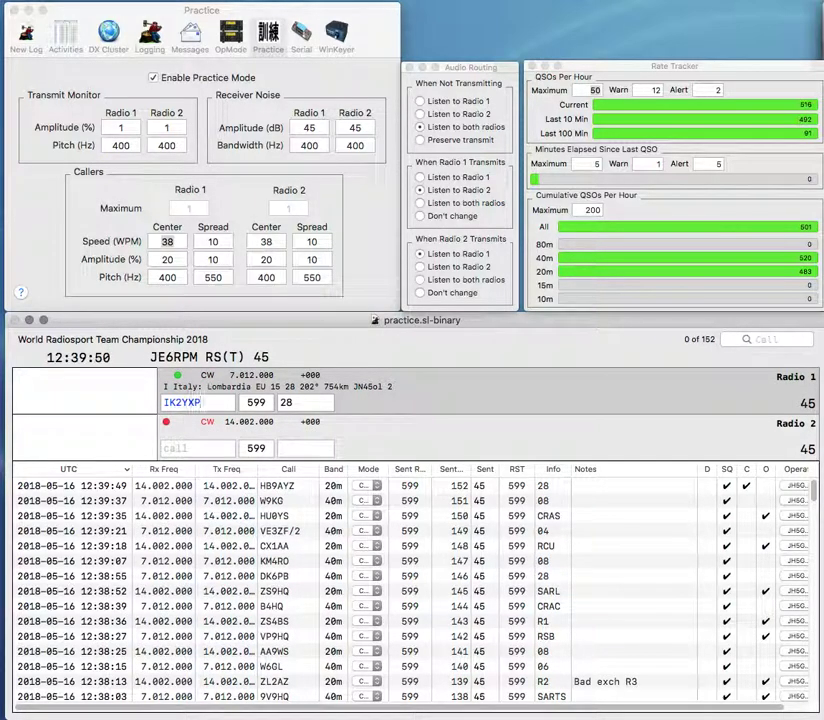
key("Return")
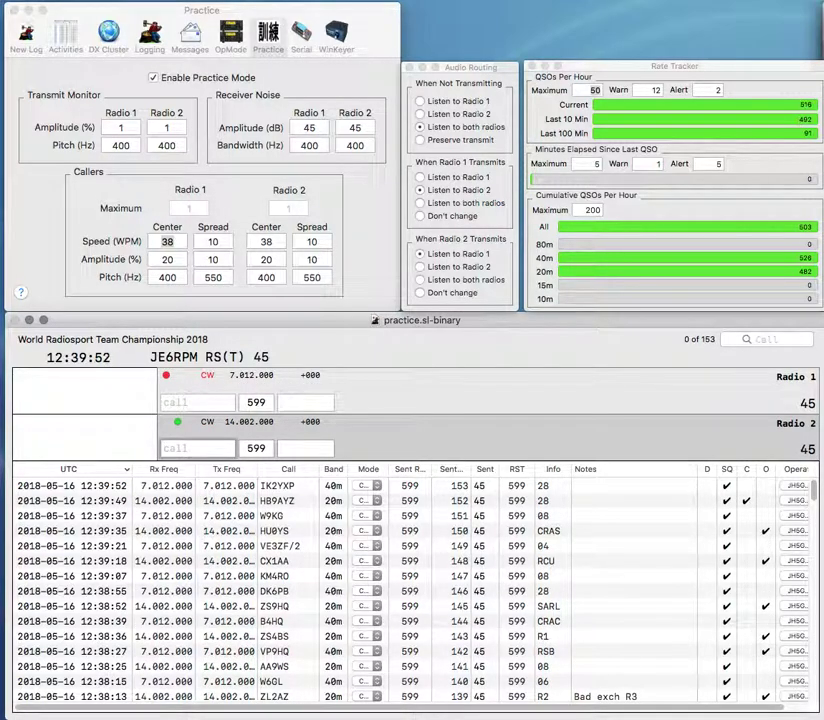
type("YB1")
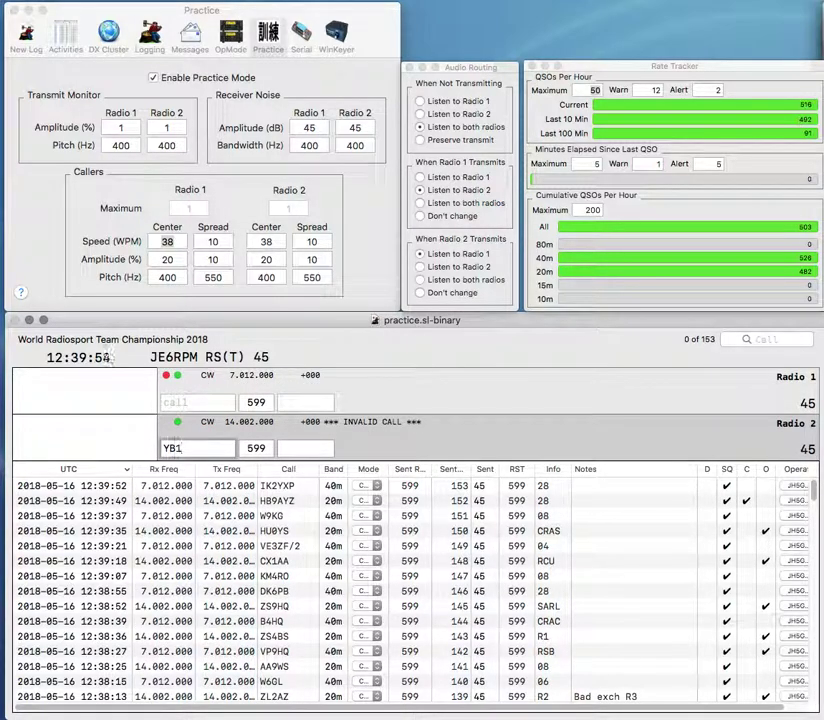
type("PEF")
key("space")
type("54")
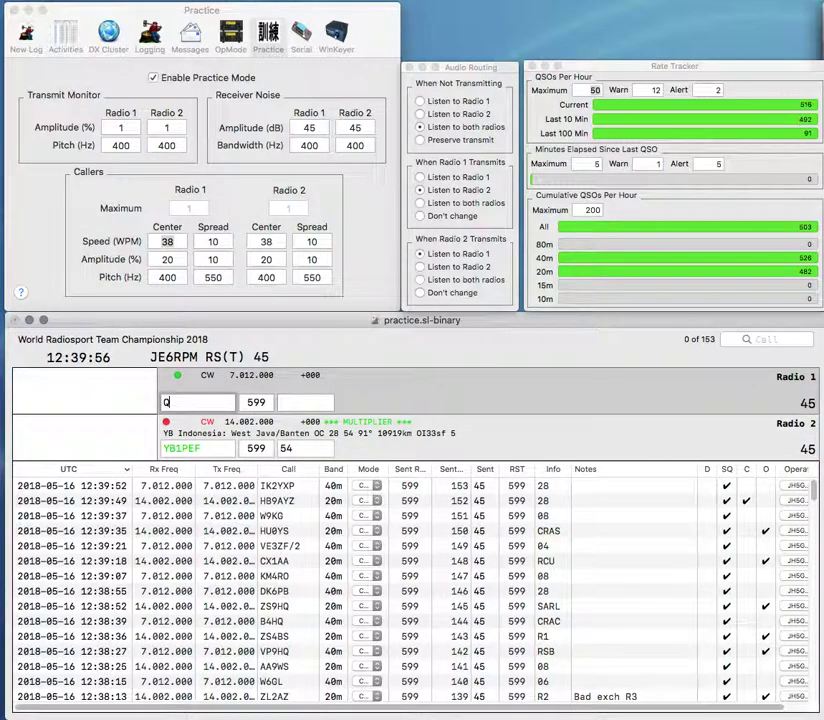
type("QTM")
key("Left")
key("Left")
key("Left")
type("8")
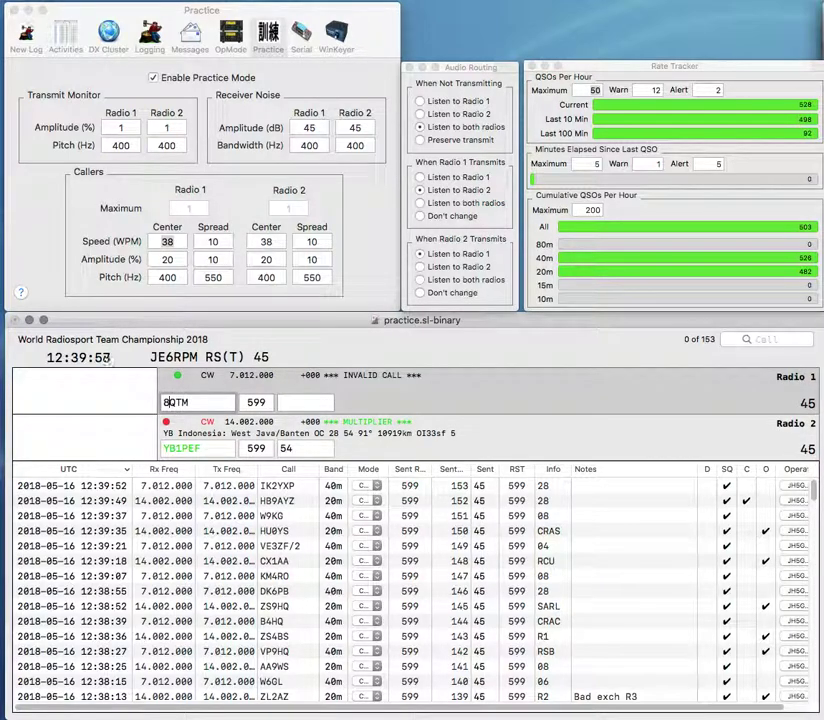
key("Right")
type("7")
key("Return")
key("space")
type("41")
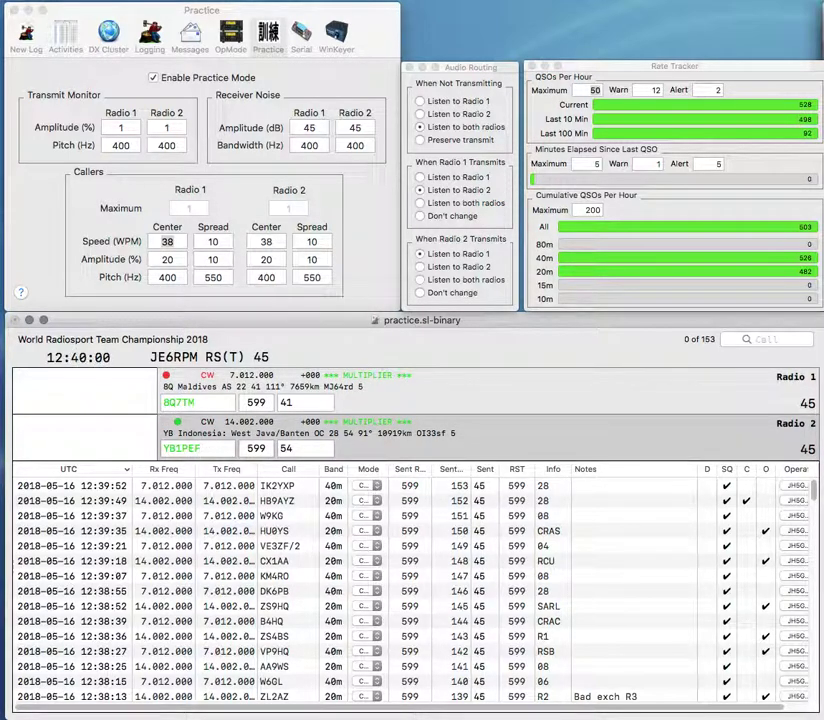
key("Return")
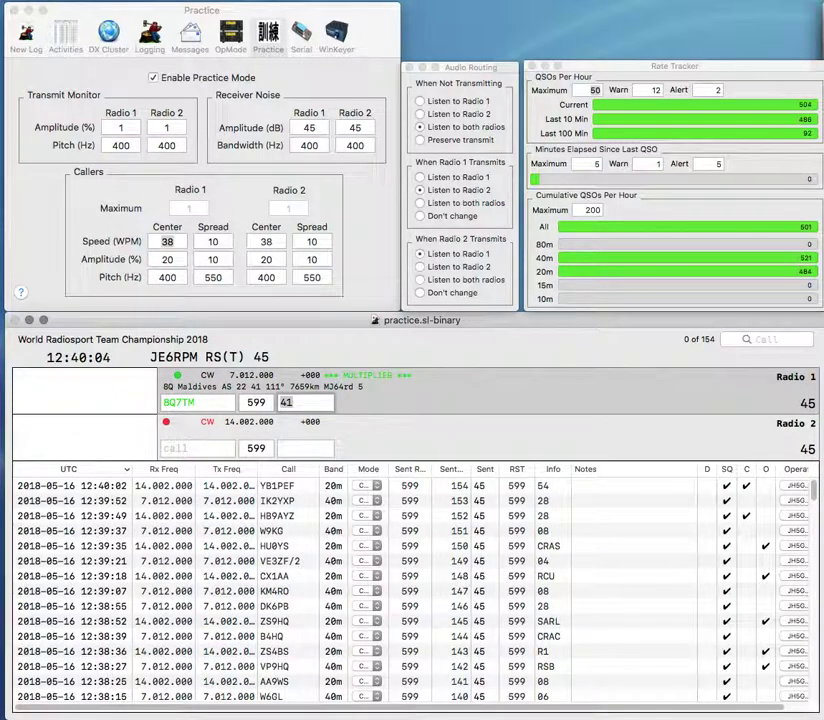
key("Return")
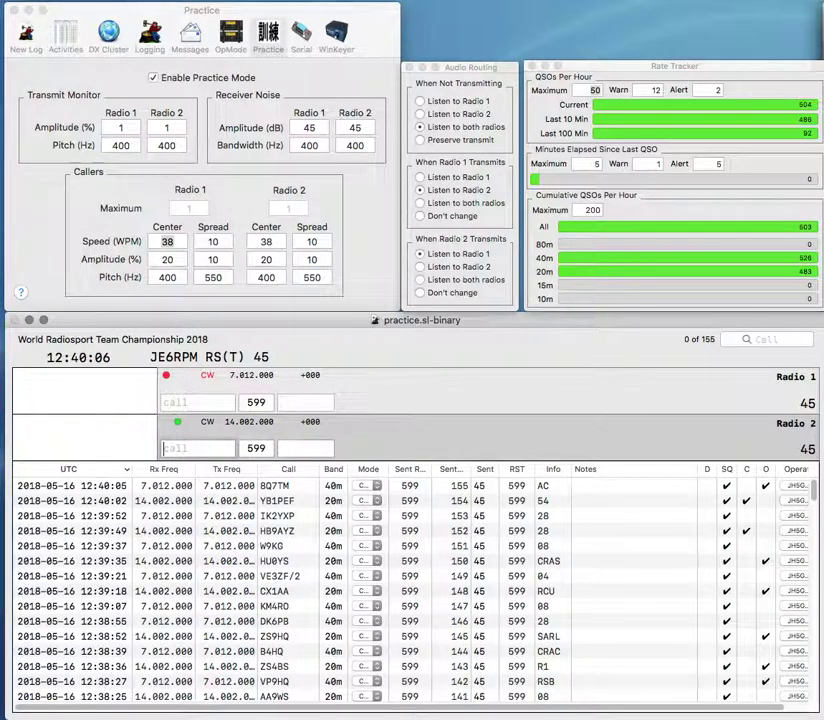
type("LZ7HQ")
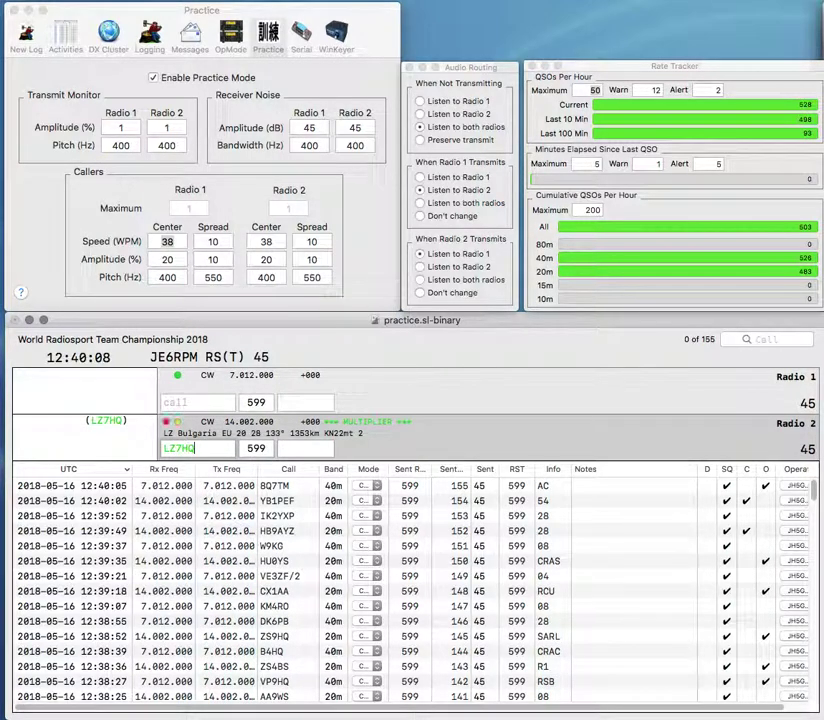
key("Return")
type("OZ7II")
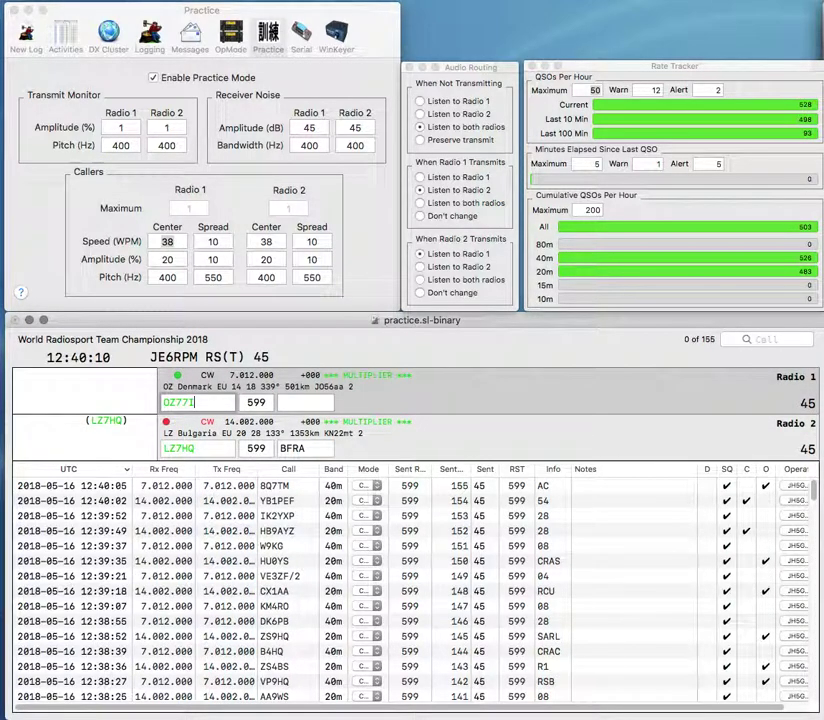
type("/M")
key("Return")
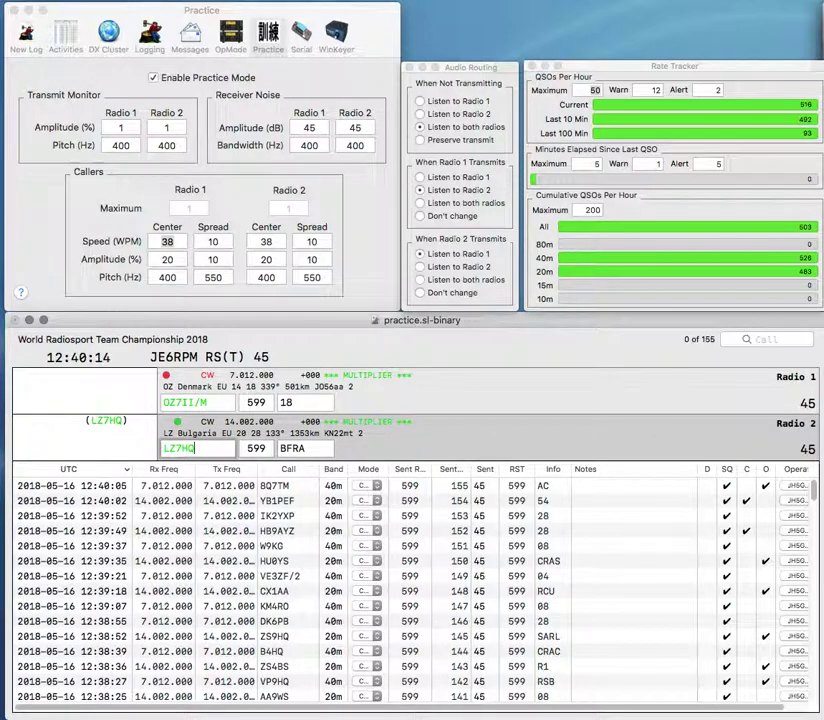
key("Return")
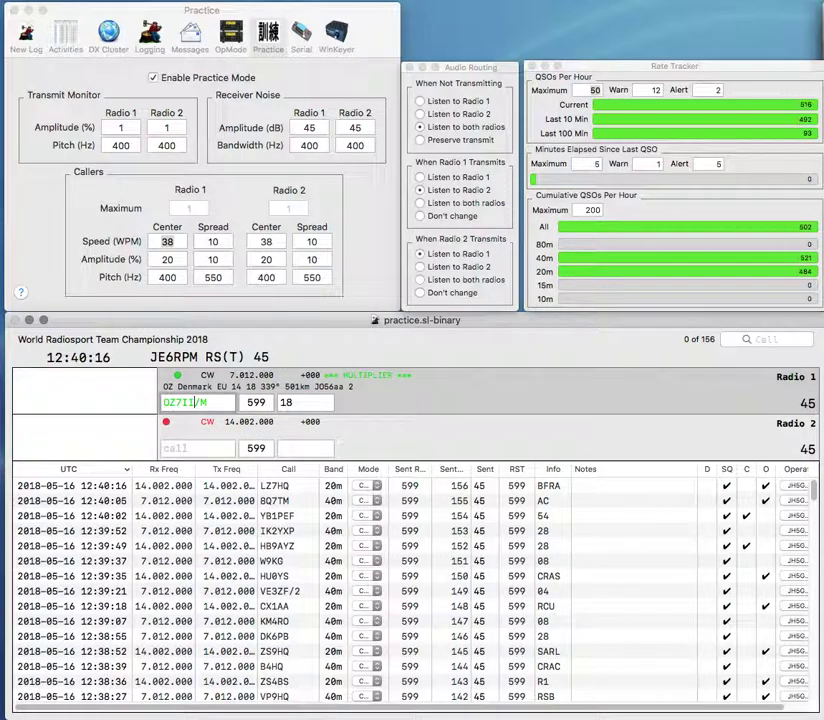
key("BackSpace")
type("S")
key("Return")
type("3BW")
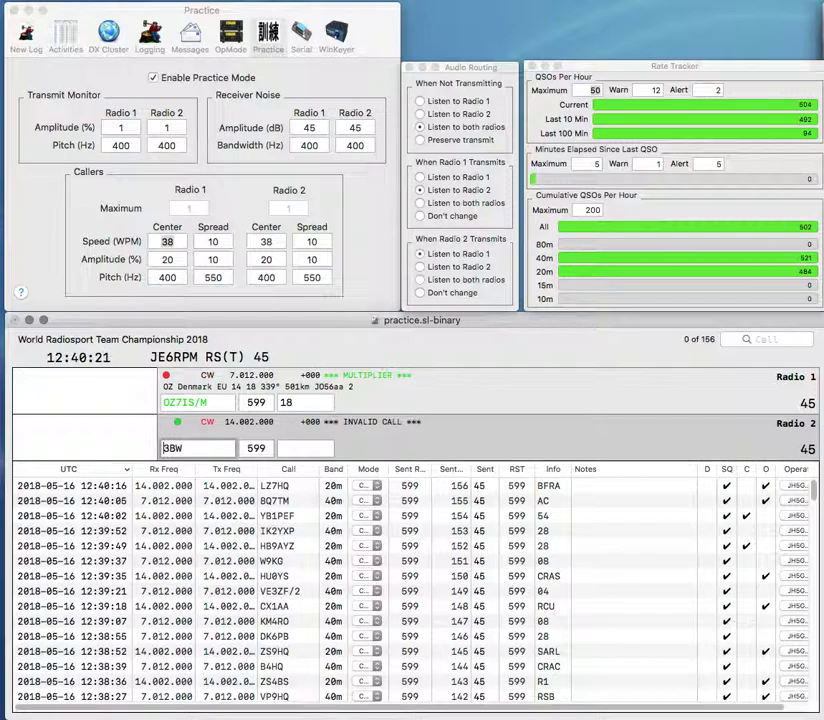
key("grave")
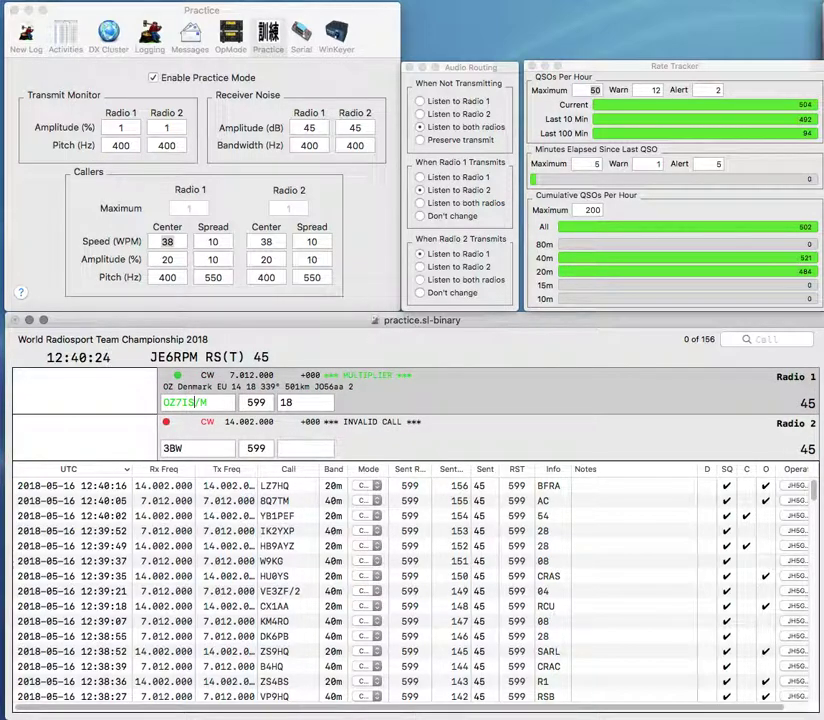
key("Return")
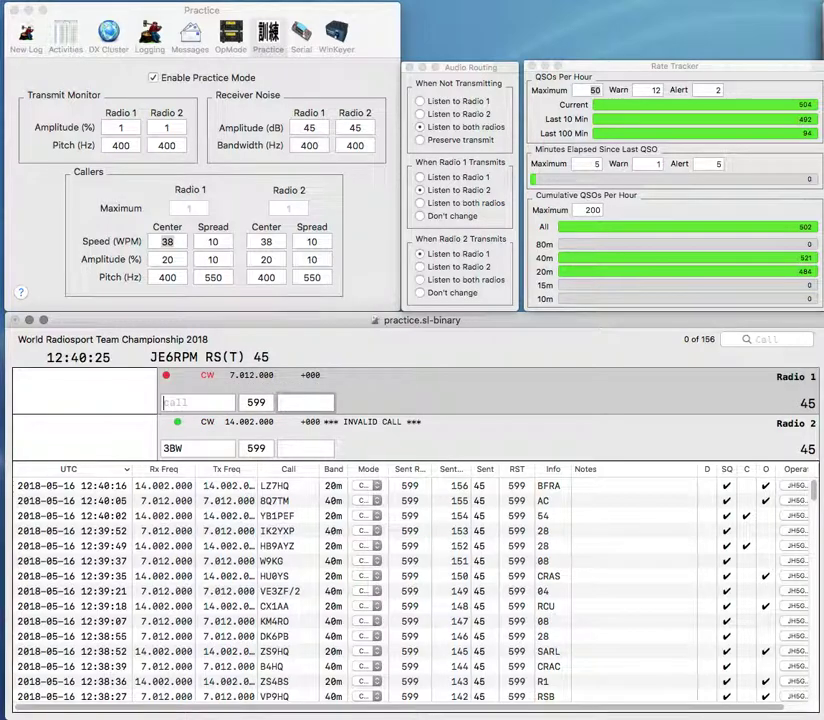
type("DB")
key("Return")
type("28VE3ZN")
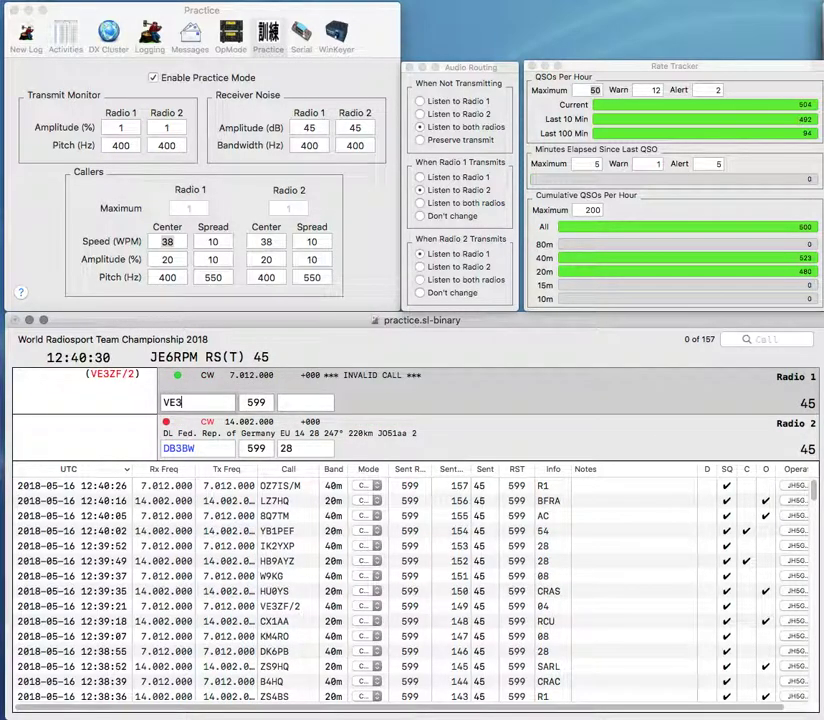
key("Return")
type("04")
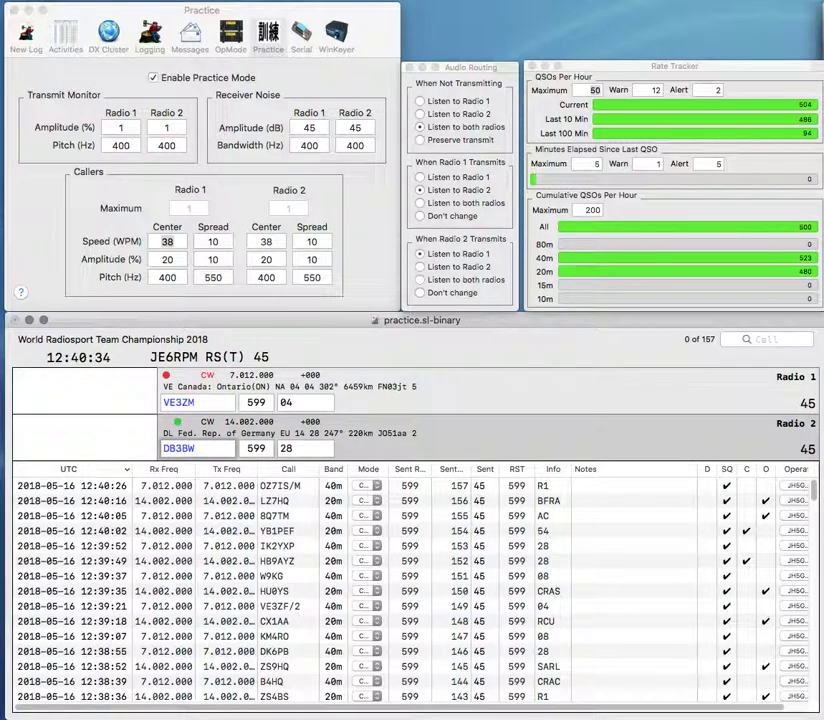
key("Return")
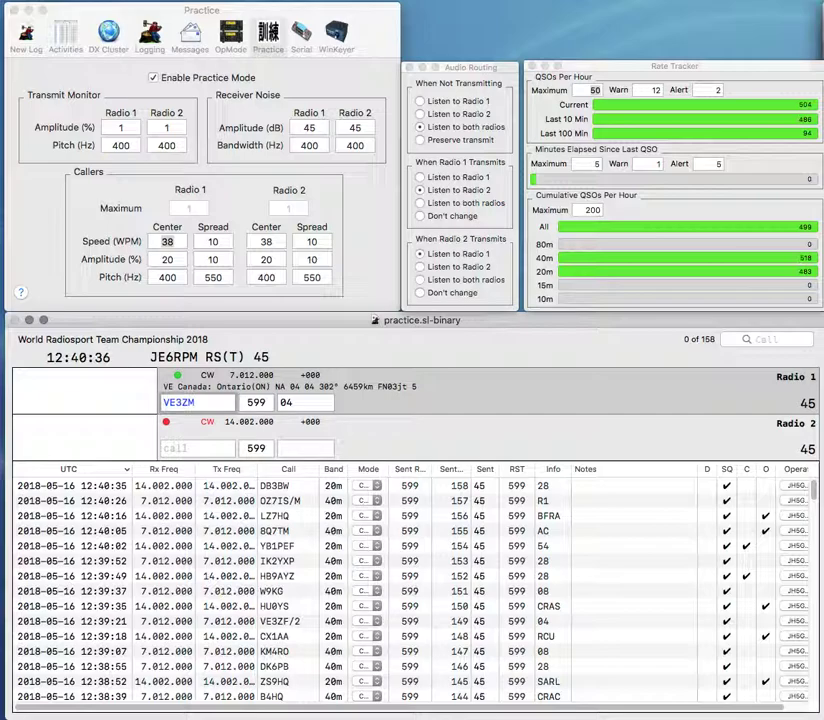
key("Return")
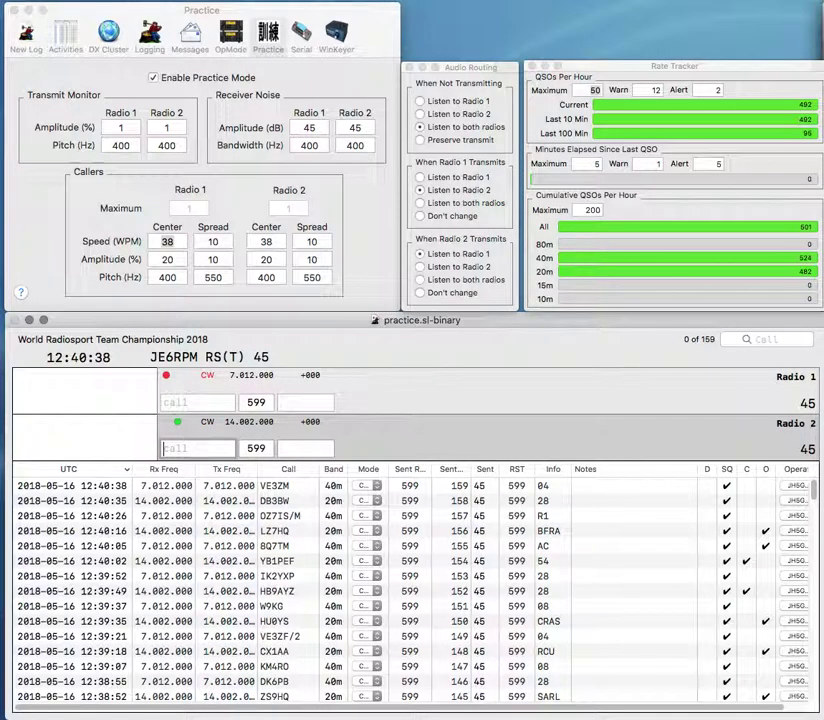
type("W7KE")
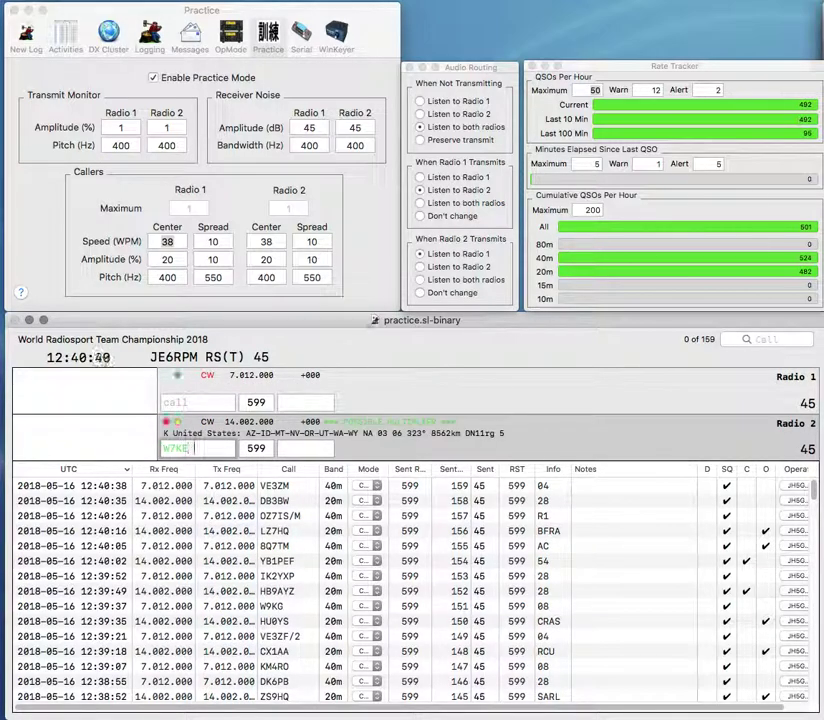
type("YKC")
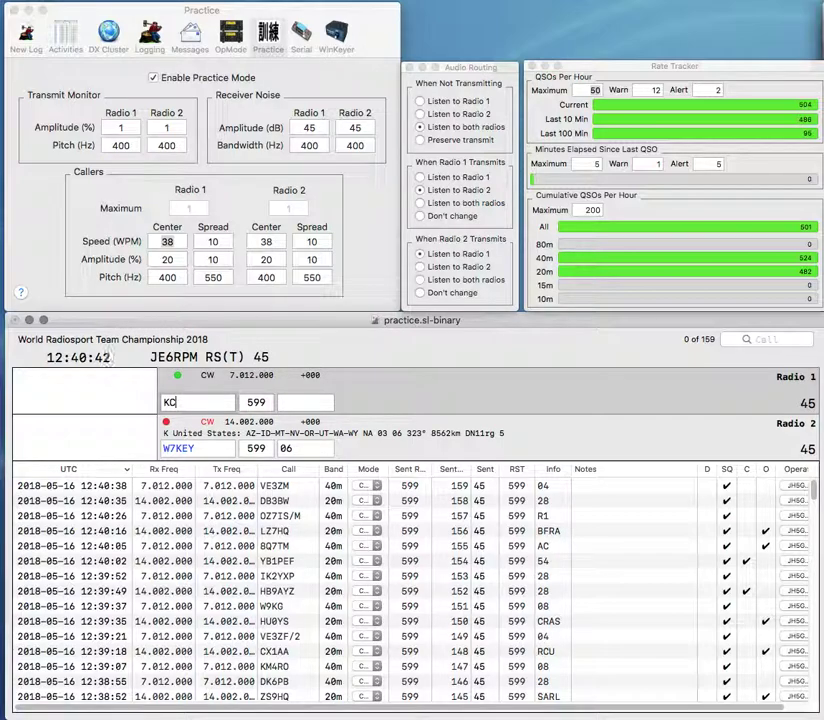
type("6SWL")
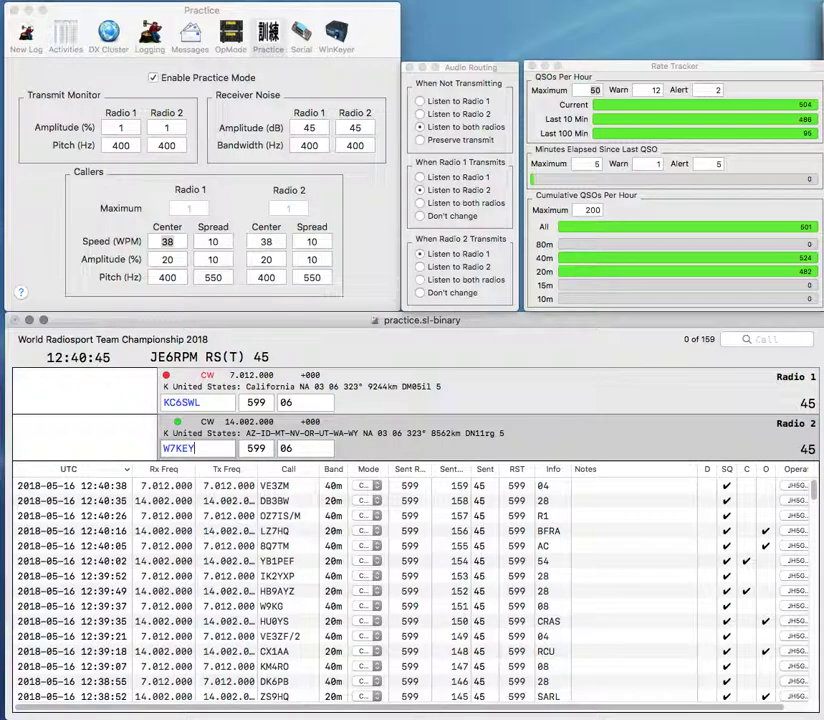
key("Return")
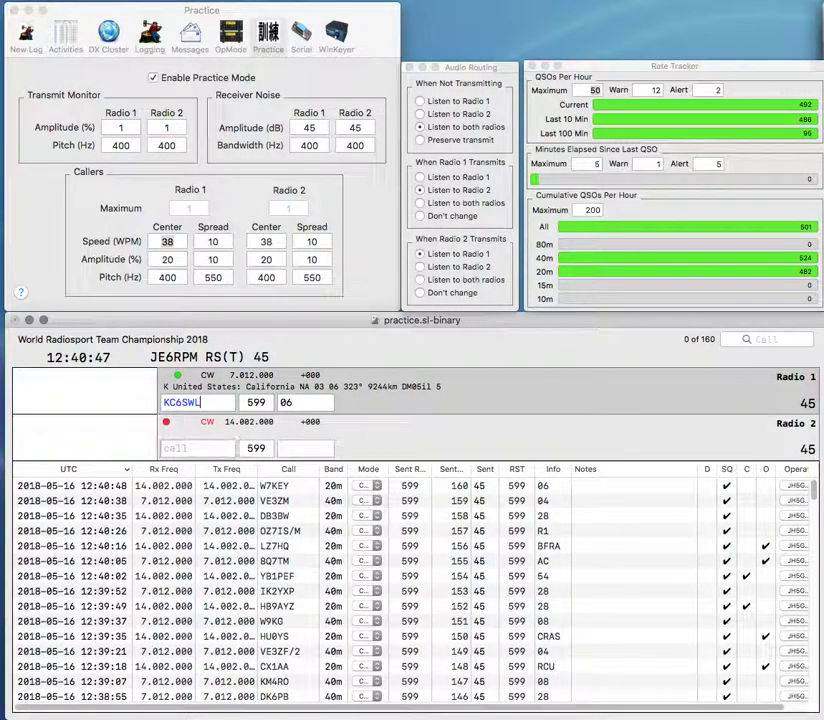
key("Return")
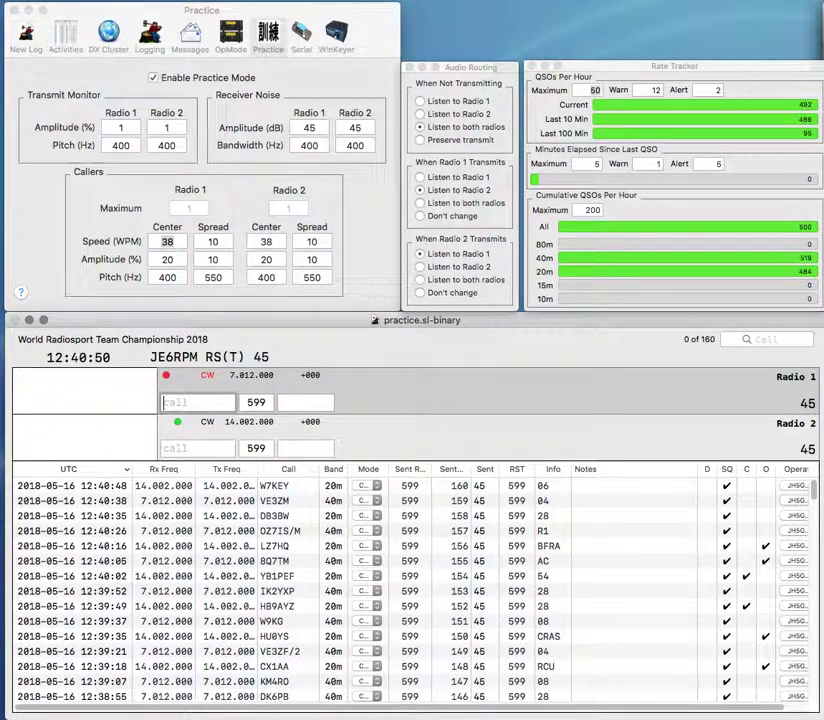
type("W84W")
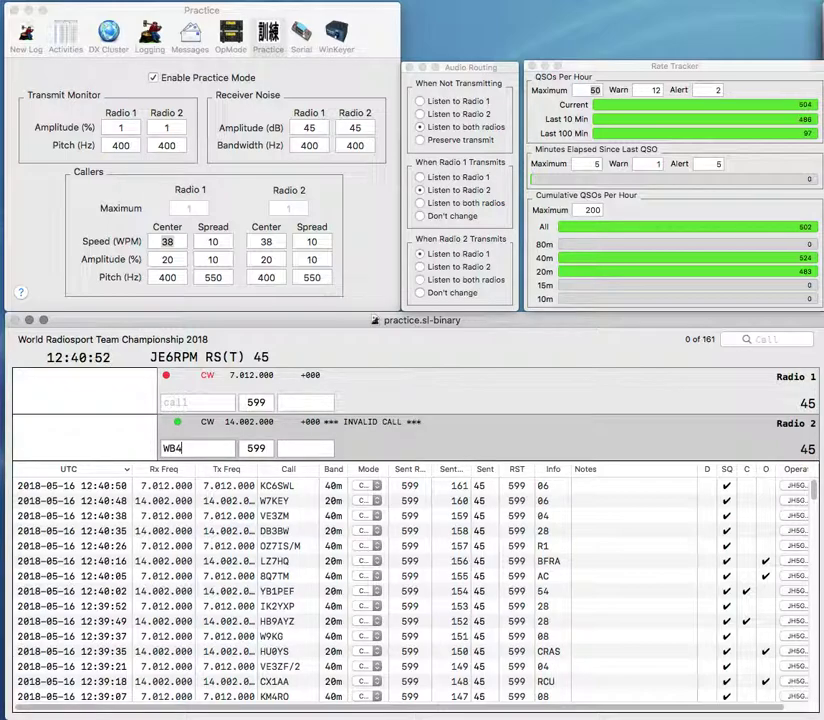
type("HS")
key("Return")
type("1AA")
key("Return")
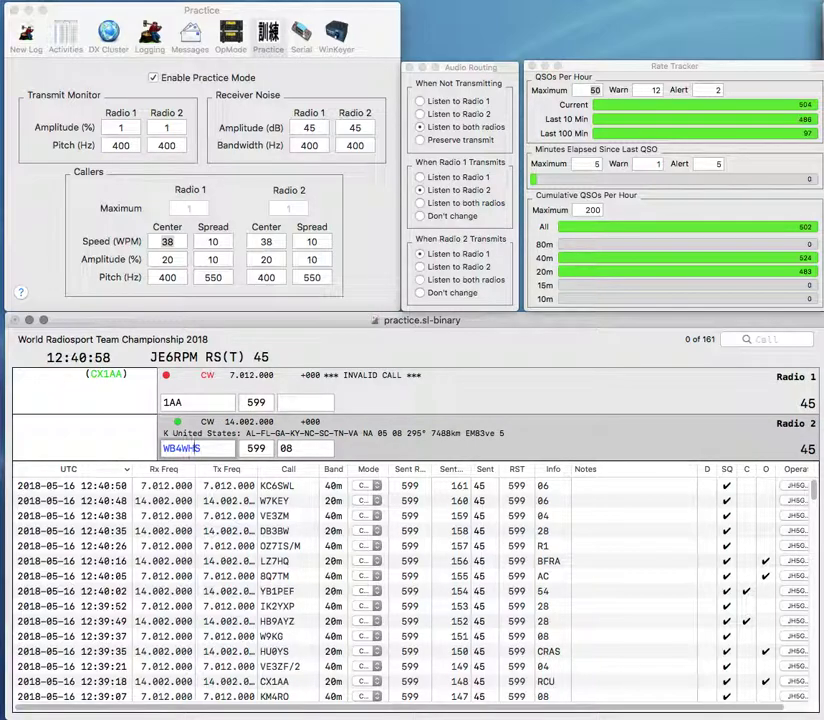
key("Left")
key("BackSpace")
type("H")
key("Return")
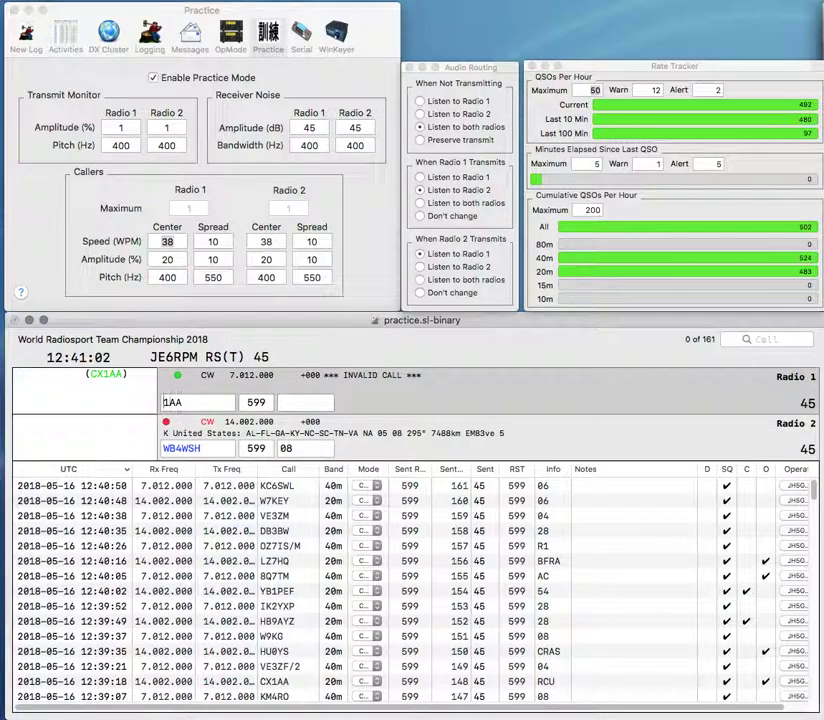
key("Left")
type("K")
key("Return")
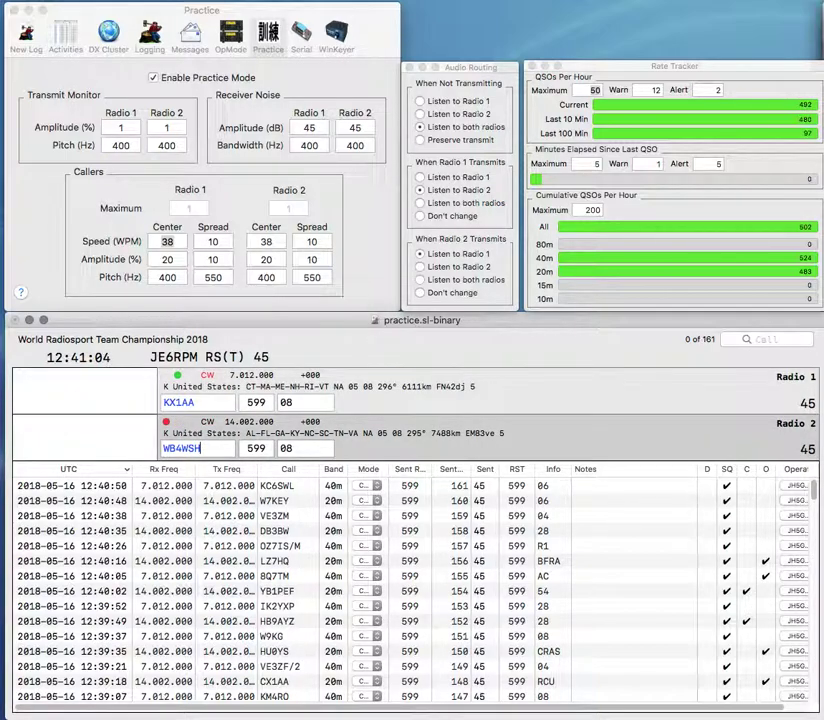
key("Return")
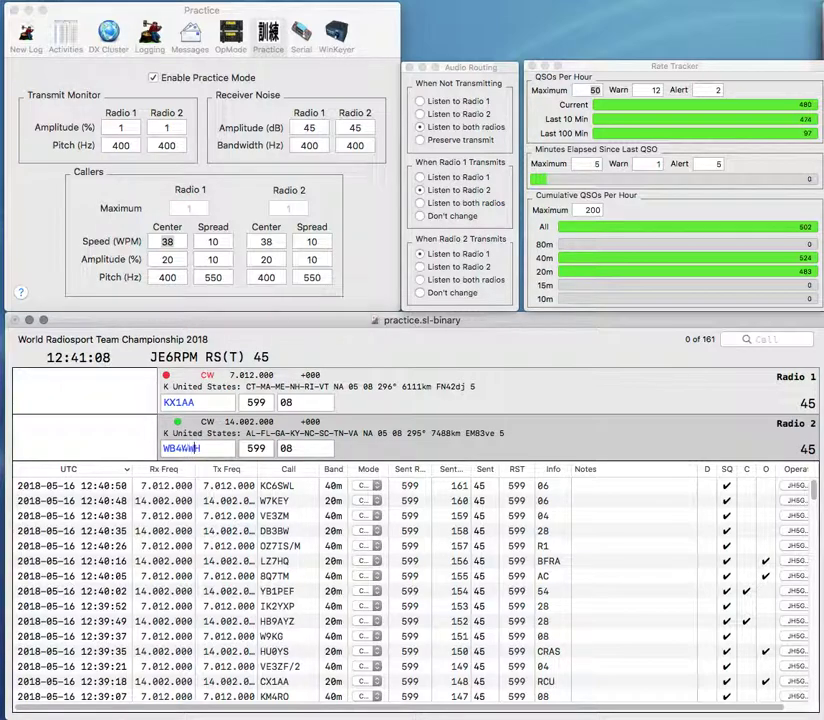
key("Return")
type("C")
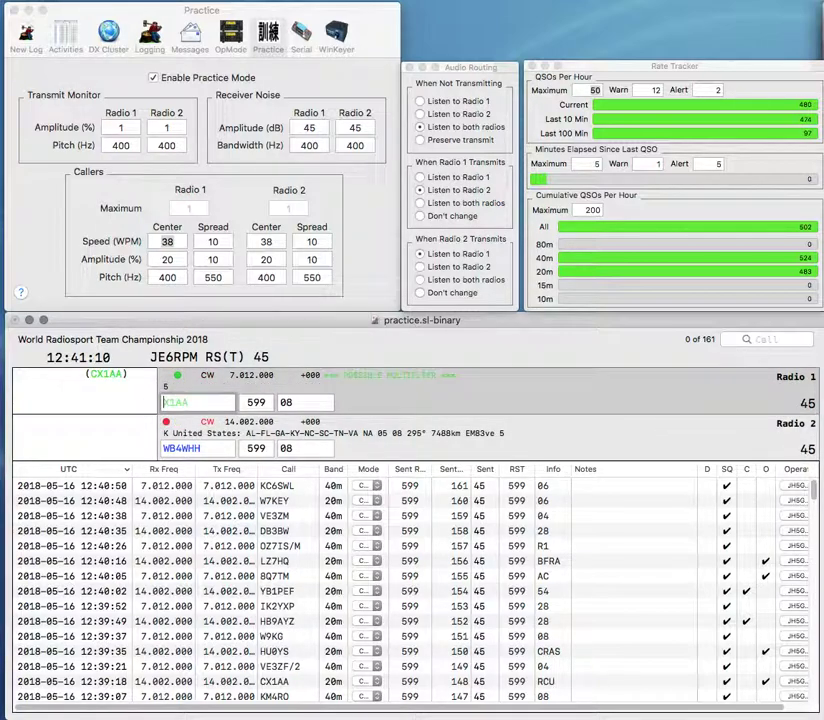
key("Return")
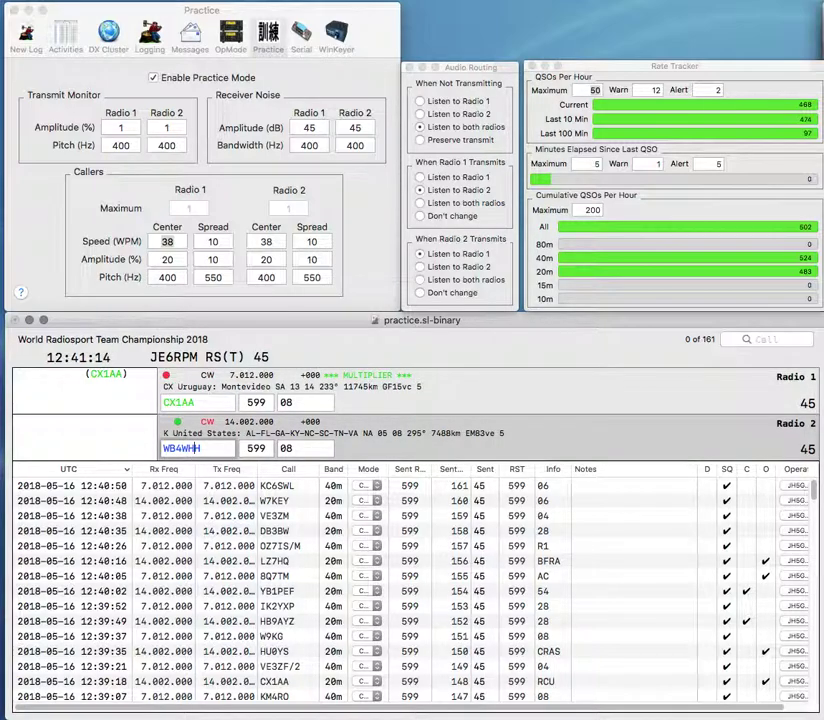
key("Up")
key("Tab")
key("BackSpace")
type("RCU")
key("Tab")
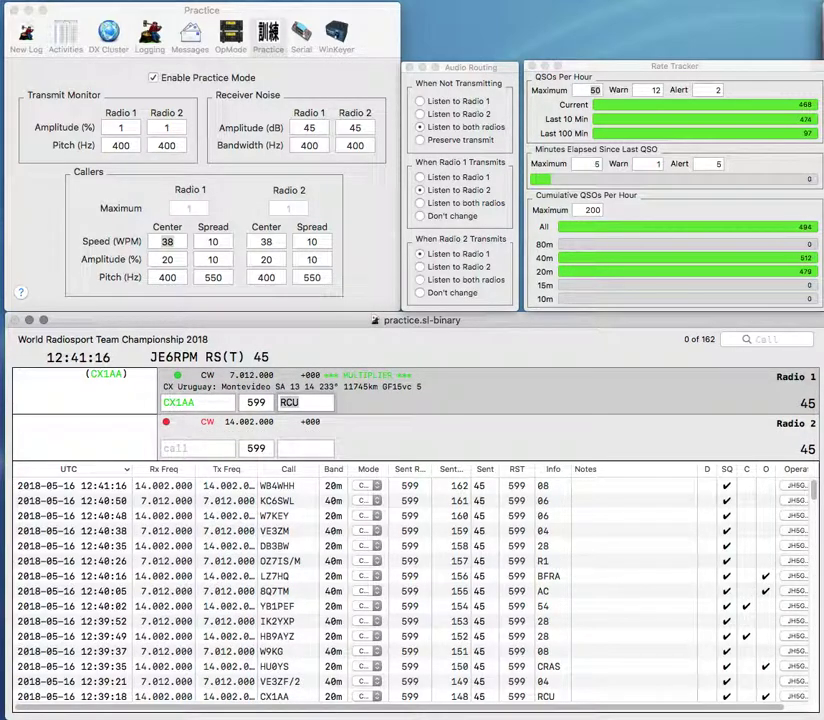
key("Return")
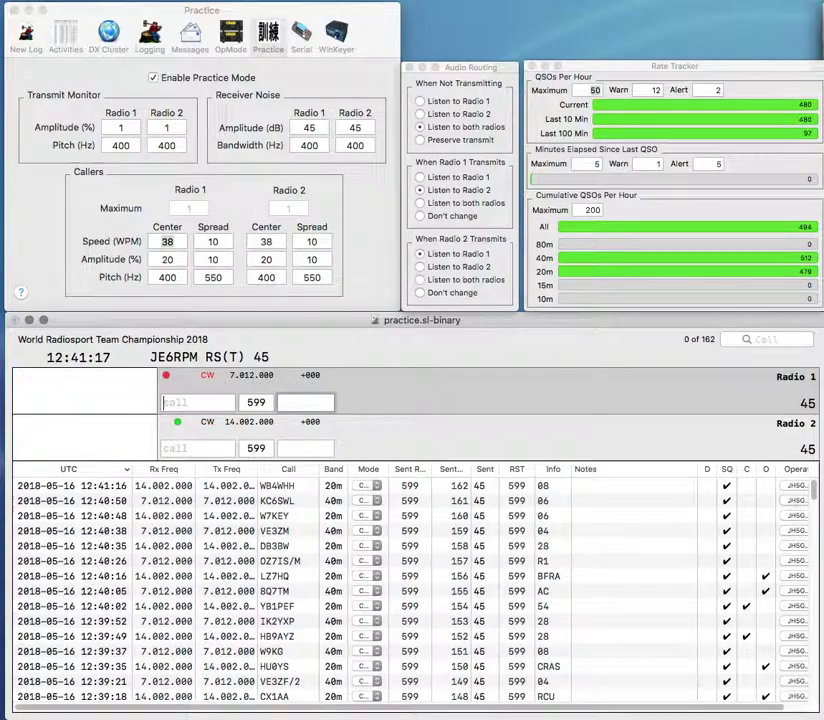
type("GM4")
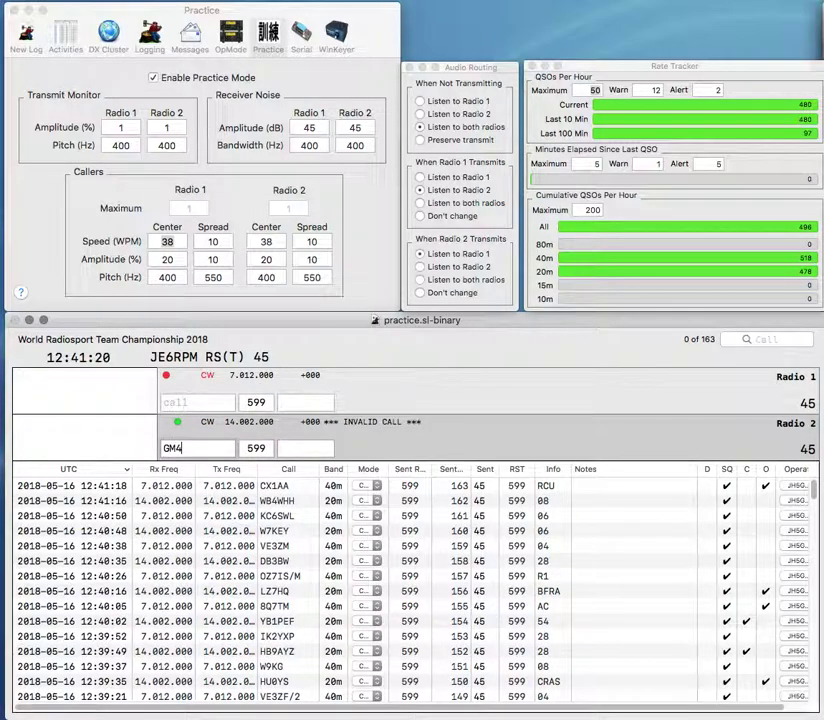
type("PXG")
key("Return")
type("KD5L")
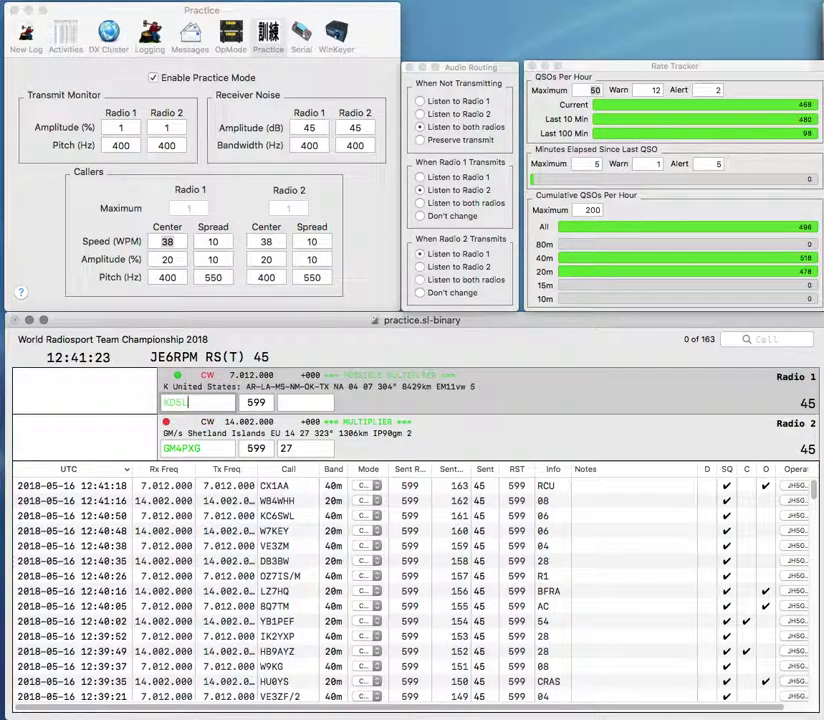
key("Return")
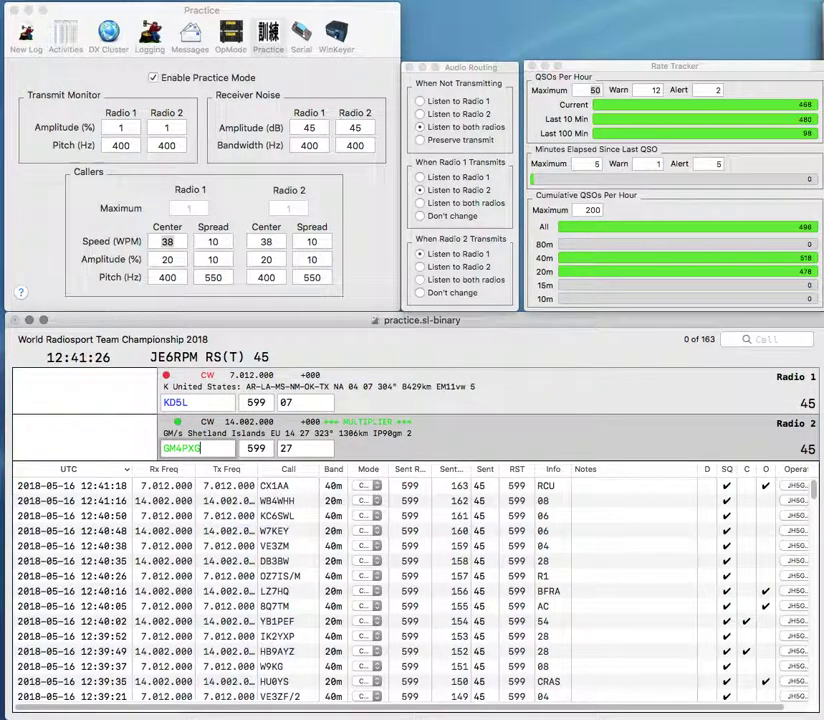
key("Return")
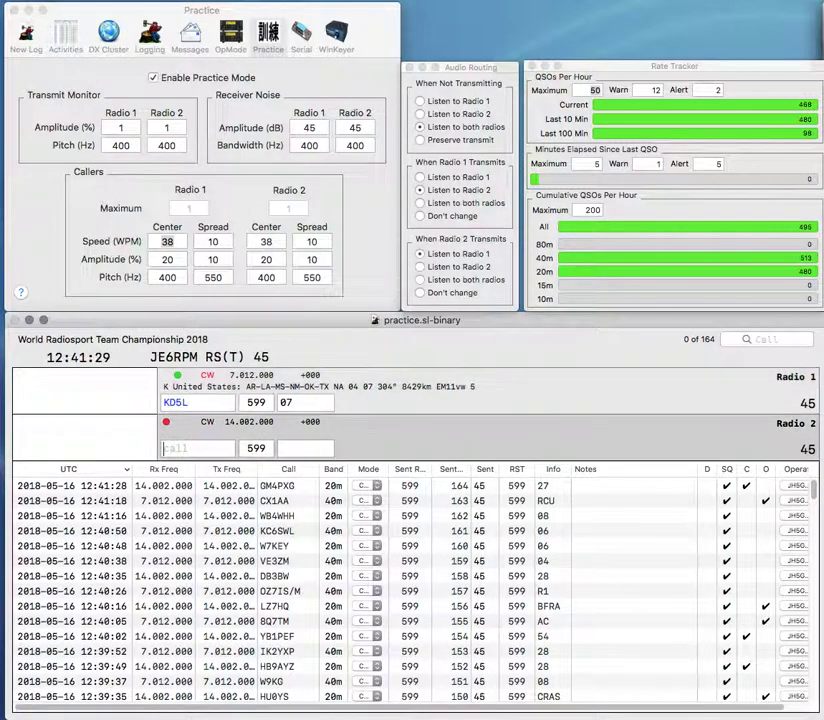
key("Return")
type("4L0HQ")
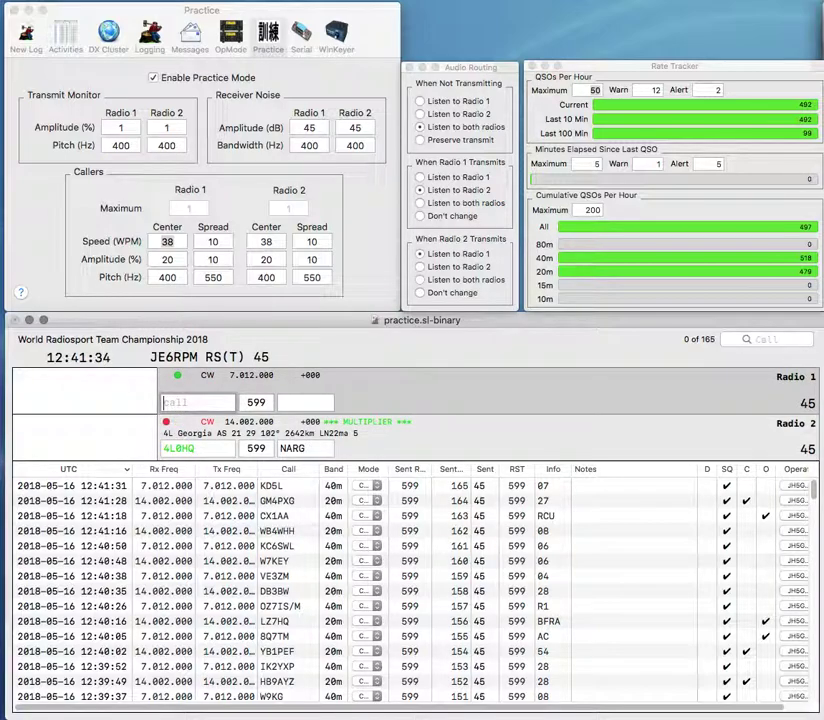
type("W4ENN")
key("Return")
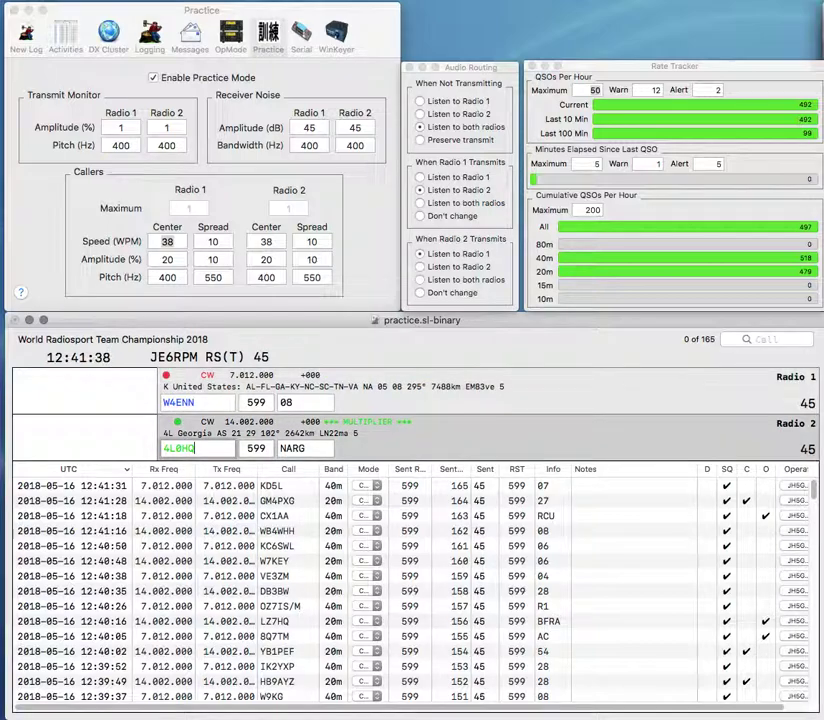
key("Return")
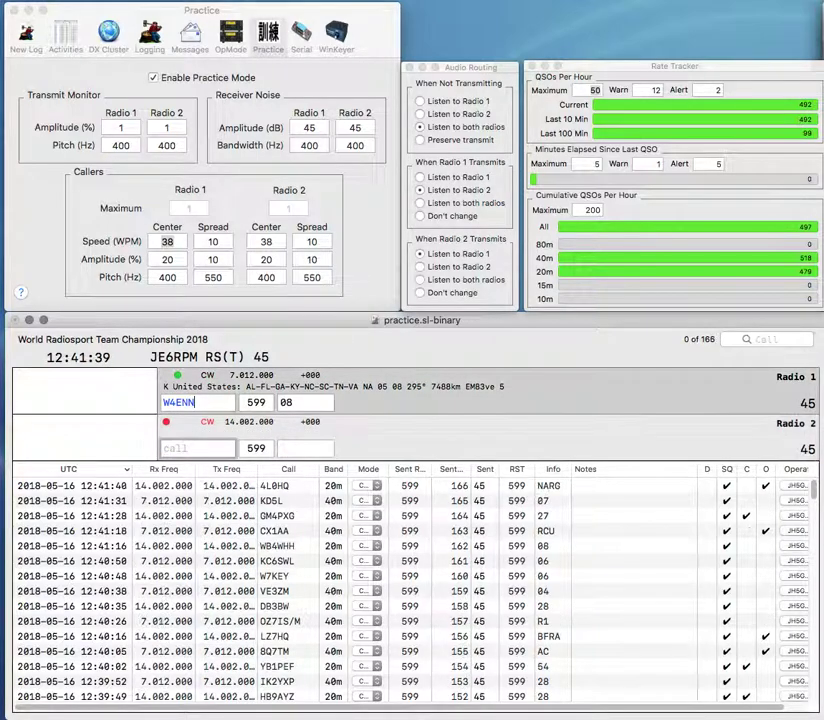
key("BackSpace")
type("D")
key("Return")
type("KD9BNQ")
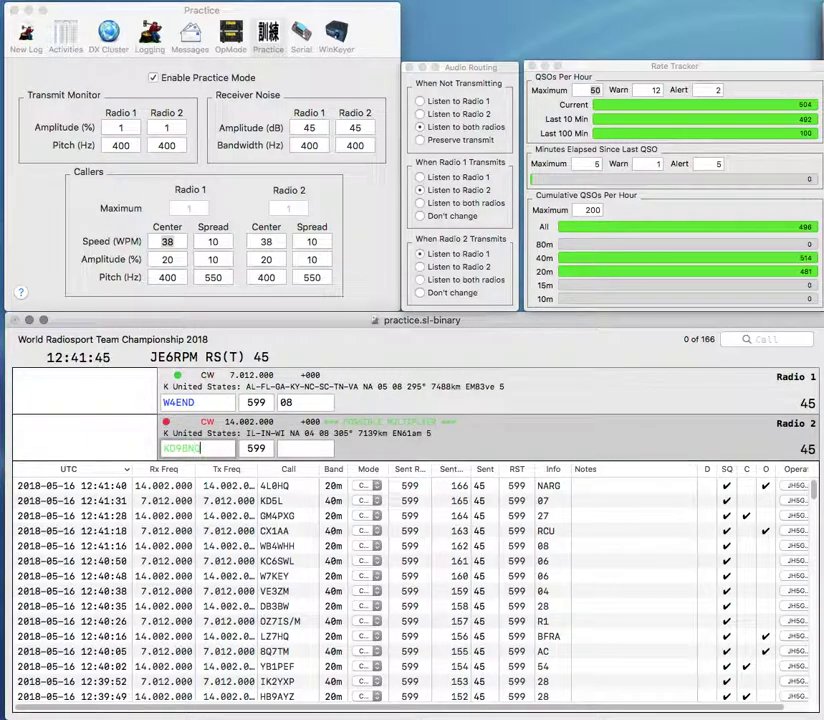
key("Return")
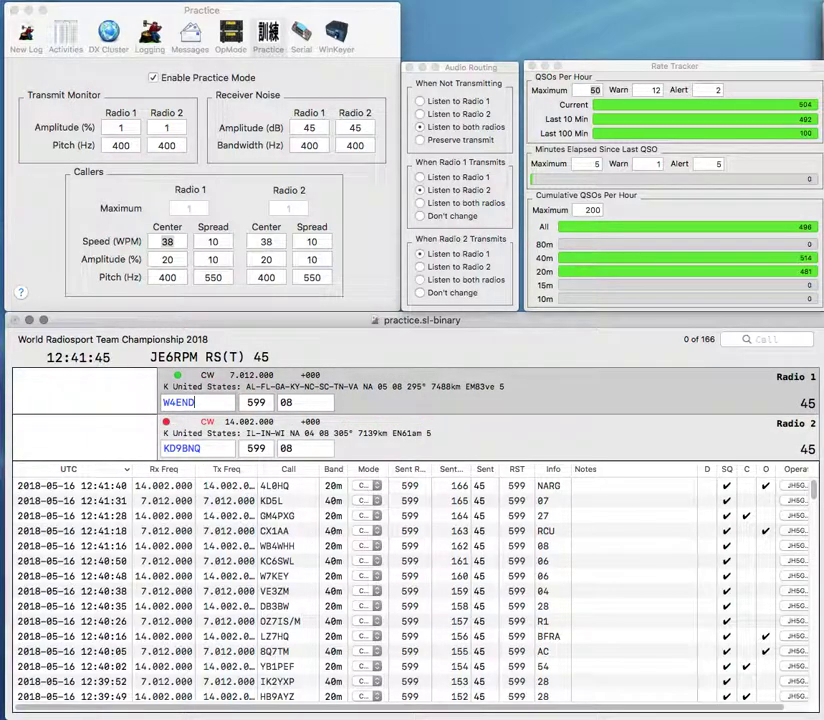
key("Return")
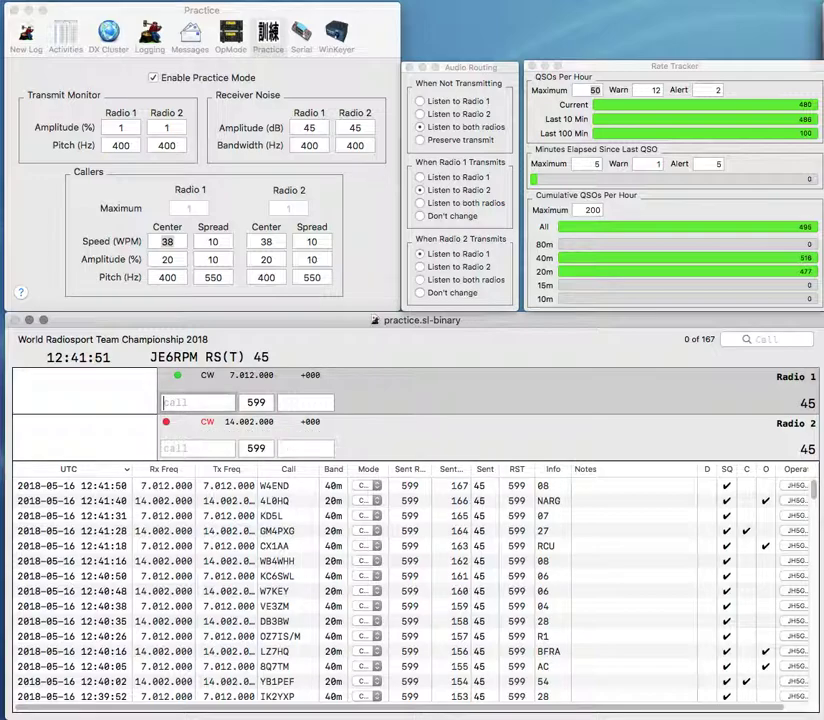
type("PJF3")
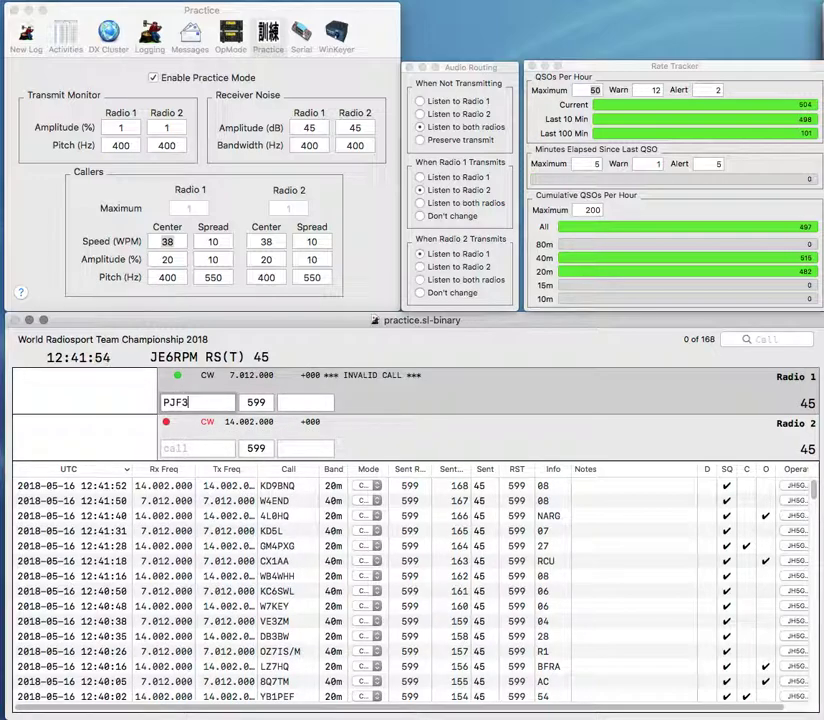
type("8")
key("Return")
type("FS")
key("Home")
key("Delete")
key("Return")
type("PA3")
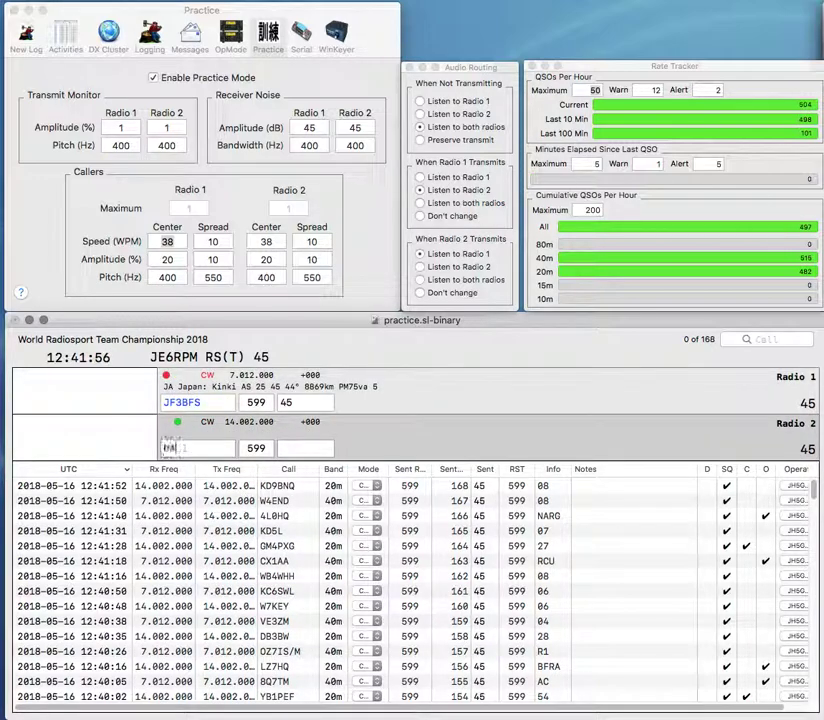
key("BackSpace")
type("5O")
key("Return")
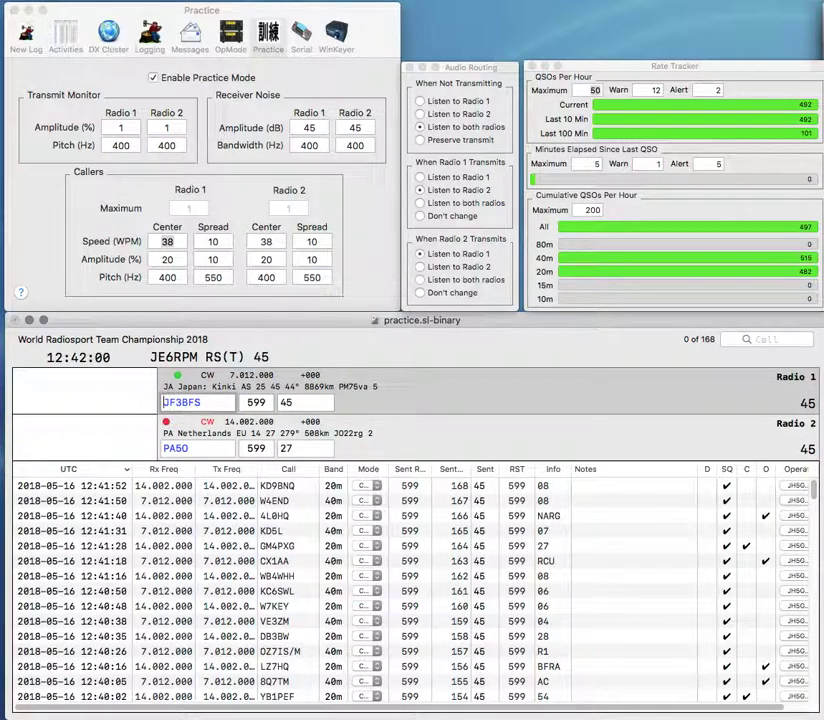
key("Return")
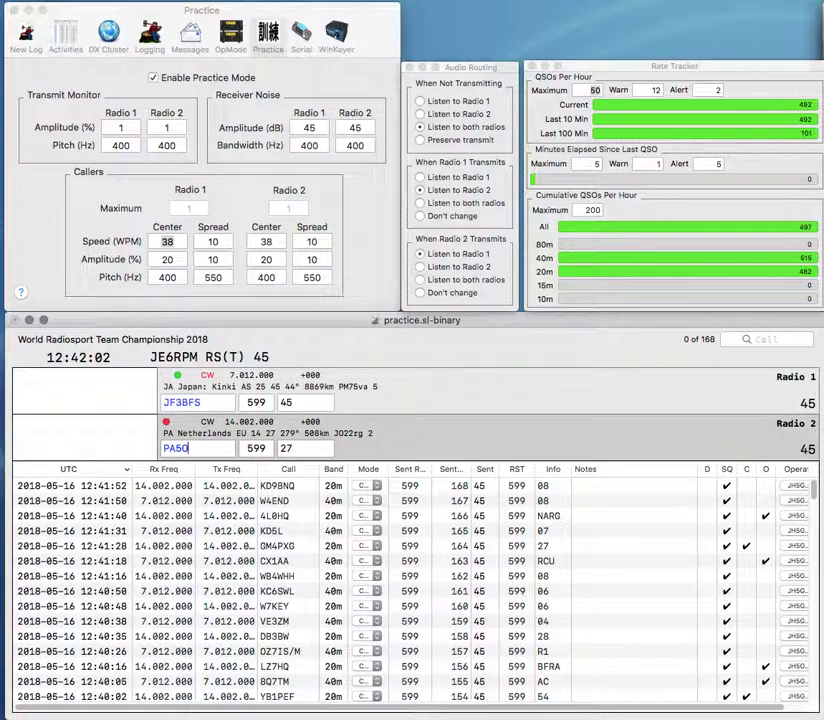
key("BackSpace")
type("J")
key("Return")
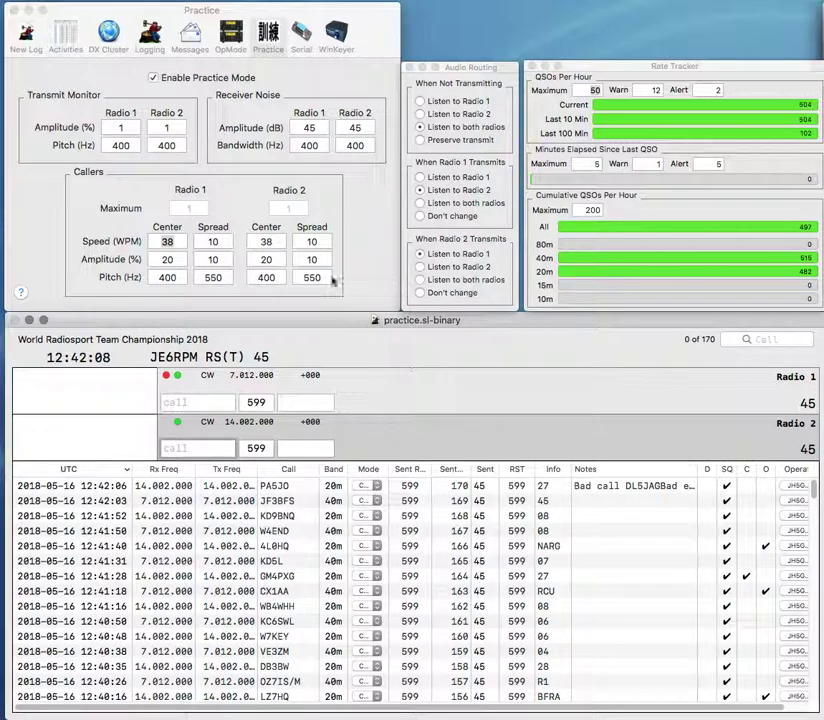
Step: Turn off practice mode
left_click(154, 78)
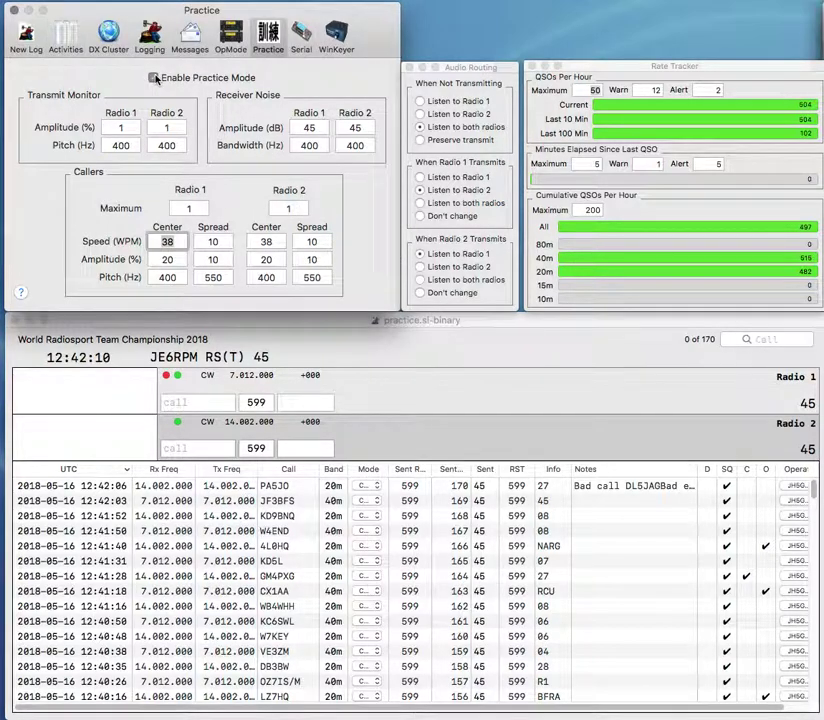